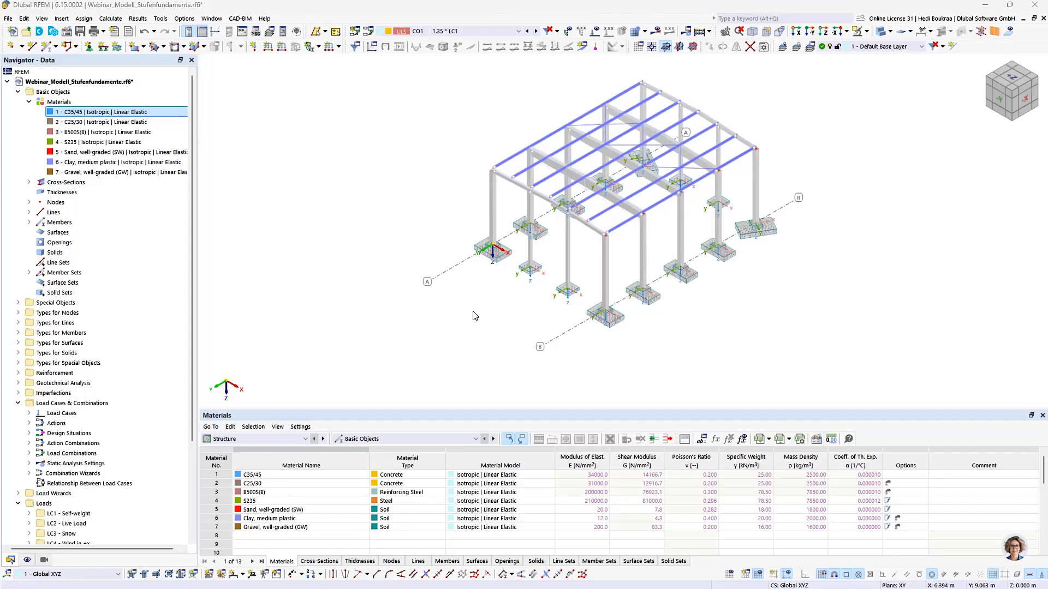
{"action": "left_click", "coordinate": [620, 224]}
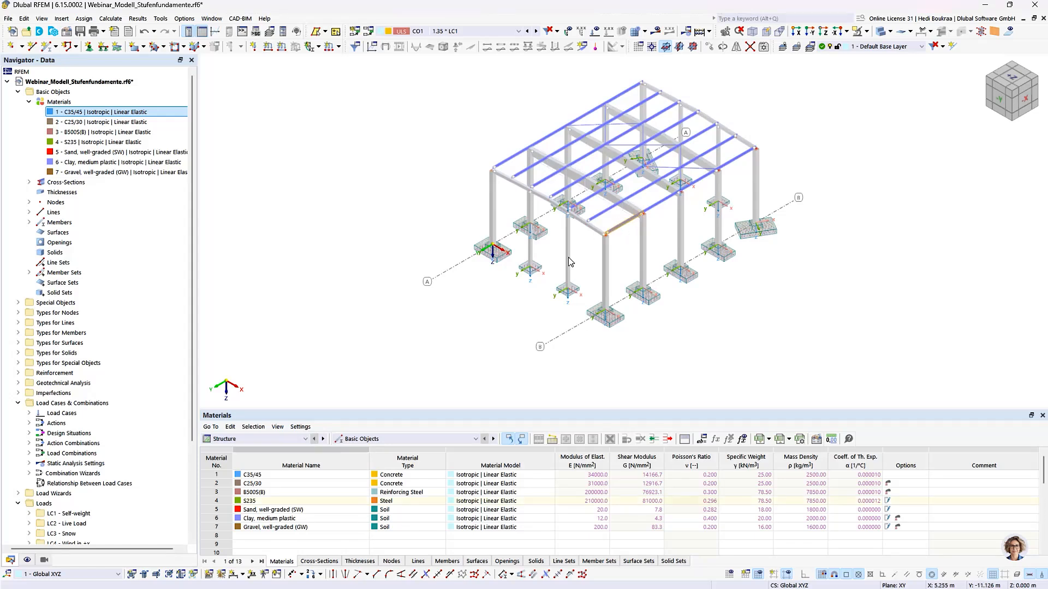
{"action": "left_click", "coordinate": [404, 271]}
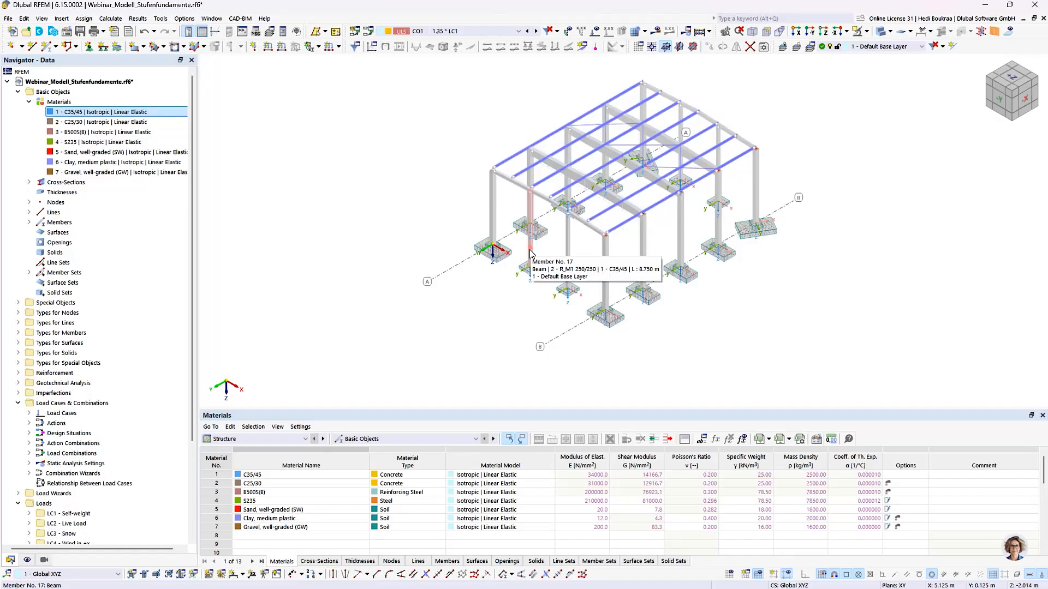
{"action": "scroll", "coordinate": [509, 211], "scroll_direction": "up", "scroll_amount": 2}
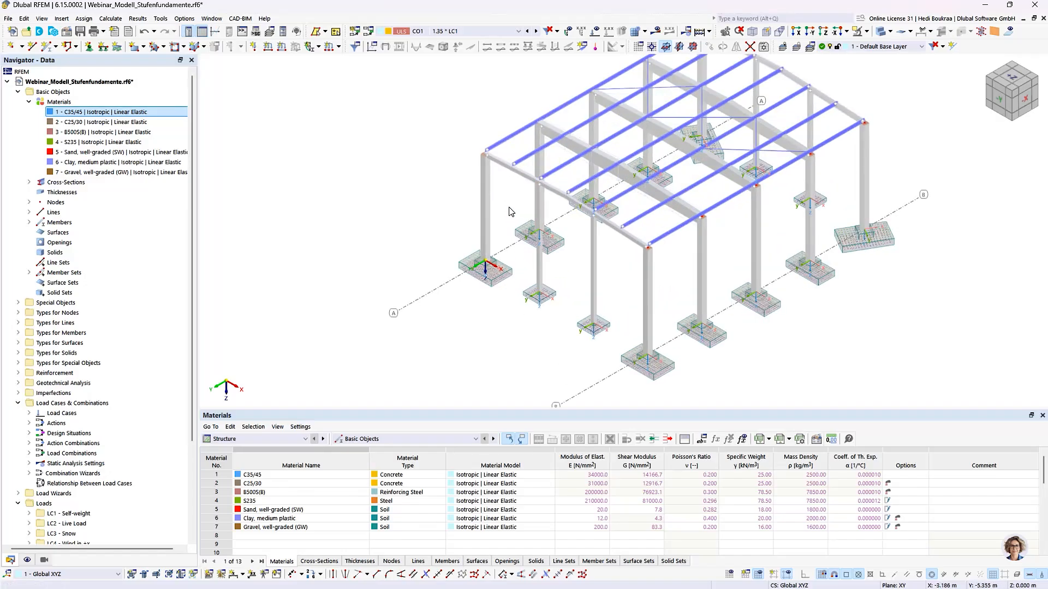
{"action": "scroll", "coordinate": [510, 211], "scroll_direction": "up", "scroll_amount": 2}
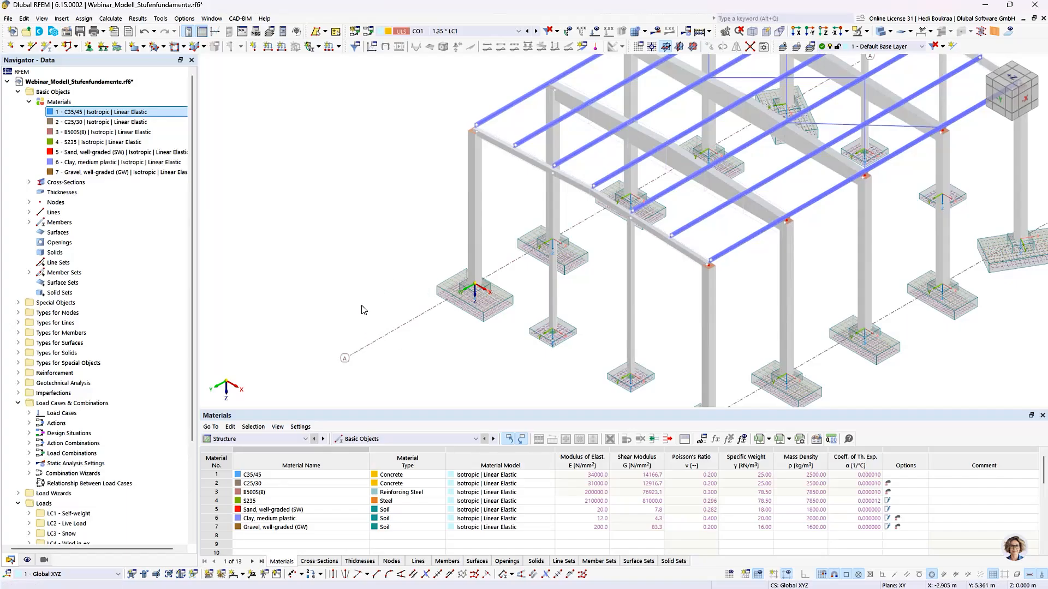
{"action": "left_click", "coordinate": [1013, 97]}
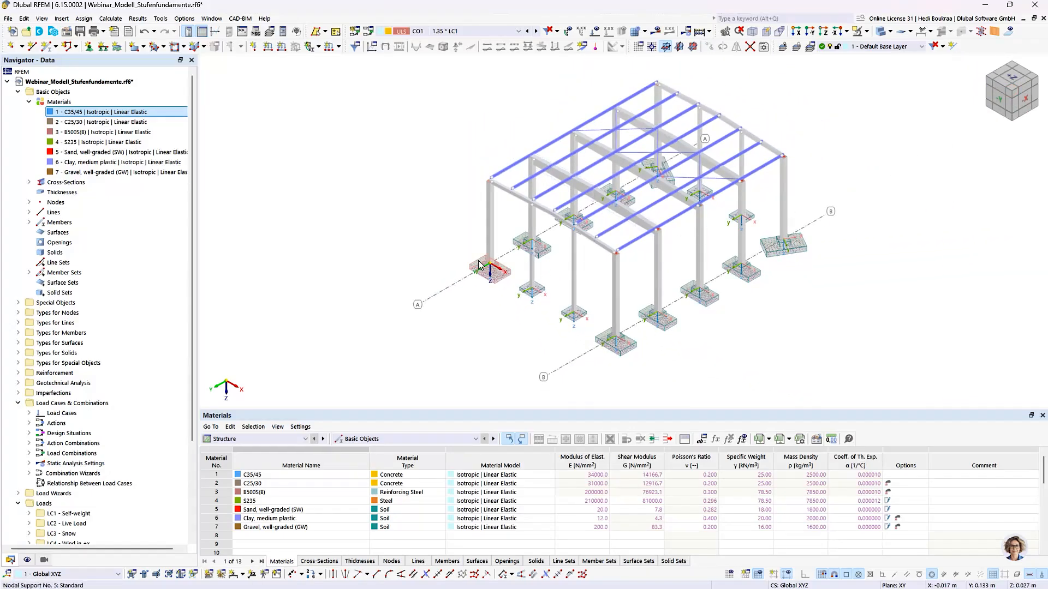
Open the model's base data and review the activated add-ons and the selected design standards
{"action": "left_click", "coordinate": [67, 33]}
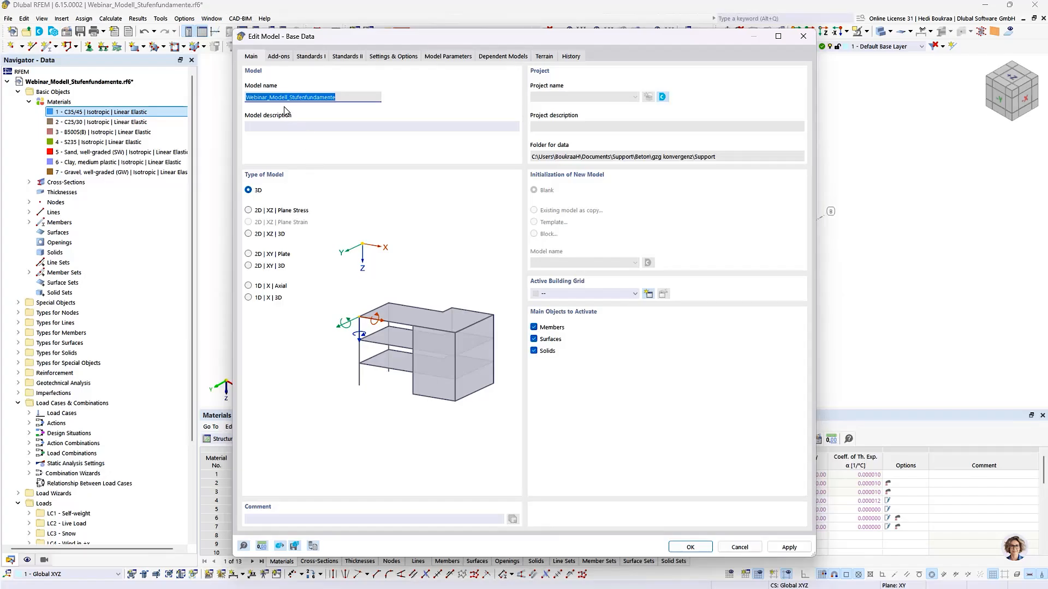
{"action": "left_click", "coordinate": [279, 57]}
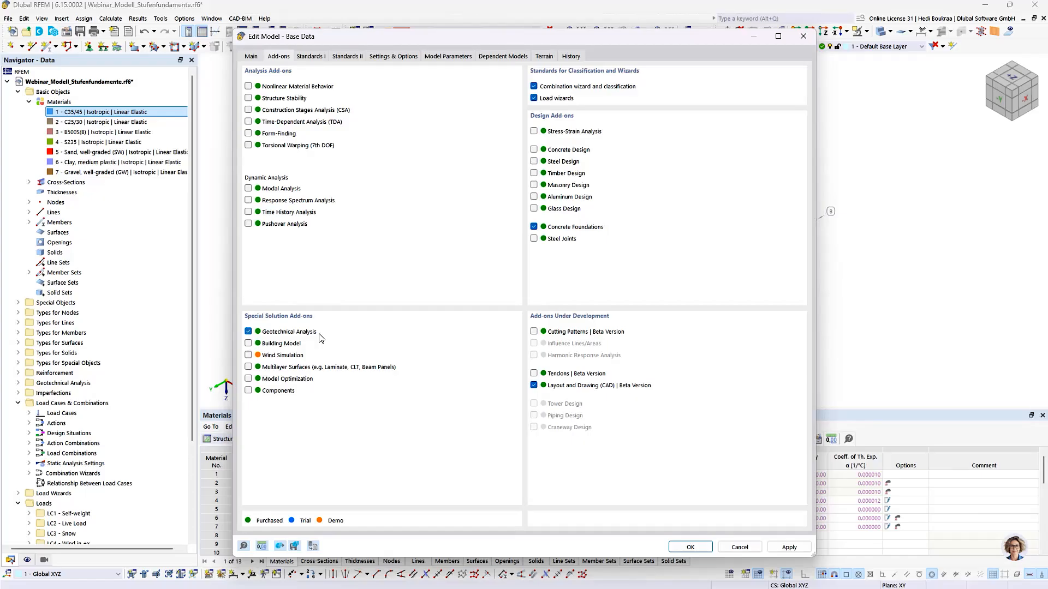
{"action": "left_click", "coordinate": [299, 59]}
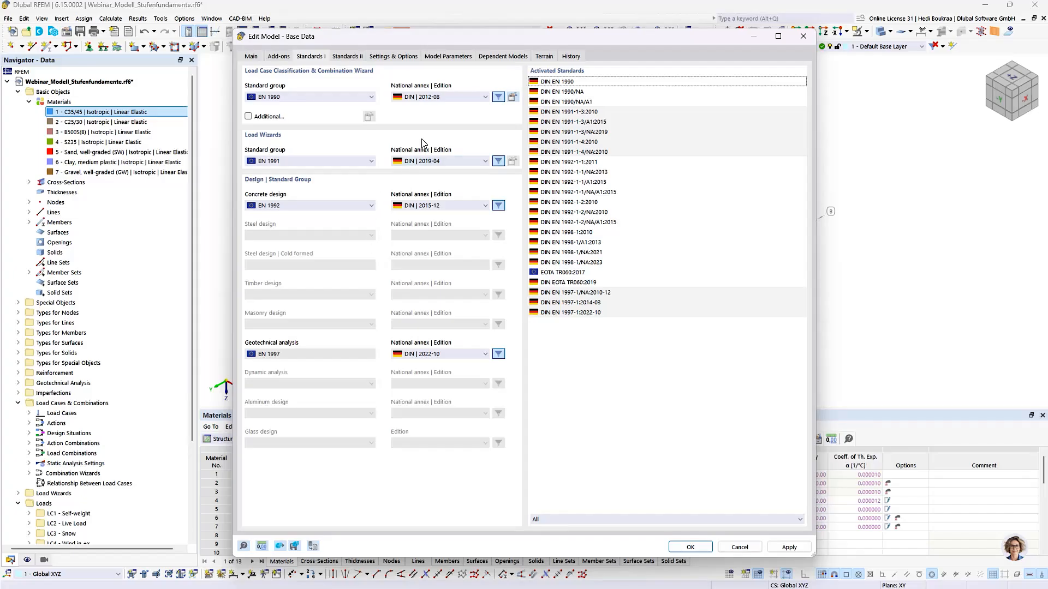
Check the project location in the model parameters and on the snow load zone map, and close the base data without changes
{"action": "left_click", "coordinate": [431, 60]}
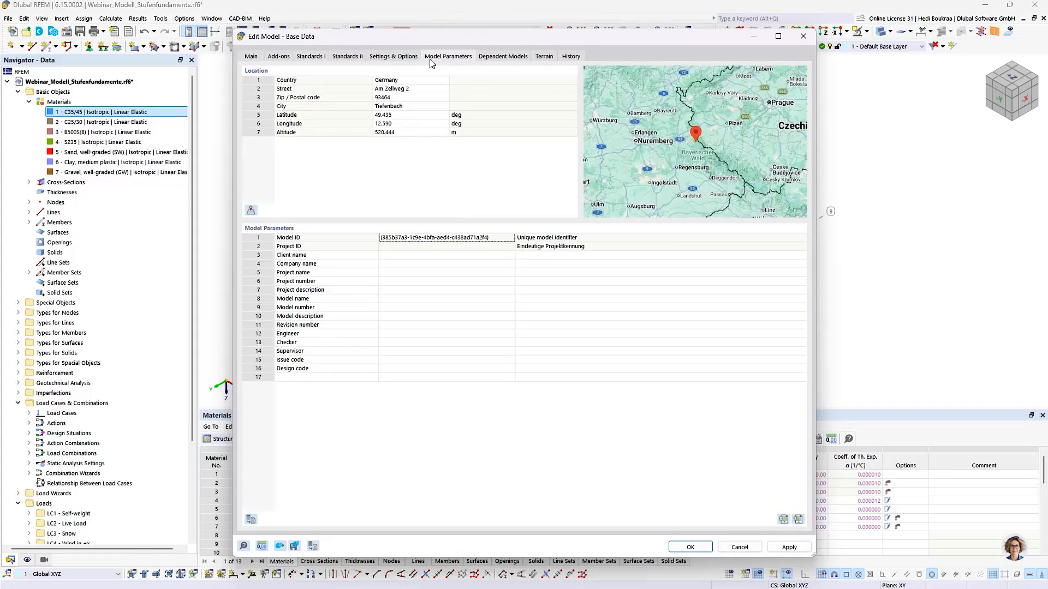
{"action": "left_click", "coordinate": [350, 107]}
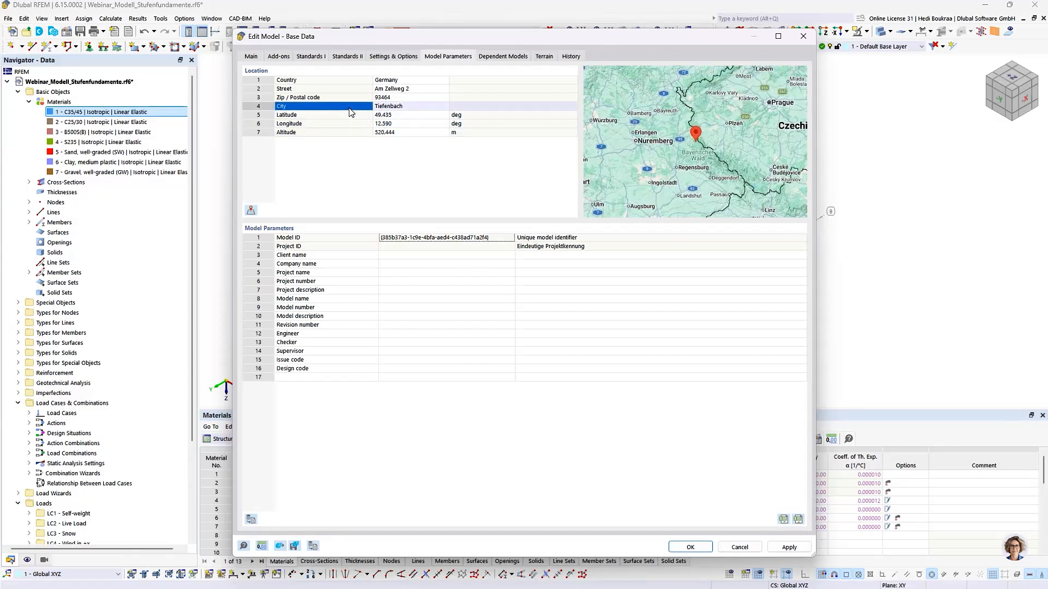
{"action": "left_click", "coordinate": [253, 211]}
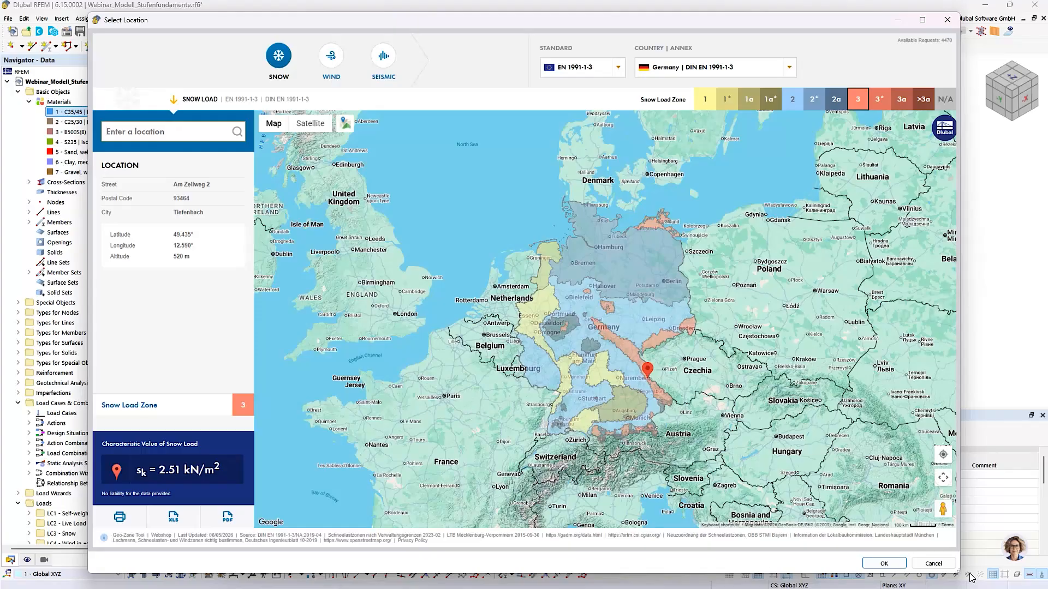
{"action": "left_click", "coordinate": [933, 563]}
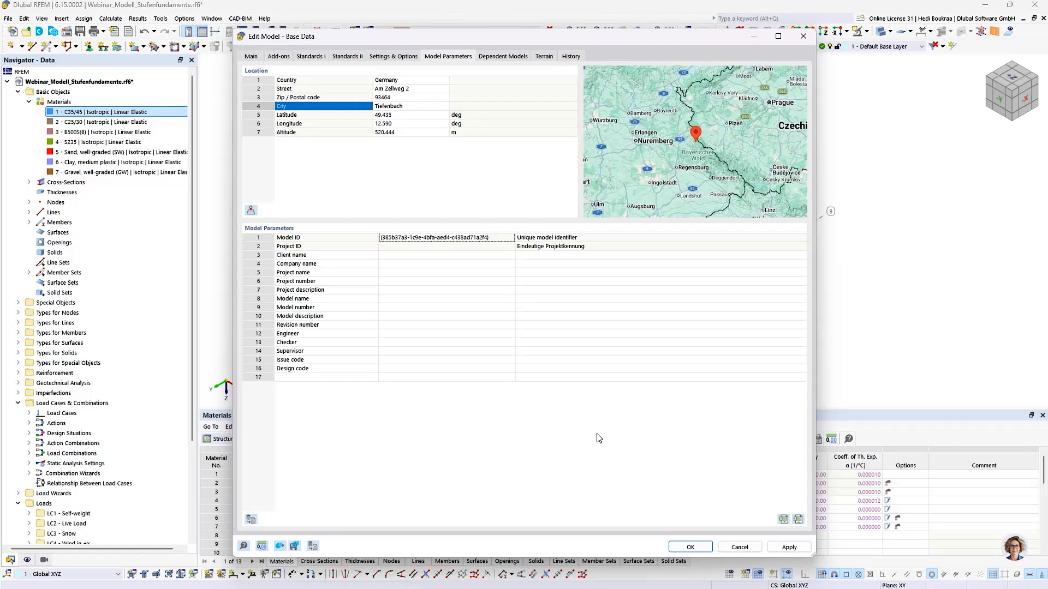
{"action": "key", "text": "Escape"}
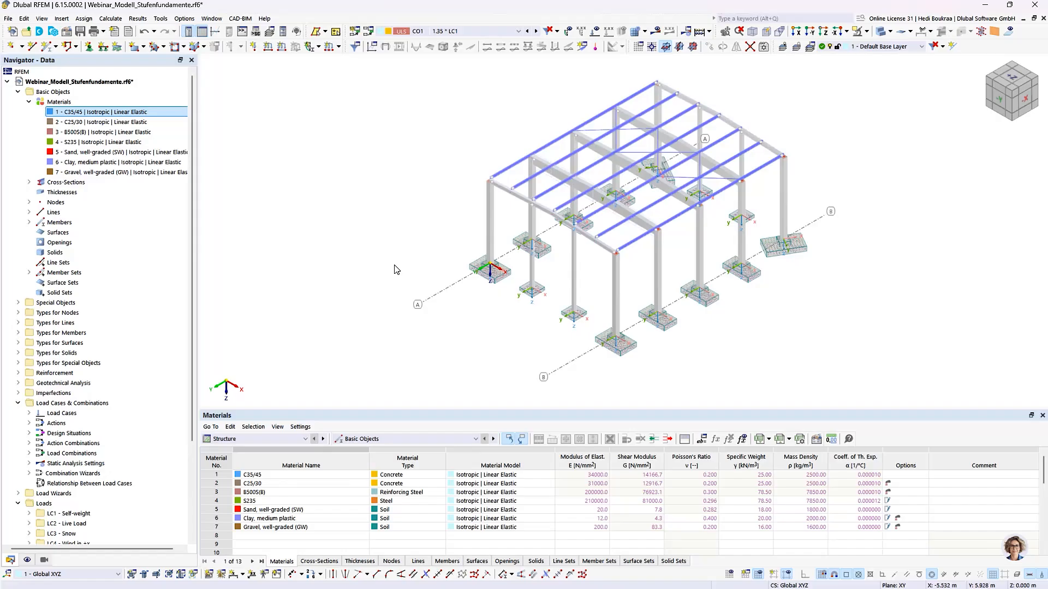
Examine where the concretes C35/45 and C25/30 are used, and go through the B500S(B), S235 and soil materials
{"action": "left_click", "coordinate": [101, 114]}
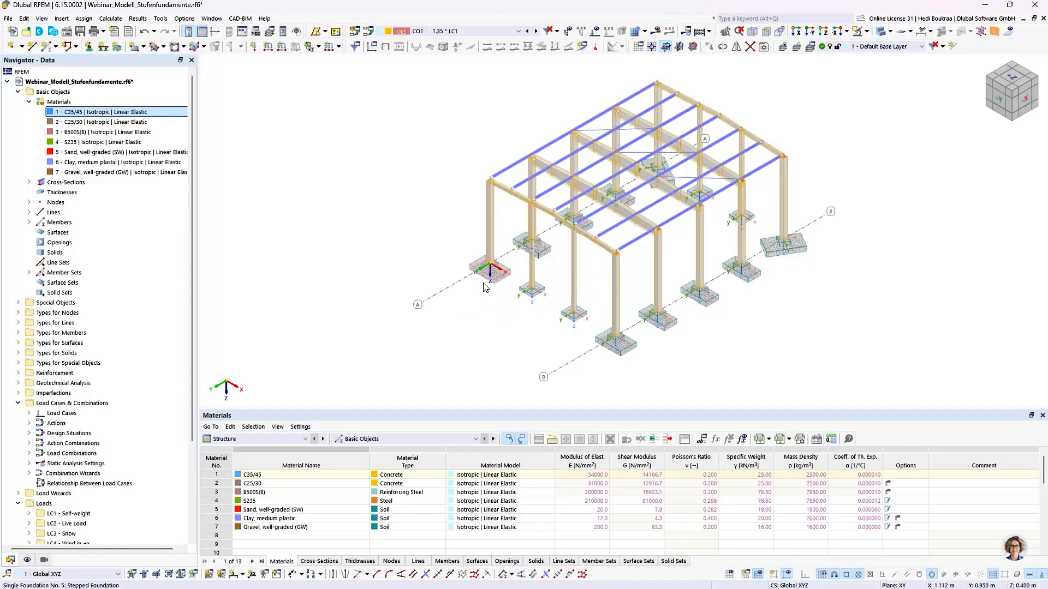
{"action": "left_click", "coordinate": [102, 121]}
{"action": "scroll", "coordinate": [489, 269], "scroll_direction": "up", "scroll_amount": 5}
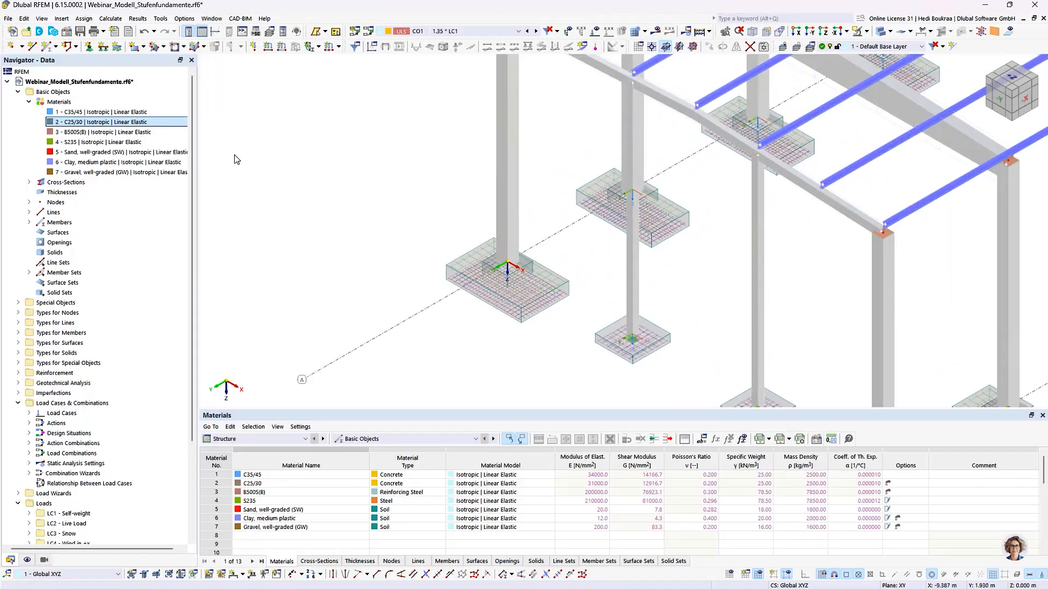
{"action": "left_click", "coordinate": [1012, 94]}
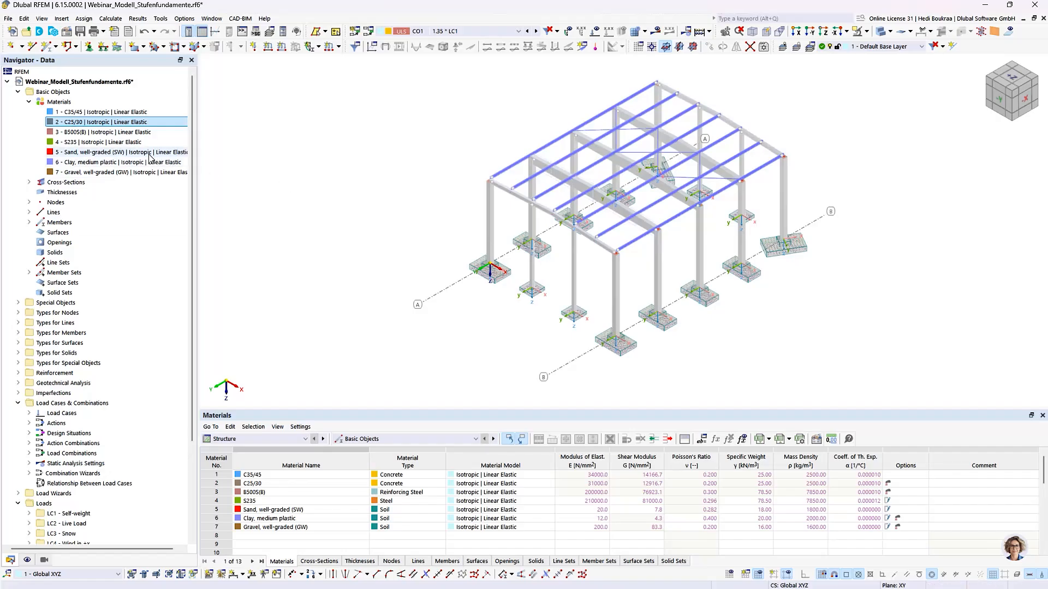
{"action": "left_click", "coordinate": [109, 133]}
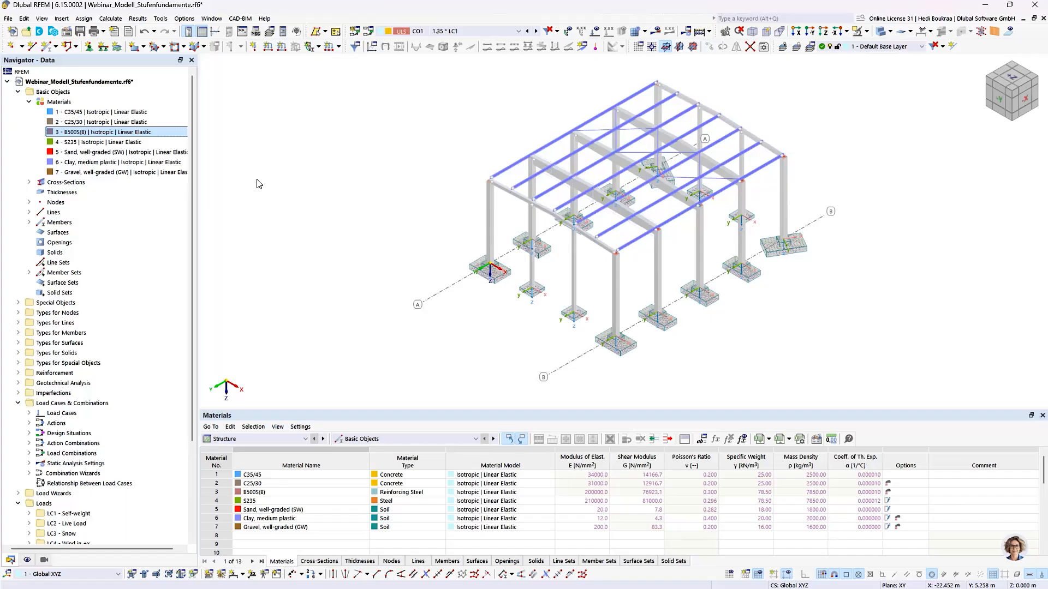
{"action": "left_click", "coordinate": [156, 143]}
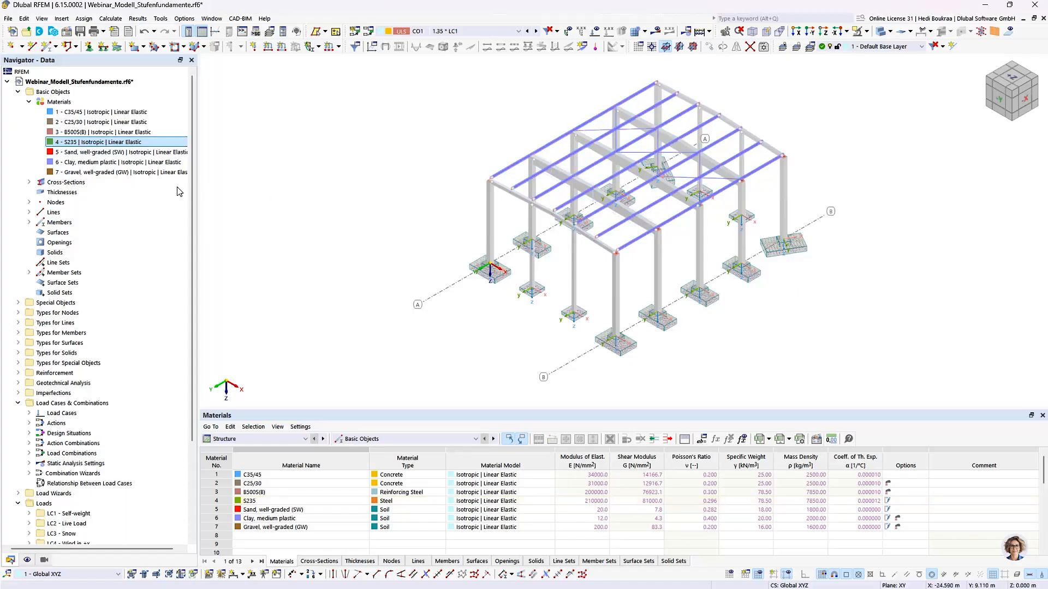
{"action": "left_click", "coordinate": [115, 152]}
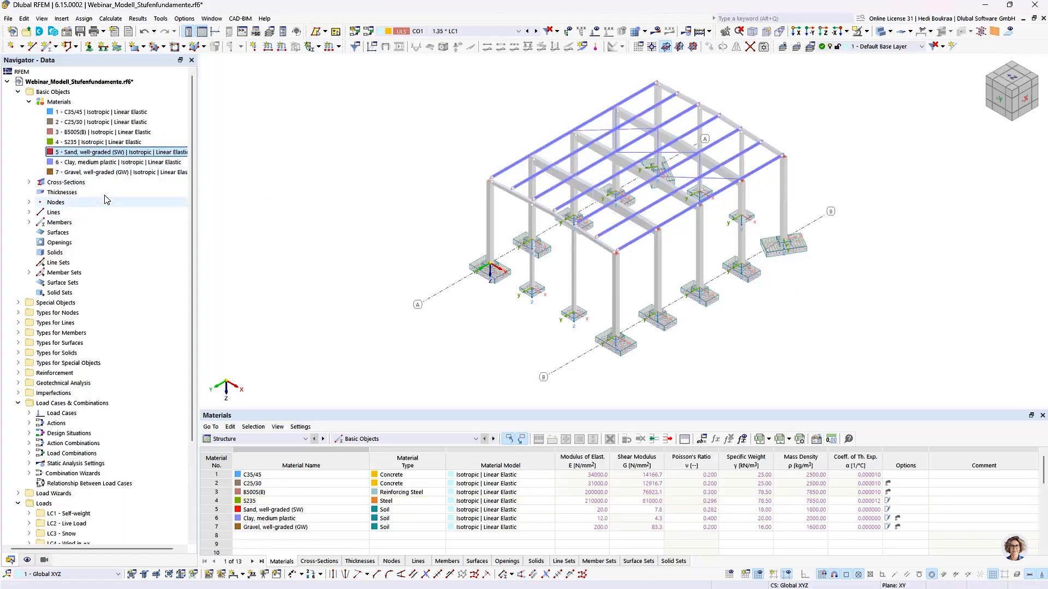
{"action": "left_click", "coordinate": [118, 172], "text": "shift"}
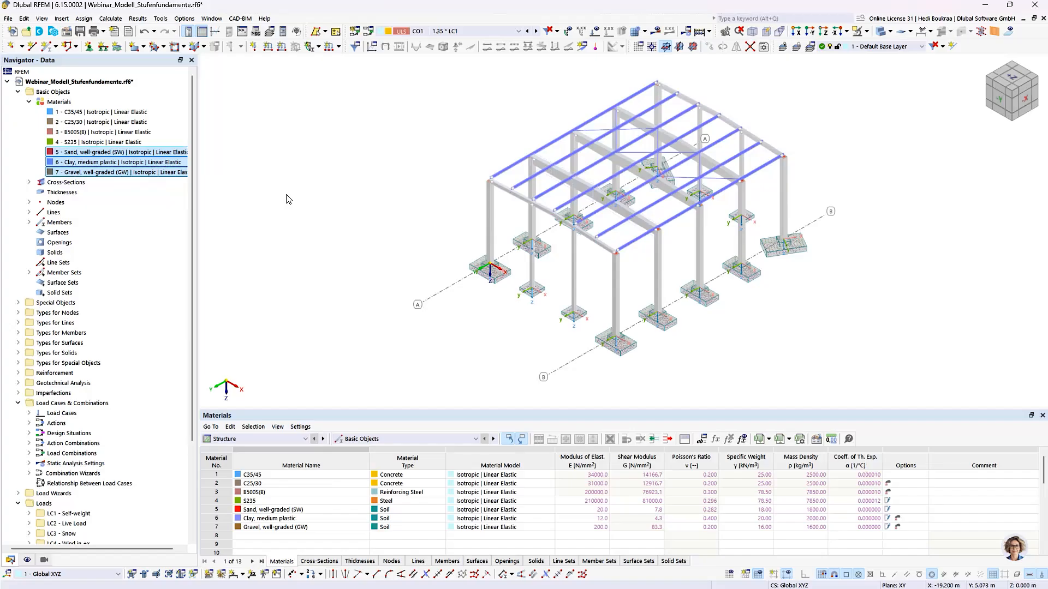
{"action": "left_click", "coordinate": [163, 112]}
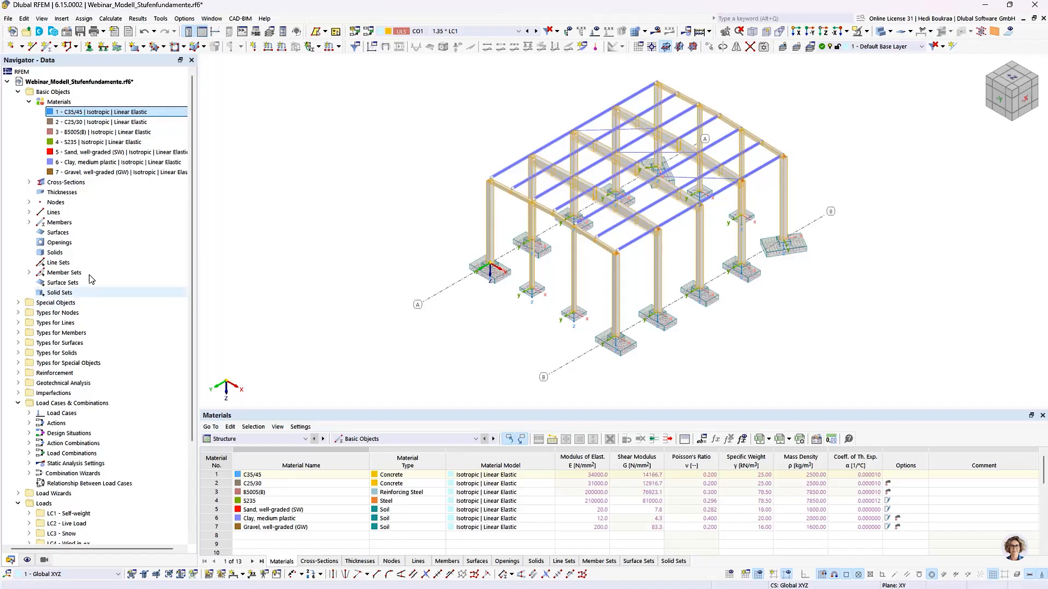
List the single foundations under Concrete Foundations and highlight the Pad Foundation type in the model
{"action": "scroll", "coordinate": [110, 260], "scroll_direction": "down", "scroll_amount": 4}
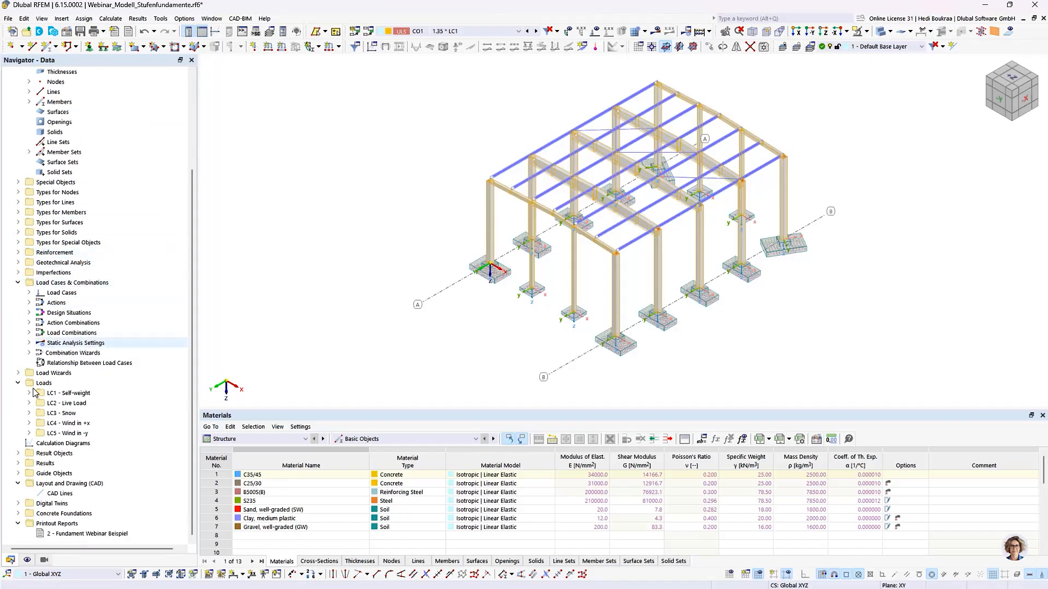
{"action": "left_click", "coordinate": [73, 514]}
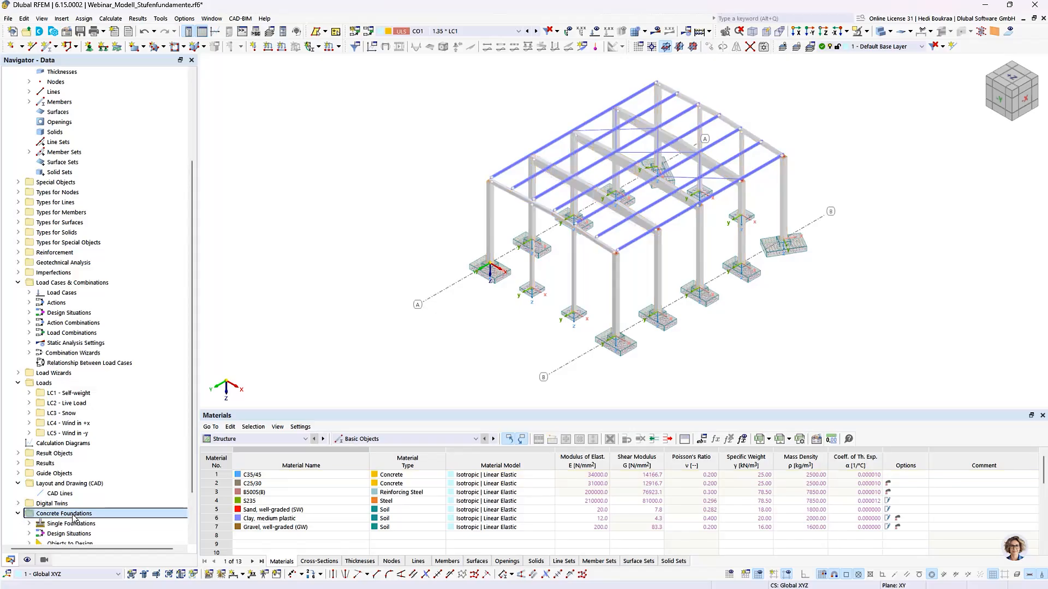
{"action": "double_click", "coordinate": [72, 514]}
{"action": "double_click", "coordinate": [67, 465]}
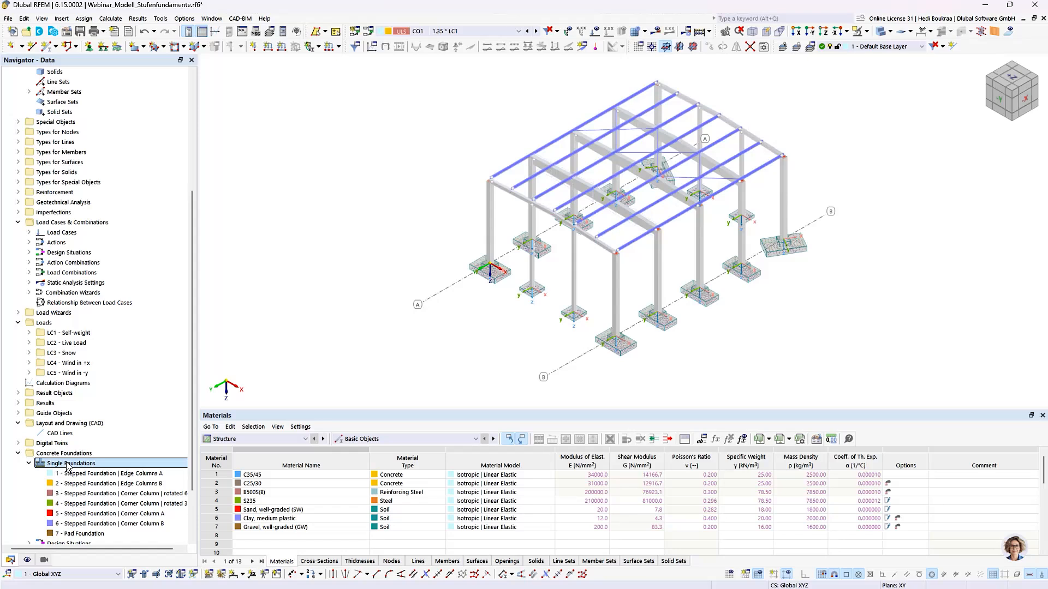
{"action": "scroll", "coordinate": [68, 465], "scroll_direction": "down", "scroll_amount": 1}
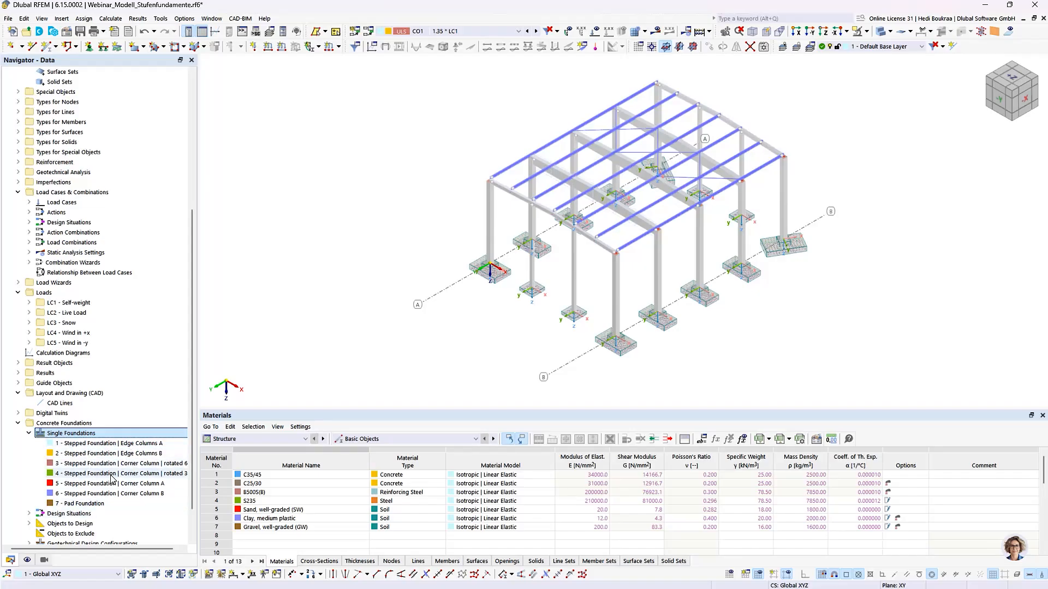
{"action": "left_click", "coordinate": [102, 505]}
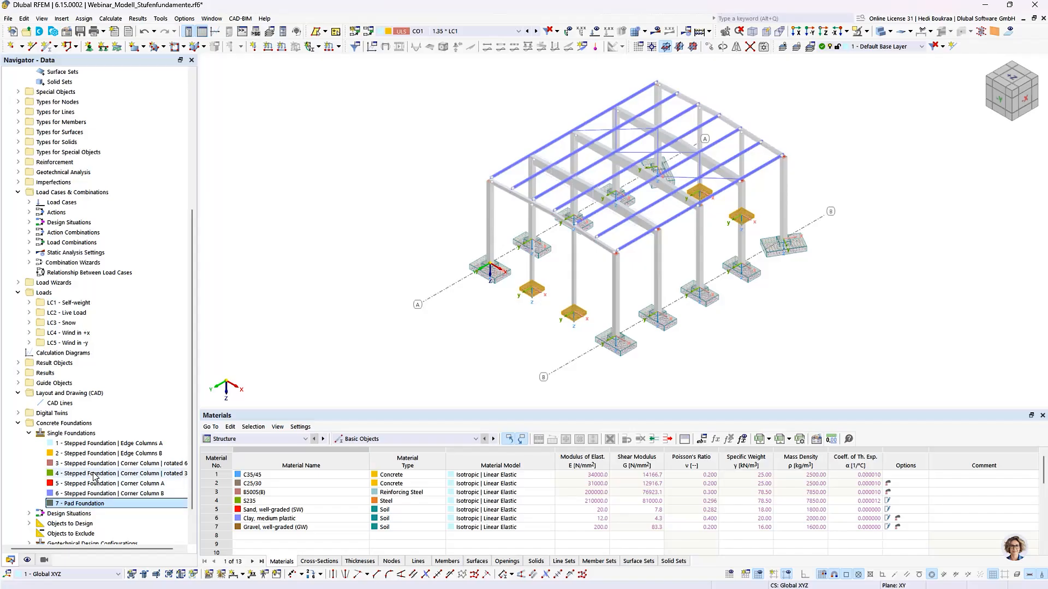
Highlight stepped foundations 1 to 6 together in the model, and inspect Edge Columns A, Edge Columns B and the first rotated corner column individually
{"action": "left_click", "coordinate": [109, 443]}
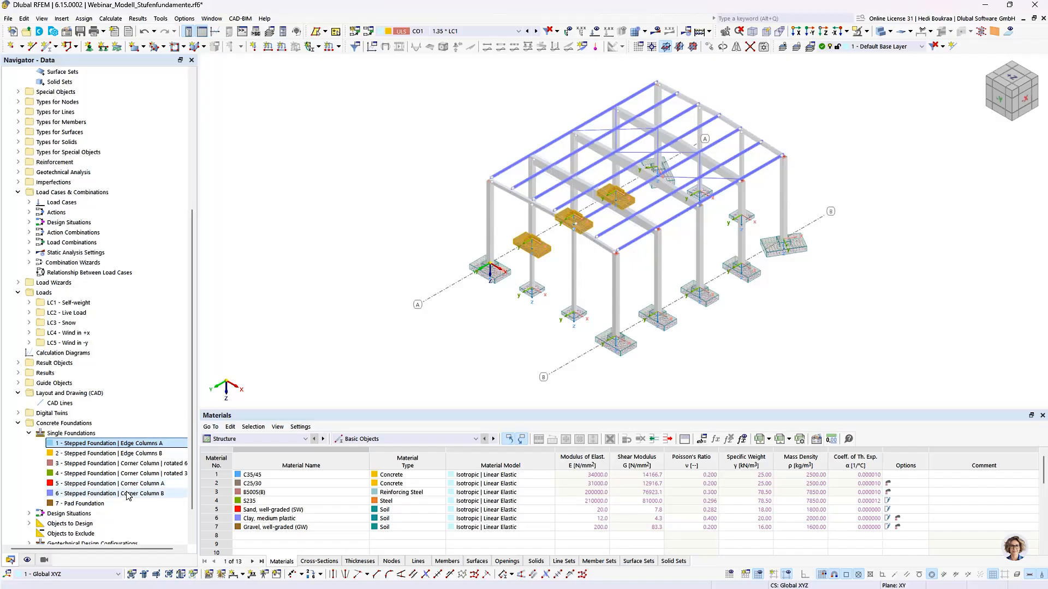
{"action": "left_click", "coordinate": [126, 493], "text": "shift"}
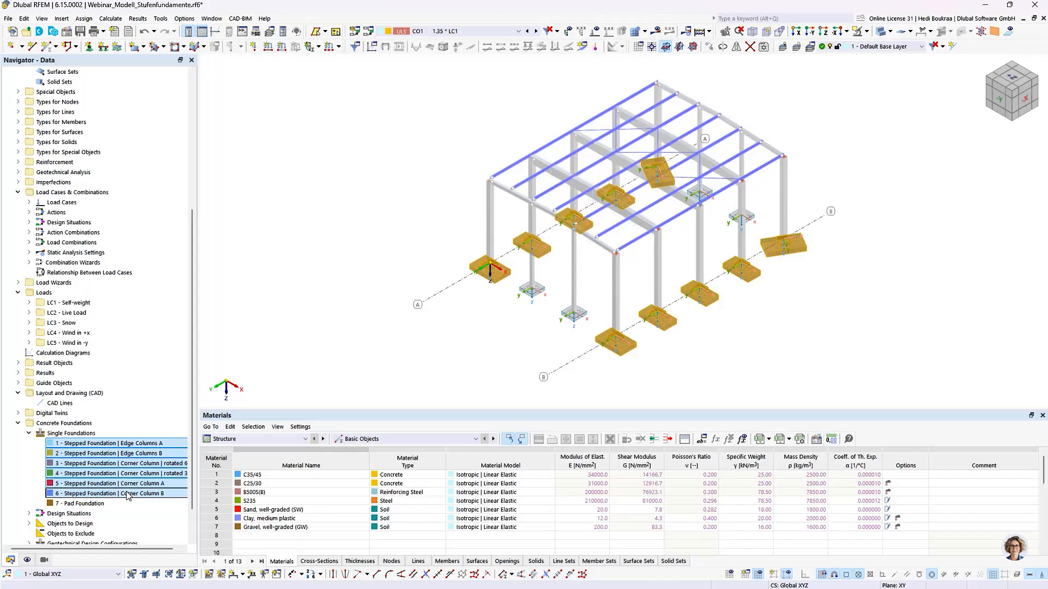
{"action": "left_click", "coordinate": [152, 445]}
{"action": "left_click", "coordinate": [140, 455]}
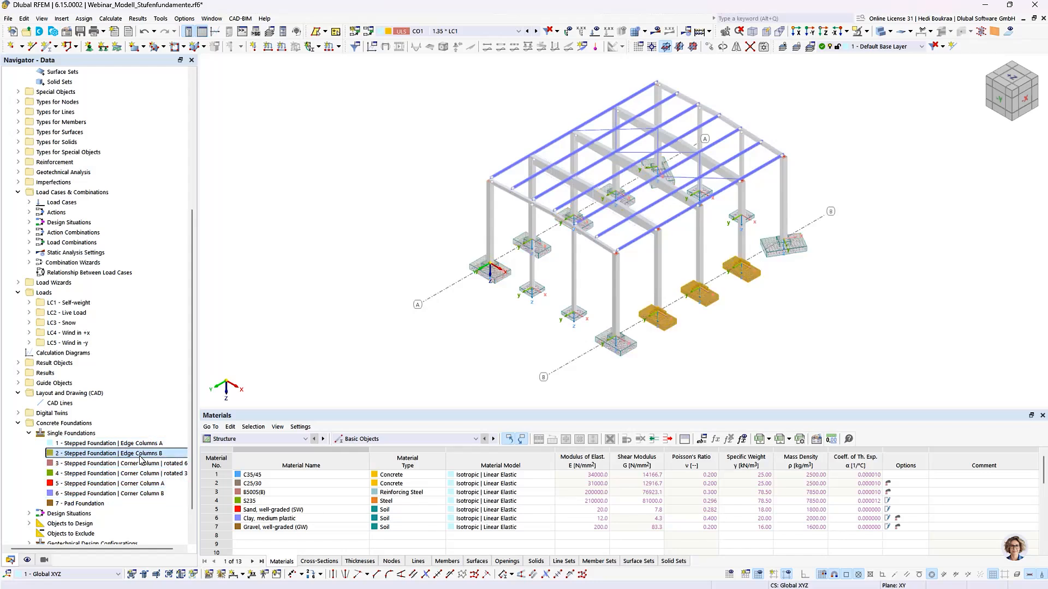
{"action": "left_click", "coordinate": [149, 463]}
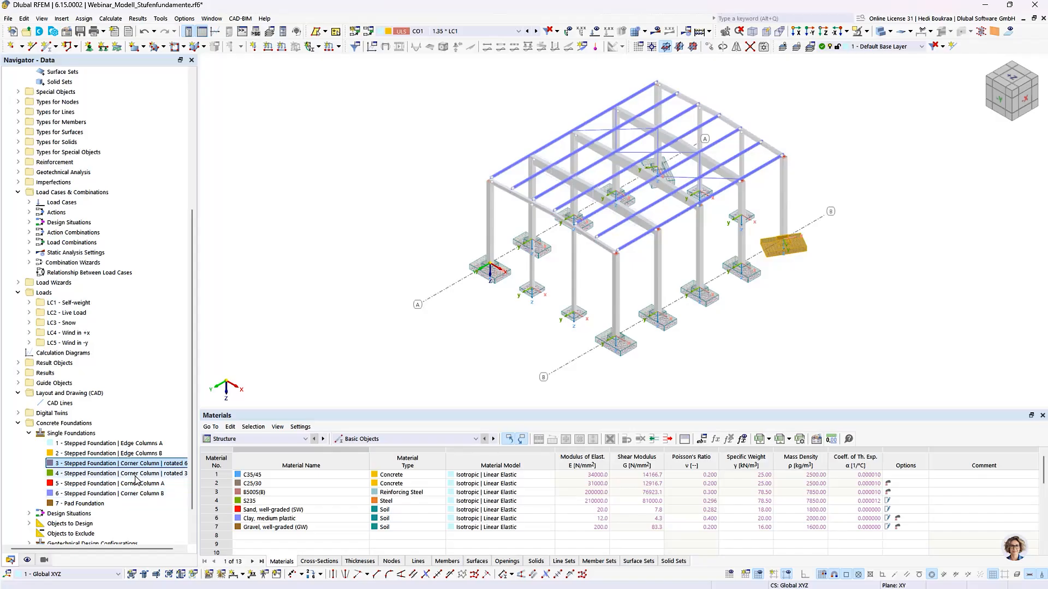
Open the nodal support for Edge Columns A and inspect its support conditions and assigned single foundation
{"action": "scroll", "coordinate": [144, 494], "scroll_direction": "up", "scroll_amount": 6}
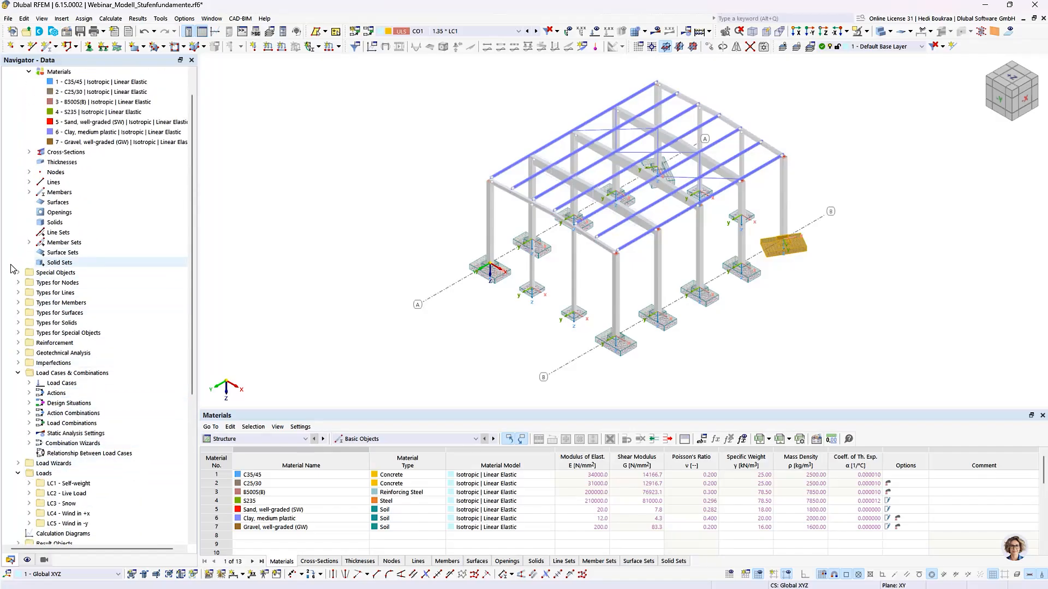
{"action": "left_click", "coordinate": [18, 283]}
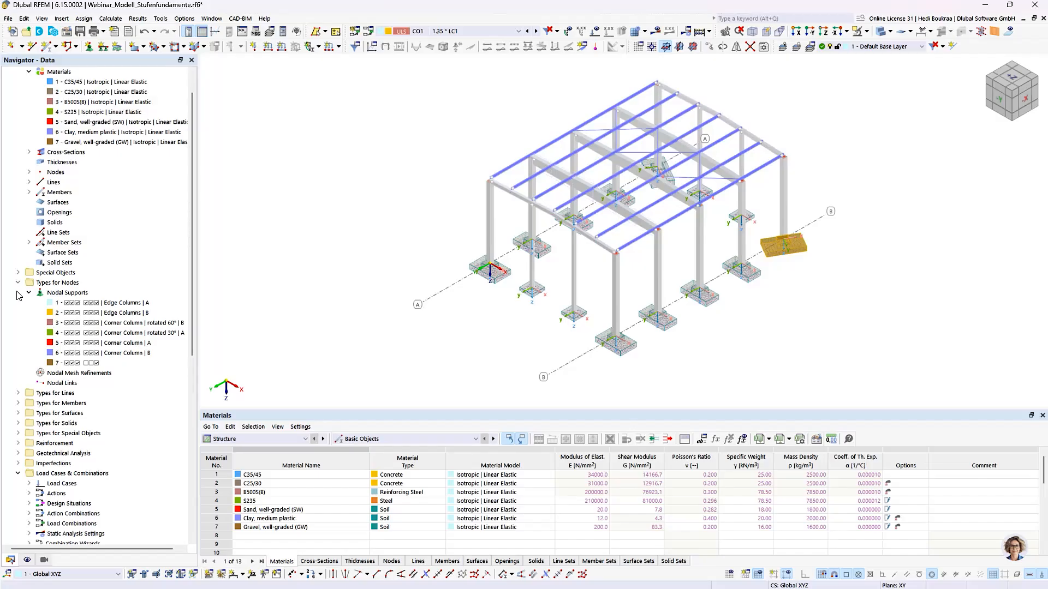
{"action": "double_click", "coordinate": [92, 303]}
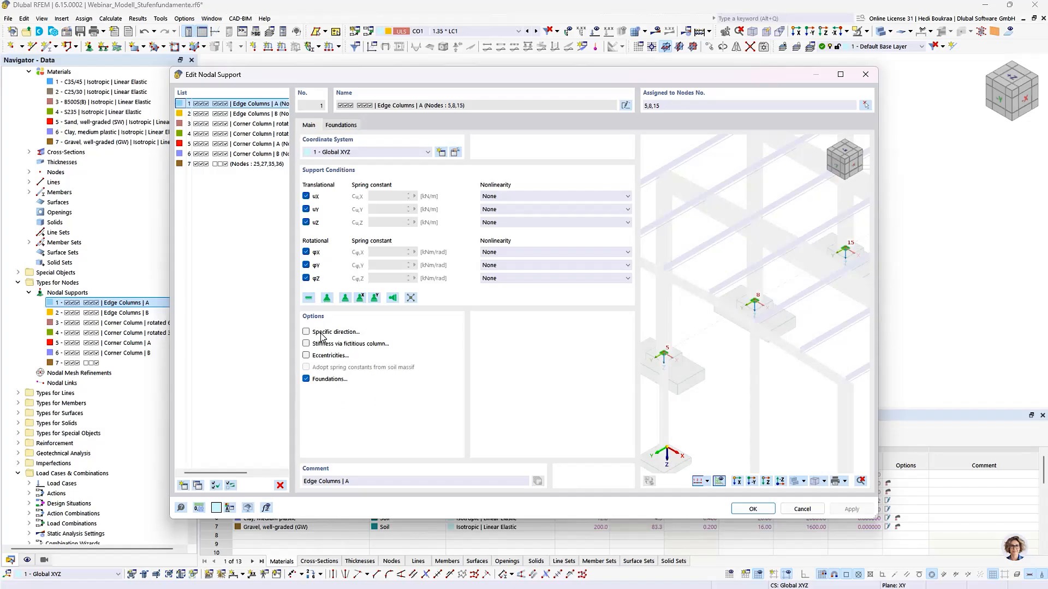
{"action": "left_click", "coordinate": [341, 125]}
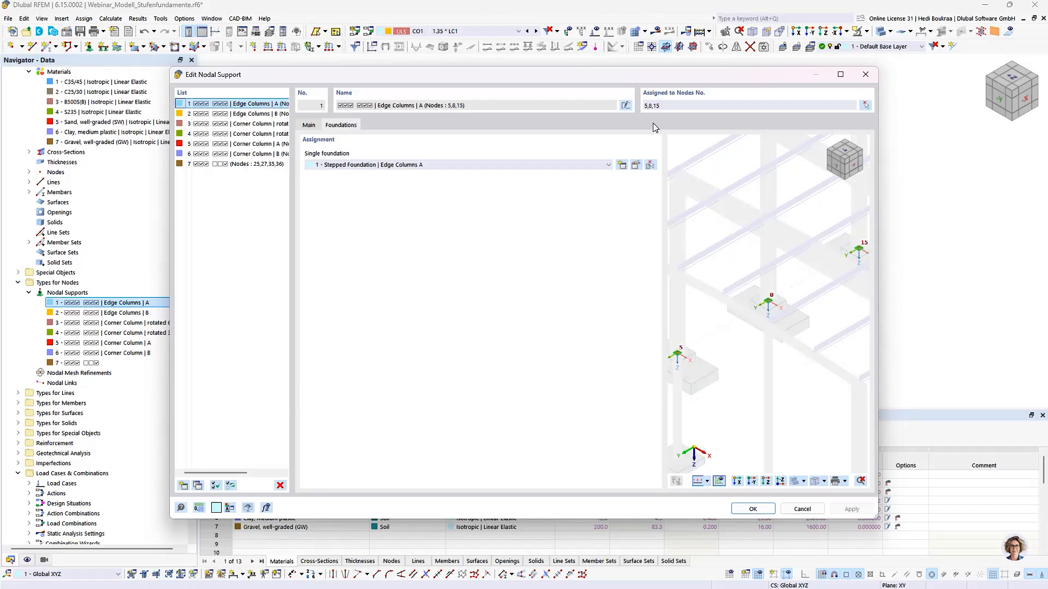
{"action": "scroll", "coordinate": [742, 271], "scroll_direction": "down", "scroll_amount": 3}
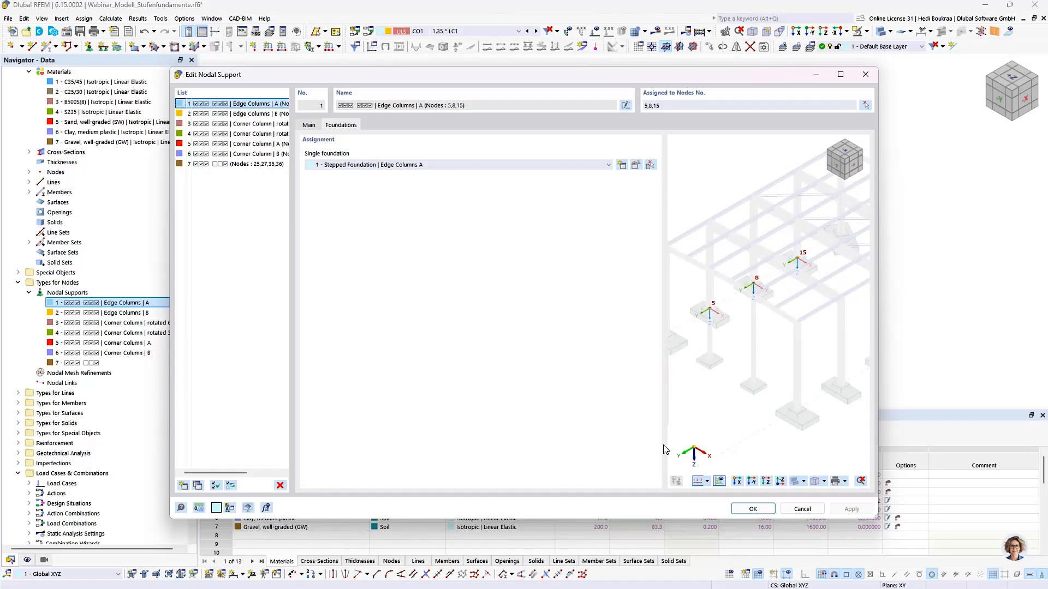
Close the nodal support settings, view the hall from above and select the two rotated corner column foundations together
{"action": "left_click", "coordinate": [744, 509]}
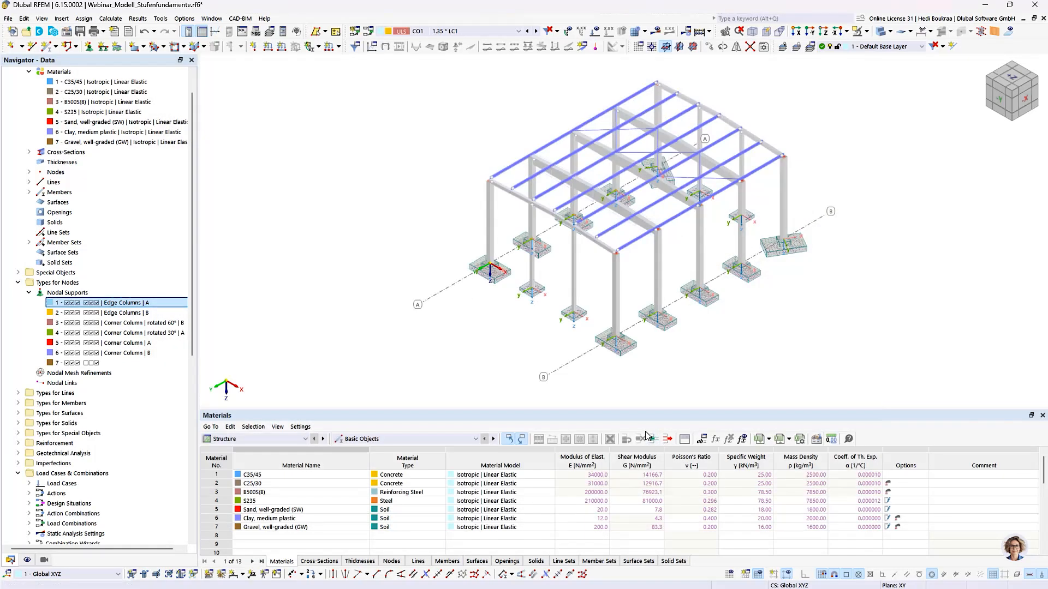
{"action": "left_click", "coordinate": [1008, 81]}
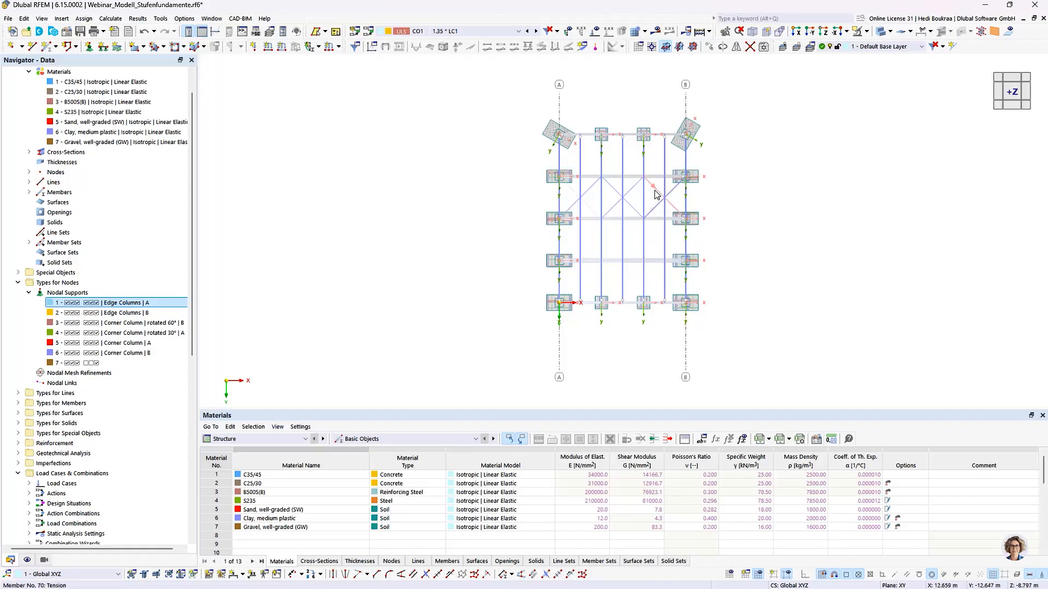
{"action": "left_click", "coordinate": [550, 136]}
{"action": "left_click", "coordinate": [690, 129], "text": "ctrl"}
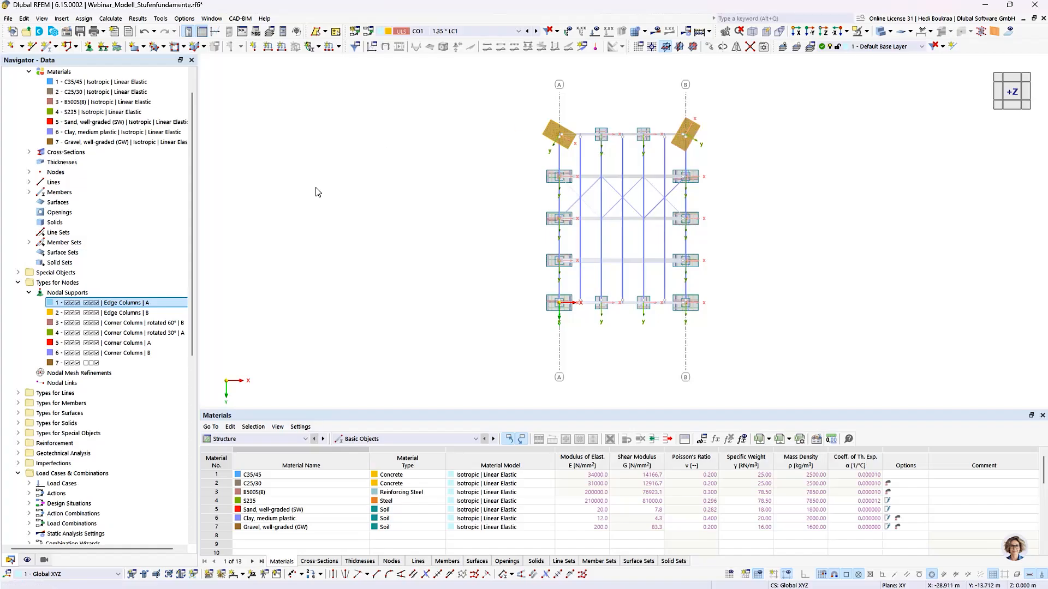
Open the nodal support for the corner column rotated 60° on axis B and inspect its specific direction angles and orientation
{"action": "scroll", "coordinate": [148, 421], "scroll_direction": "down", "scroll_amount": 10}
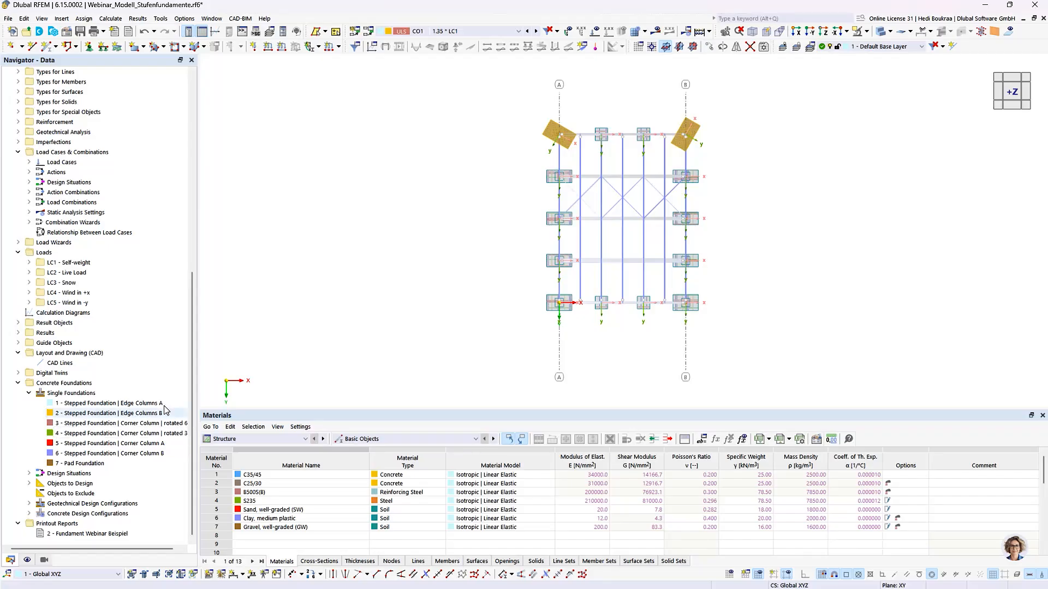
{"action": "scroll", "coordinate": [155, 391], "scroll_direction": "up", "scroll_amount": 10}
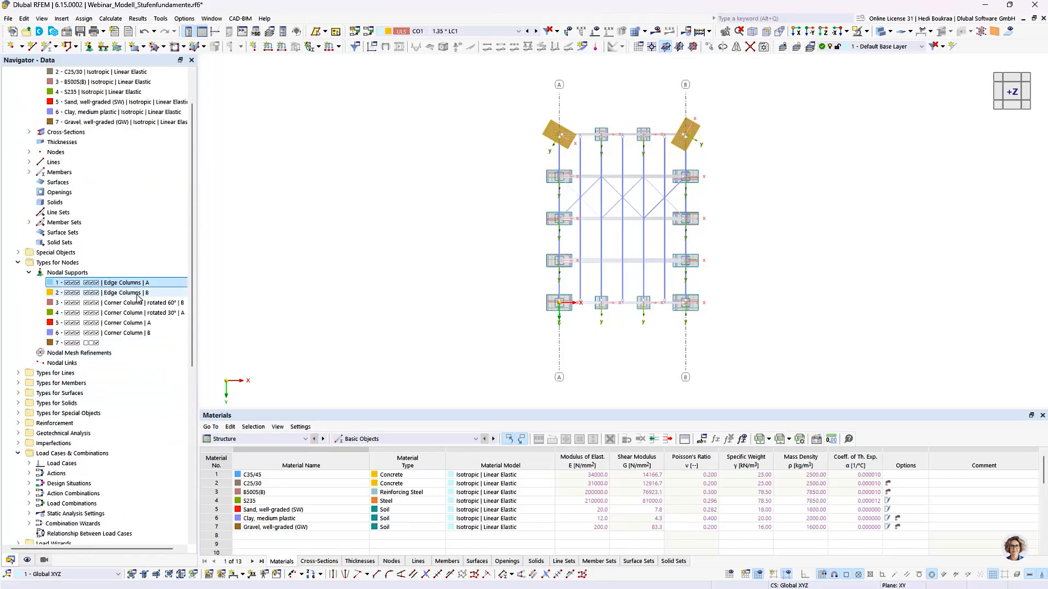
{"action": "double_click", "coordinate": [123, 303]}
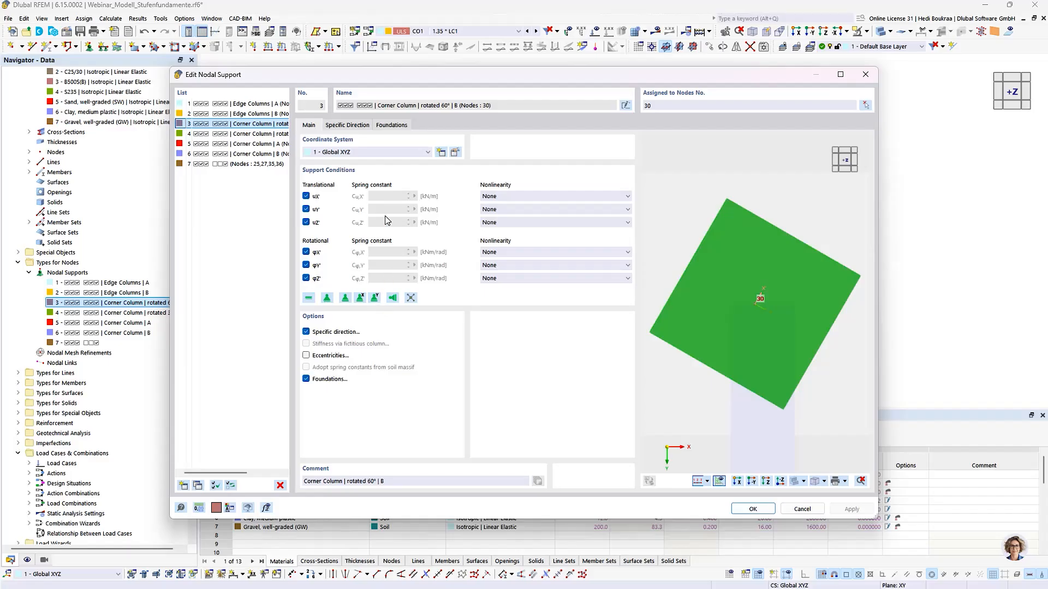
{"action": "left_click", "coordinate": [362, 130]}
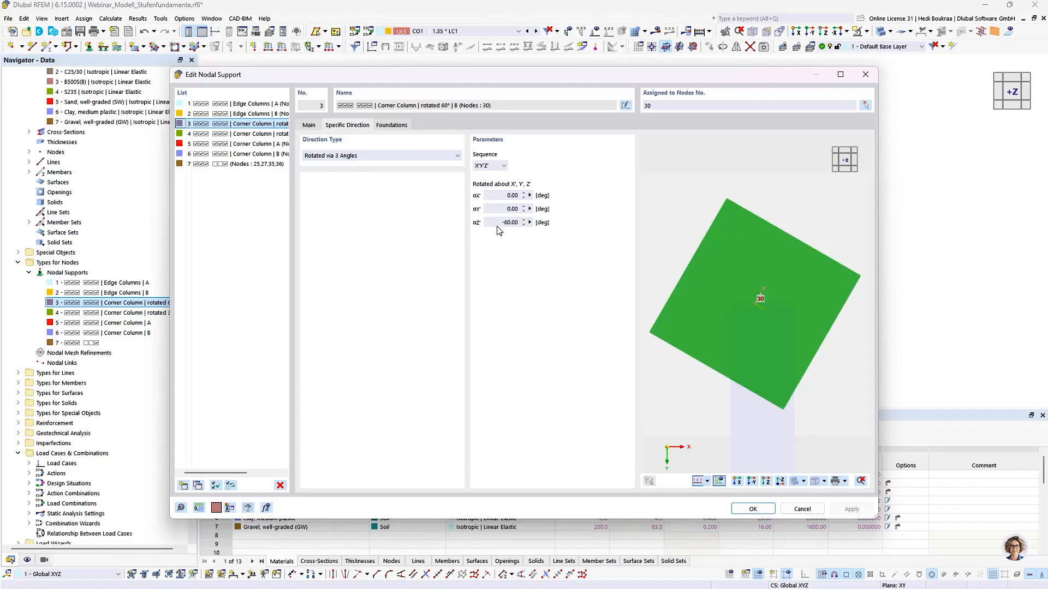
{"action": "left_click_drag", "start_coordinate": [499, 221], "coordinate": [517, 224]}
{"action": "left_click", "coordinate": [494, 224]}
{"action": "scroll", "coordinate": [759, 295], "scroll_direction": "down", "scroll_amount": 3}
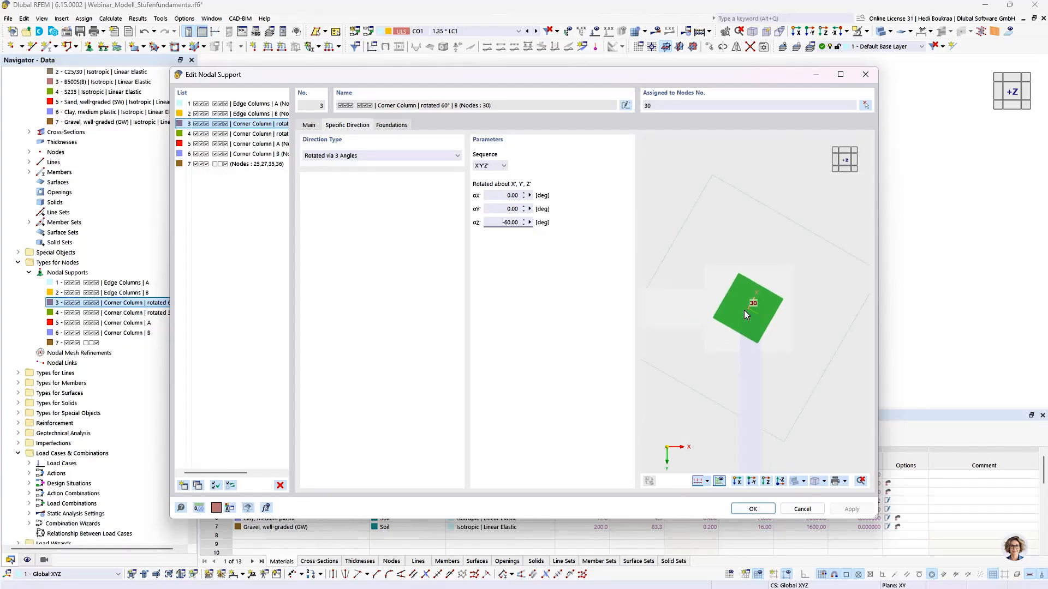
{"action": "left_click", "coordinate": [753, 509]}
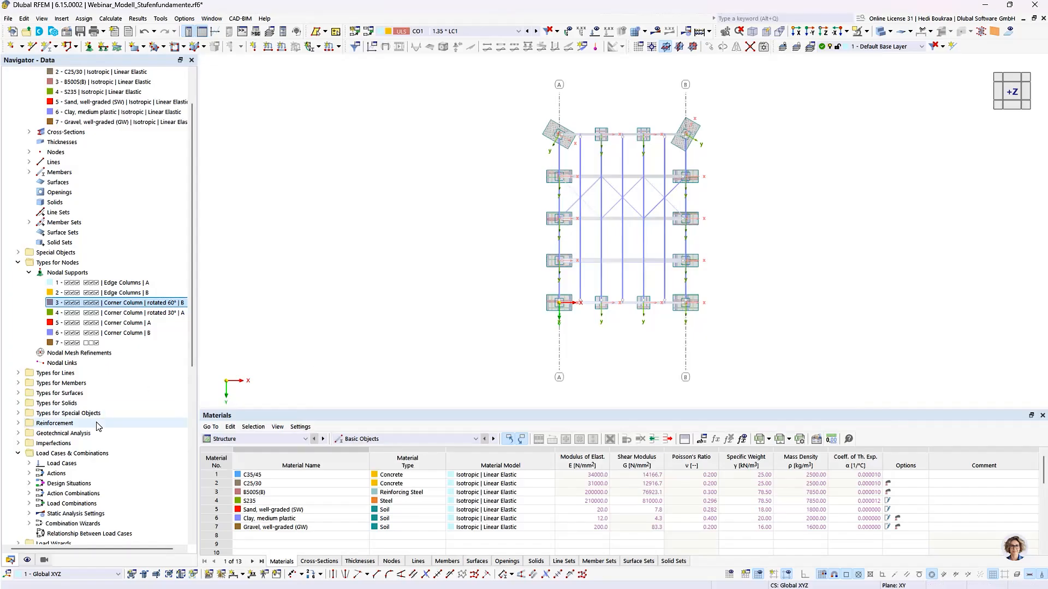
Open the stepped foundation for Edge Columns A and check its assigned nodal supports
{"action": "scroll", "coordinate": [98, 427], "scroll_direction": "down", "scroll_amount": 10}
{"action": "left_click", "coordinate": [118, 404]}
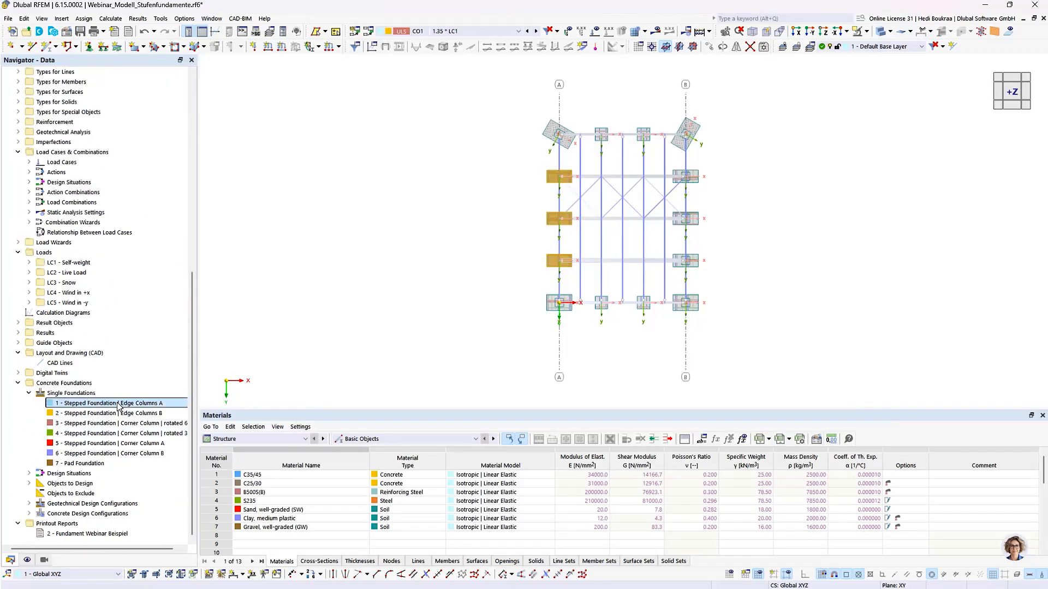
{"action": "double_click", "coordinate": [119, 404]}
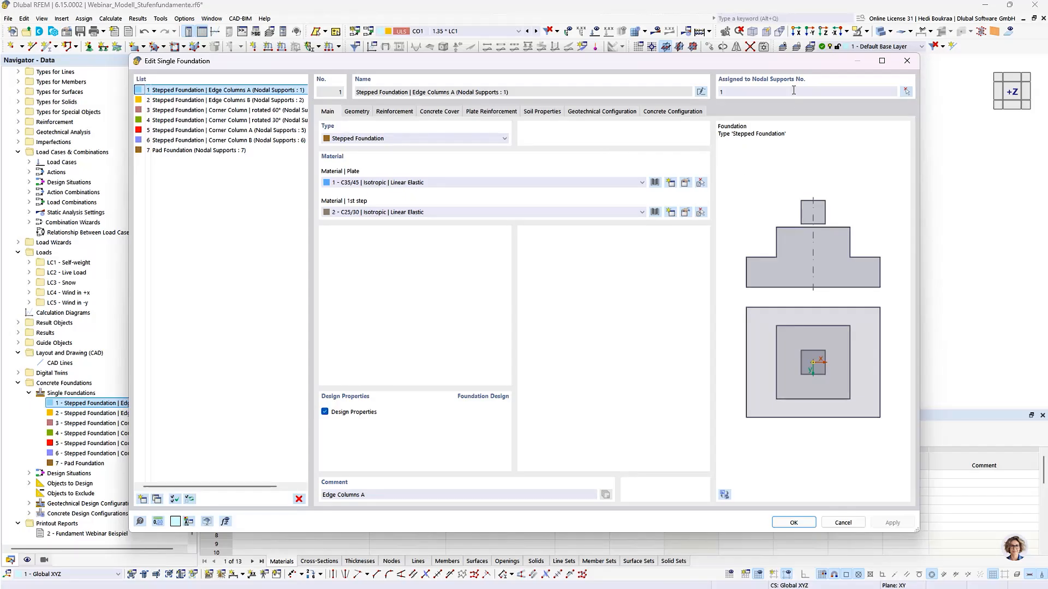
{"action": "left_click", "coordinate": [735, 89]}
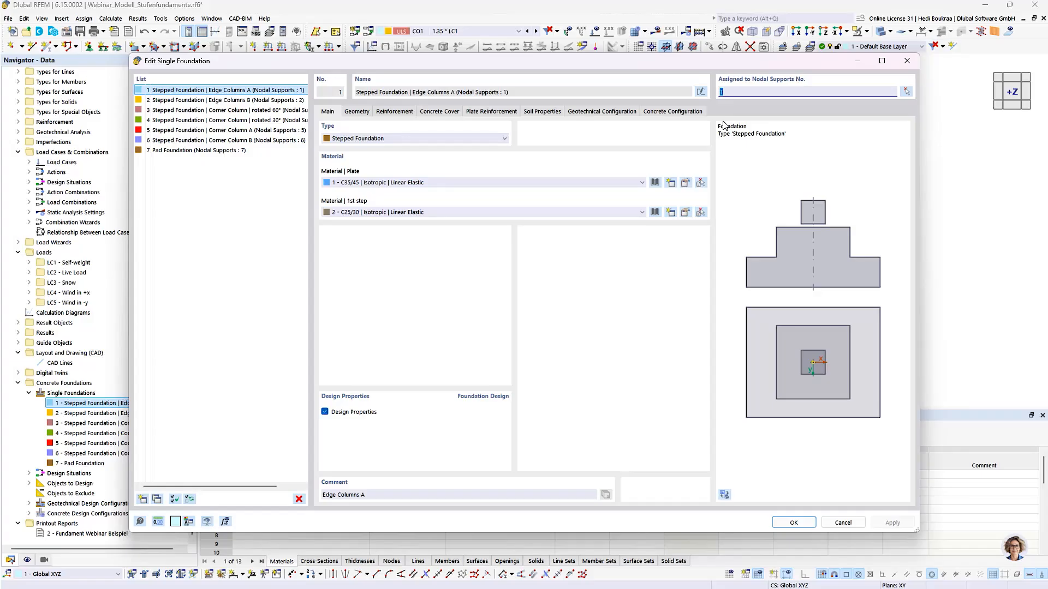
Review the available foundation types without changing the type, and switch the foundation's design properties off and back on
{"action": "left_click", "coordinate": [461, 139]}
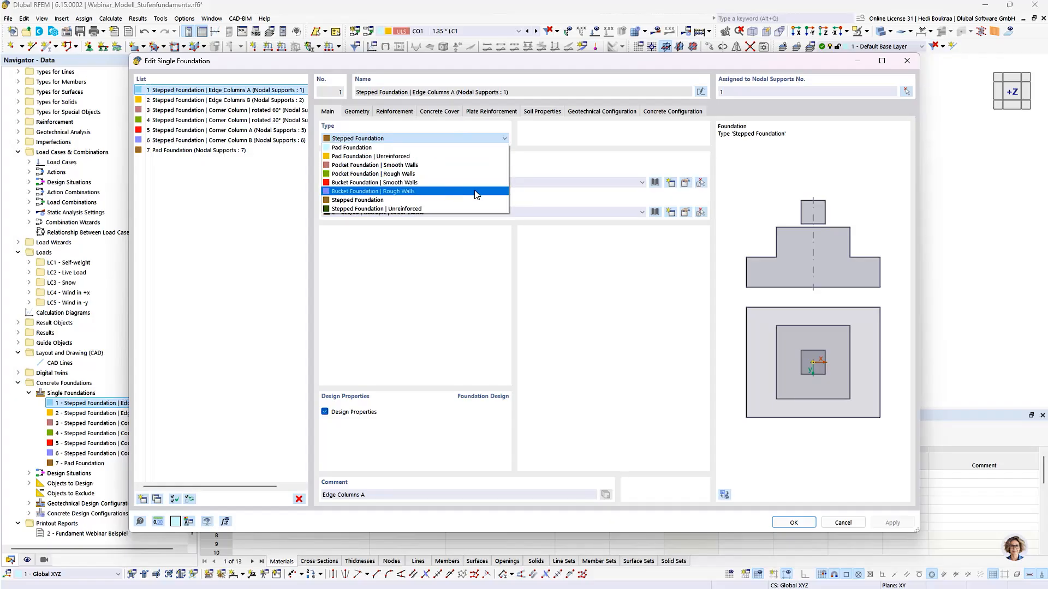
{"action": "left_click", "coordinate": [566, 255]}
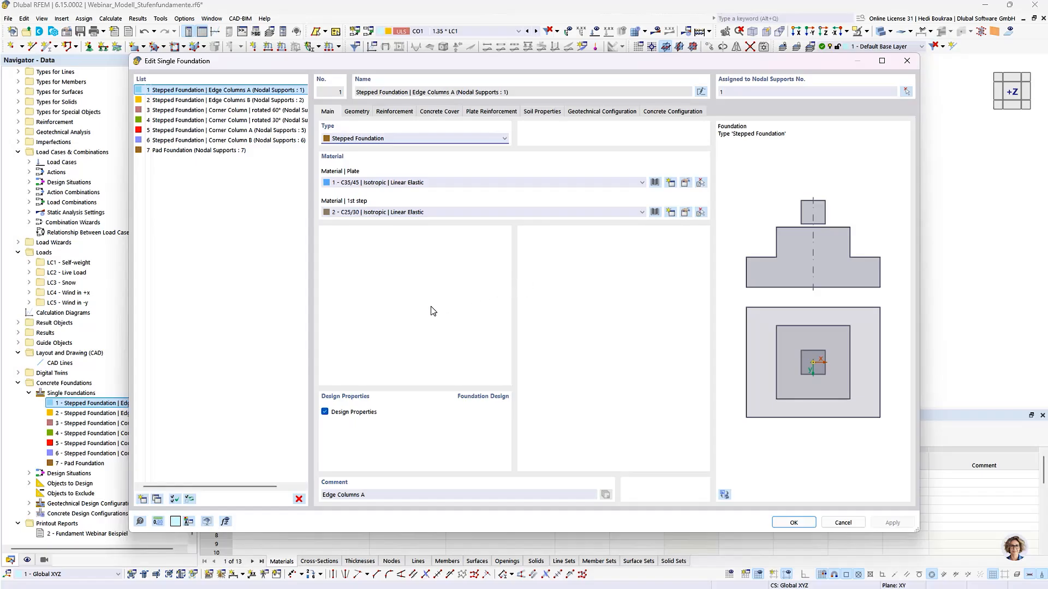
{"action": "left_click", "coordinate": [325, 413]}
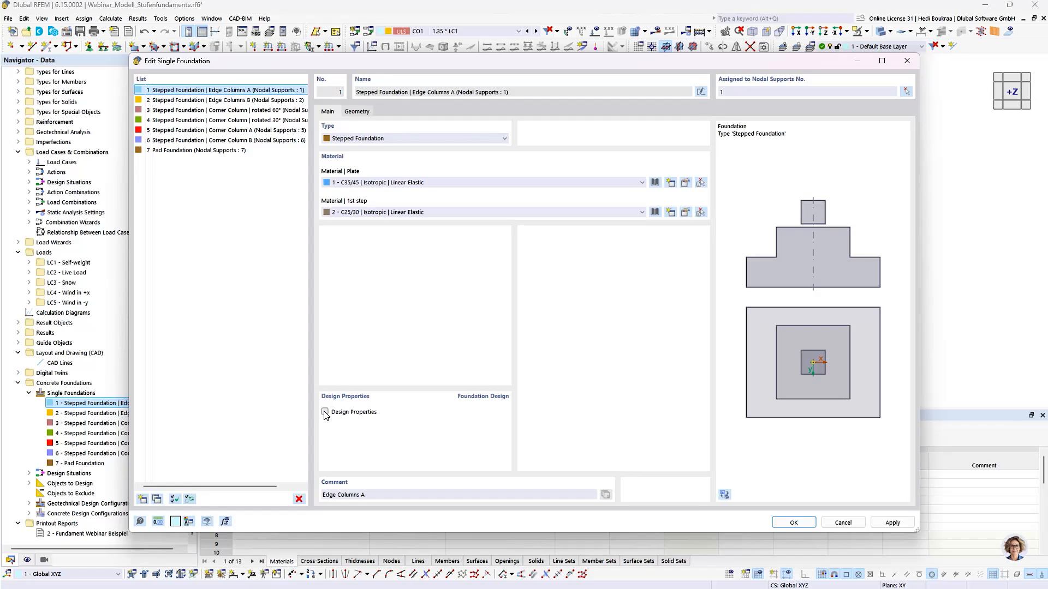
{"action": "left_click", "coordinate": [325, 413]}
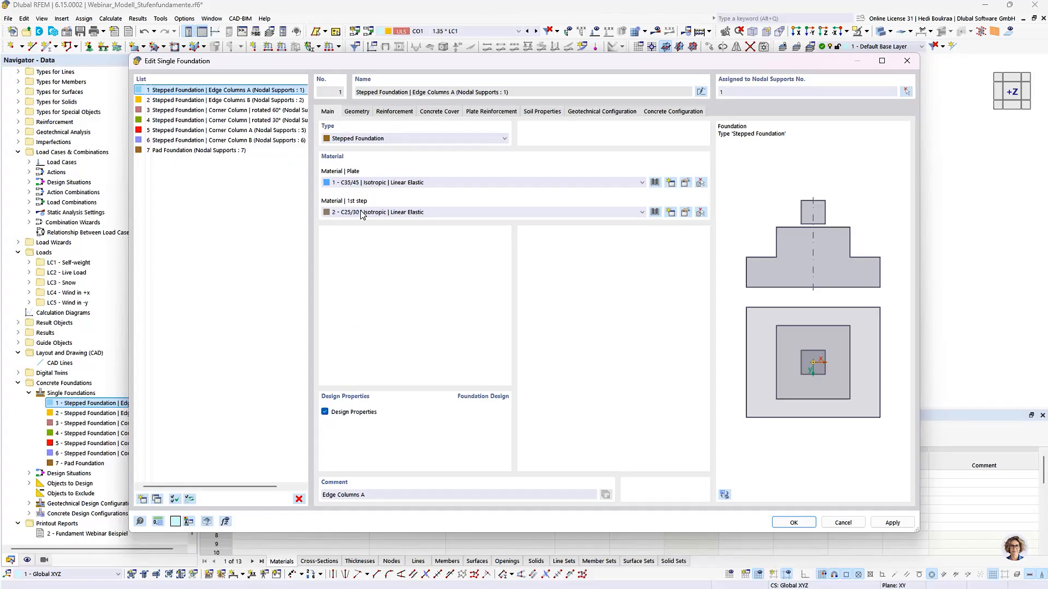
Examine the foundation's geometry, going through the dimensions of the plate, the first step and the column
{"action": "left_click", "coordinate": [355, 112]}
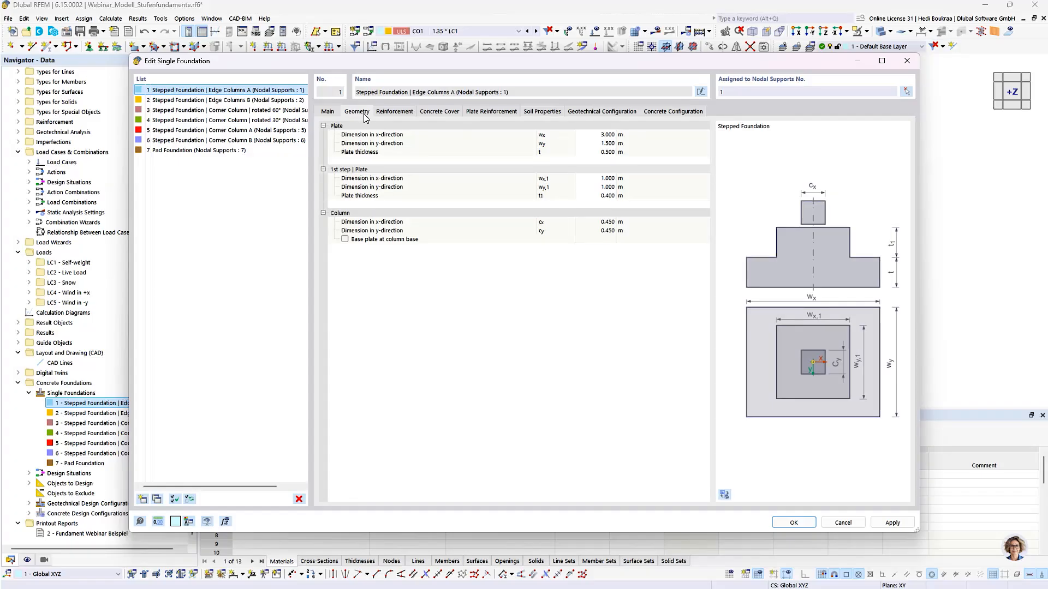
{"action": "left_click", "coordinate": [392, 126]}
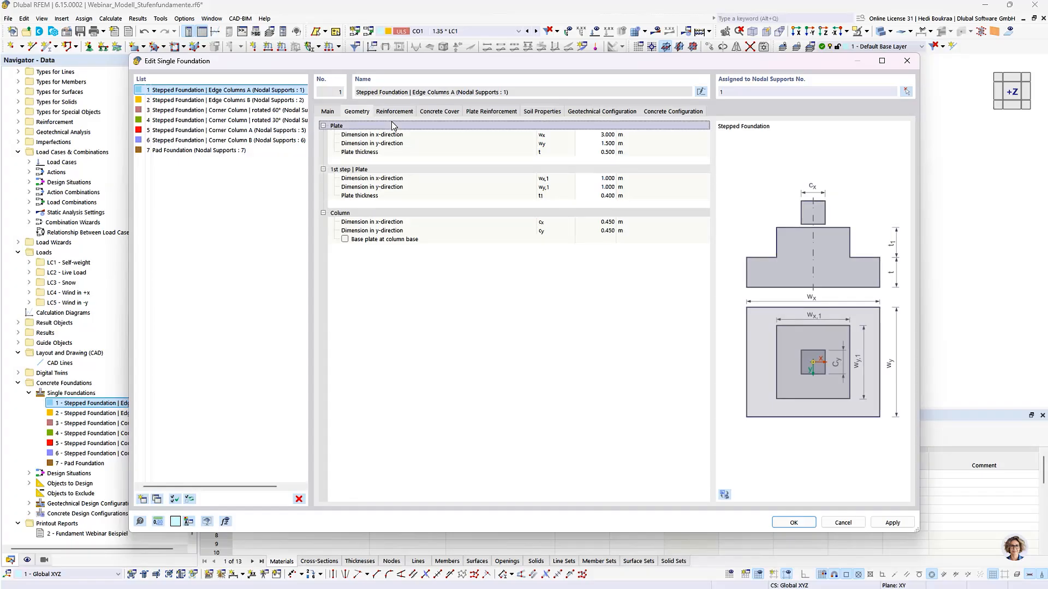
{"action": "left_click", "coordinate": [377, 169]}
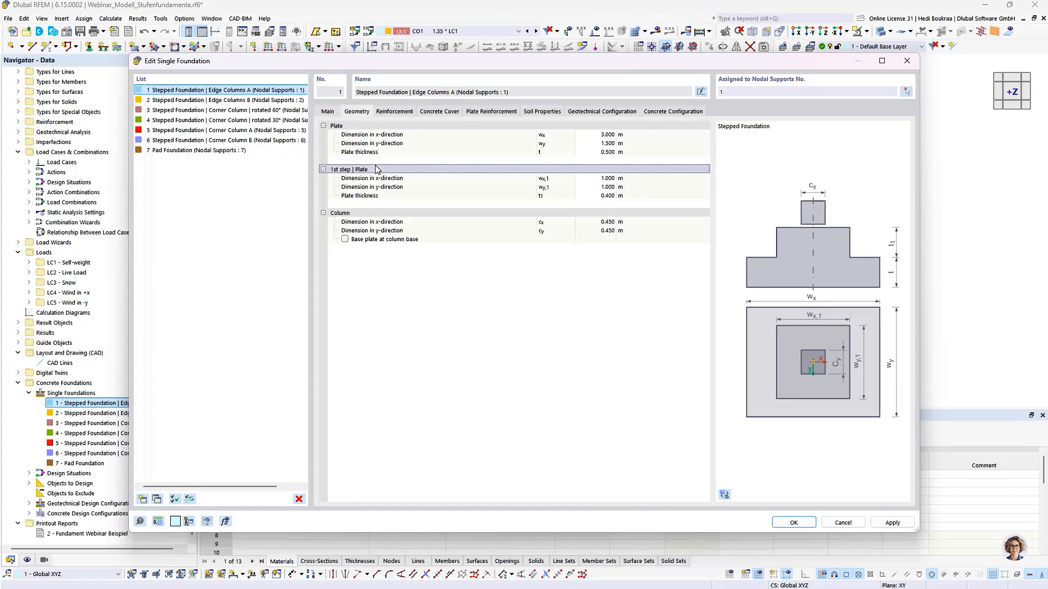
{"action": "left_click", "coordinate": [370, 213]}
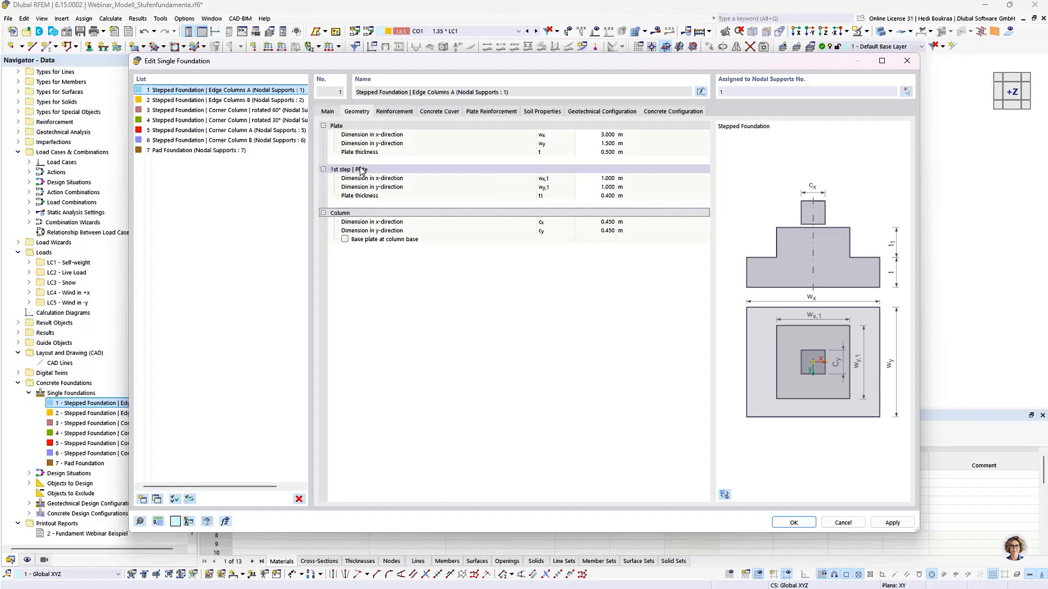
{"action": "left_click", "coordinate": [377, 126]}
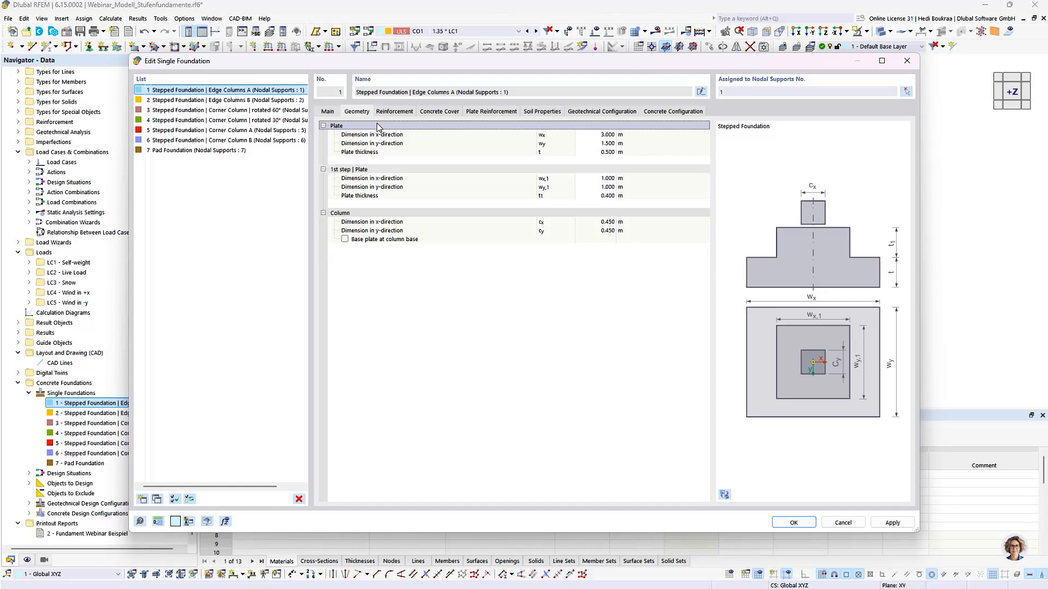
{"action": "left_click", "coordinate": [406, 171]}
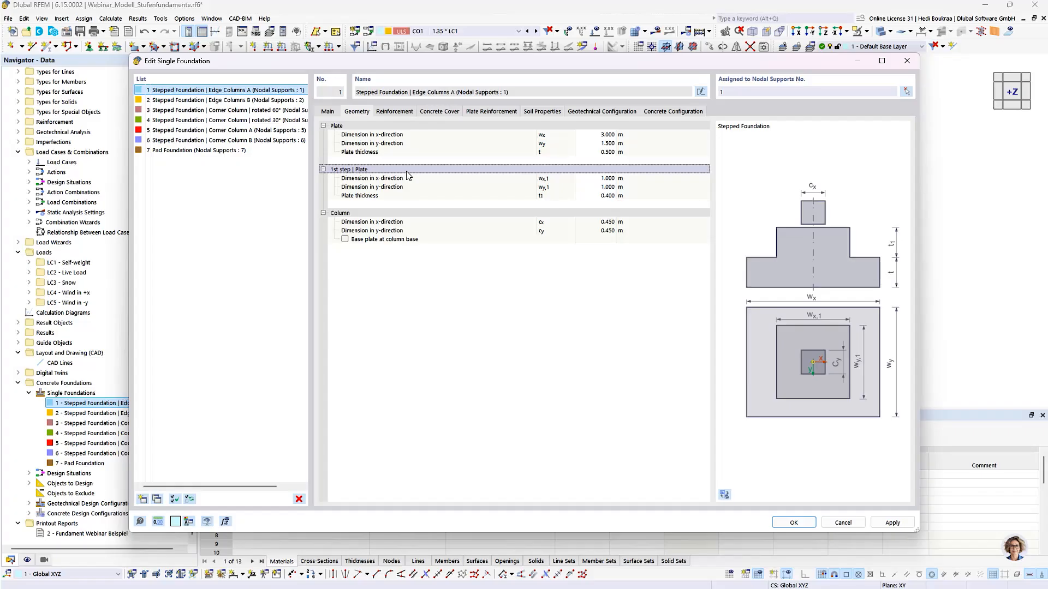
{"action": "left_click", "coordinate": [420, 215]}
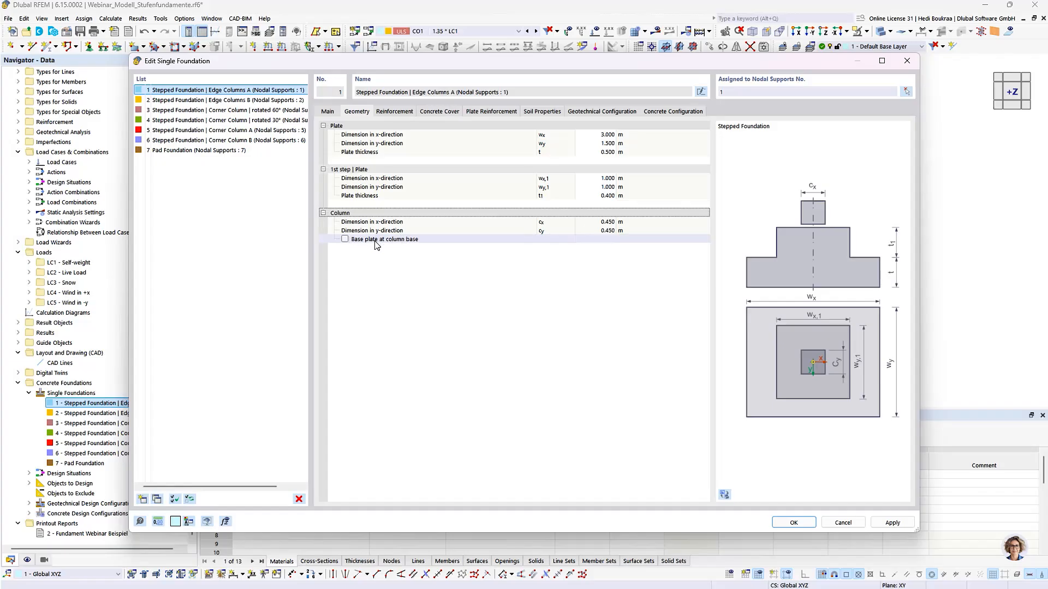
Try the base plate at the column base, switch it off again, and examine the foundation dimensions in the model preview
{"action": "left_click", "coordinate": [346, 240]}
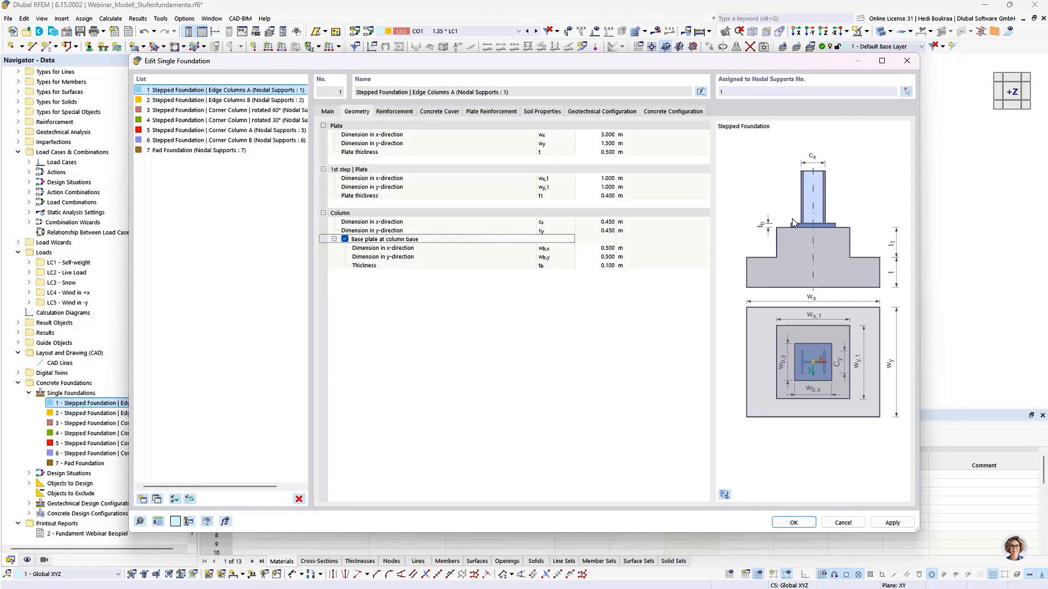
{"action": "left_click", "coordinate": [346, 239]}
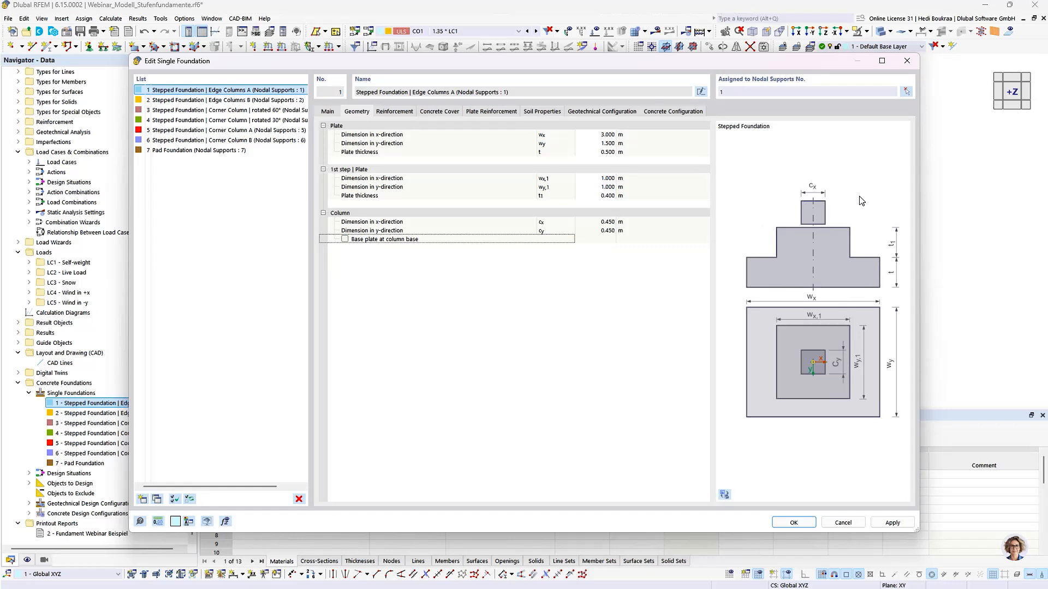
{"action": "left_click", "coordinate": [724, 495]}
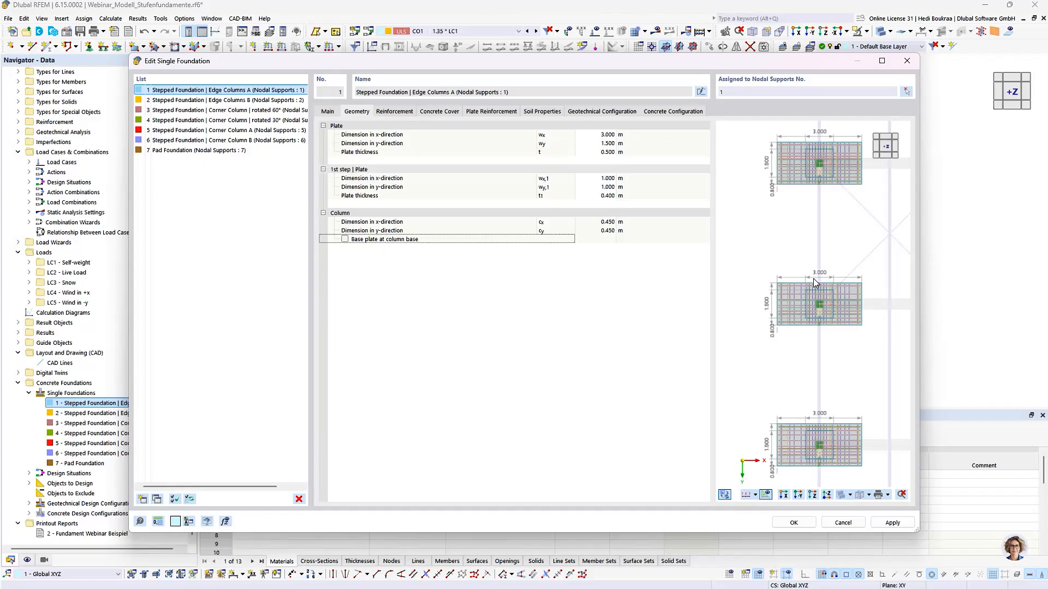
{"action": "scroll", "coordinate": [813, 279], "scroll_direction": "up", "scroll_amount": 3}
{"action": "scroll", "coordinate": [818, 289], "scroll_direction": "down", "scroll_amount": 2}
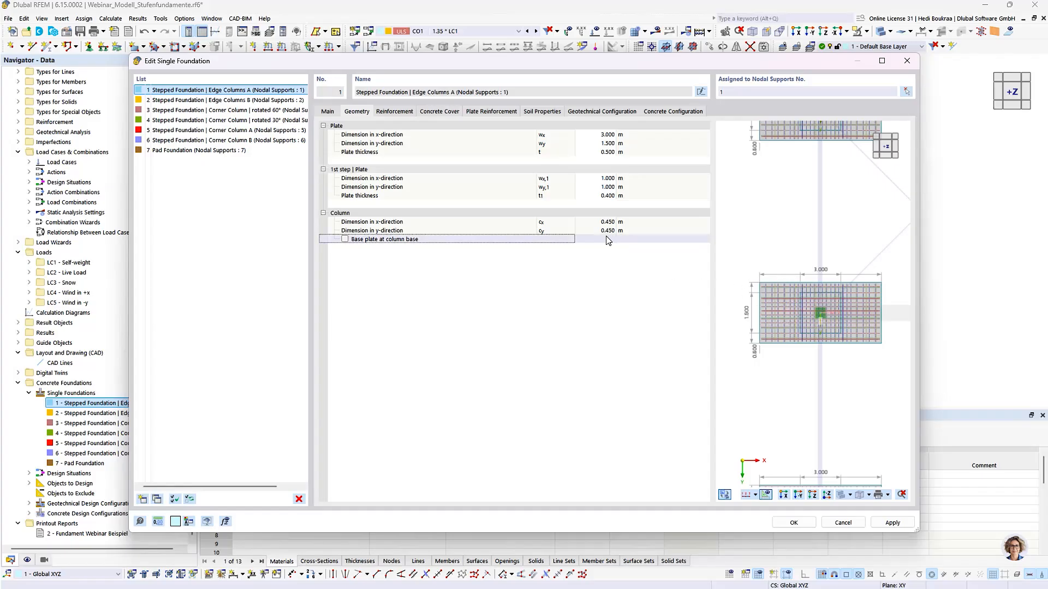
Inspect the foundation's reinforcement material with the schematic preview, and review the available reinforcement types while keeping Rebars
{"action": "left_click", "coordinate": [393, 113]}
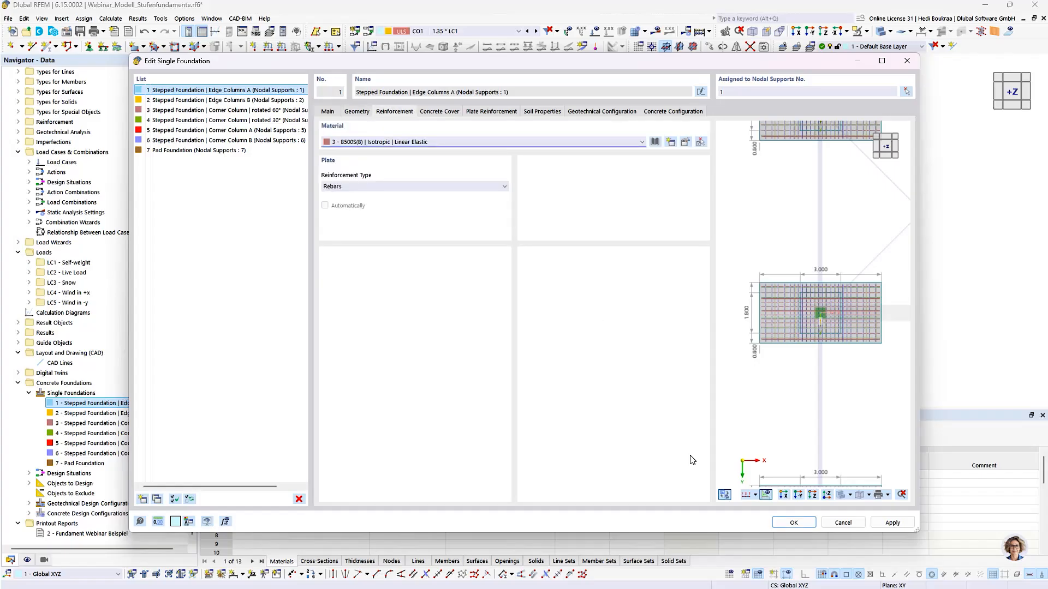
{"action": "left_click", "coordinate": [725, 495]}
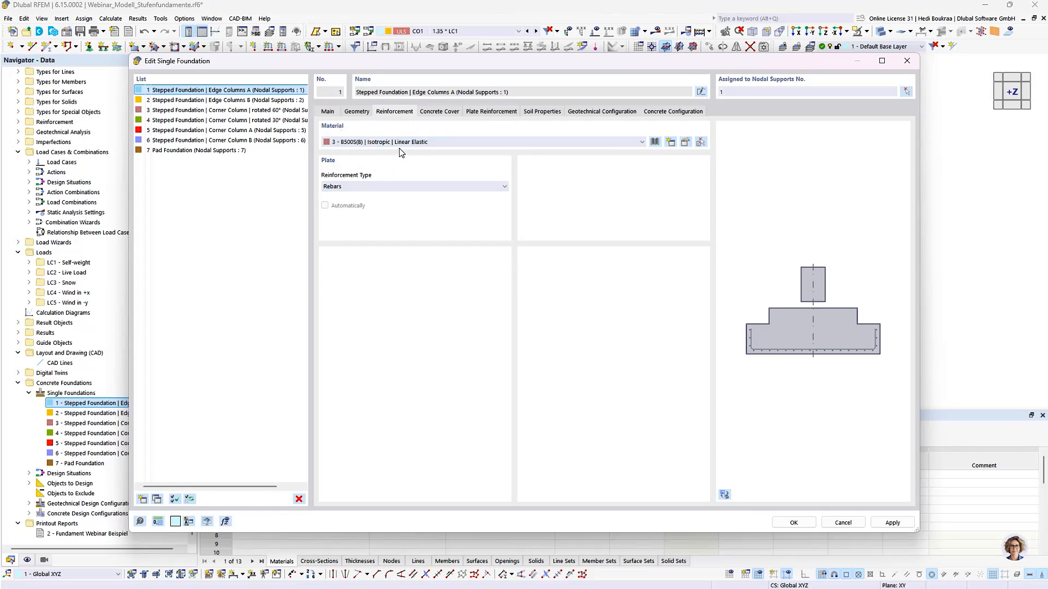
{"action": "left_click", "coordinate": [485, 186]}
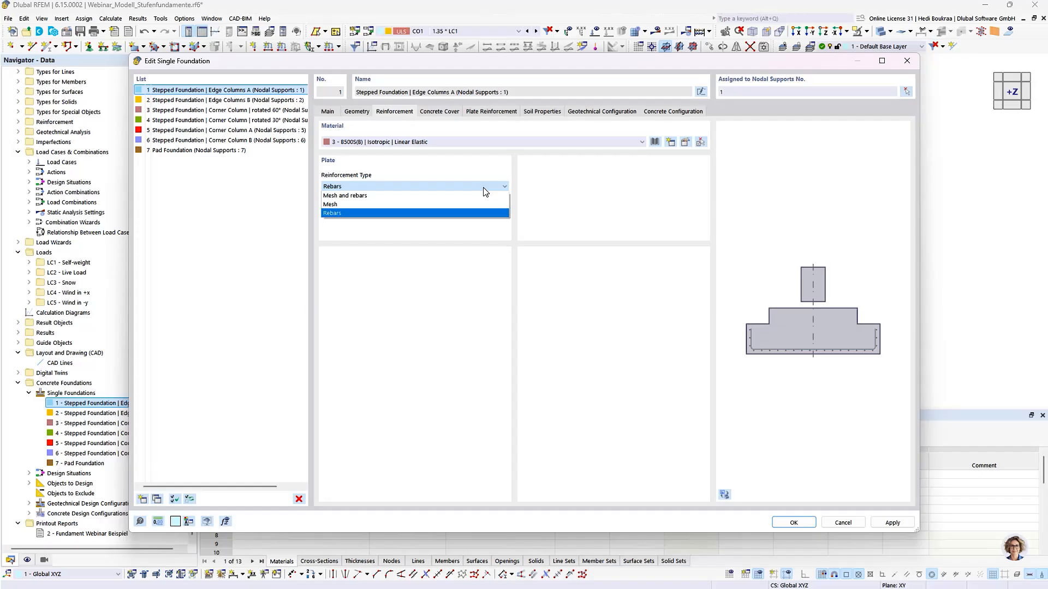
{"action": "left_click", "coordinate": [485, 192]}
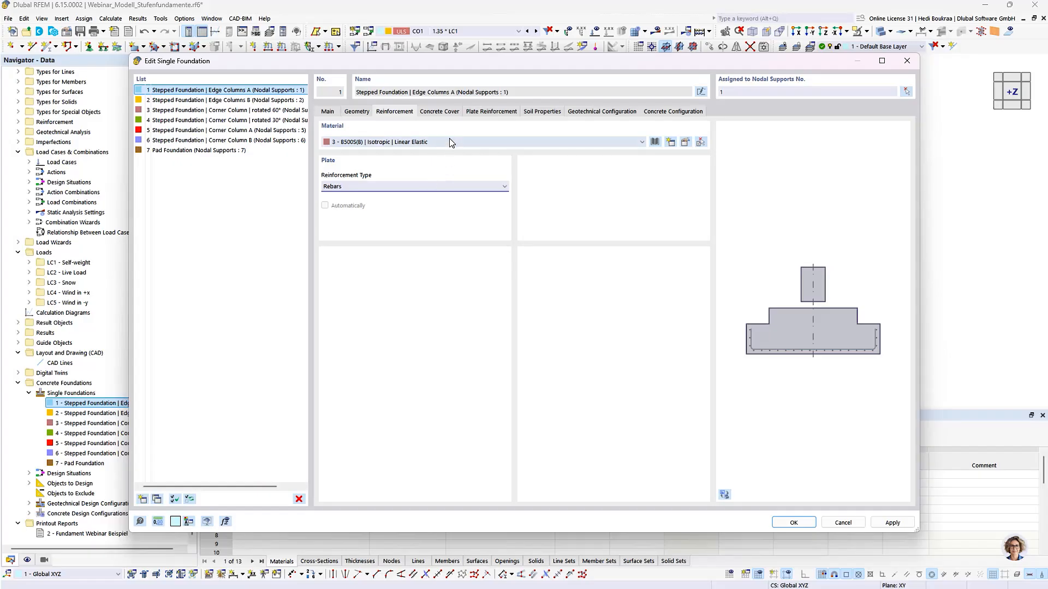
Review the foundation's concrete cover and the exposure classes of its XC2 concrete durability without changing them
{"action": "left_click", "coordinate": [438, 112]}
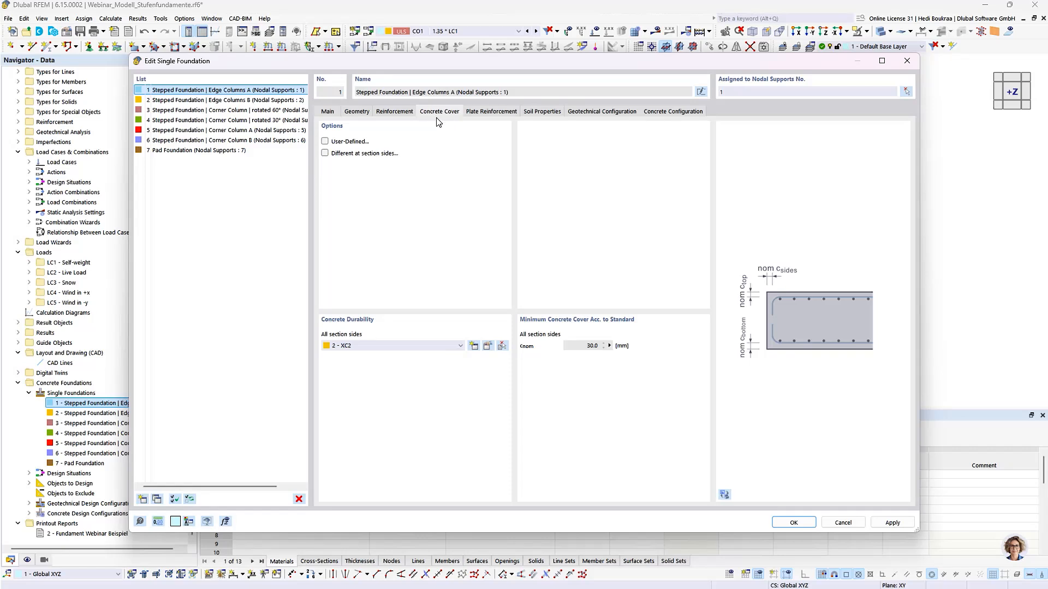
{"action": "left_click", "coordinate": [488, 347]}
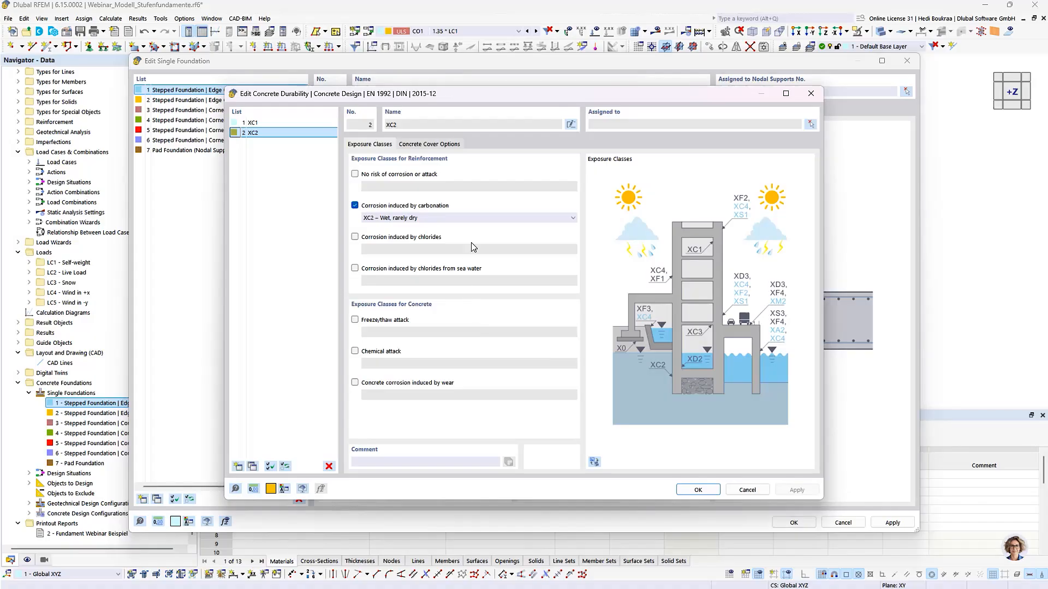
{"action": "left_click", "coordinate": [811, 94]}
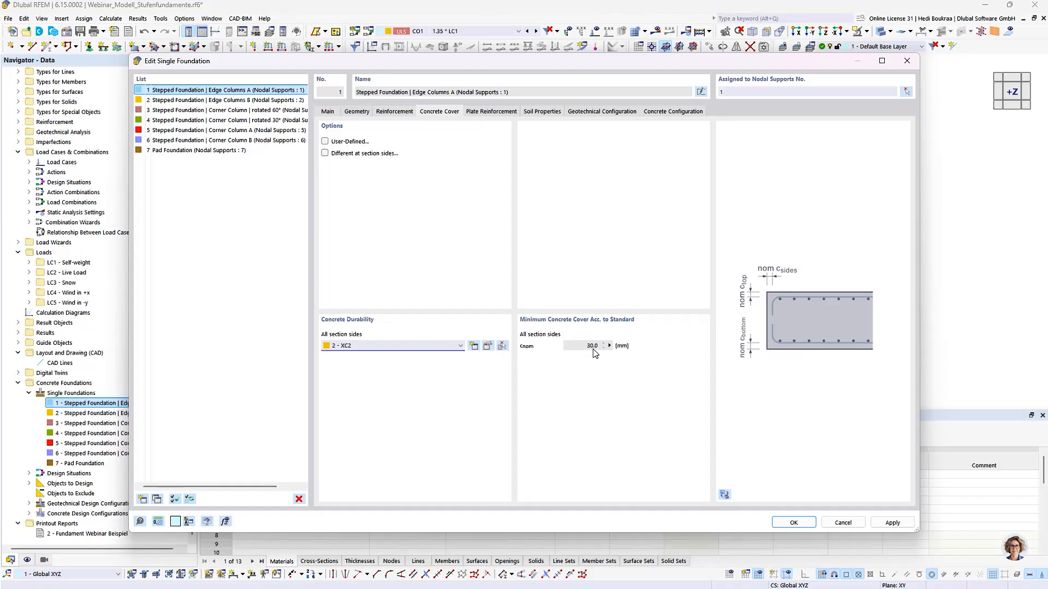
Try a user-defined concrete cover that differs at the section sides, and switch both options off again
{"action": "left_click", "coordinate": [327, 142]}
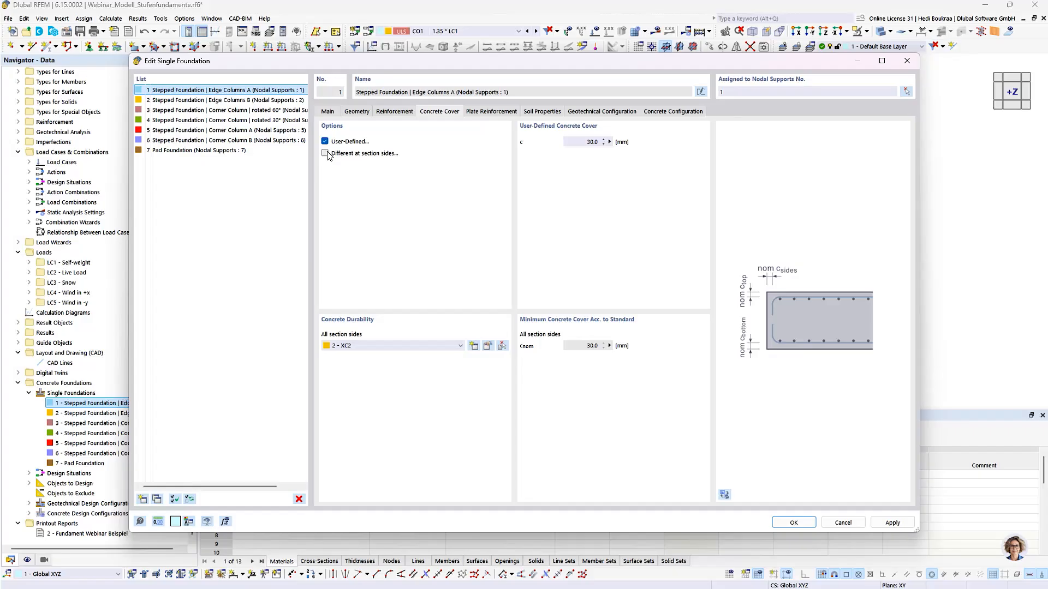
{"action": "left_click", "coordinate": [325, 154]}
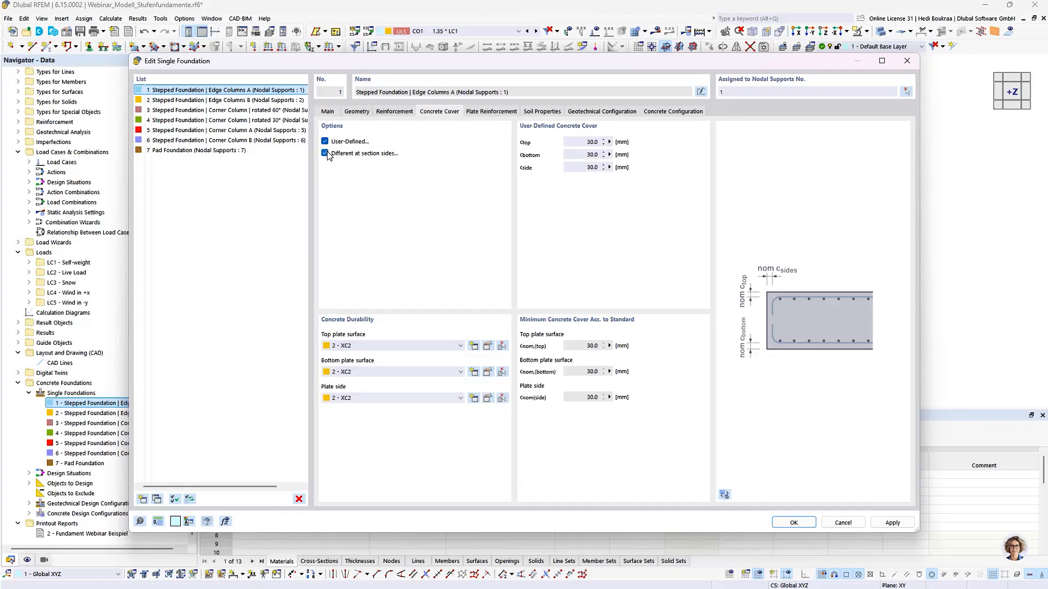
{"action": "left_click", "coordinate": [325, 153]}
{"action": "left_click", "coordinate": [324, 141]}
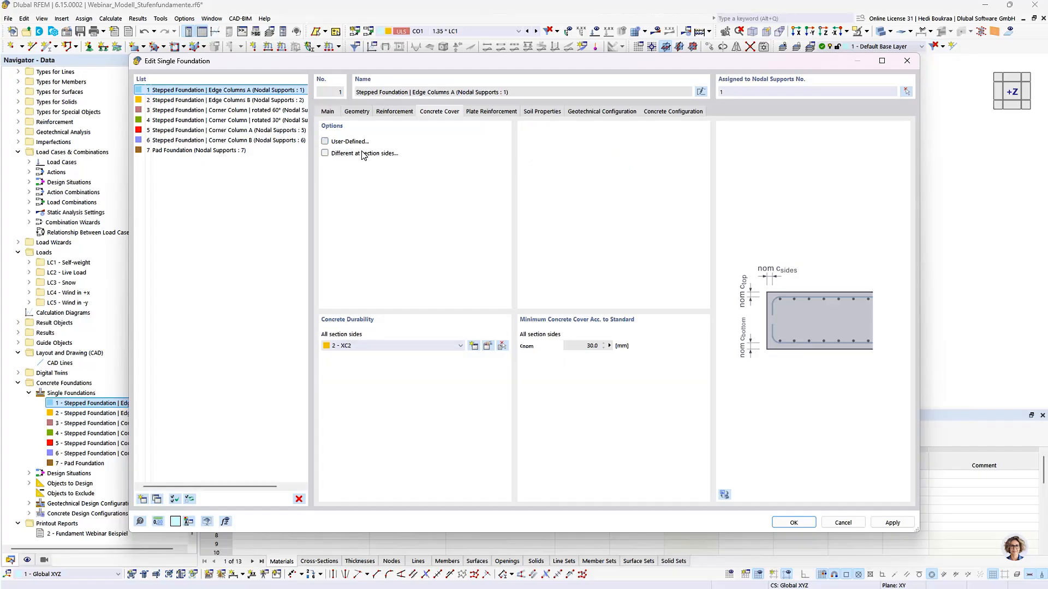
Examine the plate reinforcement, going through the top bars in x- and y-direction with their diameter and spacing
{"action": "left_click", "coordinate": [491, 112]}
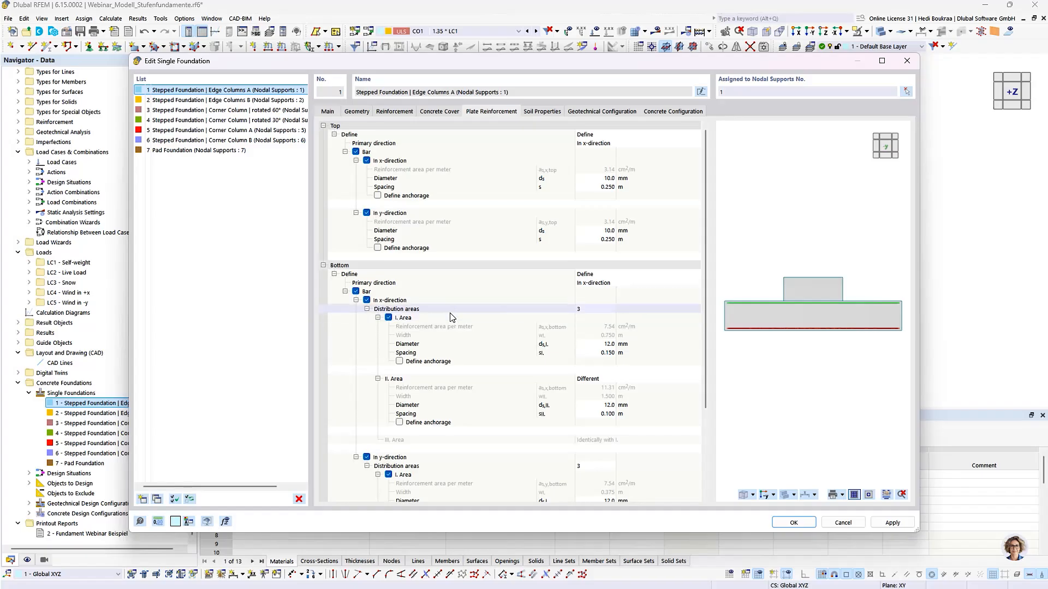
{"action": "left_click", "coordinate": [387, 309]}
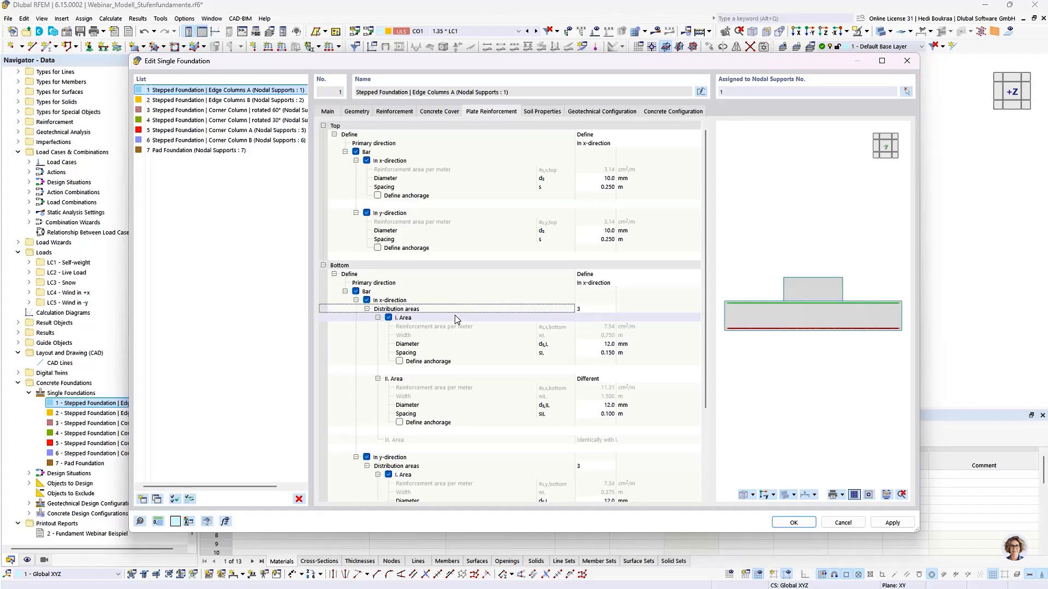
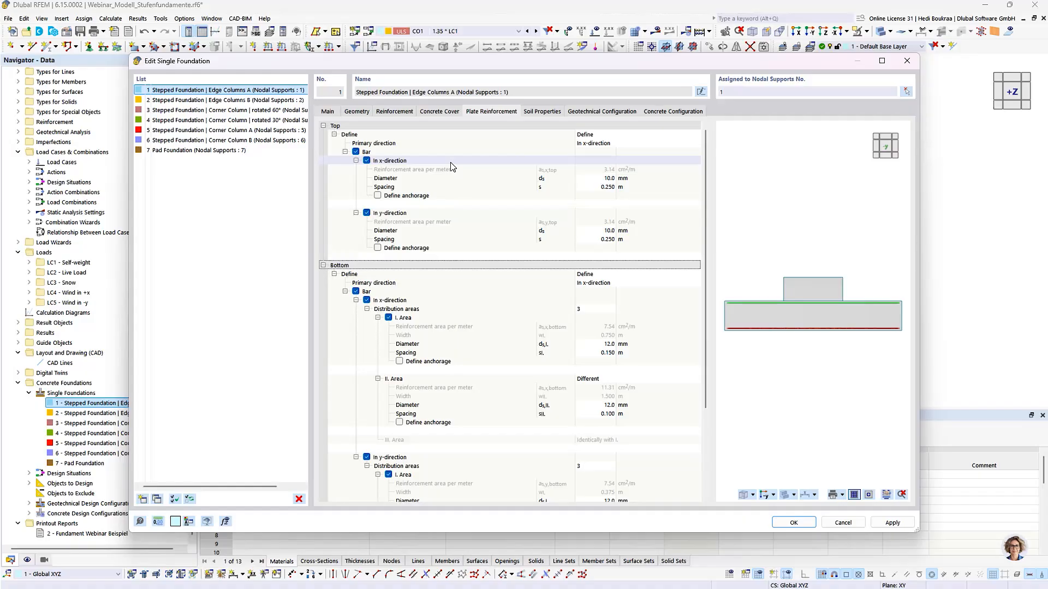
{"action": "left_click", "coordinate": [451, 163]}
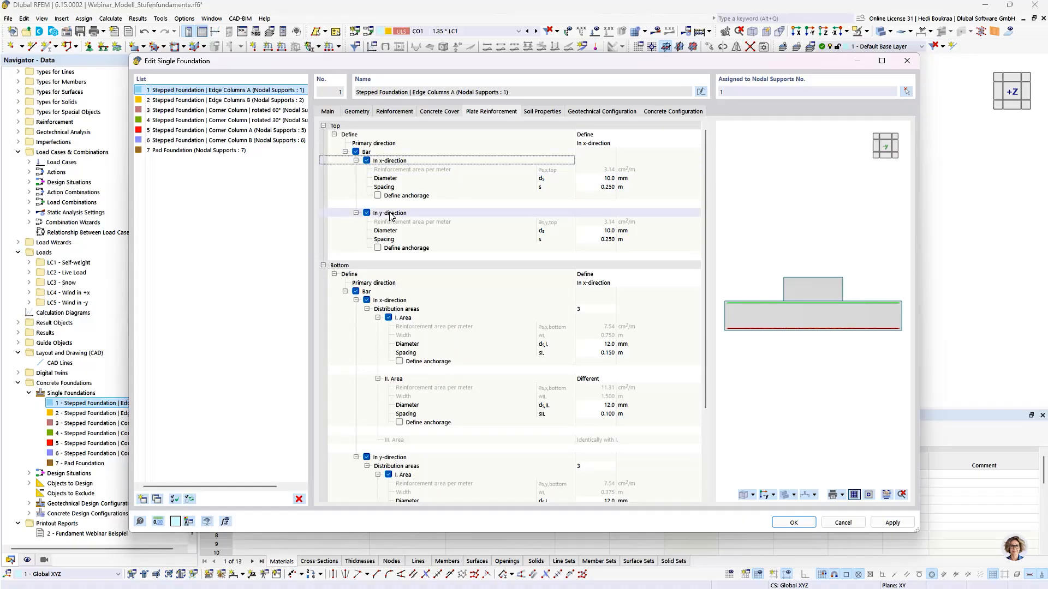
{"action": "left_click", "coordinate": [391, 215]}
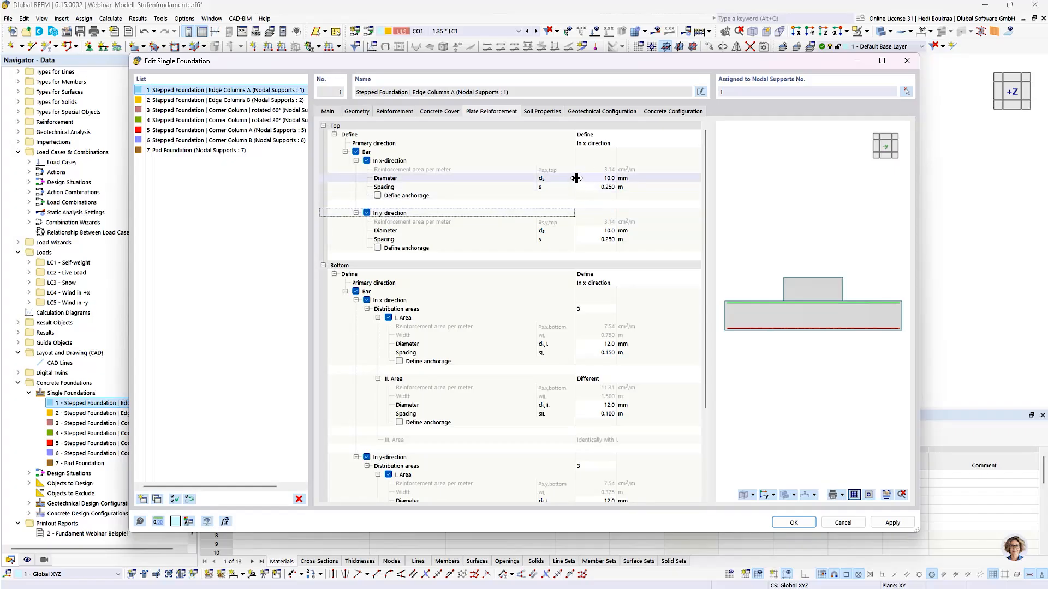
{"action": "left_click", "coordinate": [518, 181]}
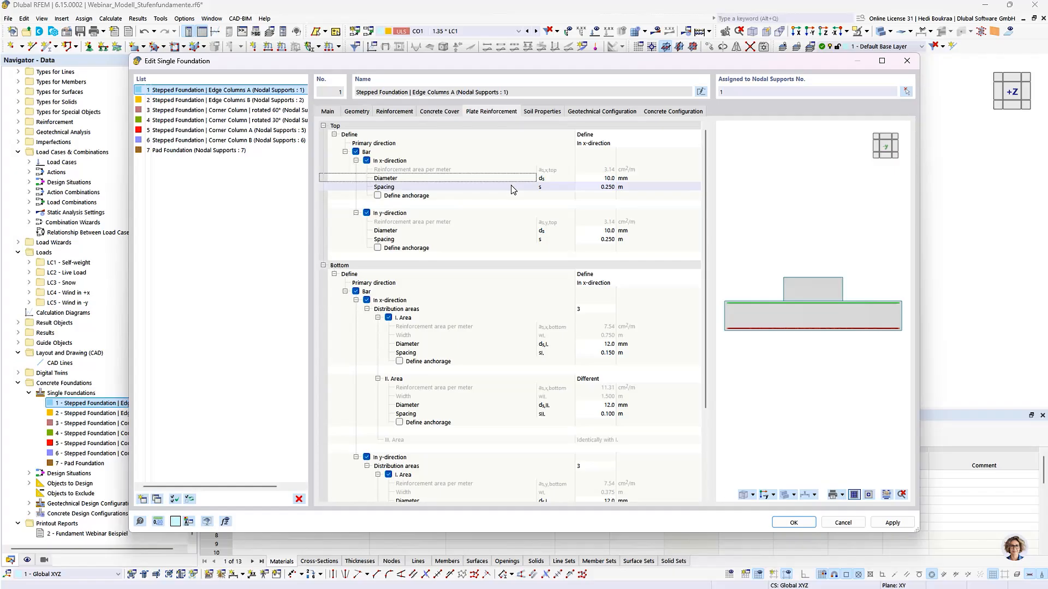
{"action": "left_click", "coordinate": [513, 188]}
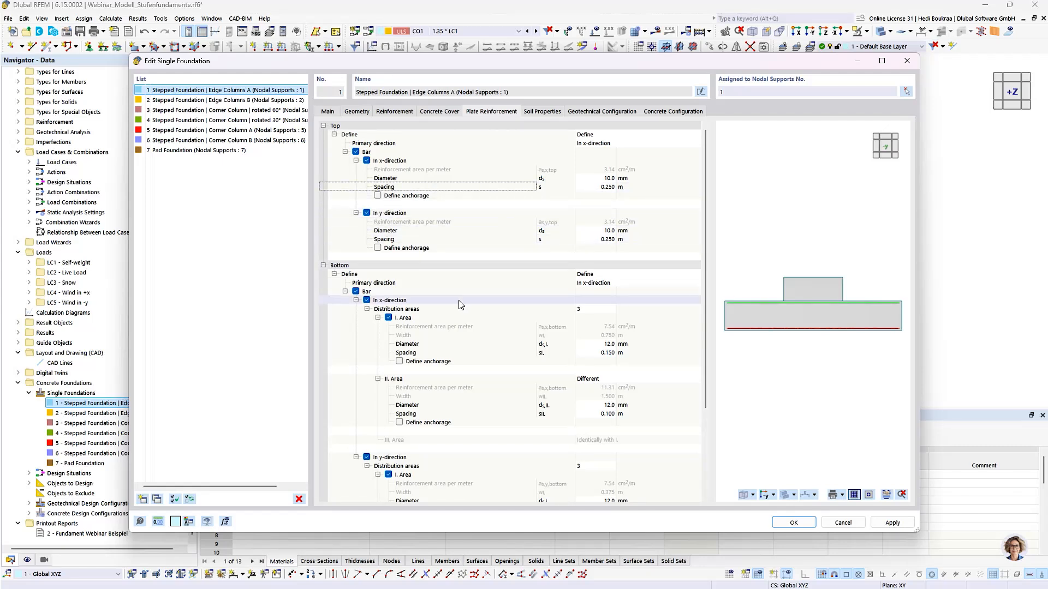
Review the distribution area options for the bottom reinforcement in x-direction, keeping 3 areas
{"action": "scroll", "coordinate": [458, 304], "scroll_direction": "down", "scroll_amount": 4}
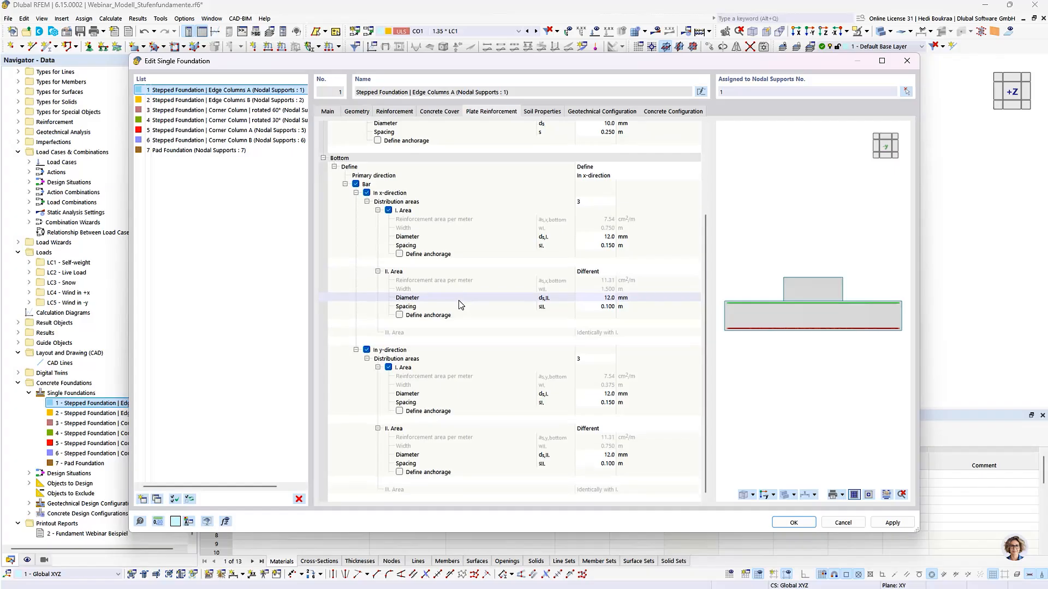
{"action": "left_click", "coordinate": [436, 204]}
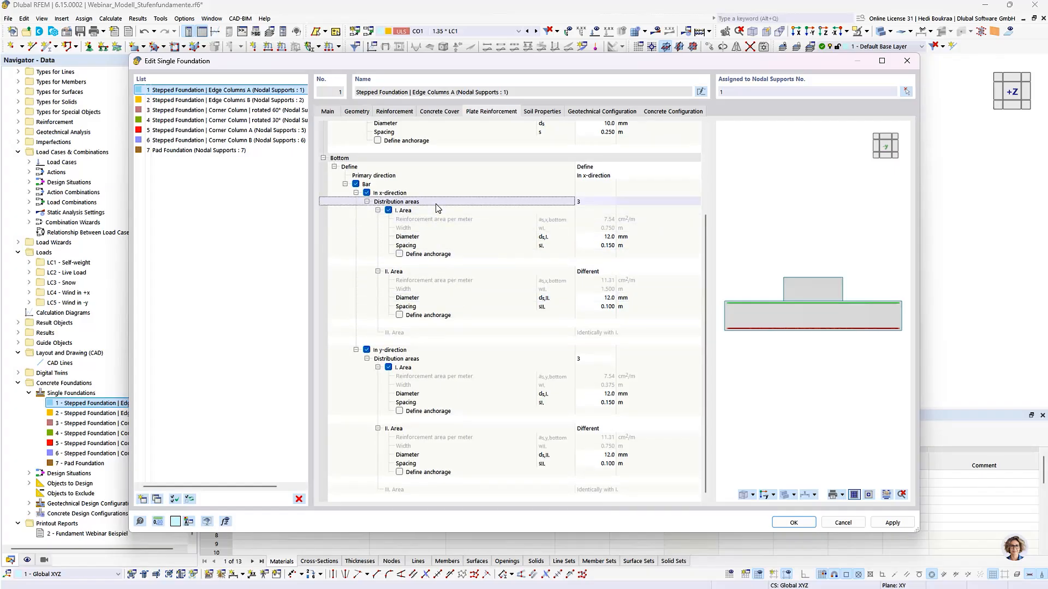
{"action": "left_click", "coordinate": [614, 202]}
{"action": "left_click", "coordinate": [612, 202]}
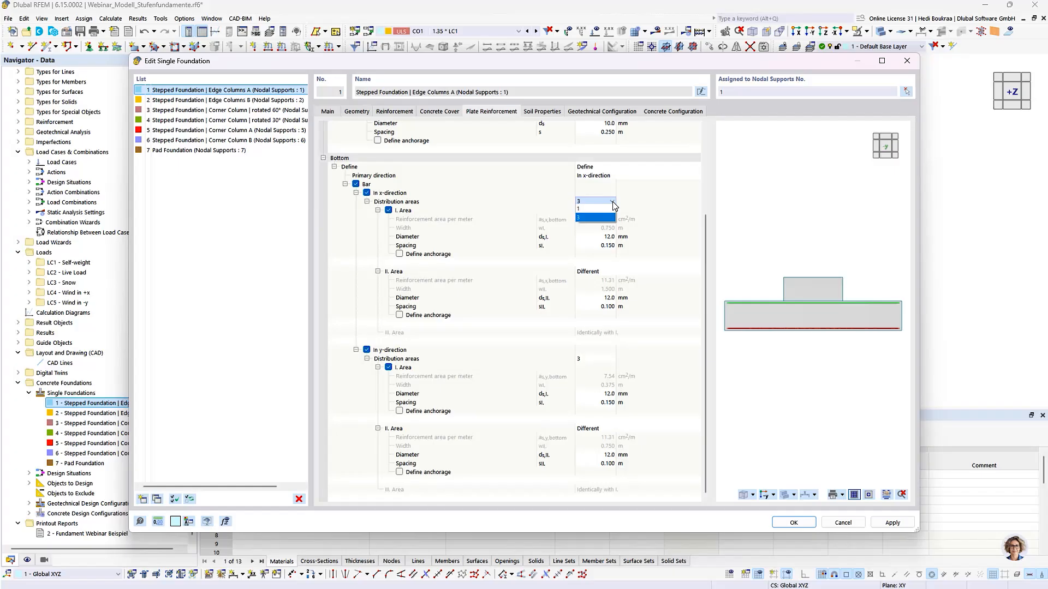
{"action": "left_click", "coordinate": [613, 205]}
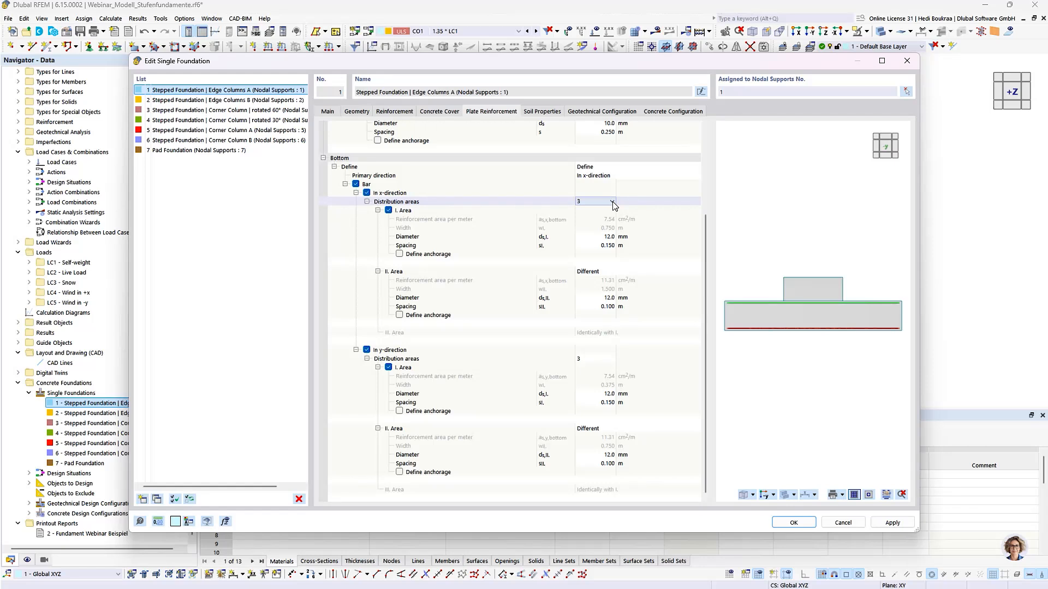
Examine the bar diameter and spacing of the first and second bottom x-direction areas and the definition of the third area
{"action": "left_click", "coordinate": [465, 241]}
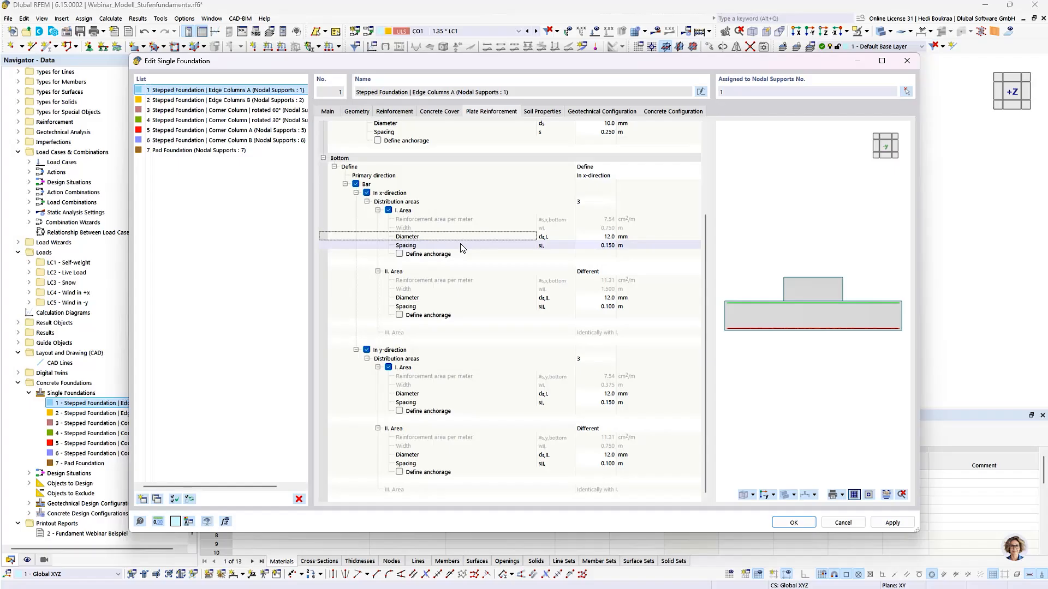
{"action": "left_click", "coordinate": [462, 248]}
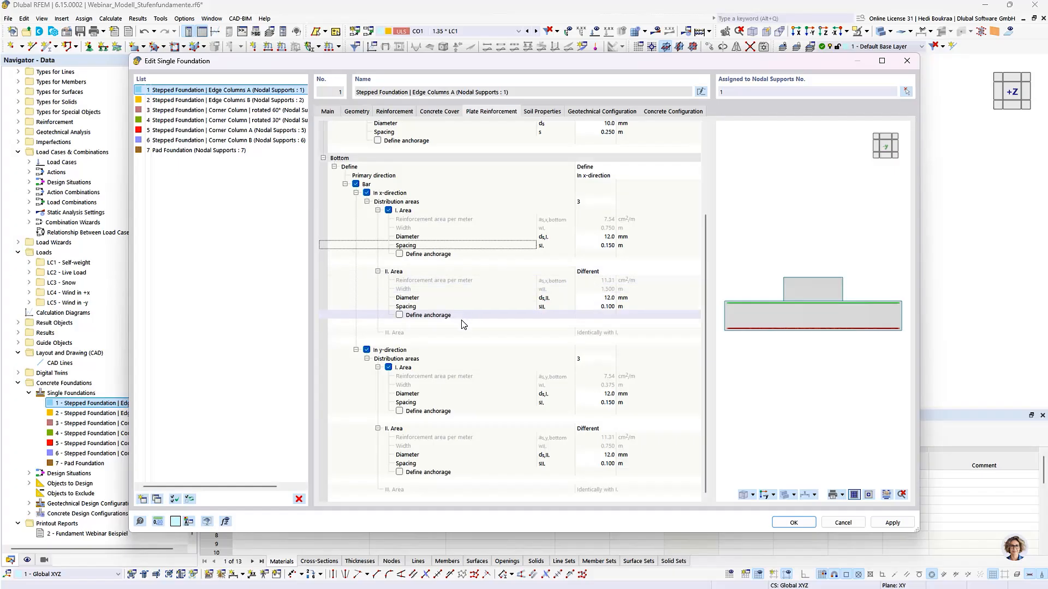
{"action": "left_click", "coordinate": [463, 334]}
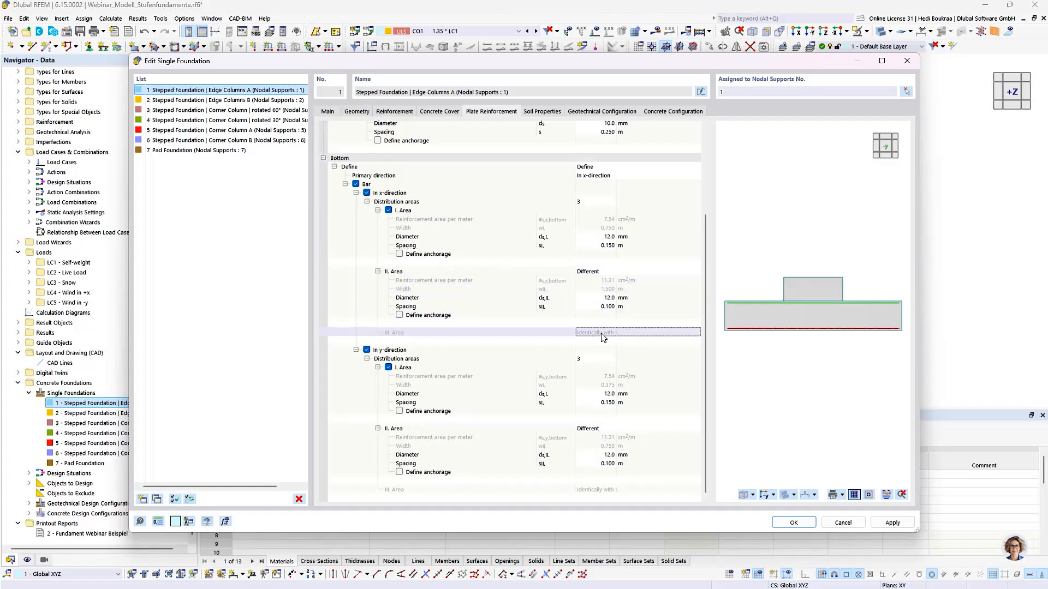
{"action": "left_click", "coordinate": [616, 332]}
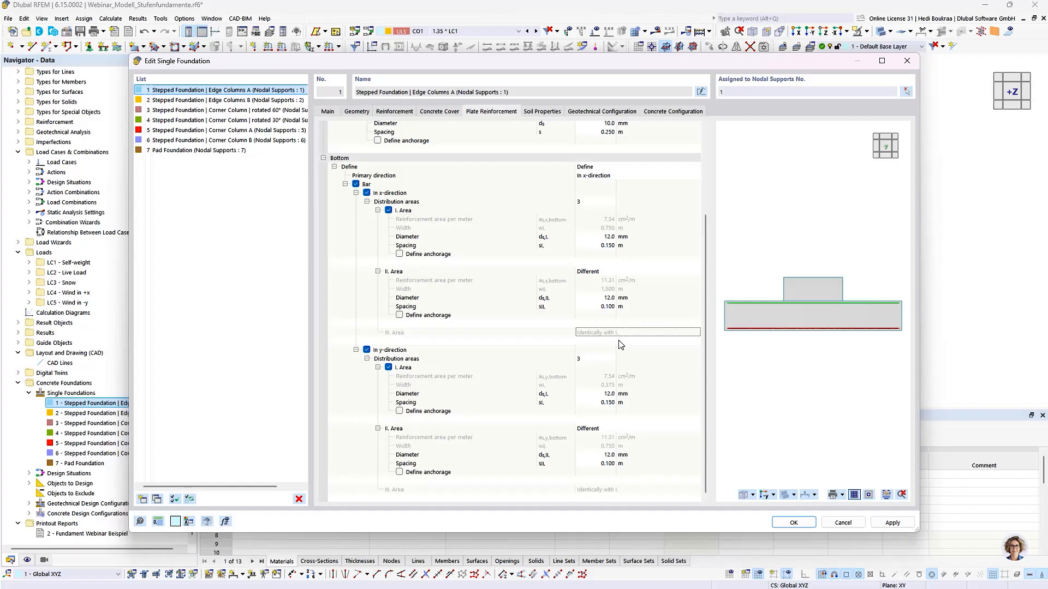
{"action": "left_click", "coordinate": [402, 274]}
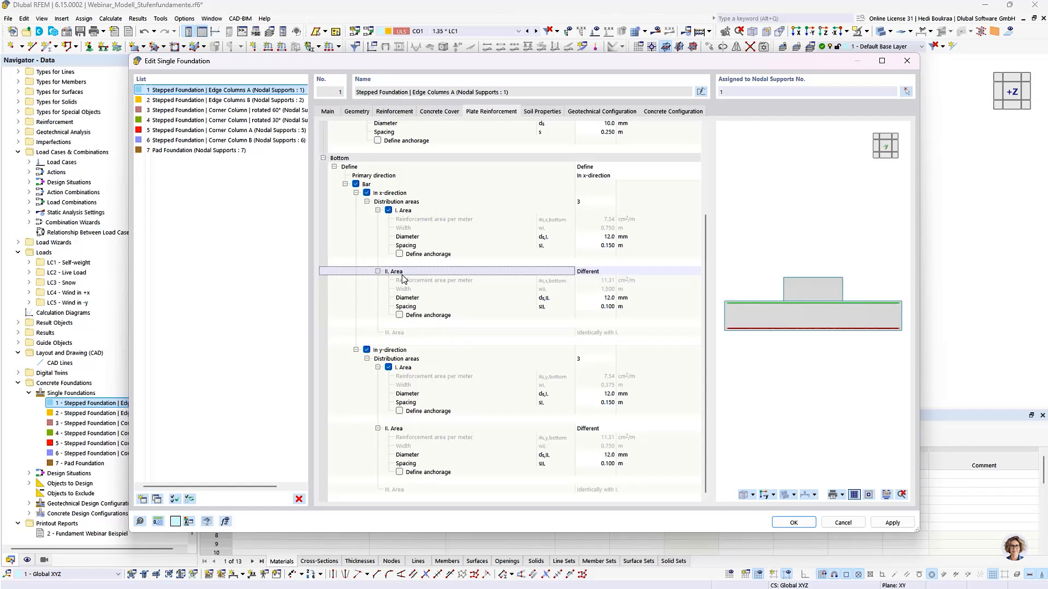
{"action": "left_click", "coordinate": [491, 300]}
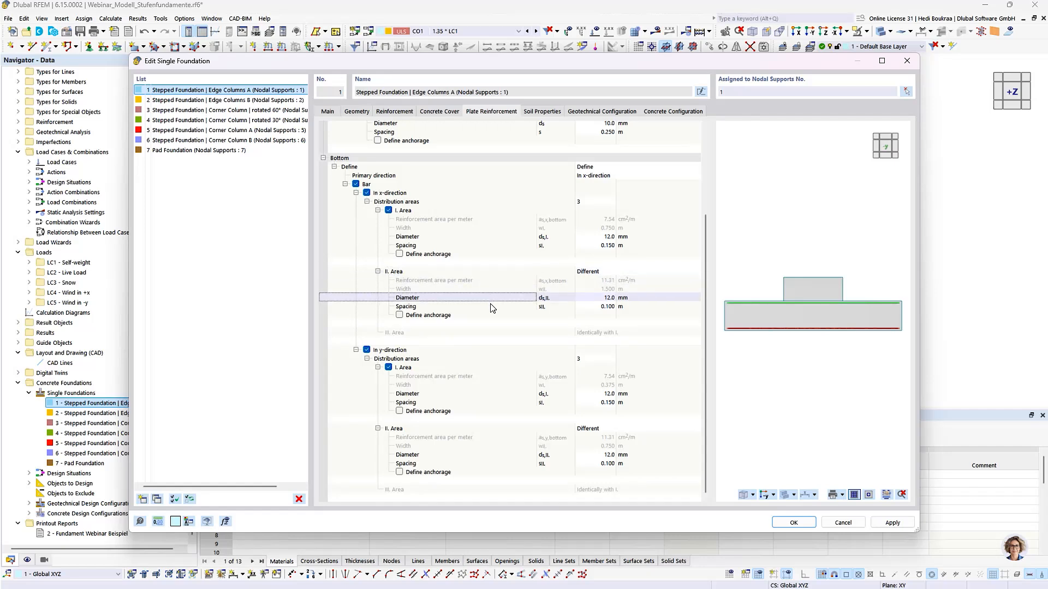
{"action": "left_click", "coordinate": [491, 308]}
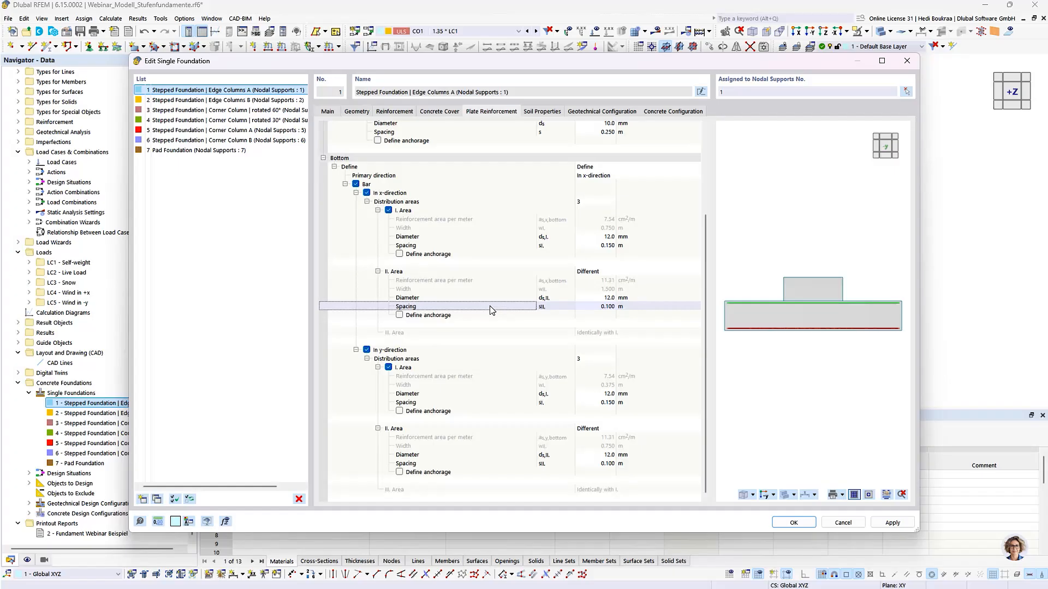
Inspect the foundation's reinforcement layout in isometric and plan views, and hide the top reinforcement there
{"action": "left_click", "coordinate": [887, 495]}
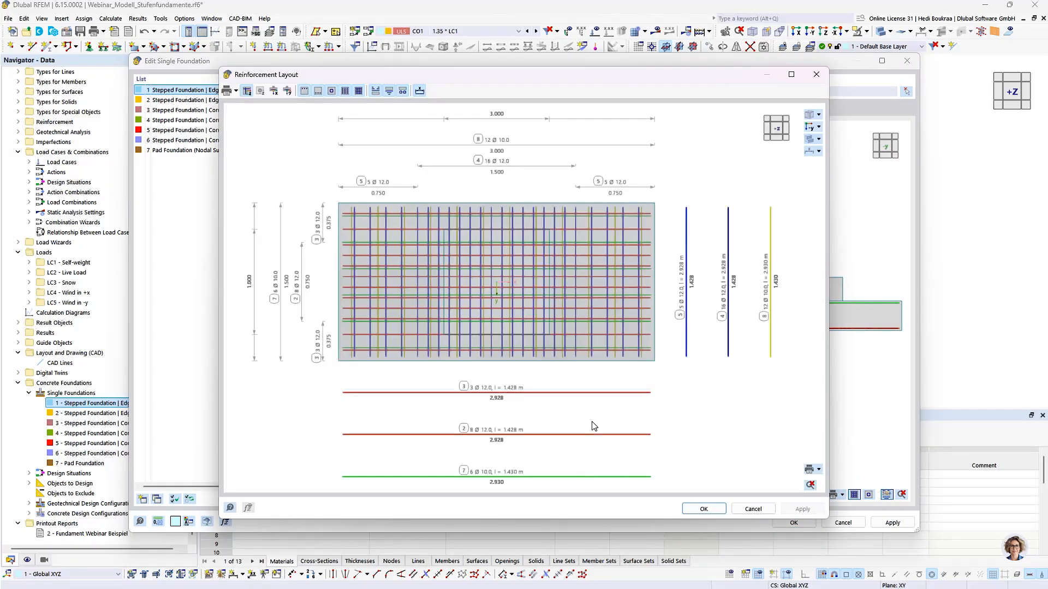
{"action": "left_click", "coordinate": [787, 140]}
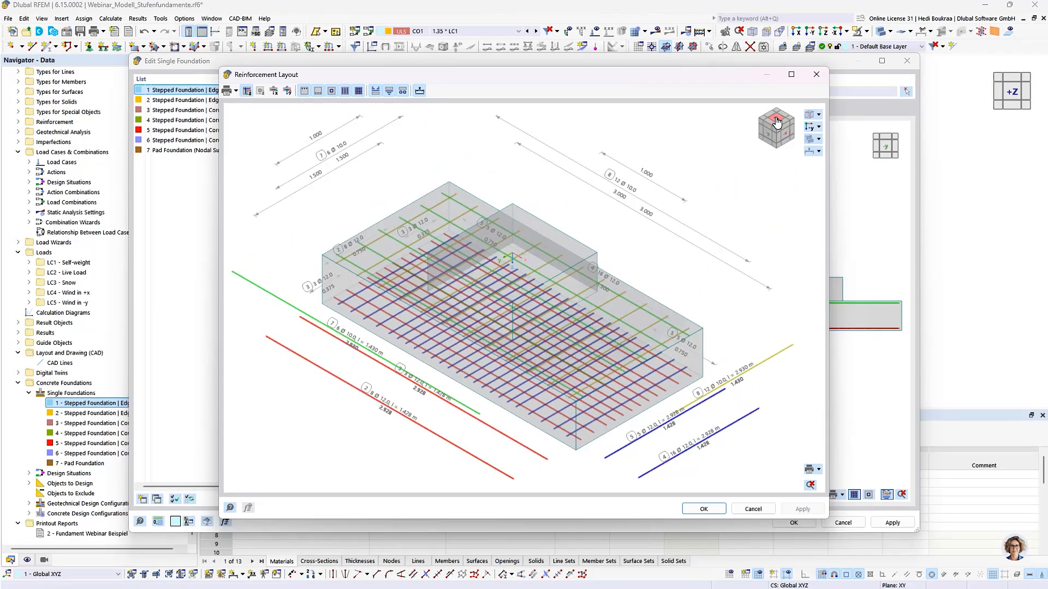
{"action": "left_click", "coordinate": [777, 121]}
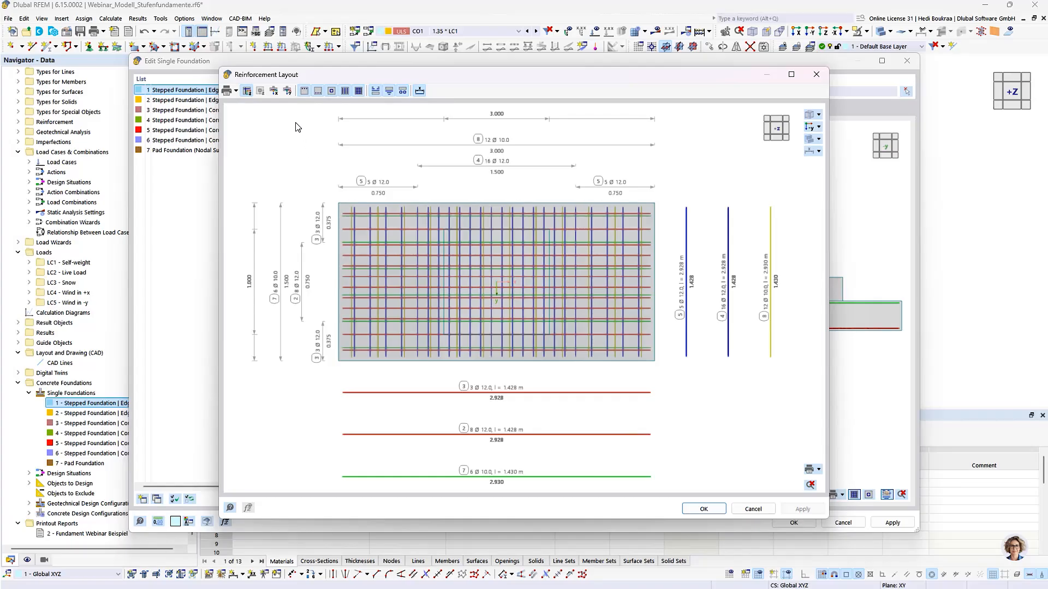
{"action": "left_click", "coordinate": [303, 91]}
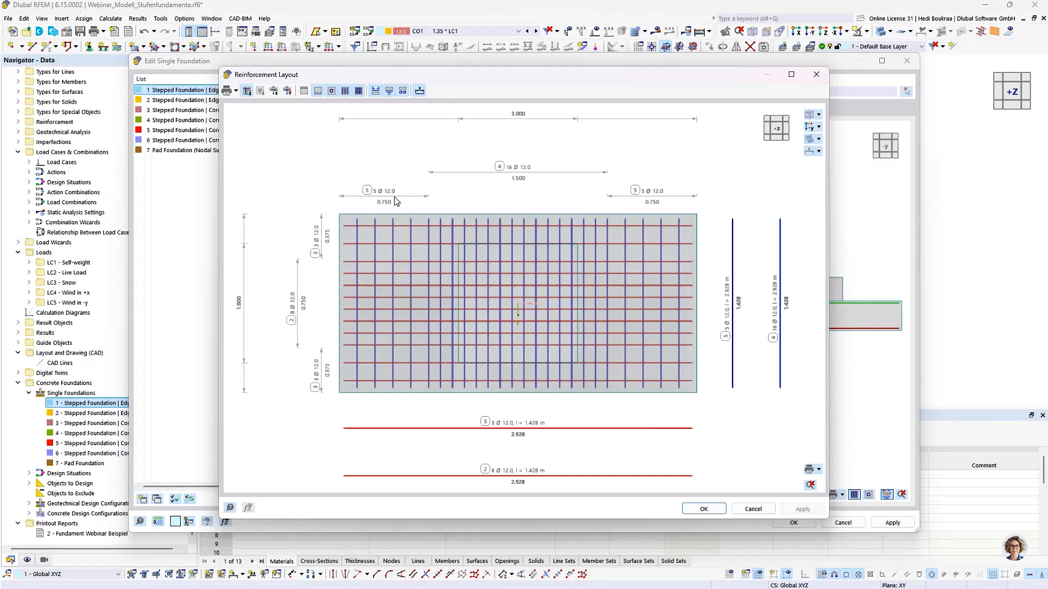
Save the reinforcement layout graphic as a print template named "temp webinar" and close the layout
{"action": "left_click", "coordinate": [237, 91]}
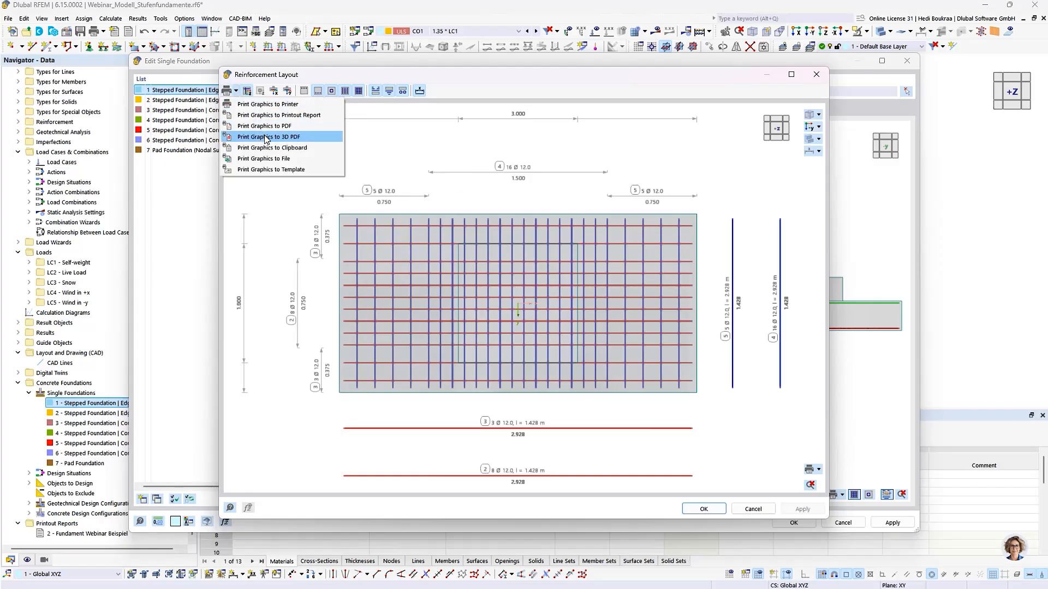
{"action": "left_click", "coordinate": [292, 170]}
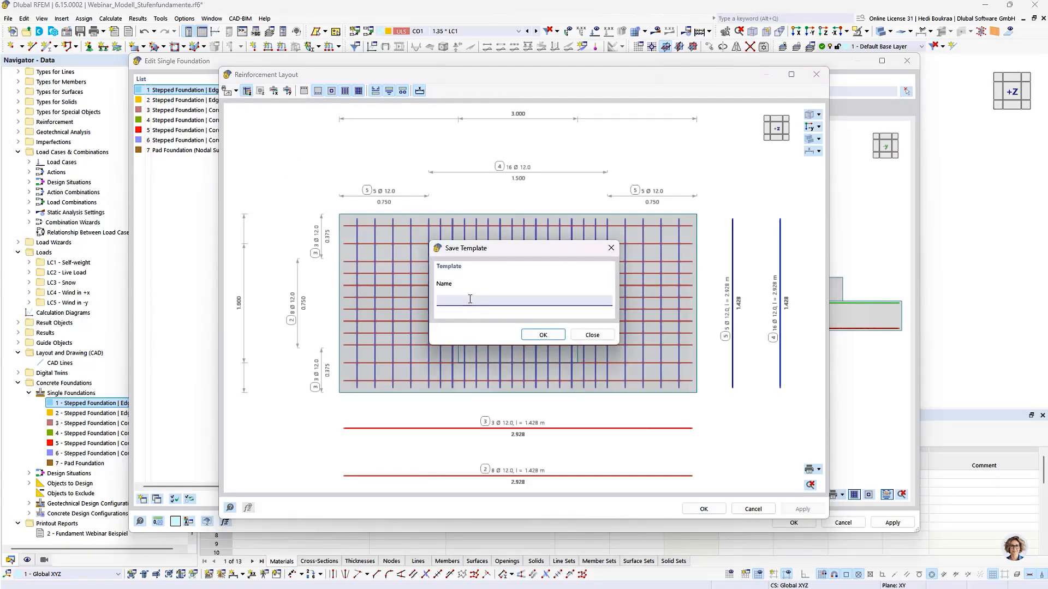
{"action": "type", "text": "temp webinar"}
{"action": "left_click", "coordinate": [542, 334]}
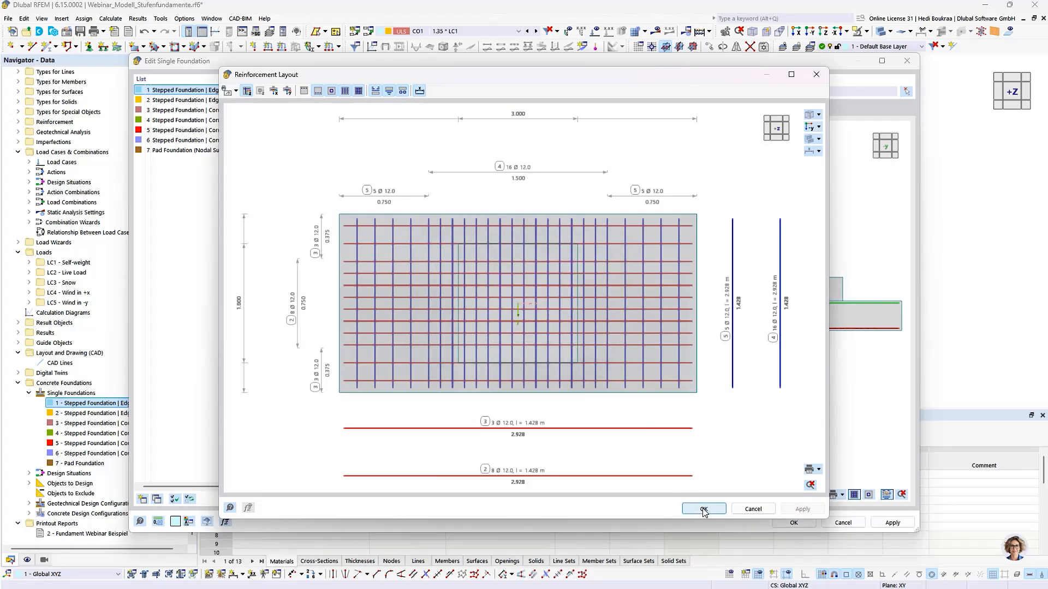
{"action": "left_click", "coordinate": [761, 509]}
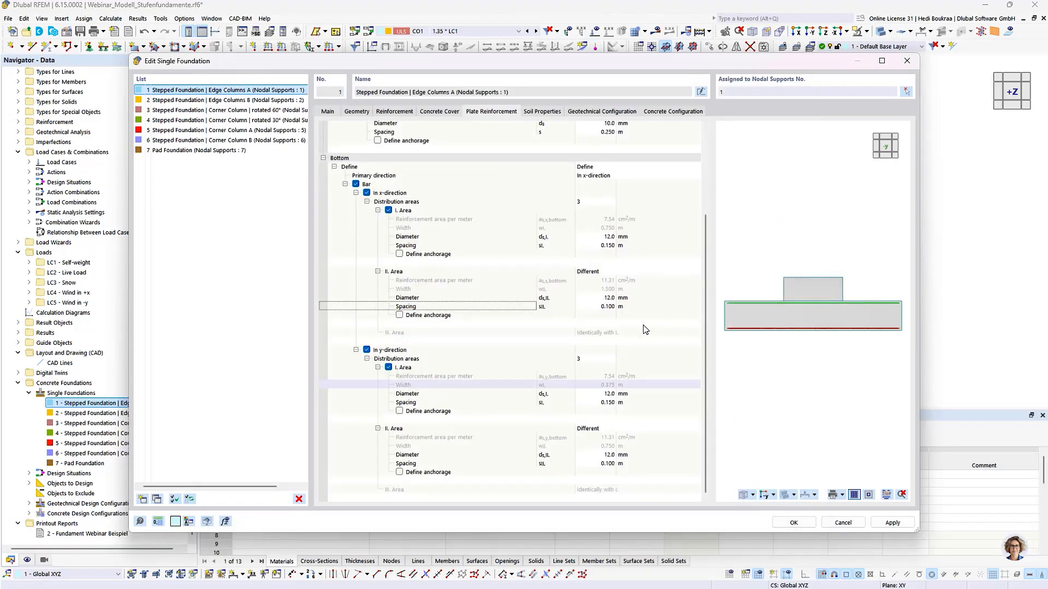
Review the foundation's soil properties and the available subsoil conditions, keeping Drained
{"action": "left_click", "coordinate": [534, 115]}
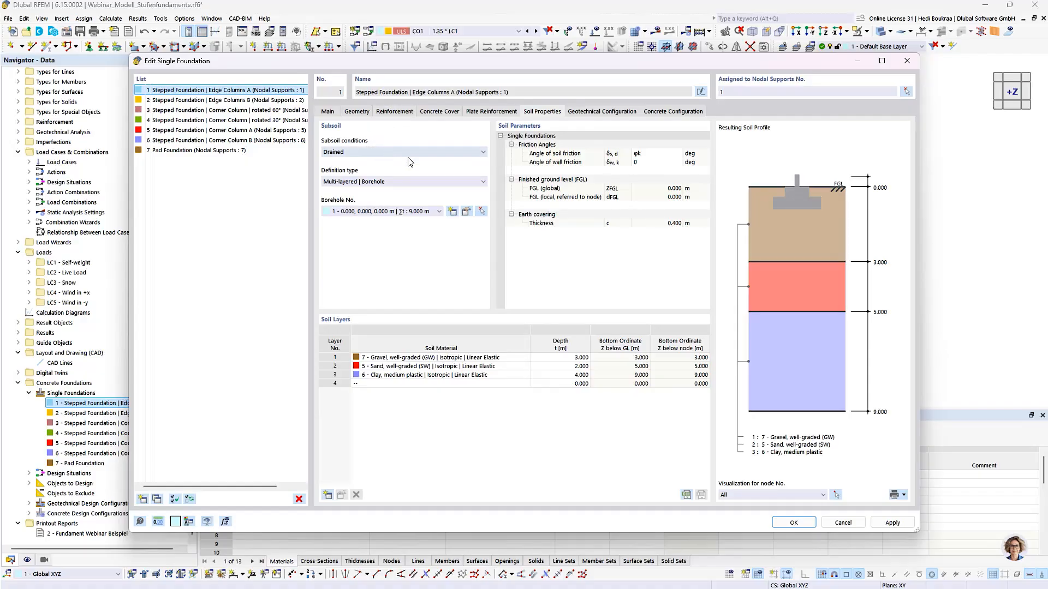
{"action": "left_click", "coordinate": [484, 152]}
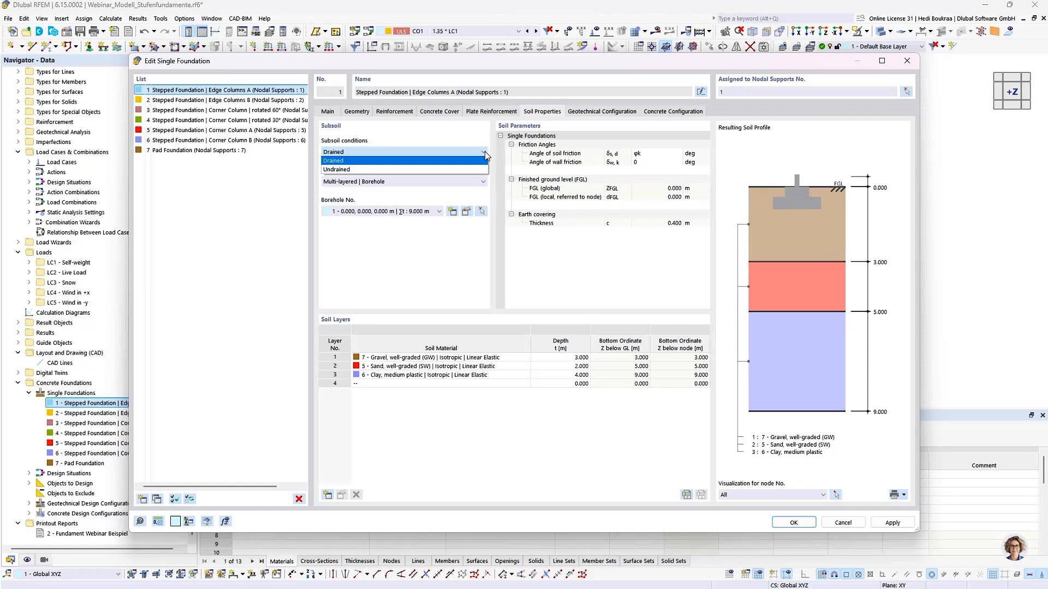
{"action": "left_click", "coordinate": [484, 156]}
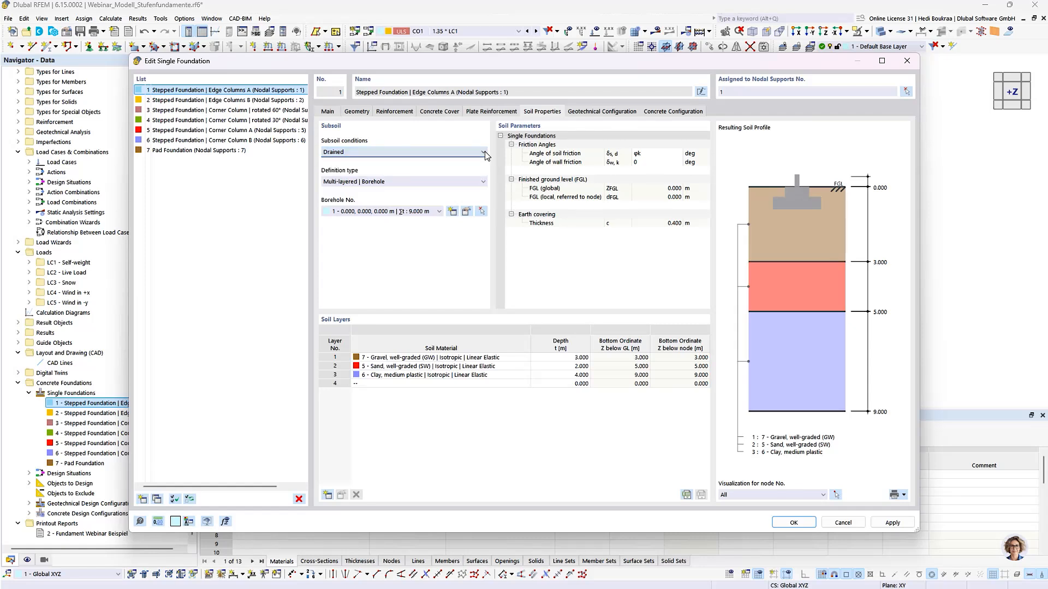
Review the available soil definition types, keeping Multi-layered | Borehole, and check the borehole assigned to the foundation
{"action": "left_click", "coordinate": [482, 183]}
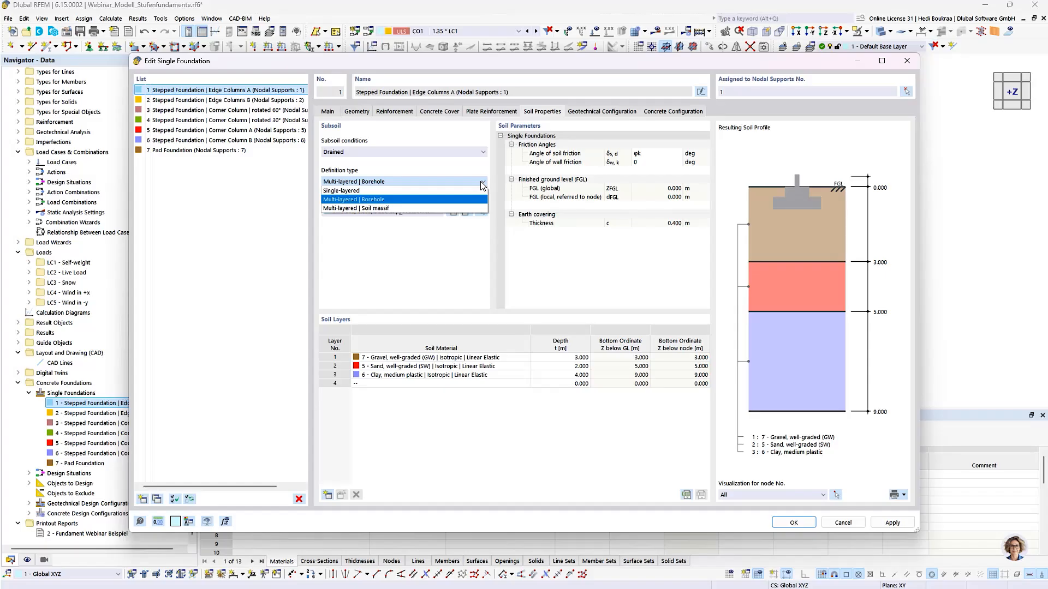
{"action": "left_click", "coordinate": [482, 184]}
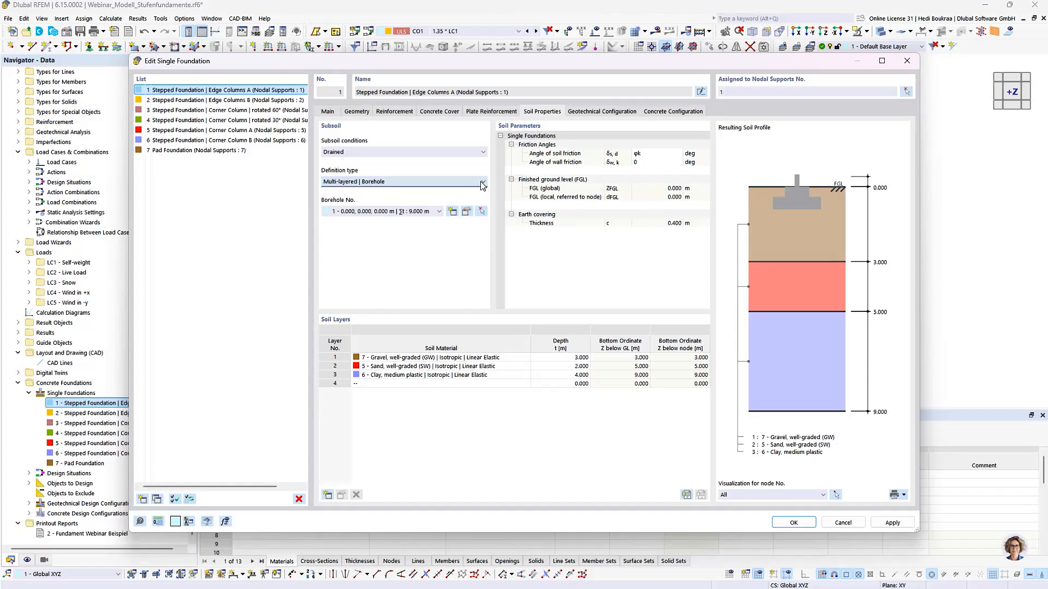
{"action": "left_click", "coordinate": [386, 213]}
{"action": "left_click", "coordinate": [386, 213]}
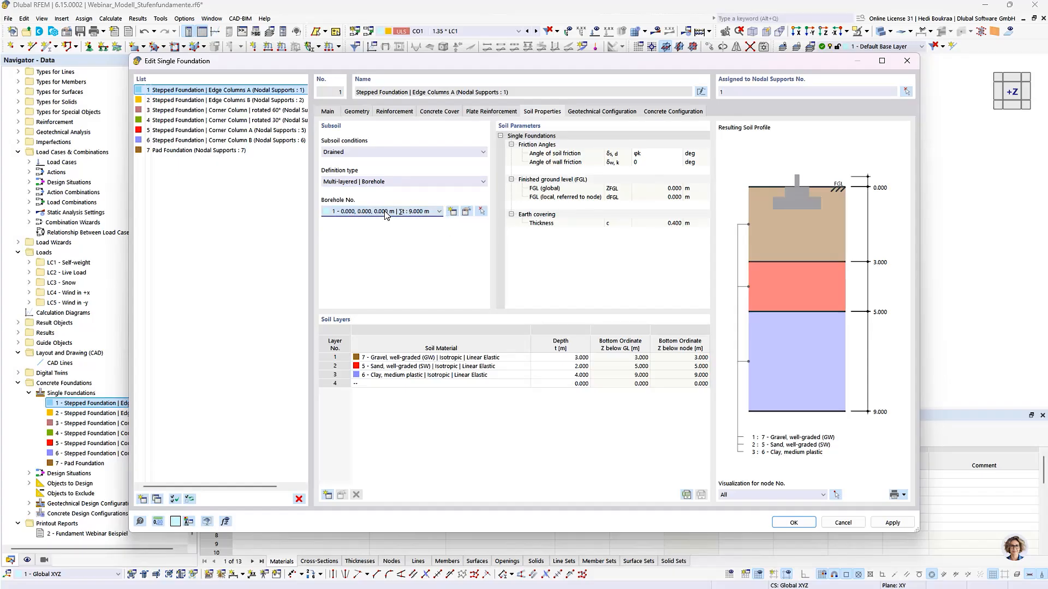
Examine the assigned borehole's gravel, sand and clay layers one by one against its soil profile
{"action": "left_click", "coordinate": [467, 213]}
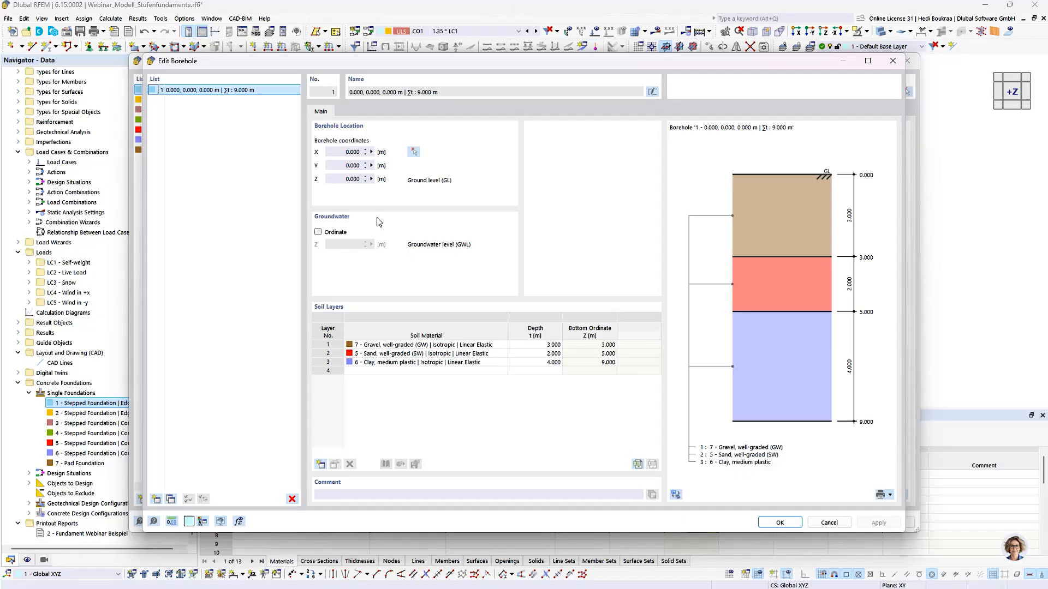
{"action": "left_click", "coordinate": [322, 345]}
{"action": "left_click", "coordinate": [322, 346]}
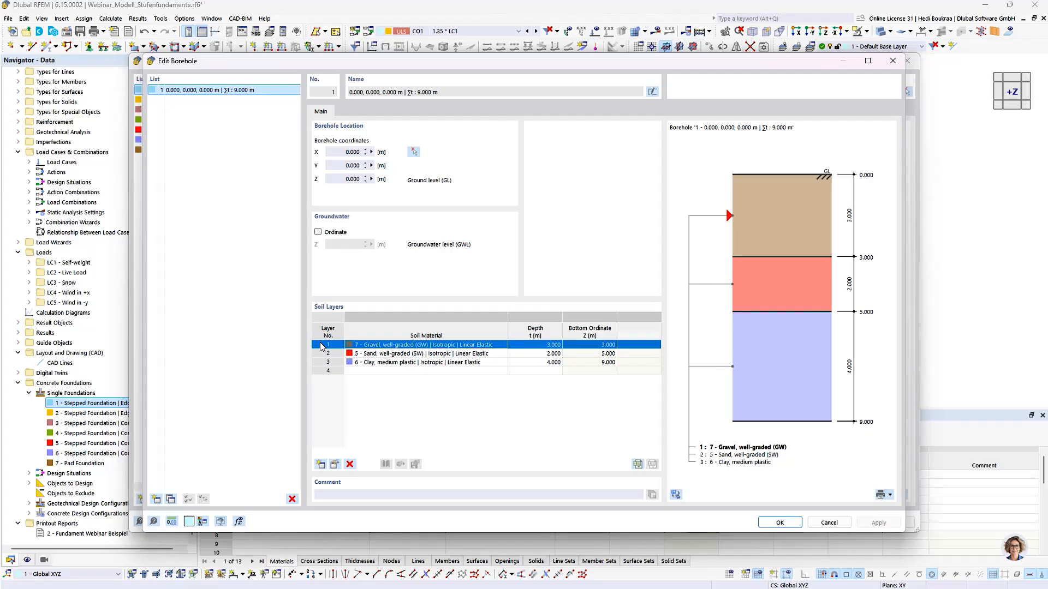
{"action": "left_click", "coordinate": [323, 354]}
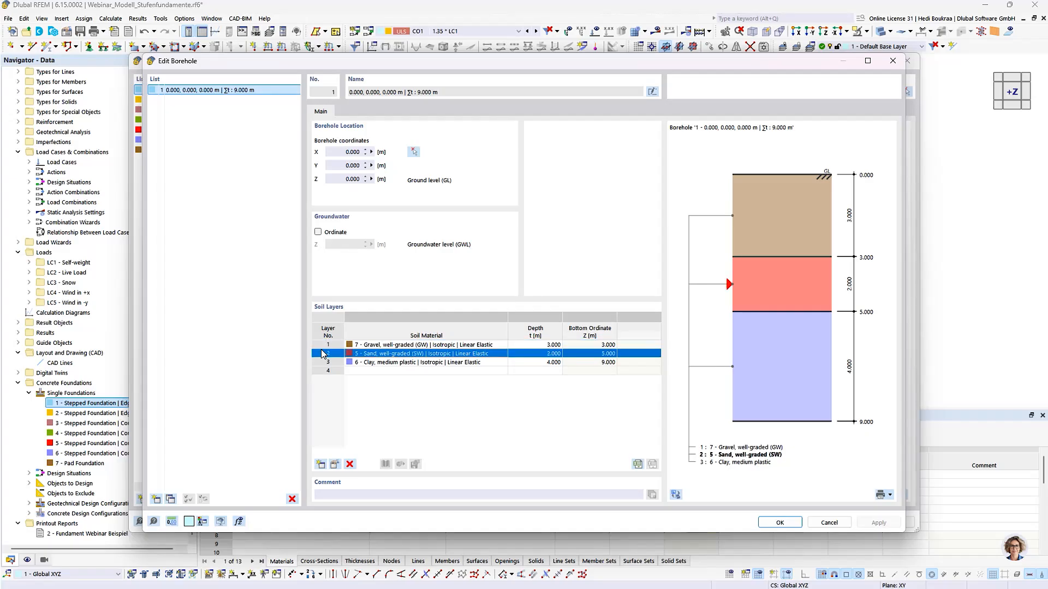
{"action": "left_click", "coordinate": [323, 363]}
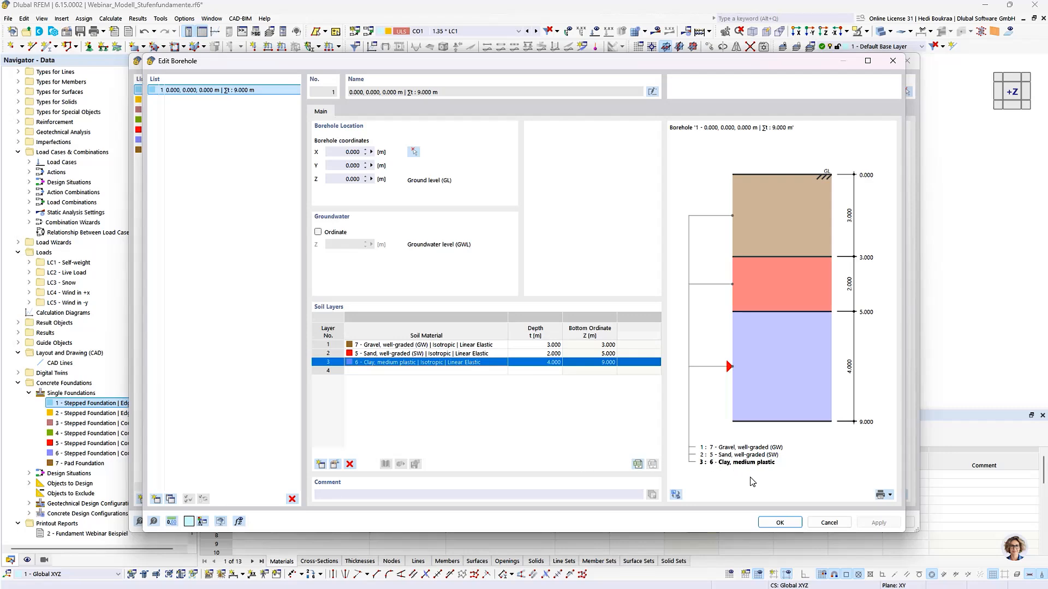
{"action": "key", "text": "Return"}
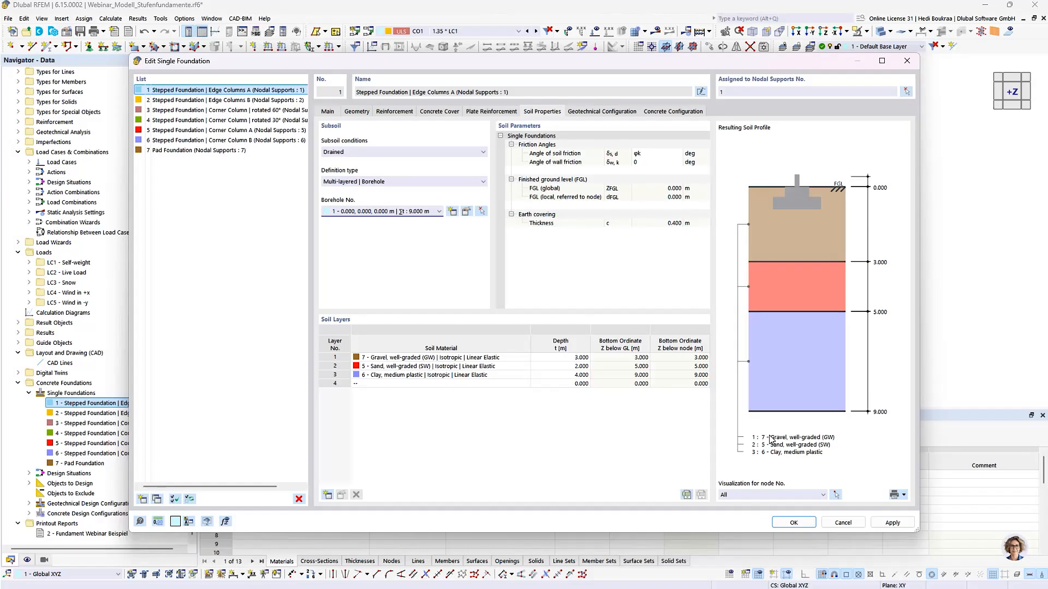
Review the ground failure and sliding options of the default geotechnical design configuration, then discard any changes
{"action": "left_click", "coordinate": [606, 113]}
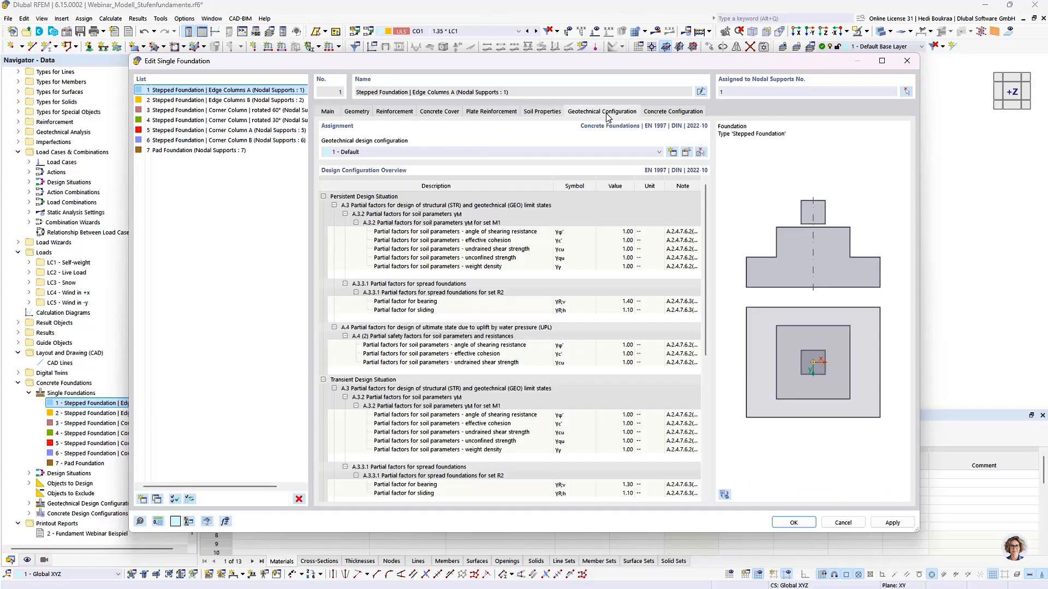
{"action": "left_click", "coordinate": [685, 153]}
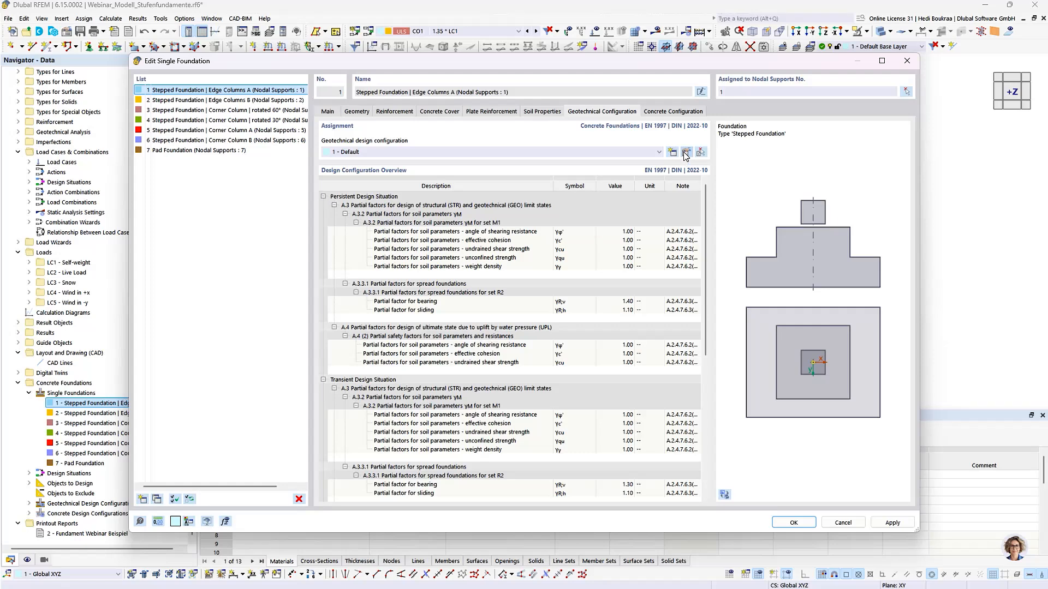
{"action": "left_click", "coordinate": [686, 153]}
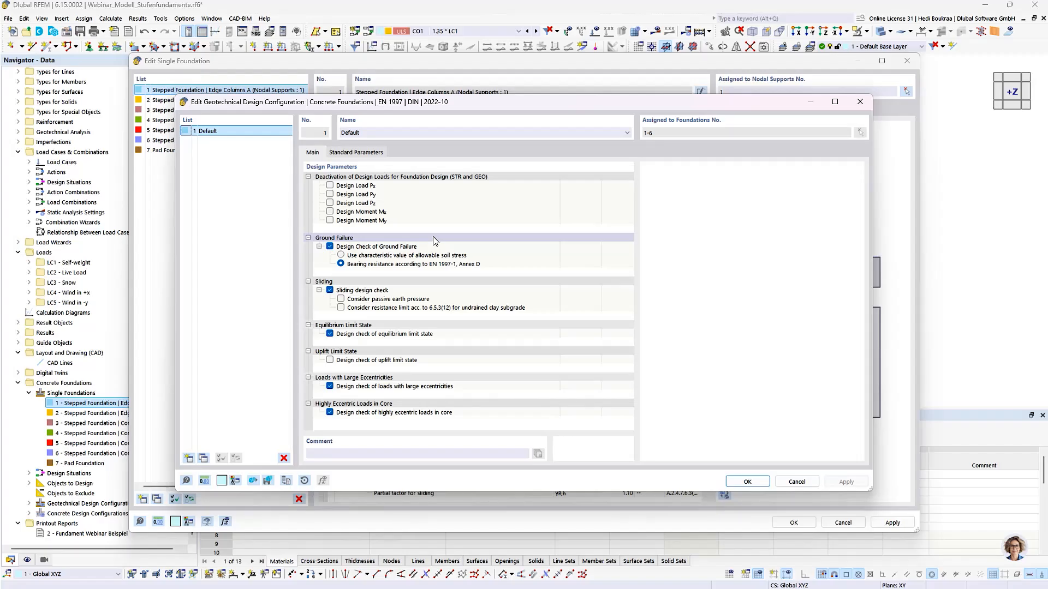
{"action": "left_click", "coordinate": [341, 256]}
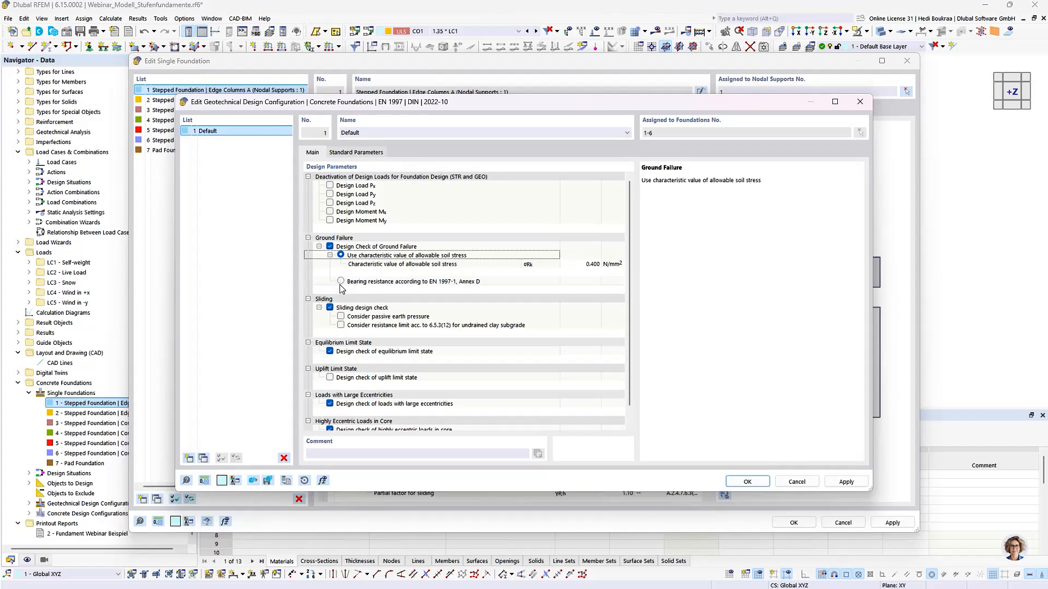
{"action": "left_click", "coordinate": [341, 282]}
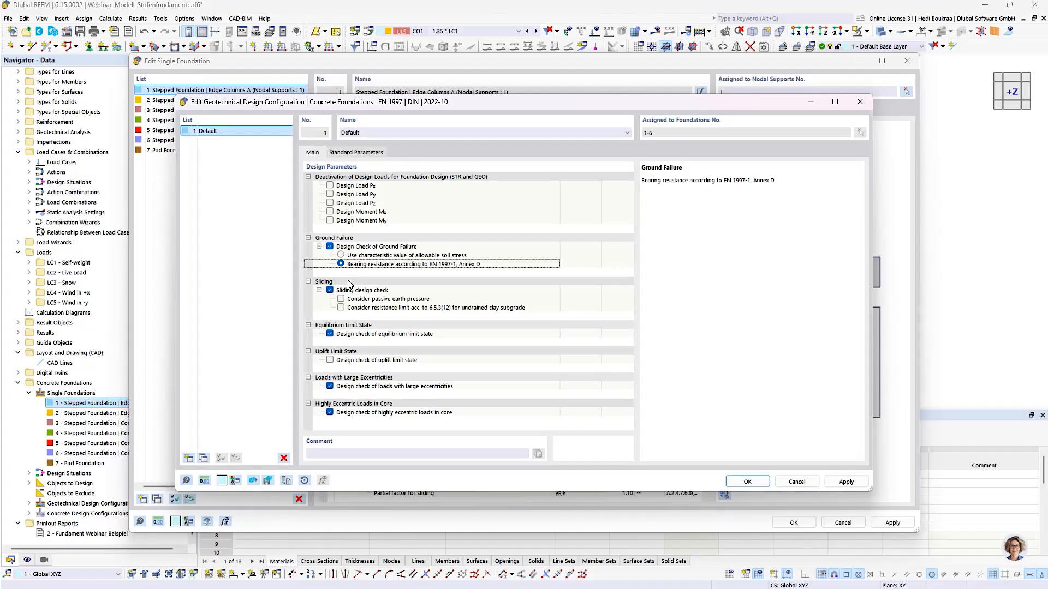
{"action": "left_click", "coordinate": [358, 309]}
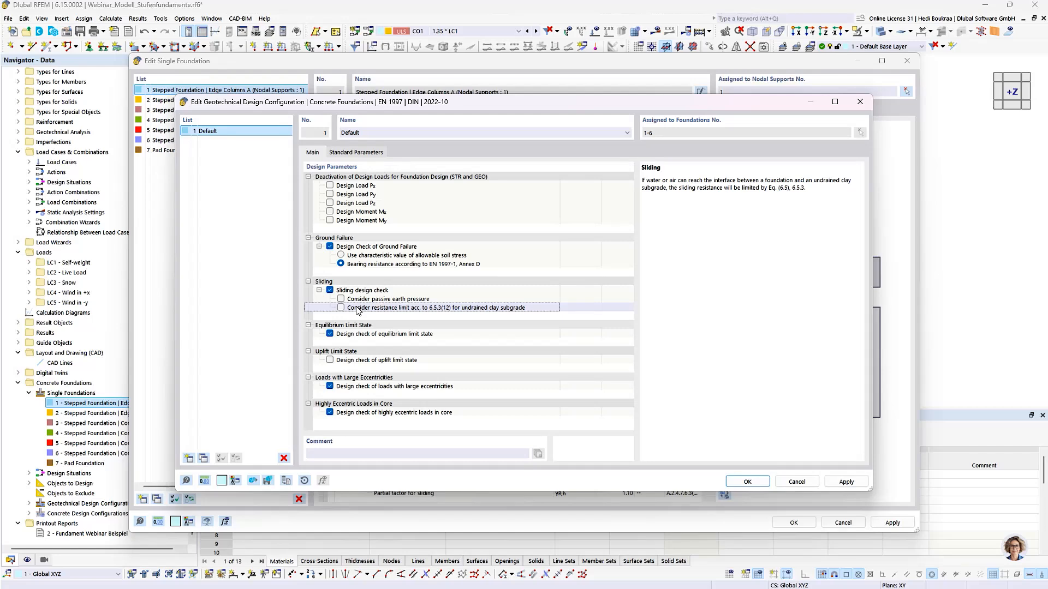
{"action": "left_click", "coordinate": [797, 482]}
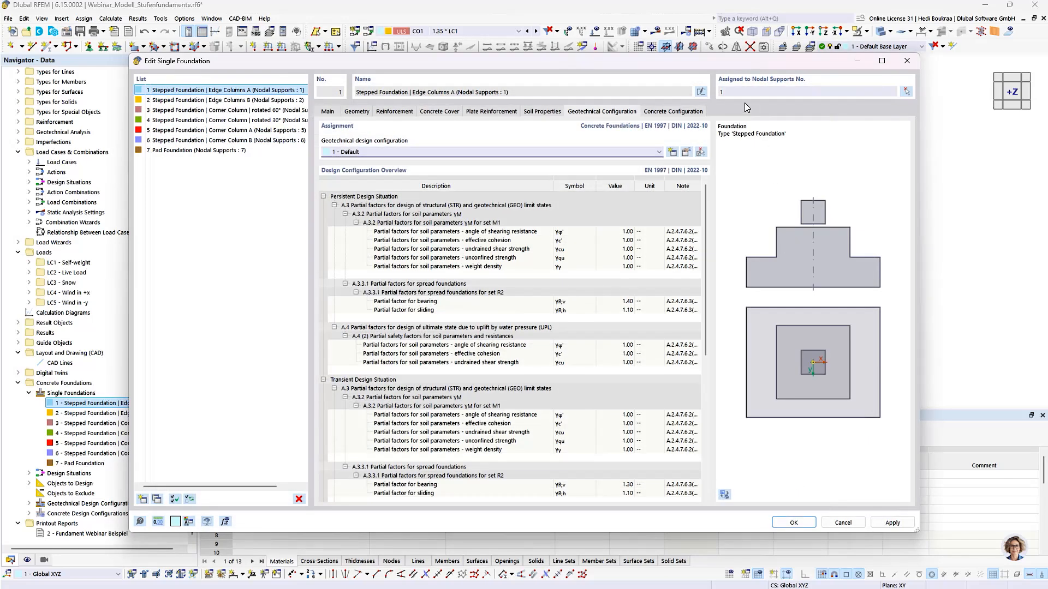
Review the design section locations for the stepped foundation's first step and plate in the default concrete design configuration, keeping the current options
{"action": "left_click", "coordinate": [674, 112]}
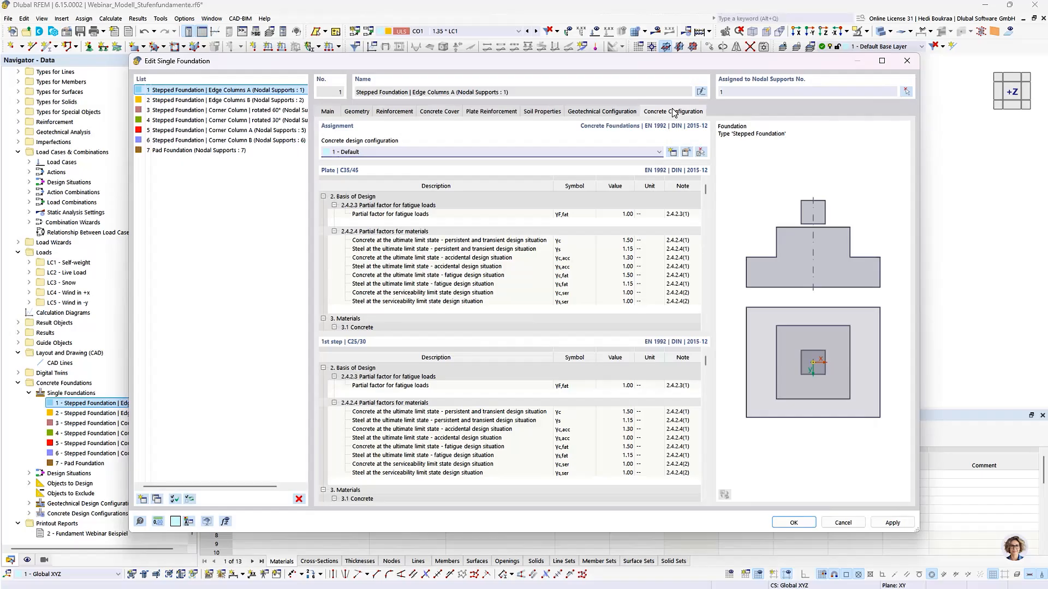
{"action": "left_click", "coordinate": [686, 152]}
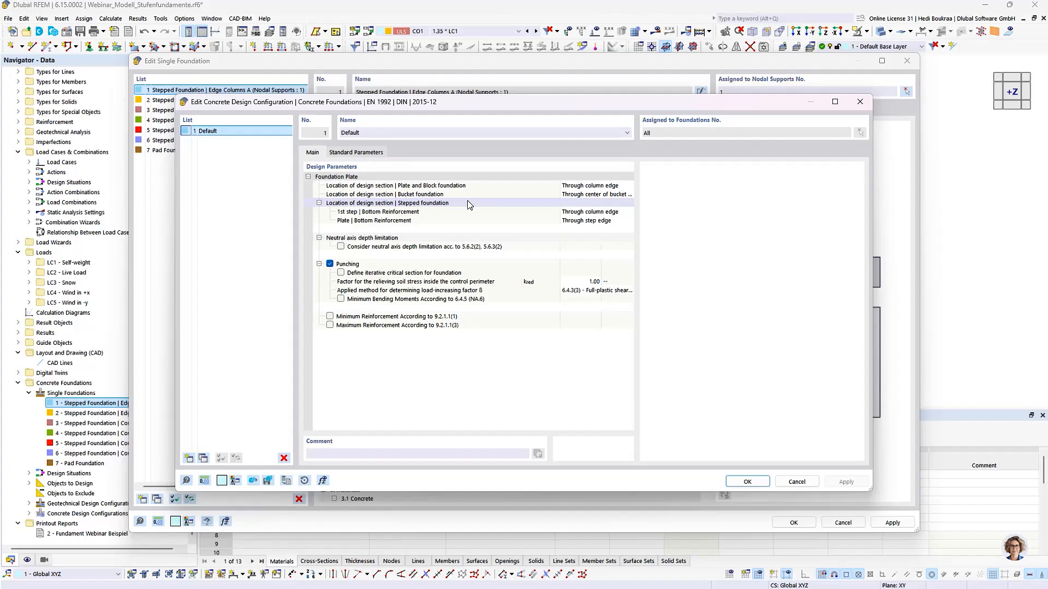
{"action": "left_click", "coordinate": [560, 210]}
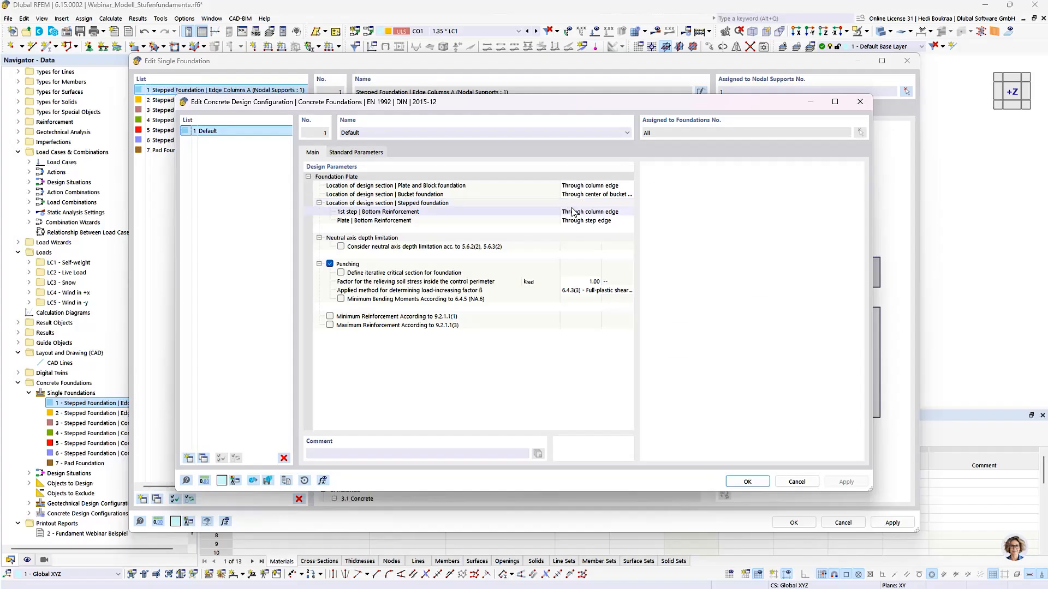
{"action": "left_click", "coordinate": [629, 212]}
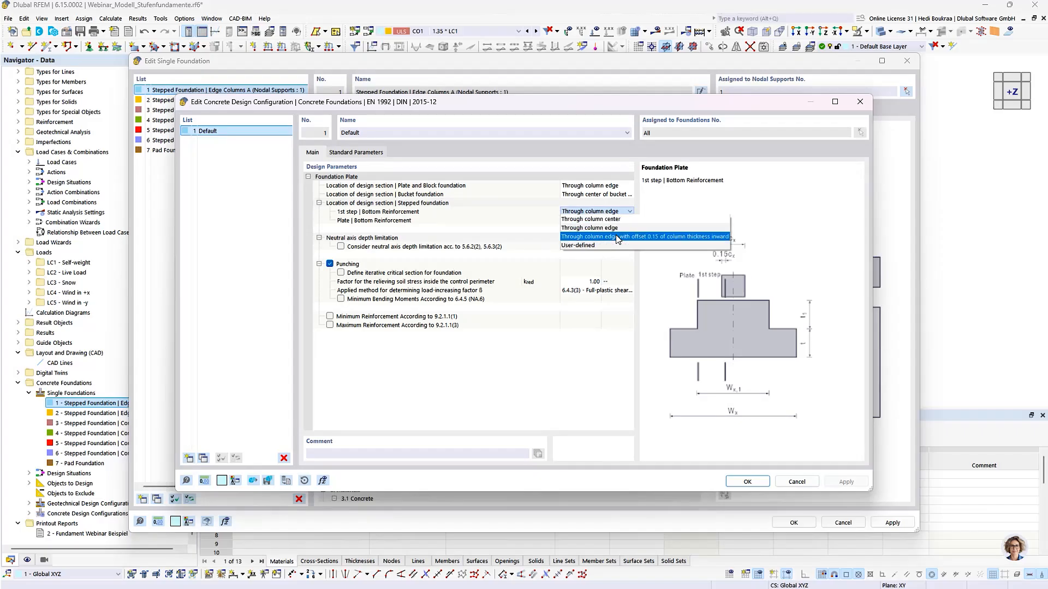
{"action": "left_click", "coordinate": [615, 214]}
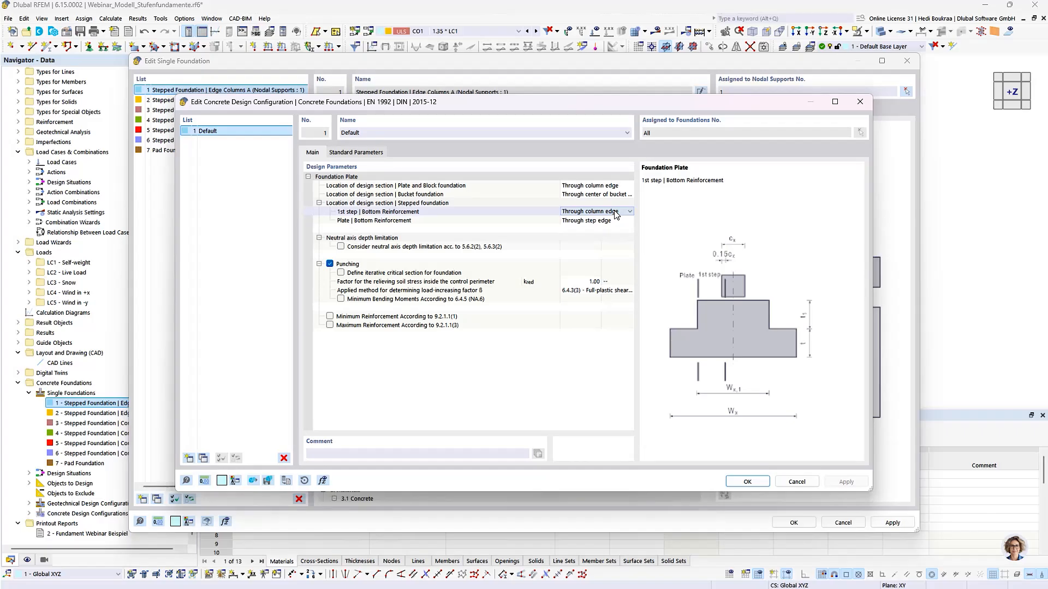
{"action": "left_click", "coordinate": [621, 220]}
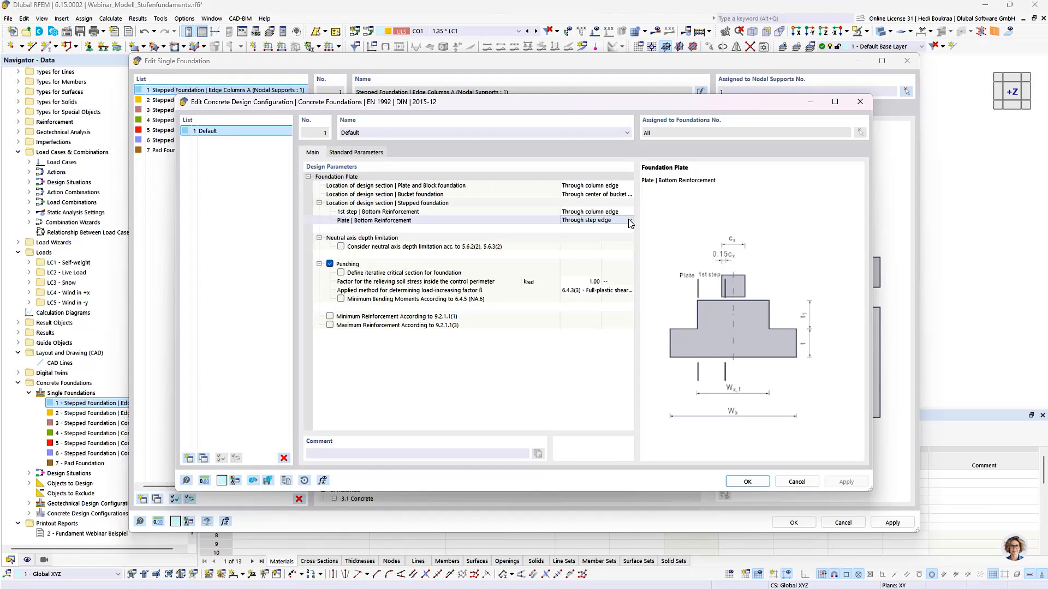
{"action": "left_click", "coordinate": [630, 222]}
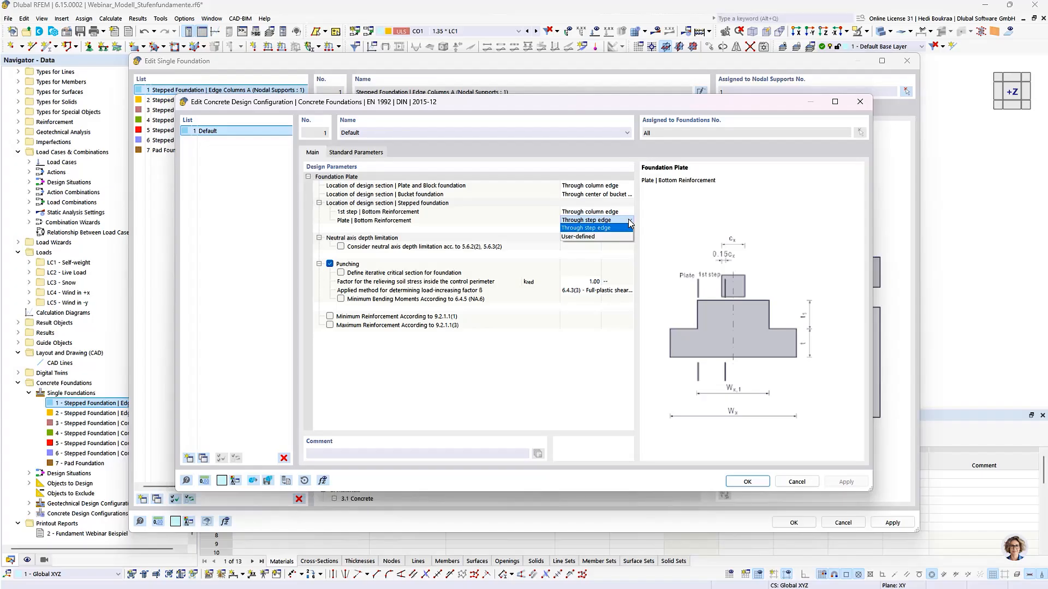
{"action": "left_click", "coordinate": [628, 221]}
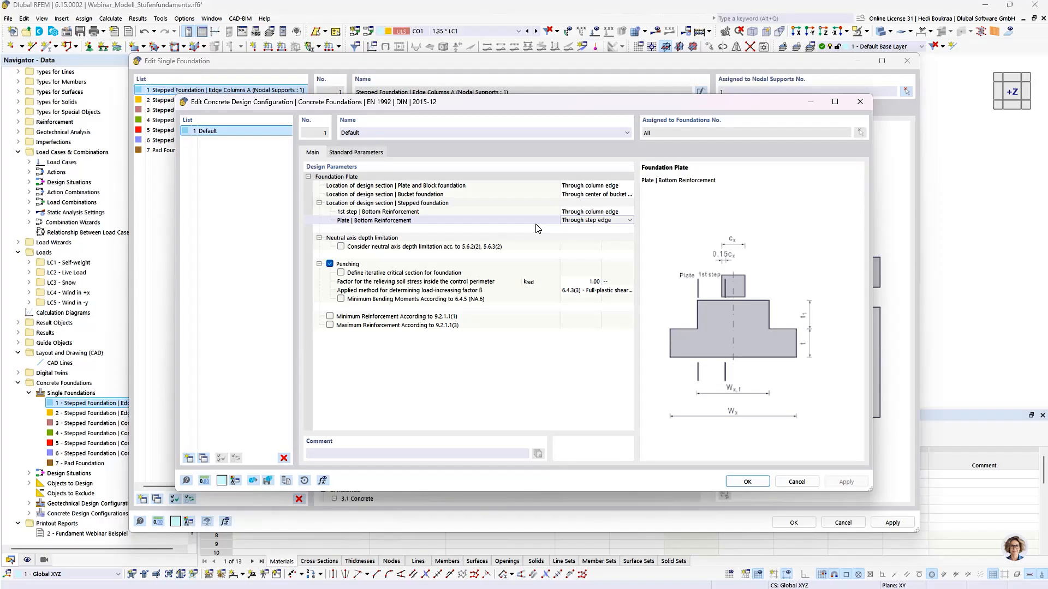
Review the neutral axis and punching settings, including the iterative critical section and load-increasing factor methods, and close the configuration and foundation
{"action": "left_click", "coordinate": [527, 240]}
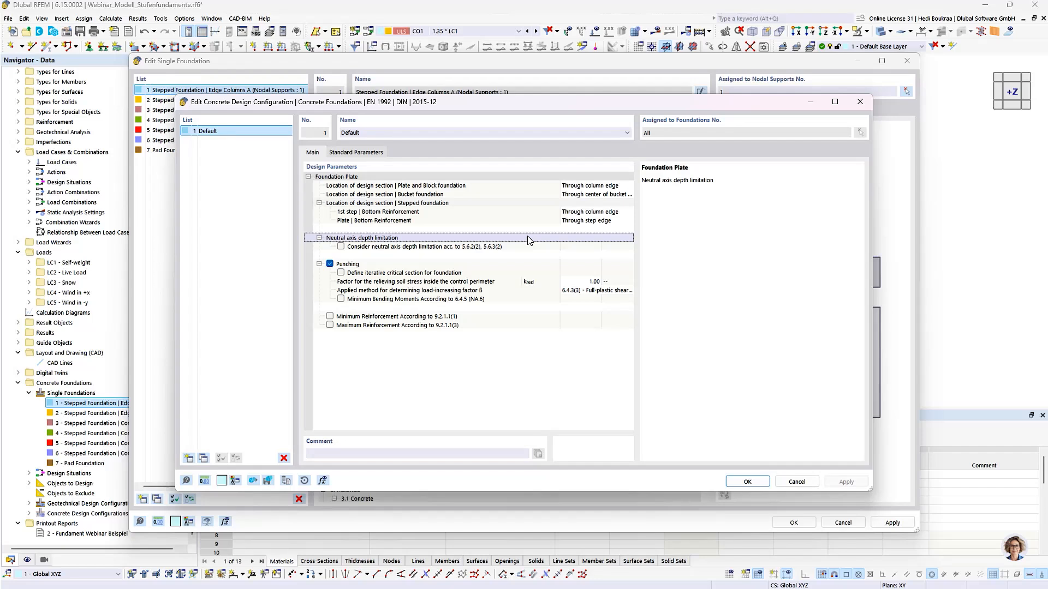
{"action": "left_click", "coordinate": [447, 266]}
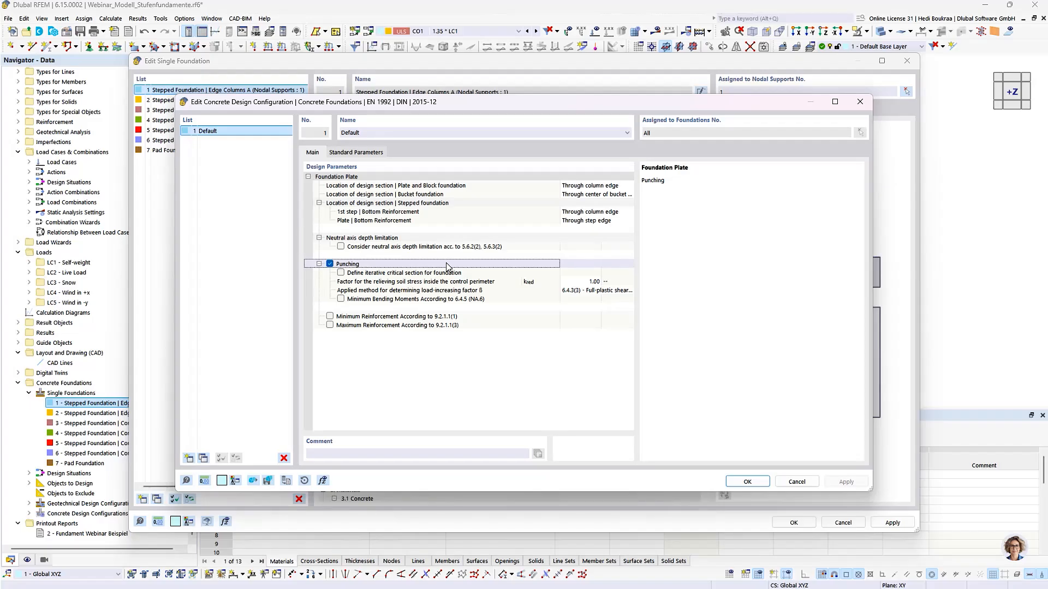
{"action": "left_click", "coordinate": [341, 273]}
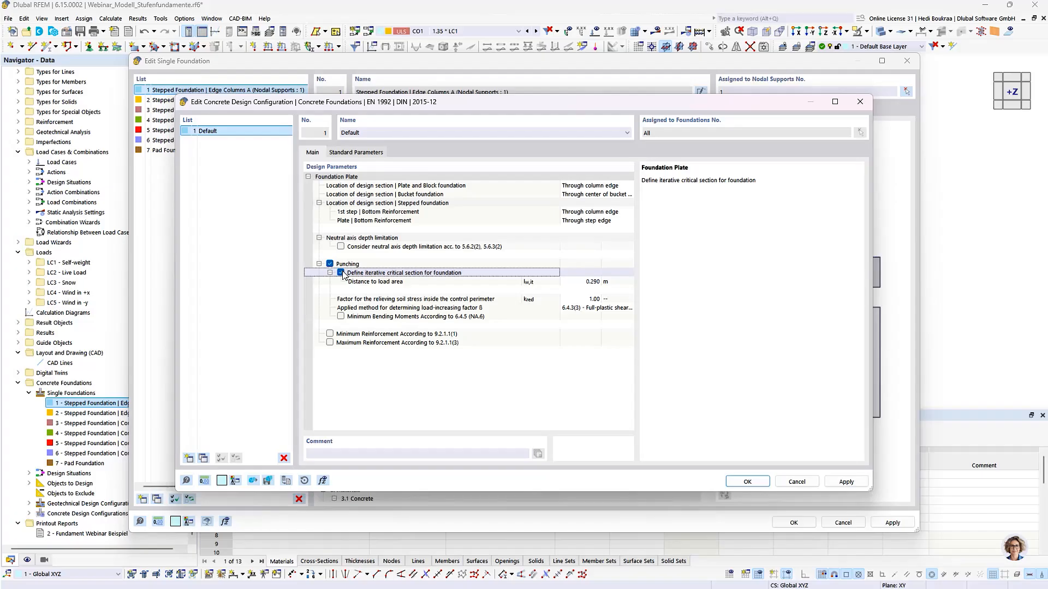
{"action": "left_click", "coordinate": [341, 272]}
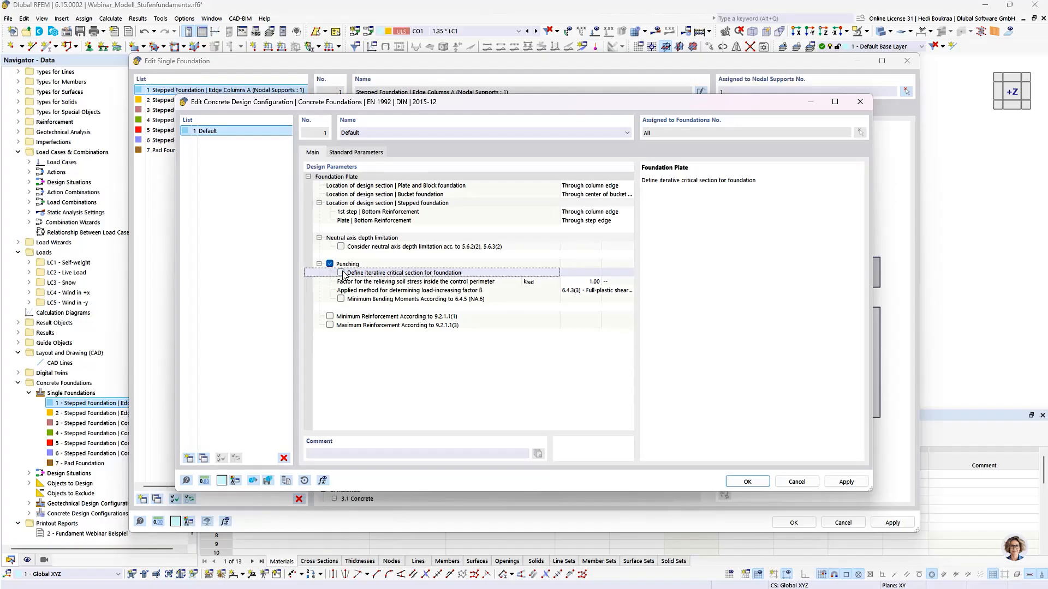
{"action": "left_click", "coordinate": [343, 282]}
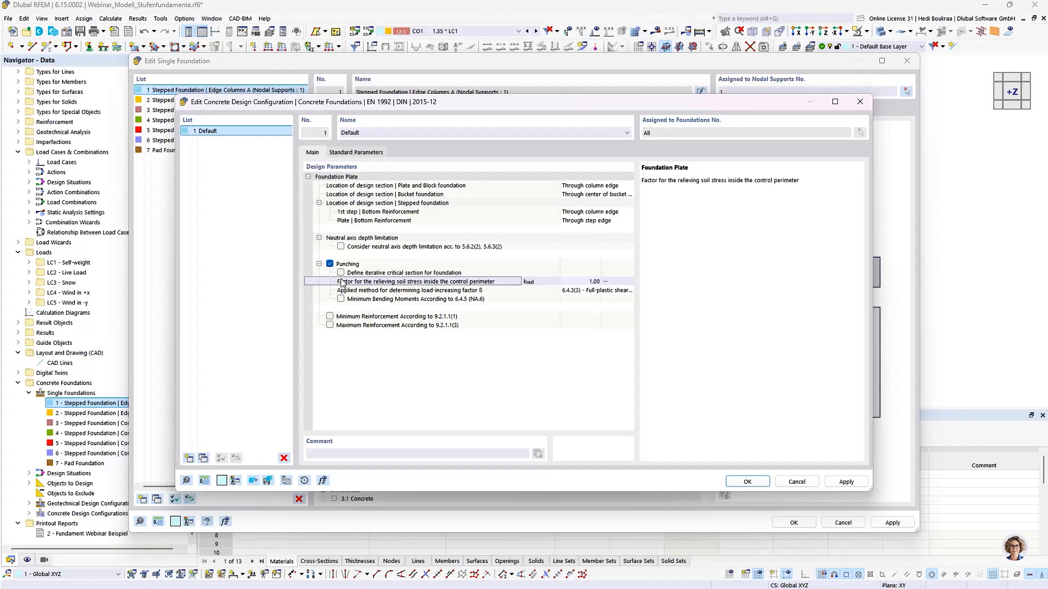
{"action": "left_click", "coordinate": [571, 291]}
{"action": "left_click", "coordinate": [571, 291]}
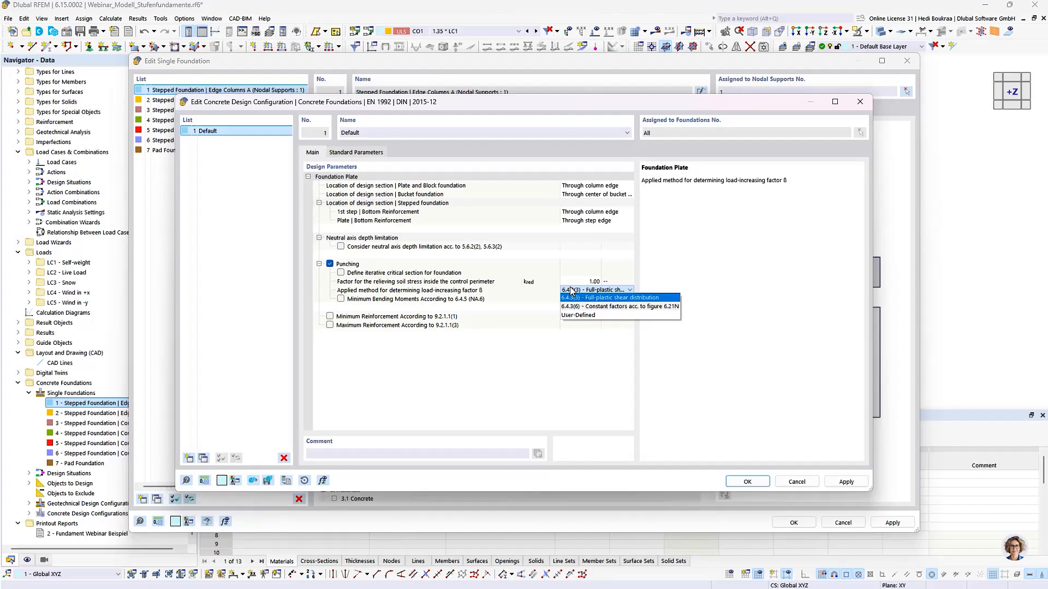
{"action": "left_click", "coordinate": [571, 291]}
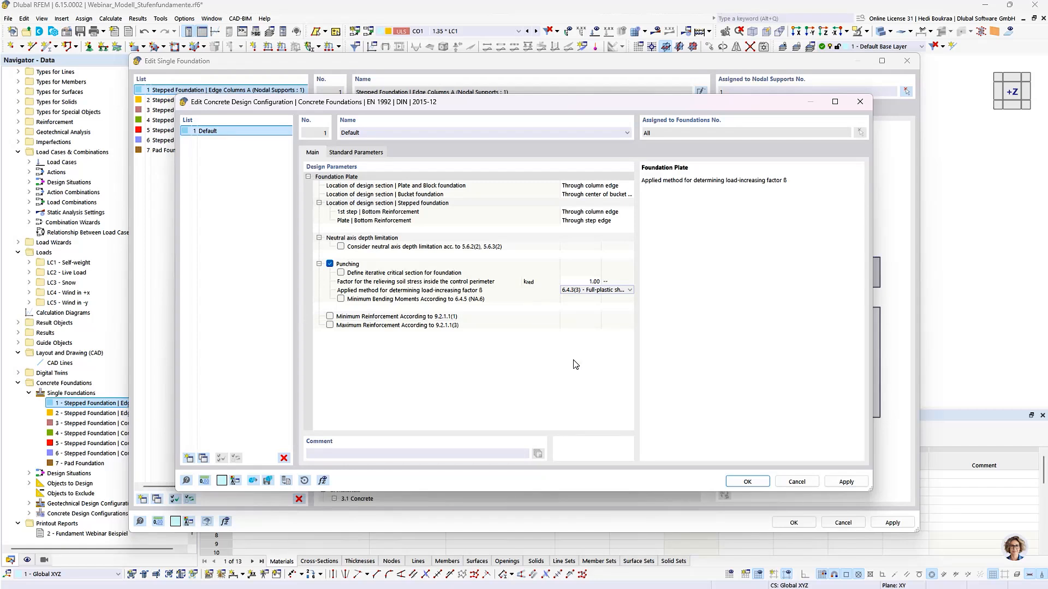
{"action": "left_click", "coordinate": [747, 483]}
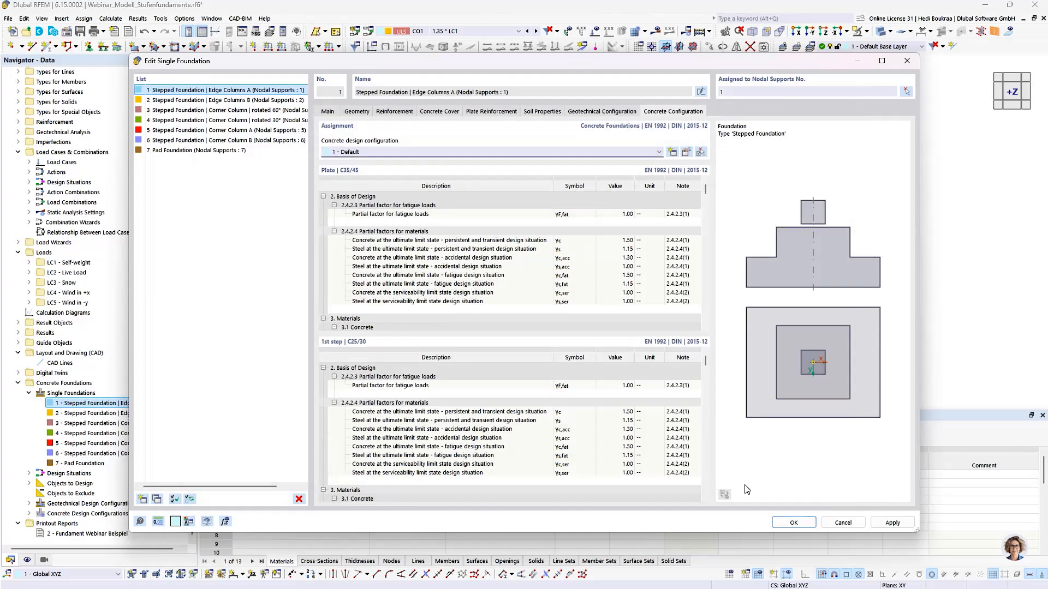
{"action": "key", "text": "Return"}
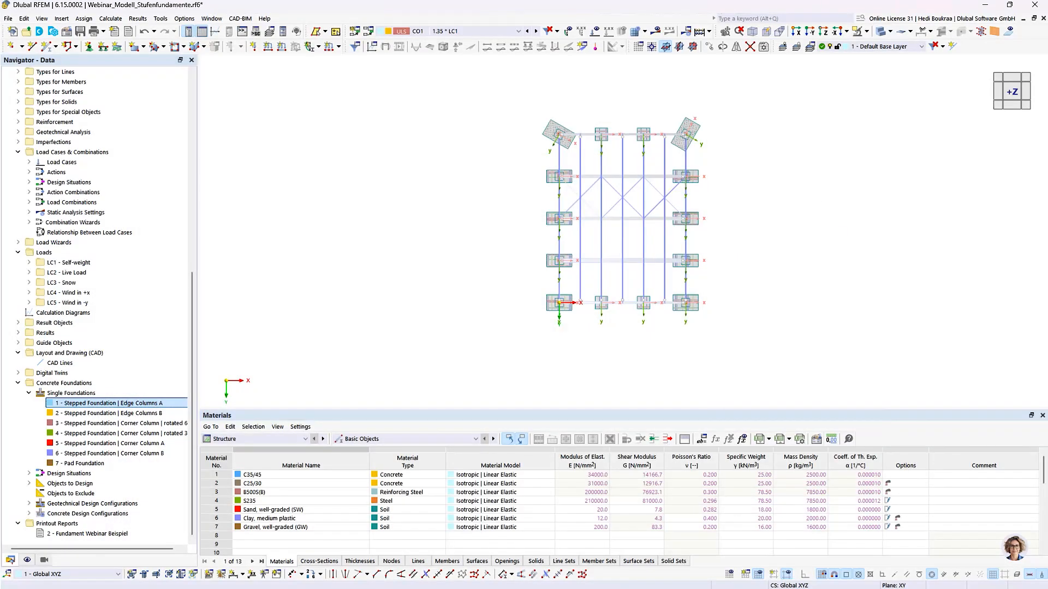
Show the hall model in isometric view and open the settings of load case LC1 Self-weight
{"action": "left_click", "coordinate": [1025, 112]}
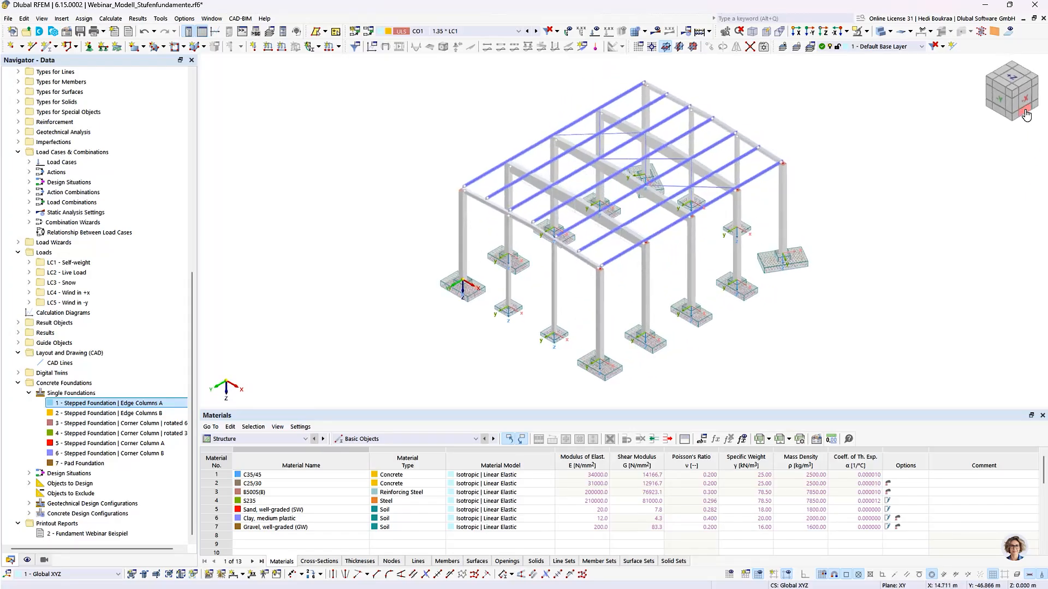
{"action": "left_click", "coordinate": [422, 32]}
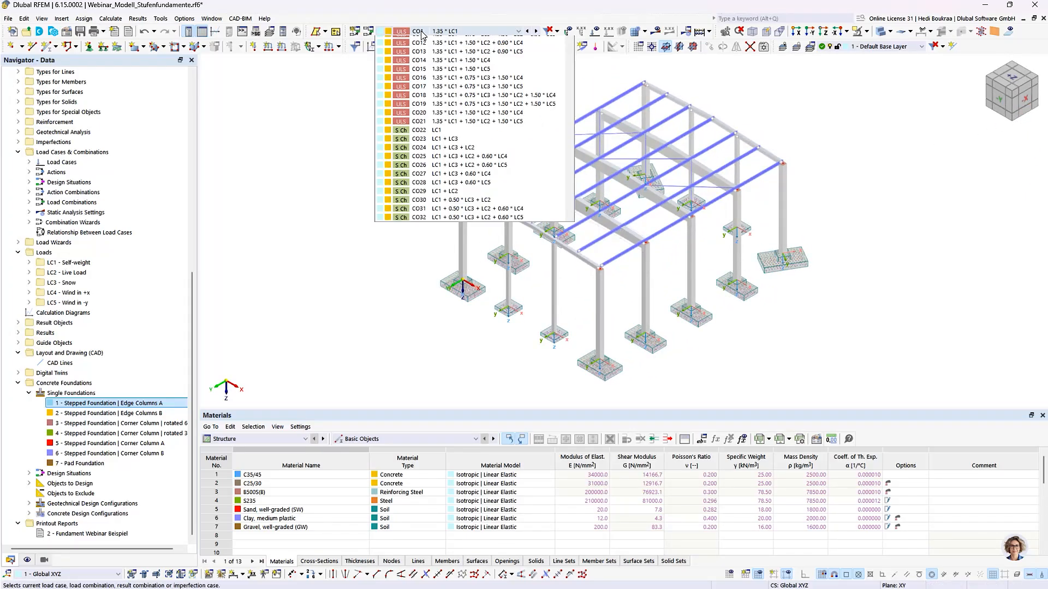
{"action": "left_click", "coordinate": [421, 41]}
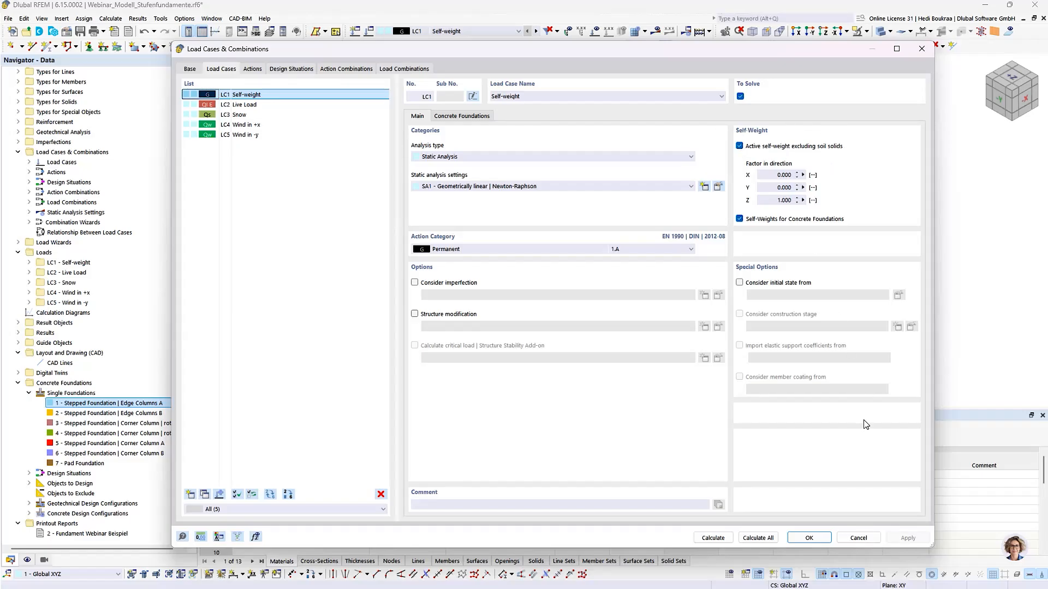
Close the load case settings unchanged, display the LC1 loads in the model, and review the self-weight area loads and their boundary geometry
{"action": "left_click", "coordinate": [857, 538]}
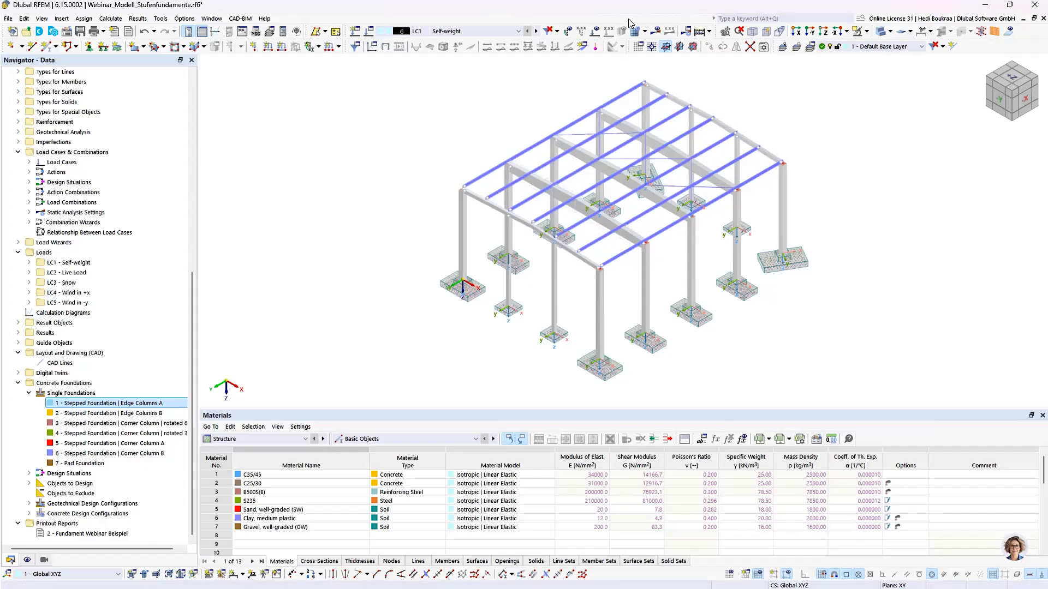
{"action": "left_click", "coordinate": [597, 31]}
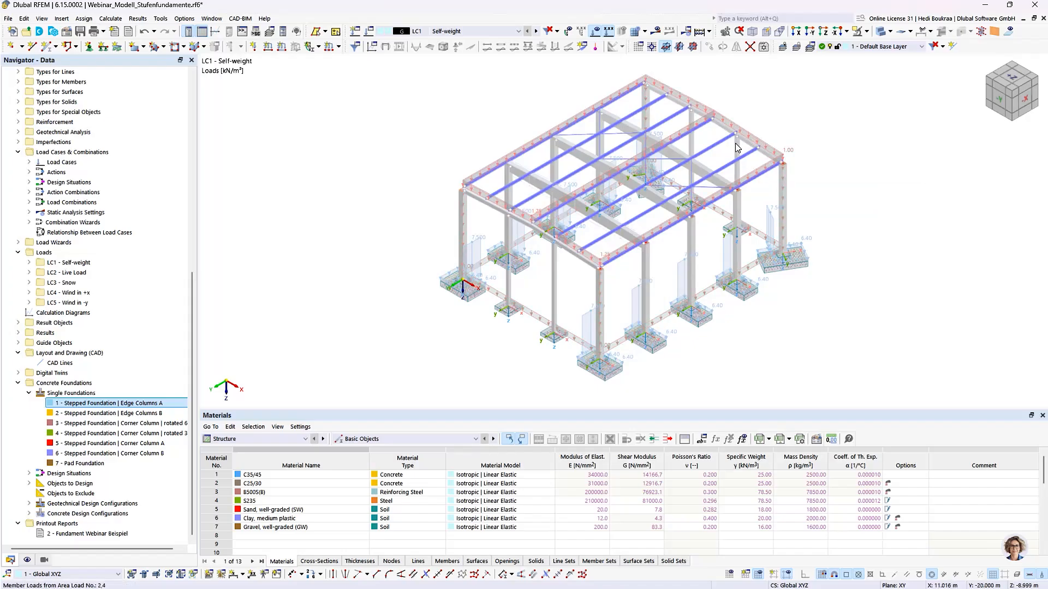
{"action": "double_click", "coordinate": [691, 129]}
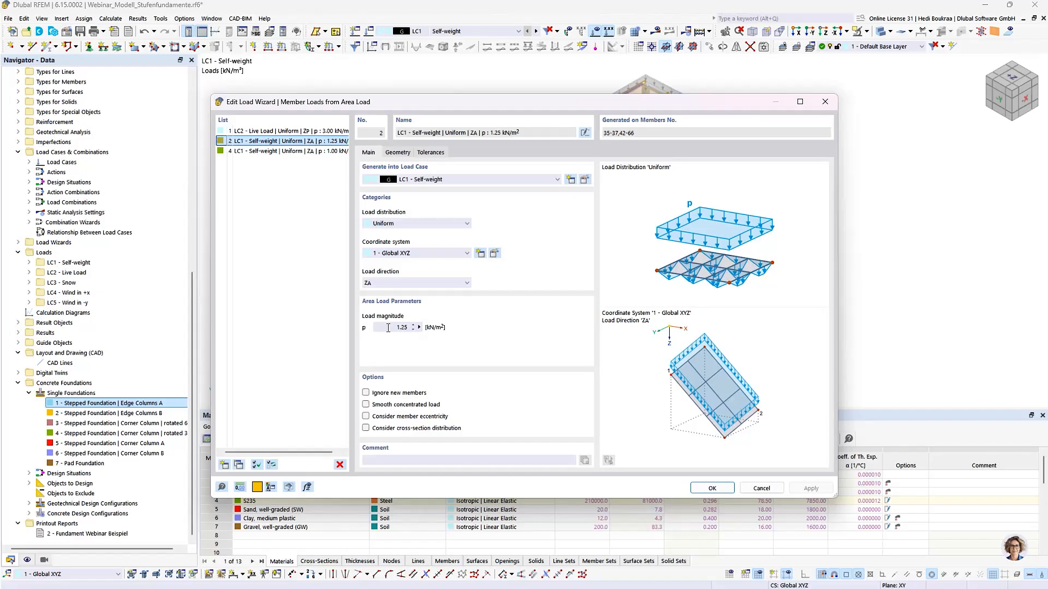
{"action": "left_click", "coordinate": [398, 153]}
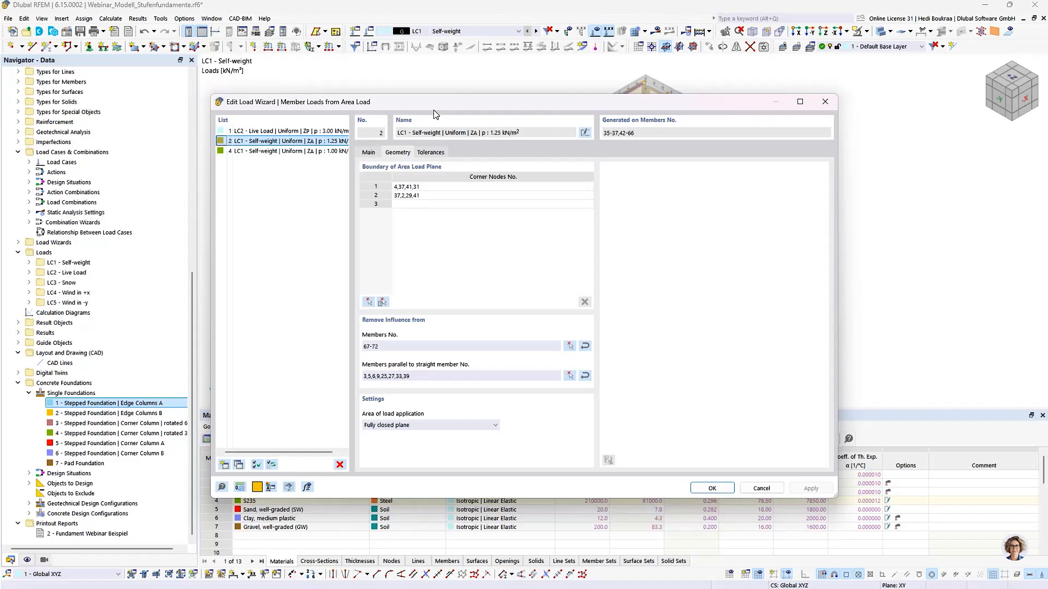
{"action": "left_click", "coordinate": [303, 152]}
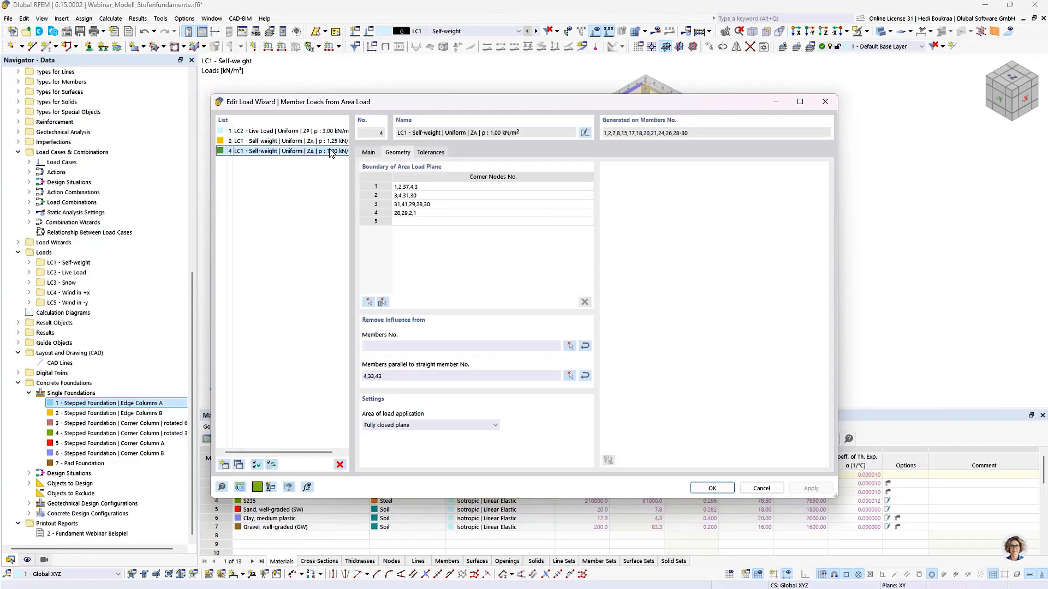
{"action": "mouse_move", "coordinate": [429, 111]}
{"action": "left_mouse_down"}
{"action": "mouse_move", "coordinate": [480, 186]}
{"action": "mouse_move", "coordinate": [487, 236]}
{"action": "mouse_move", "coordinate": [442, 125]}
{"action": "left_mouse_up"}
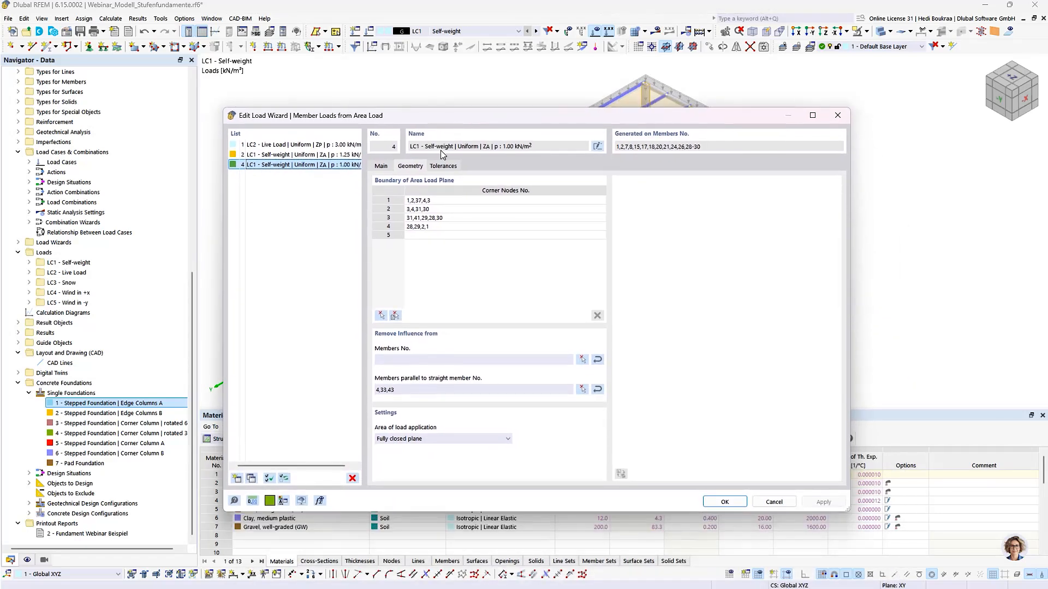
Review the geometry and load magnitude of the LC2 live load in the area load wizard, then close it unchanged
{"action": "left_click", "coordinate": [345, 147]}
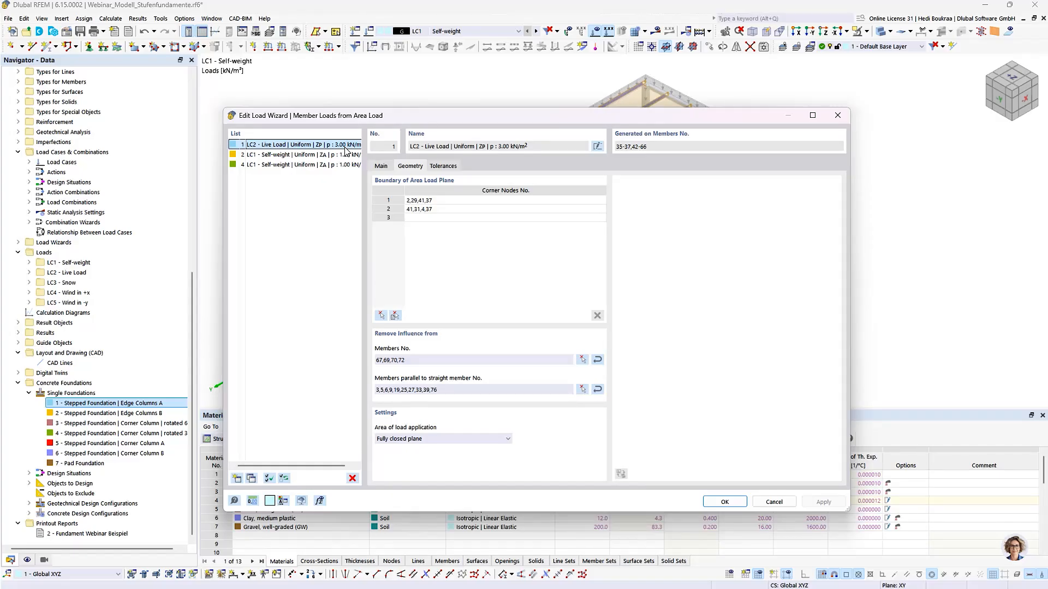
{"action": "left_click", "coordinate": [382, 167]}
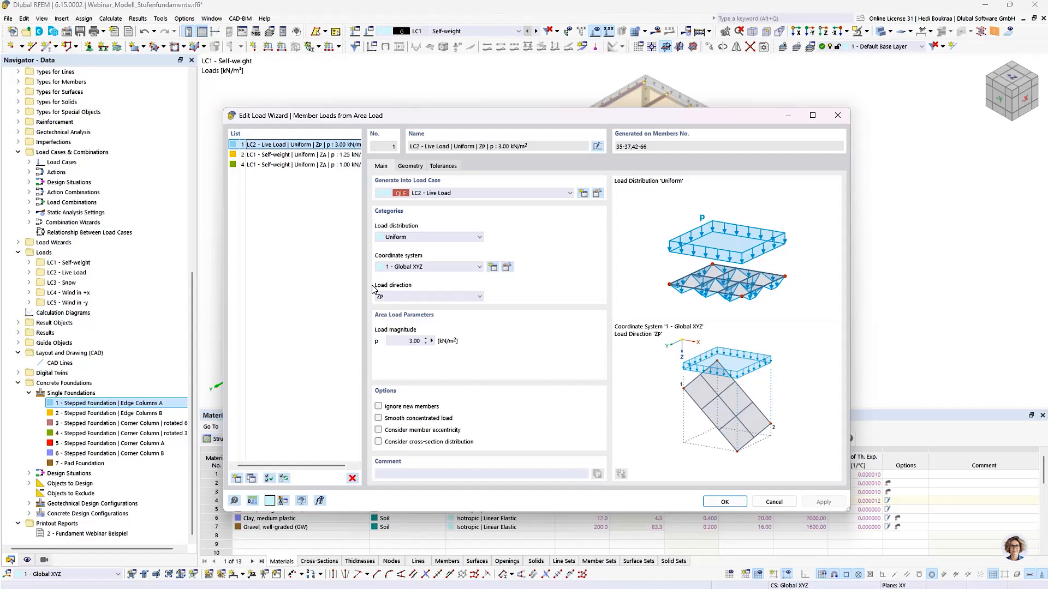
{"action": "double_click", "coordinate": [404, 341]}
{"action": "left_click", "coordinate": [403, 341]}
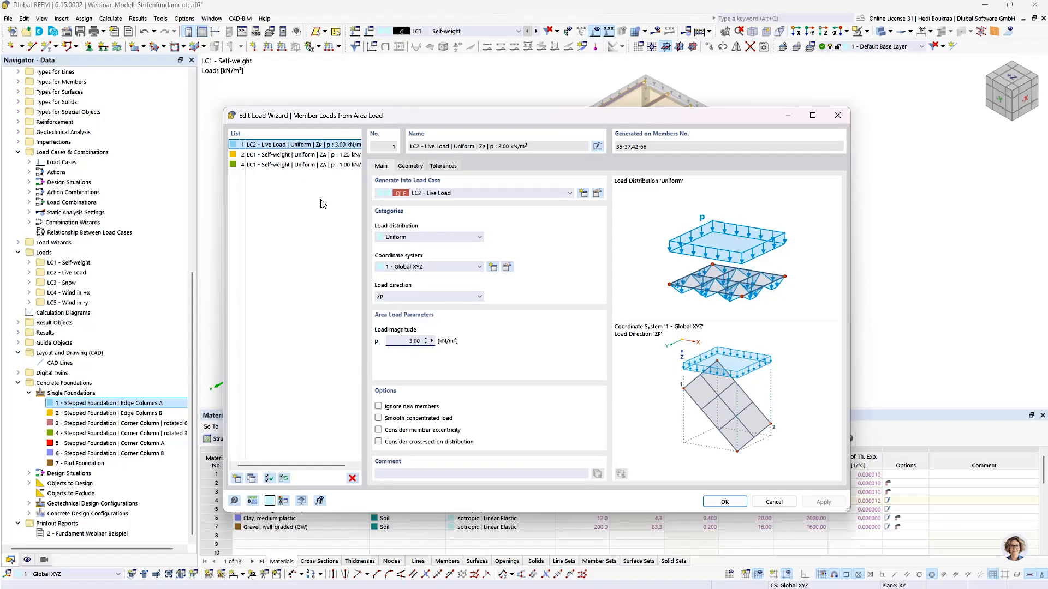
{"action": "left_click", "coordinate": [837, 115]}
Display load case LC3 Snow and review the snow load wizard's roof definition and parameters, then close it unchanged
{"action": "left_click", "coordinate": [535, 32]}
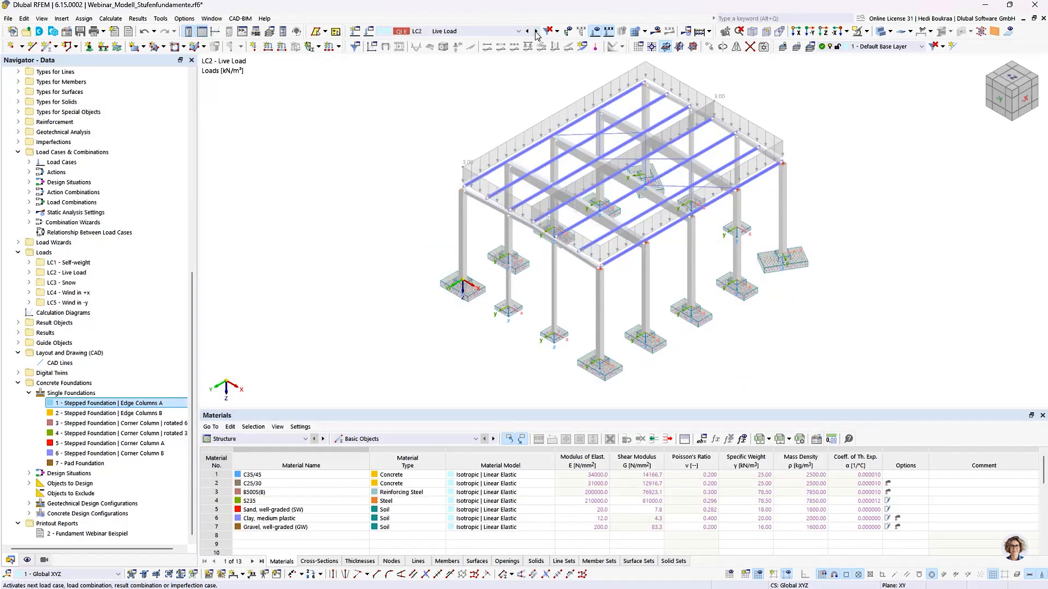
{"action": "left_click", "coordinate": [535, 32]}
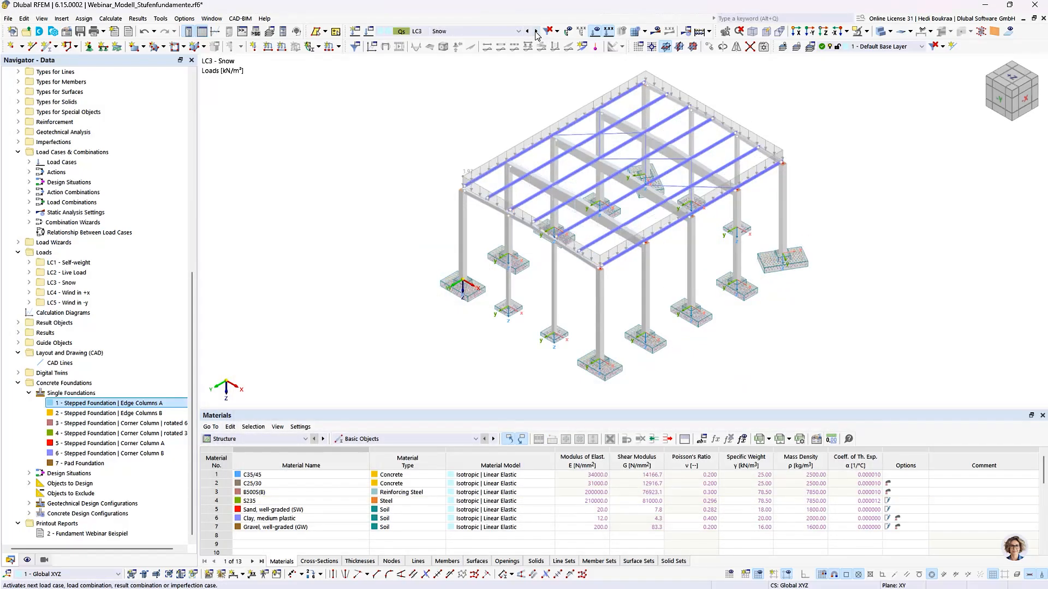
{"action": "double_click", "coordinate": [660, 86]}
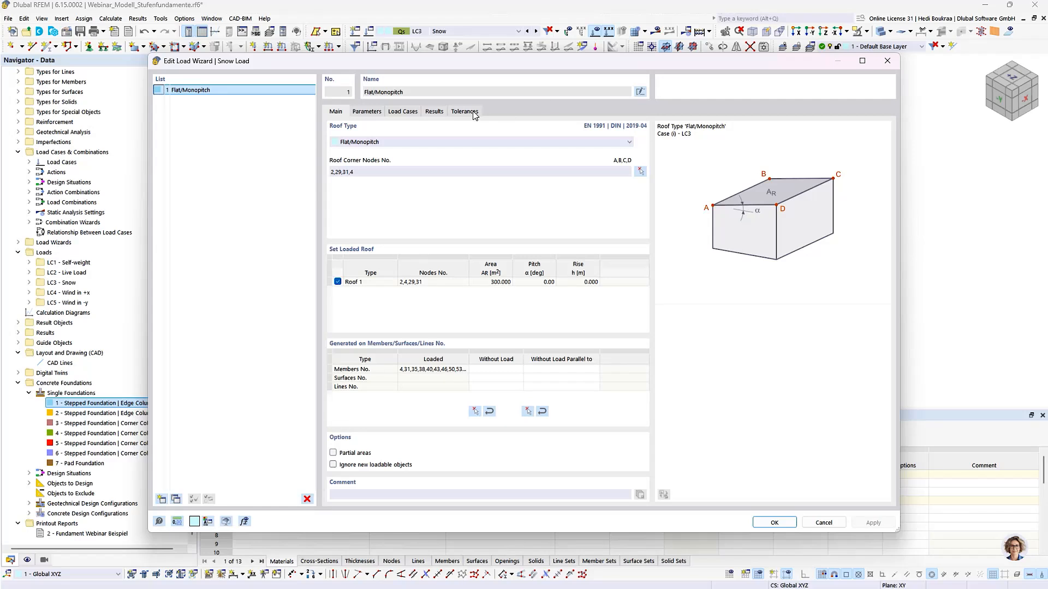
{"action": "left_click", "coordinate": [371, 116]}
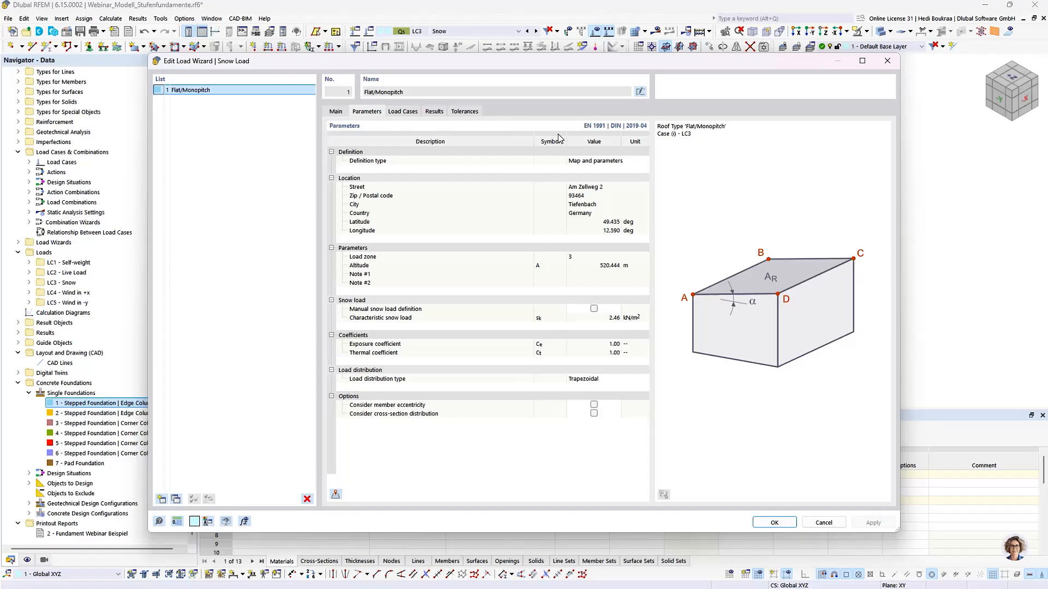
{"action": "left_click", "coordinate": [887, 61]}
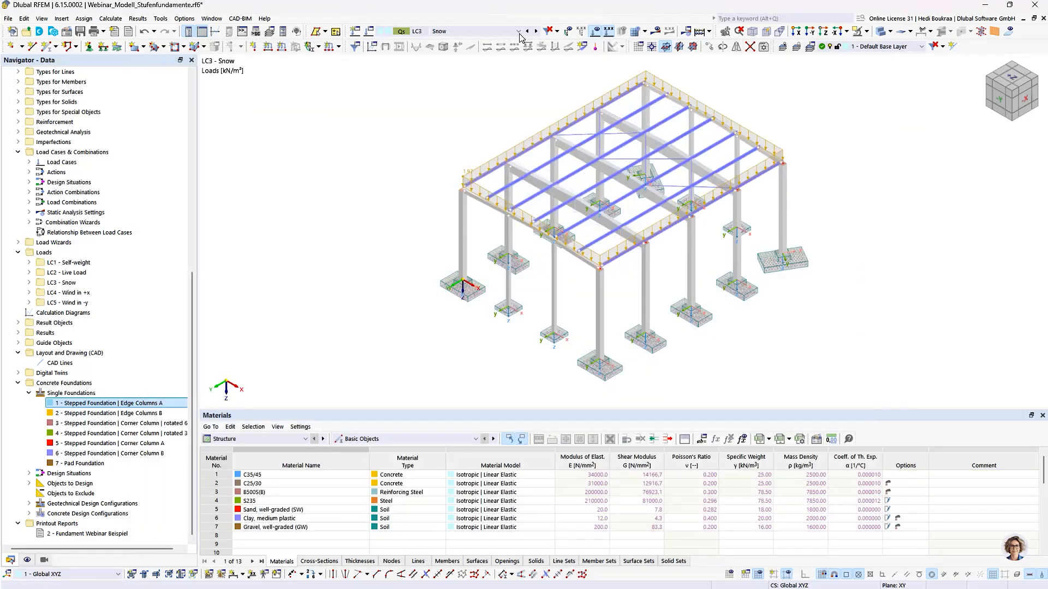
Display the wind load cases up to LC5 and review the wind load wizard's load case assignment and parameters, discarding any changes
{"action": "left_click", "coordinate": [536, 31]}
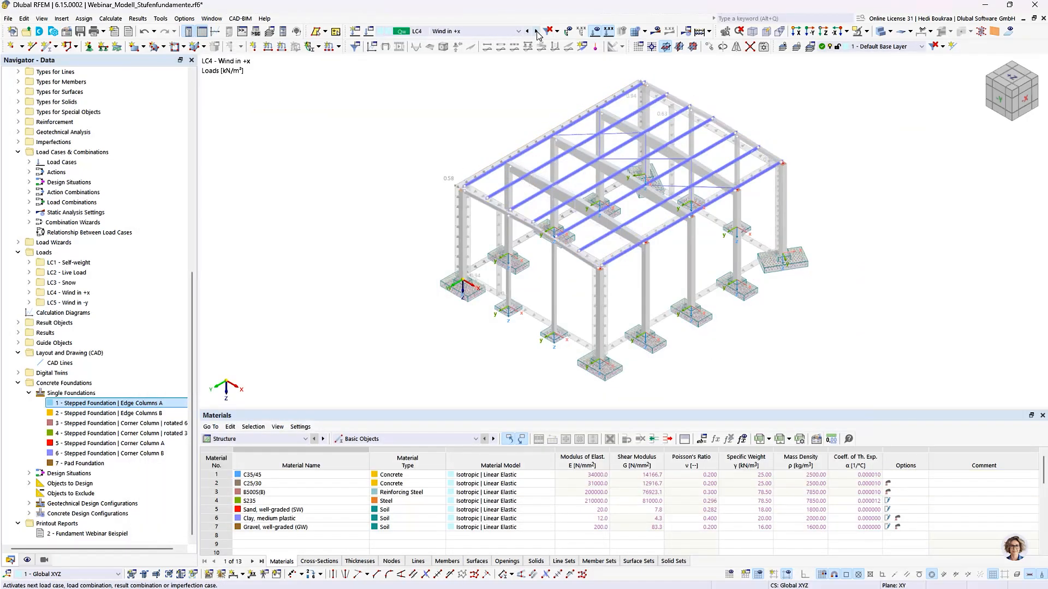
{"action": "left_click", "coordinate": [536, 32]}
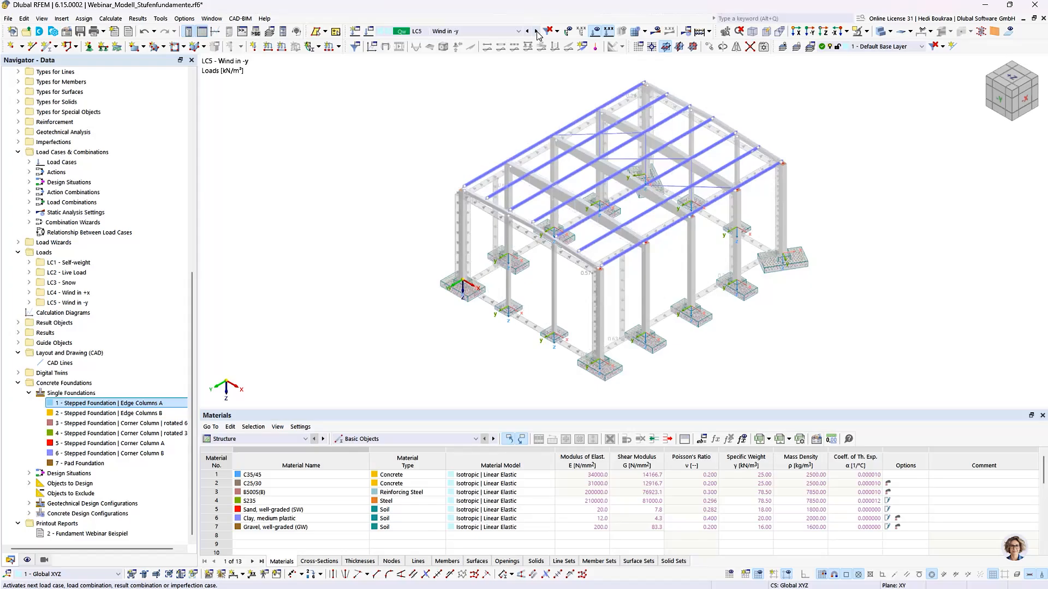
{"action": "double_click", "coordinate": [459, 226]}
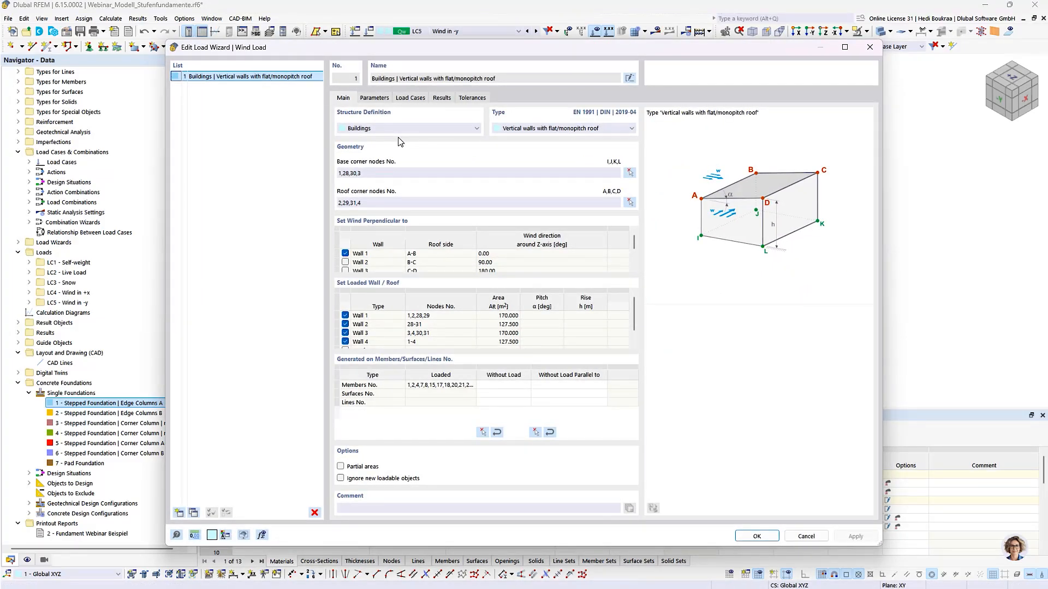
{"action": "left_click", "coordinate": [416, 98]}
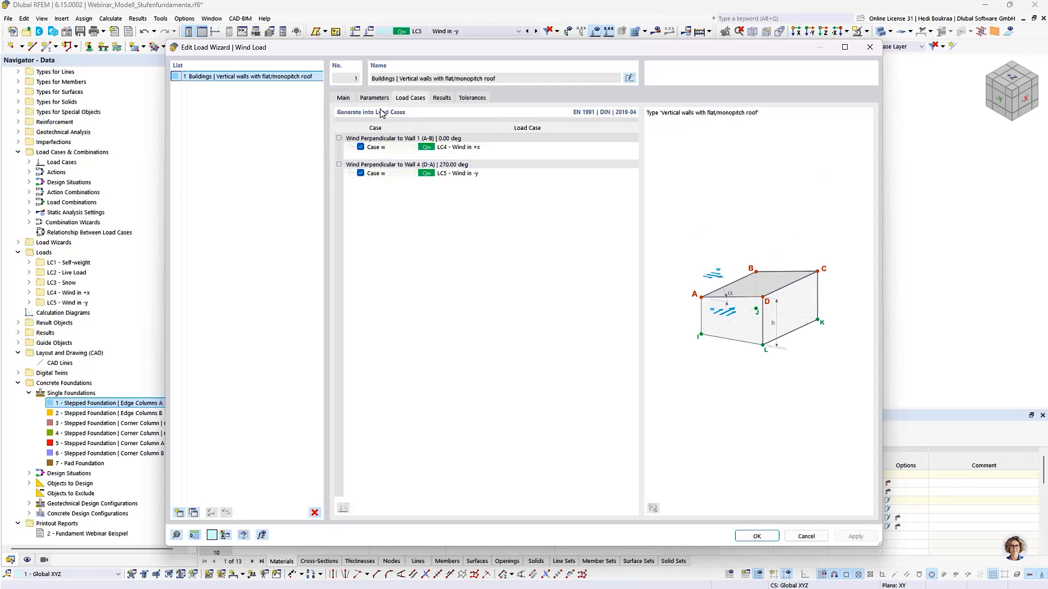
{"action": "left_click", "coordinate": [376, 99]}
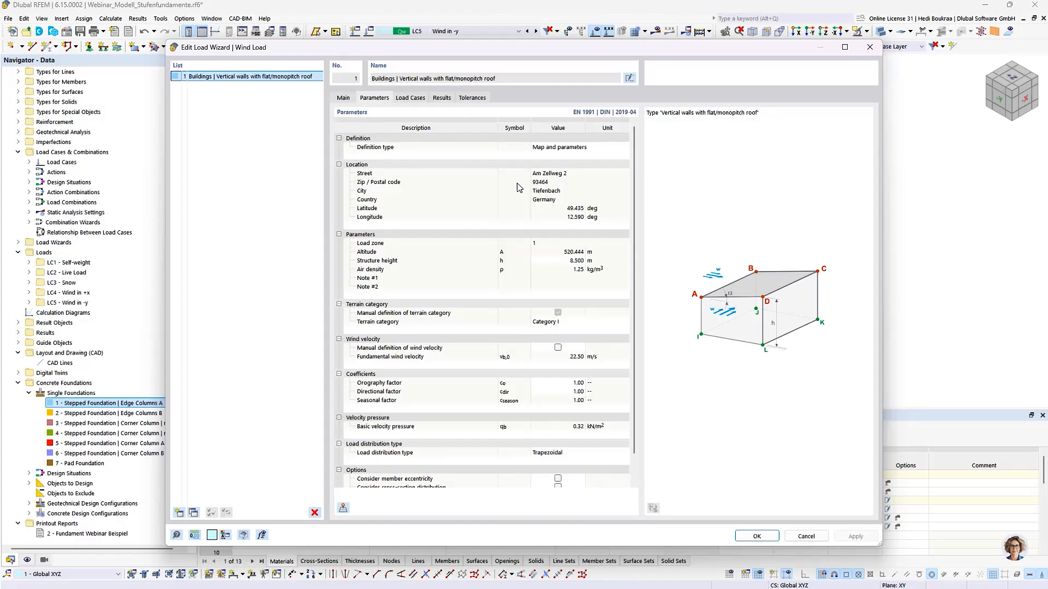
{"action": "left_click", "coordinate": [805, 537]}
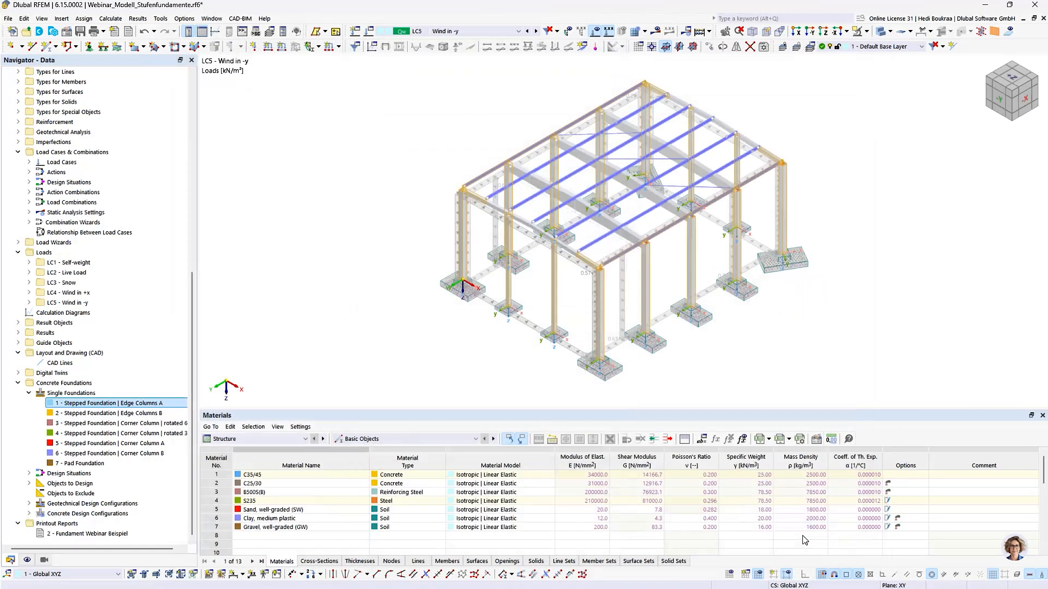
Switch back to LC1 Self-weight and check its concrete foundation settings for self-weight, earth covering and ground water without changing them
{"action": "left_click", "coordinate": [439, 35]}
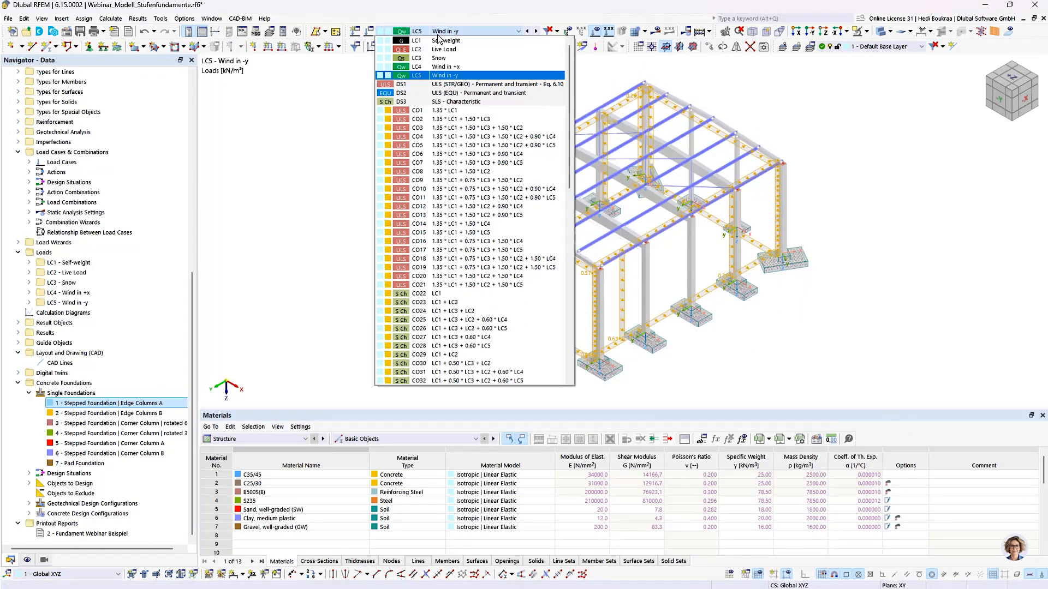
{"action": "left_click", "coordinate": [437, 42]}
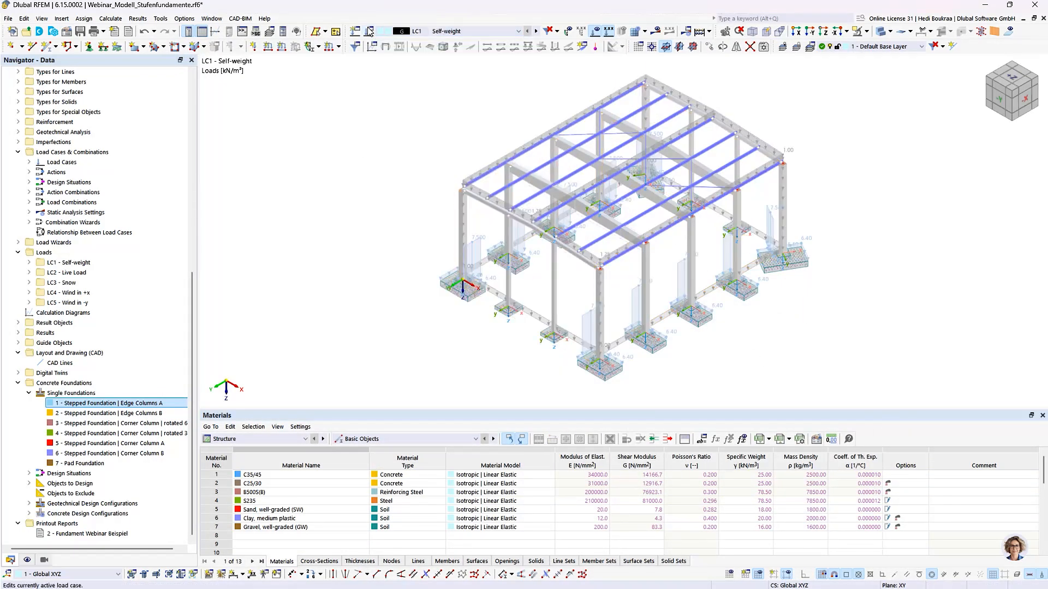
{"action": "left_click", "coordinate": [369, 31]}
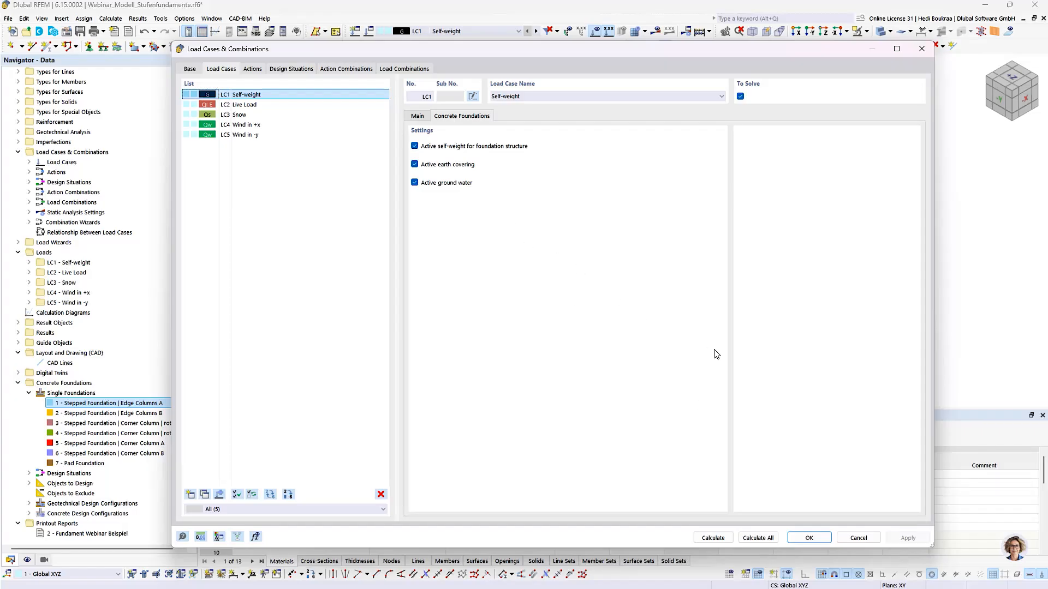
{"action": "left_click", "coordinate": [857, 537]}
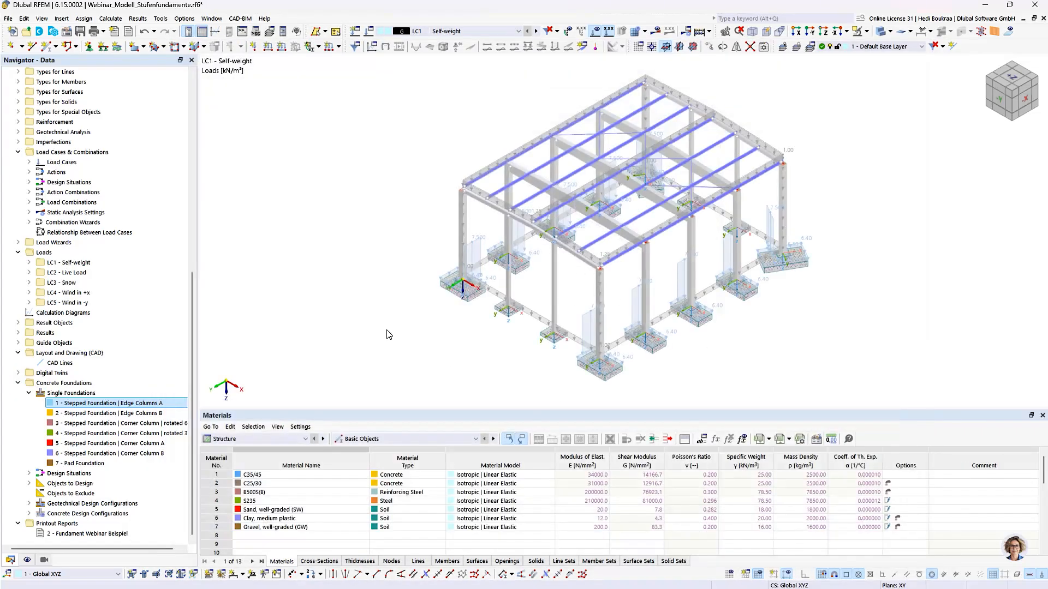
List the additional foundation loads of LC1 and inspect the earth covering load, closing it without changes
{"action": "left_click", "coordinate": [29, 263]}
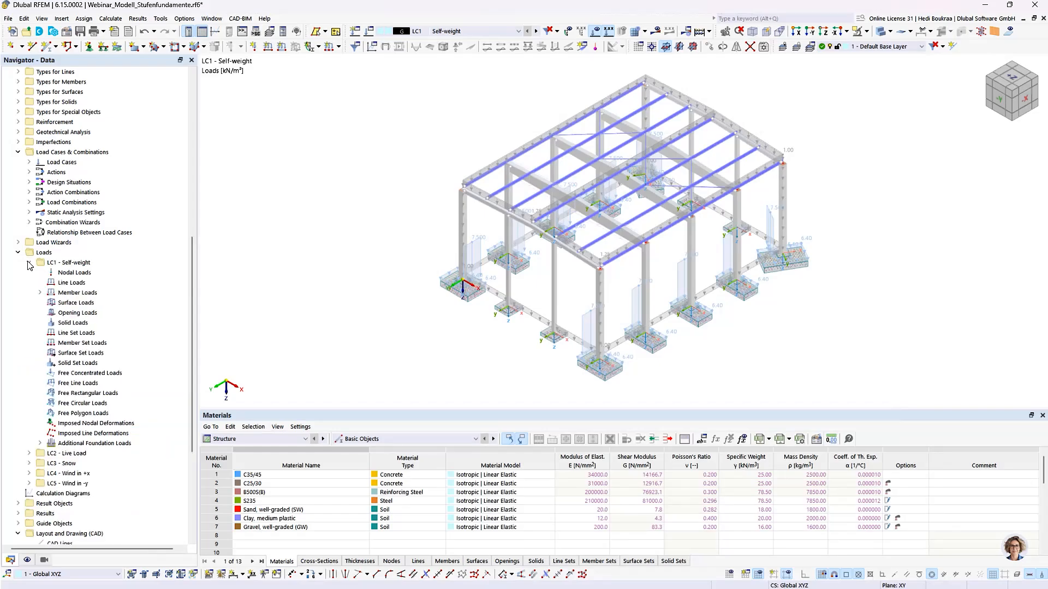
{"action": "scroll", "coordinate": [50, 333], "scroll_direction": "down", "scroll_amount": 3}
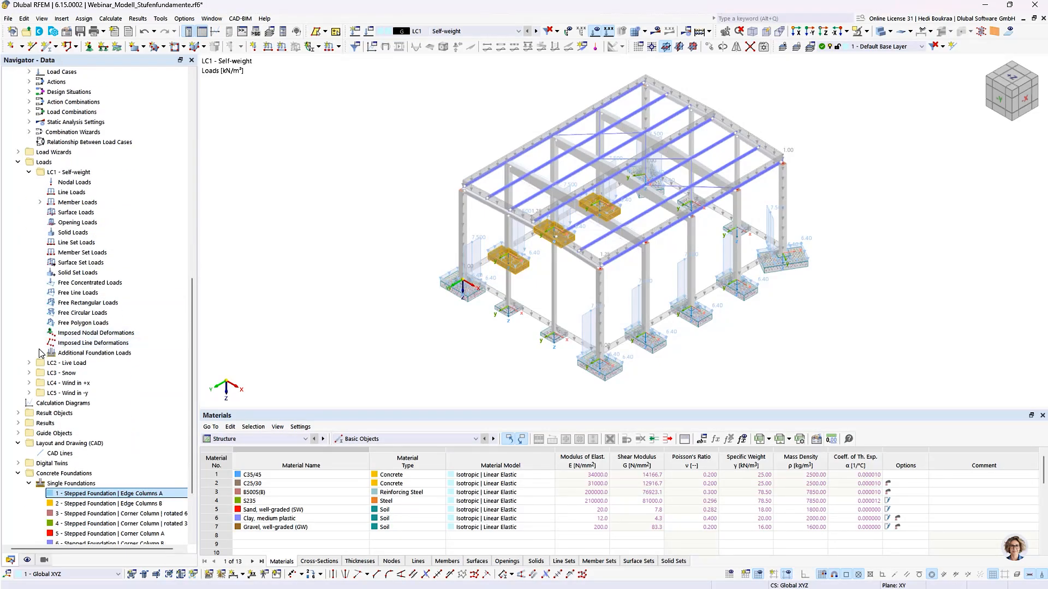
{"action": "left_click", "coordinate": [40, 353]}
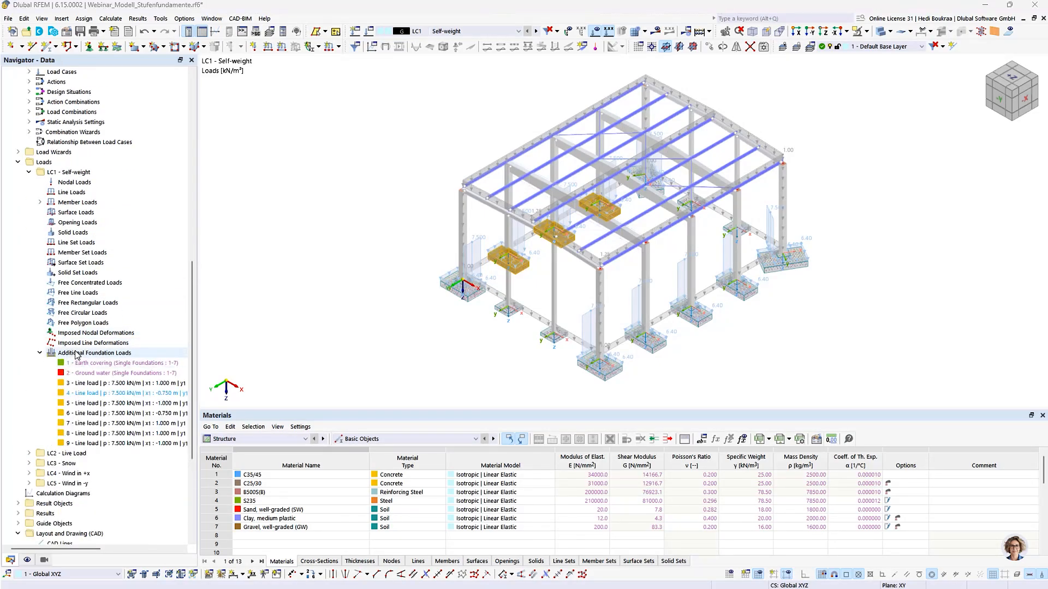
{"action": "left_click", "coordinate": [100, 364]}
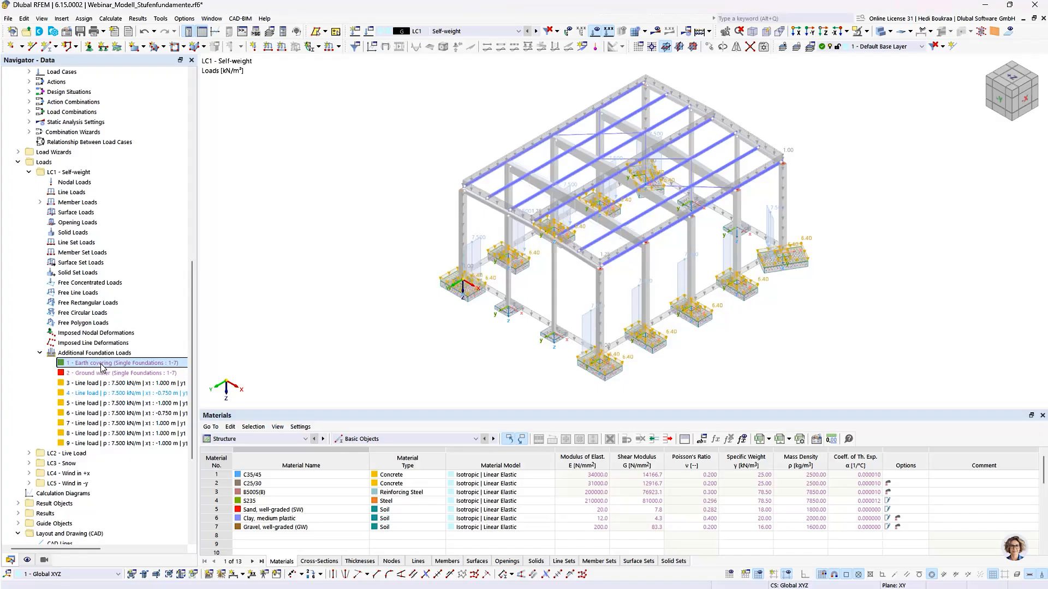
{"action": "double_click", "coordinate": [101, 365]}
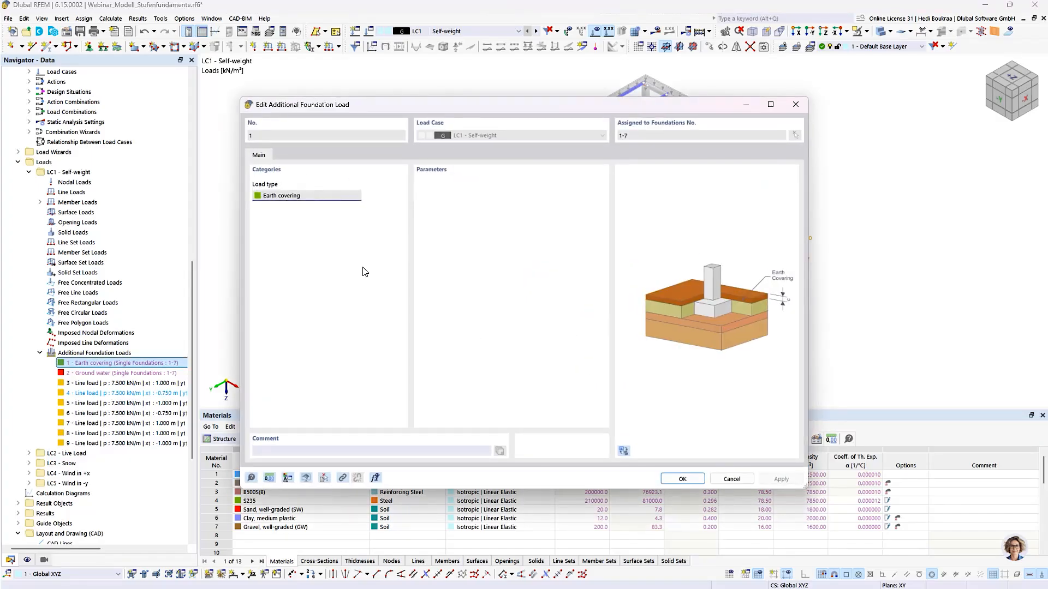
{"action": "key", "text": "Escape"}
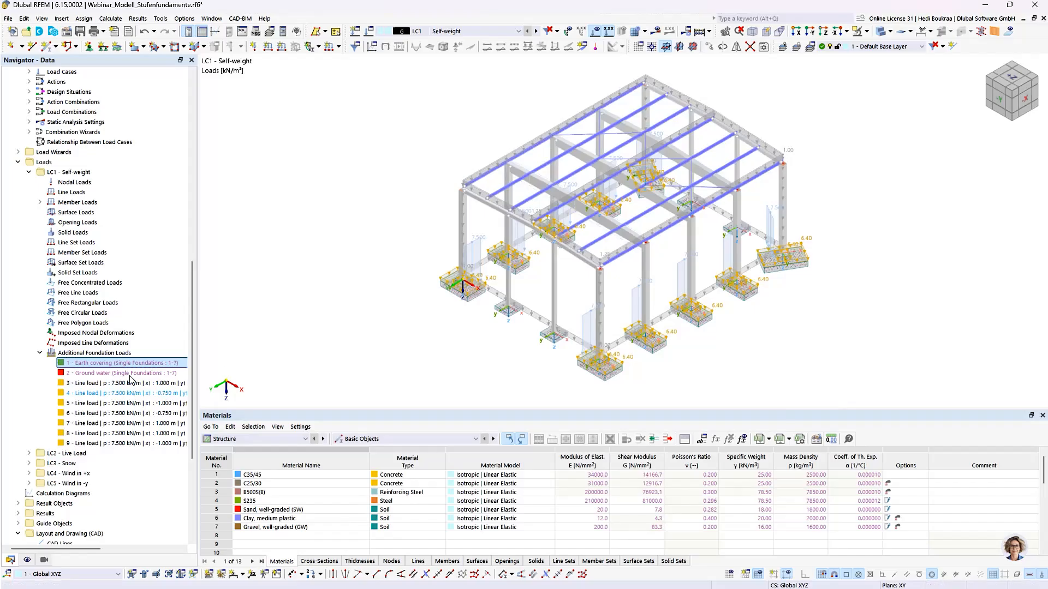
Locate the ground water load and the additional line loads on the foundations in the model, ending with line load 3 selected
{"action": "left_click", "coordinate": [101, 373]}
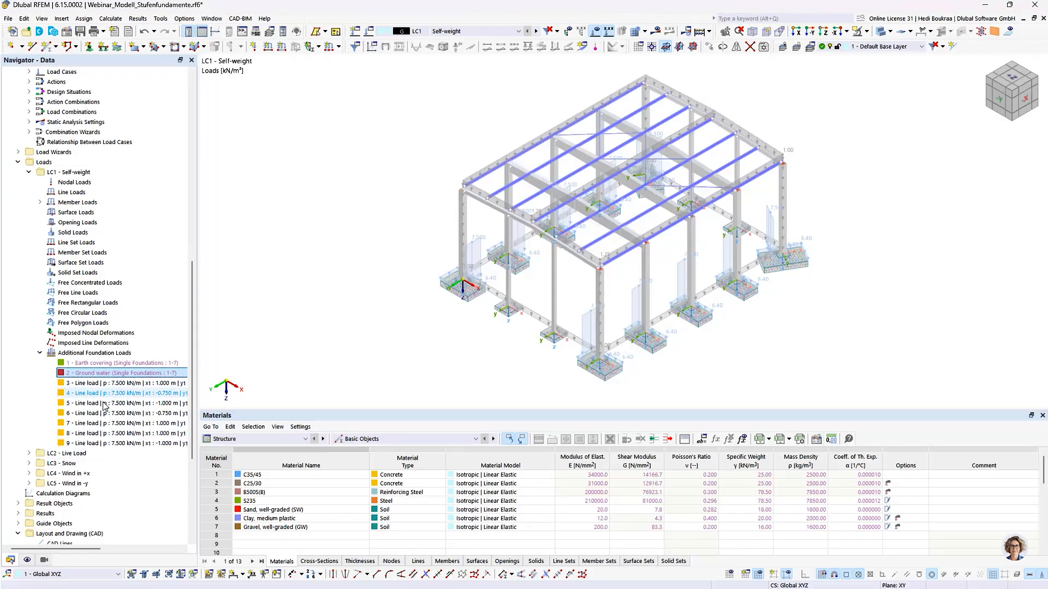
{"action": "left_click", "coordinate": [92, 443], "text": "shift"}
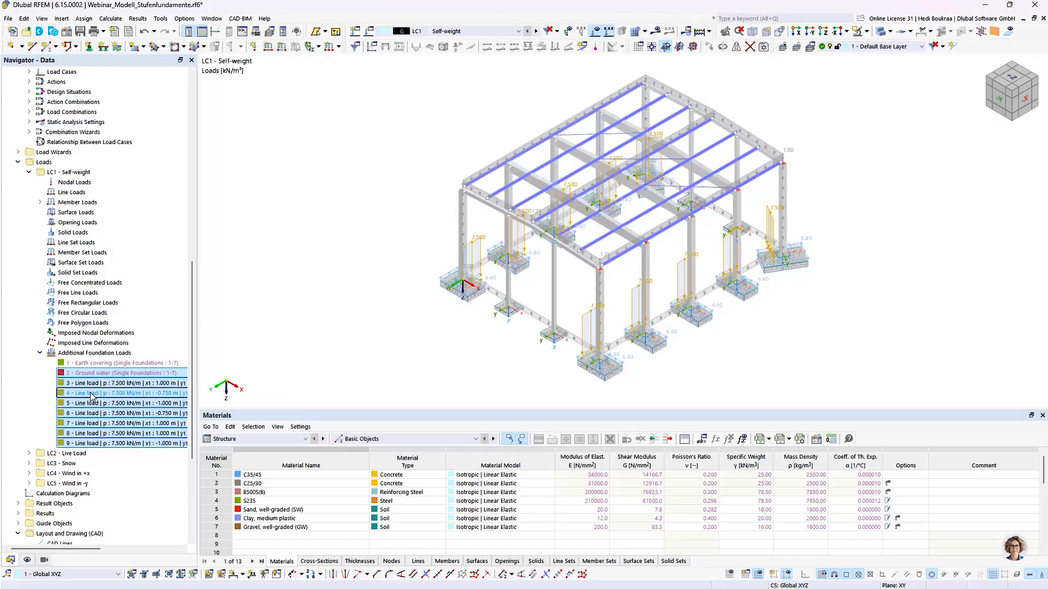
{"action": "left_click", "coordinate": [405, 279]}
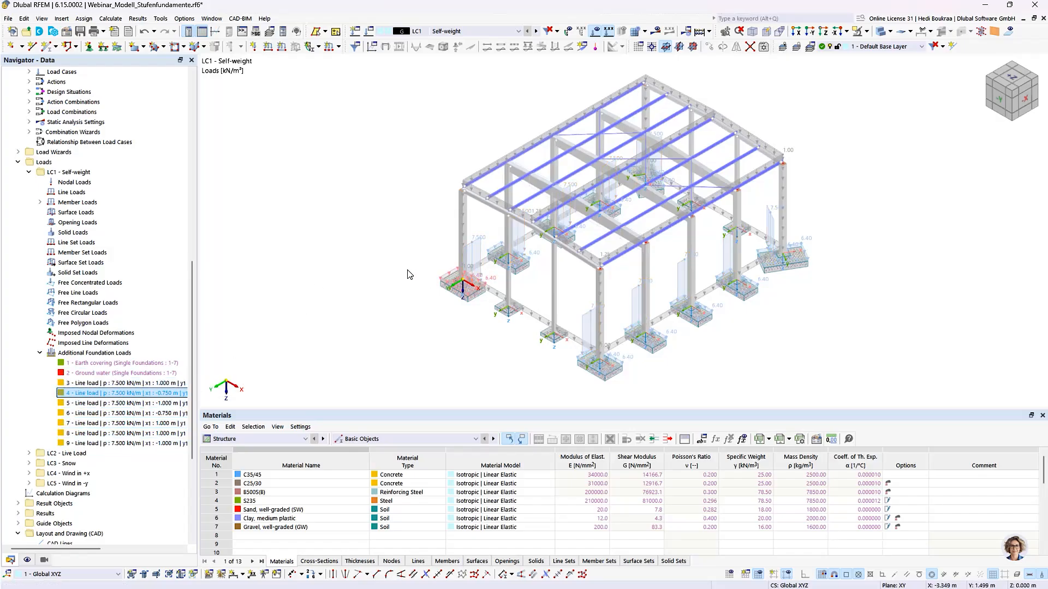
{"action": "left_click", "coordinate": [81, 384]}
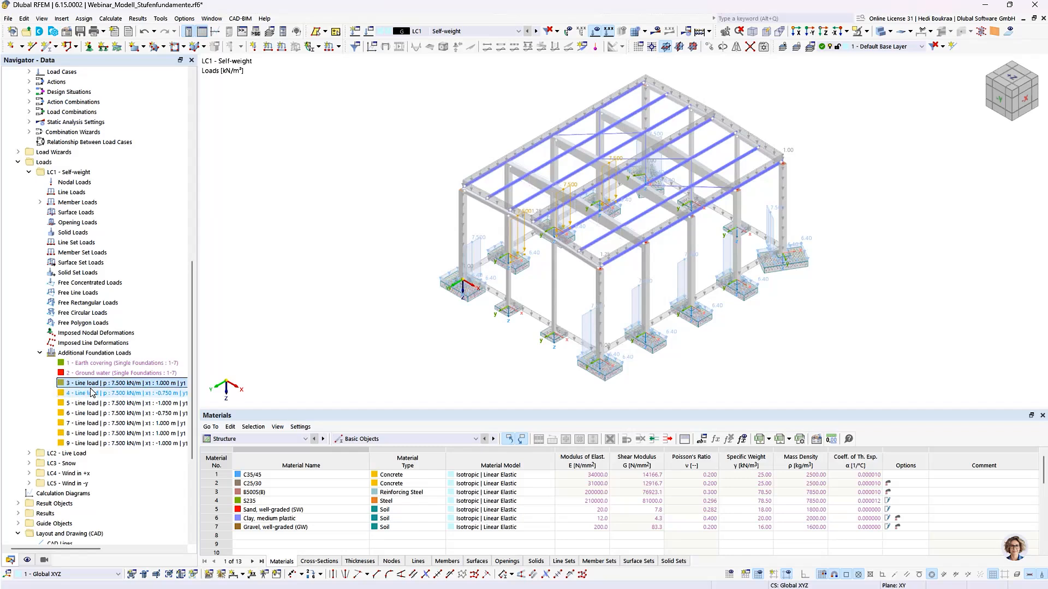
{"action": "key", "text": "Down"}
{"action": "key", "text": "Up"}
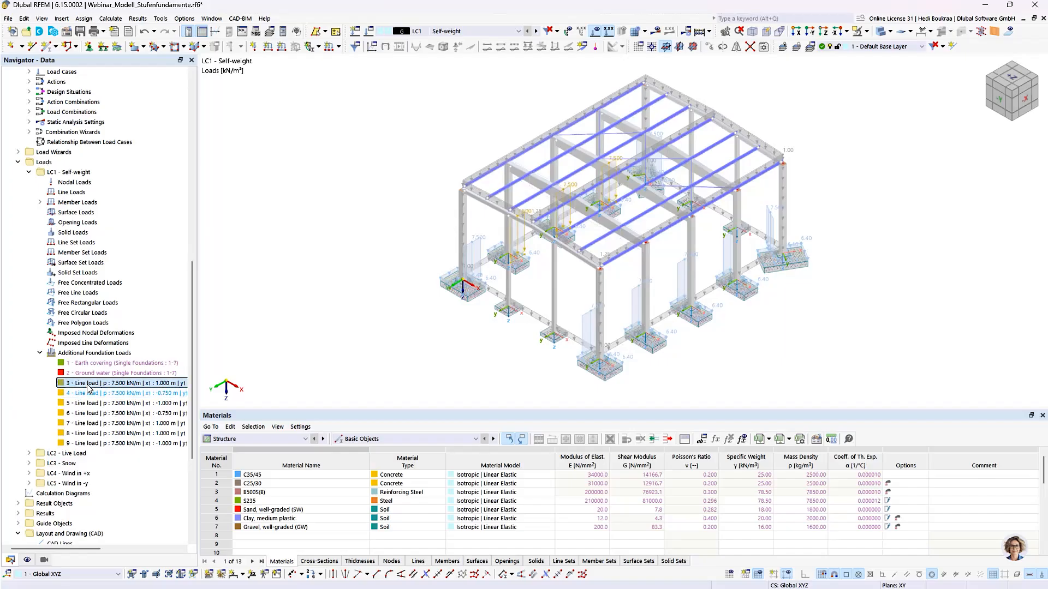
Inspect additional foundation line load 8 of LC1, previewing it on foundation 5 in the rendered model, and close it without changes
{"action": "double_click", "coordinate": [478, 243]}
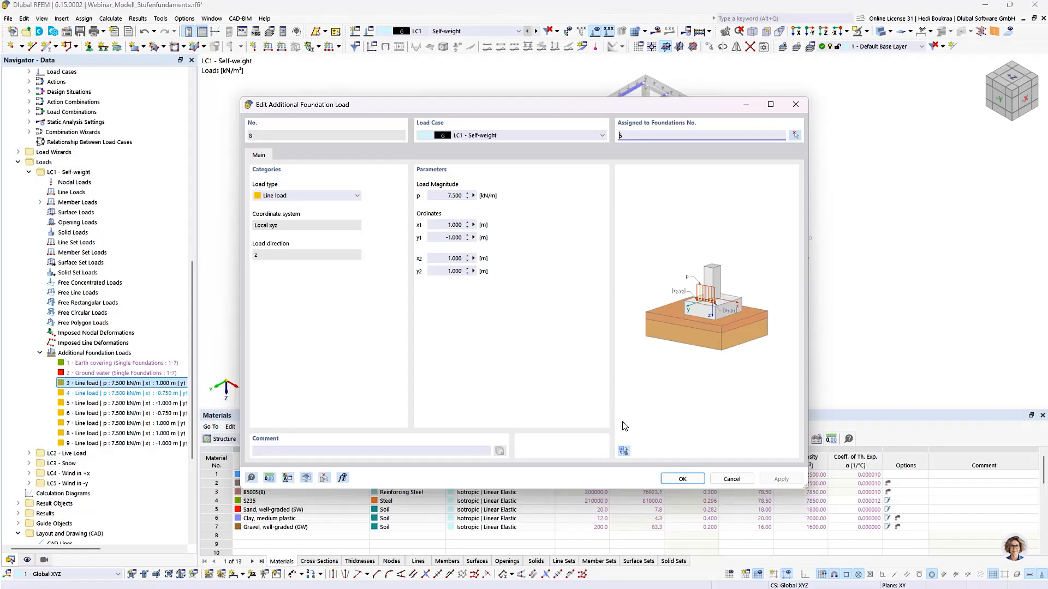
{"action": "left_click", "coordinate": [623, 451]}
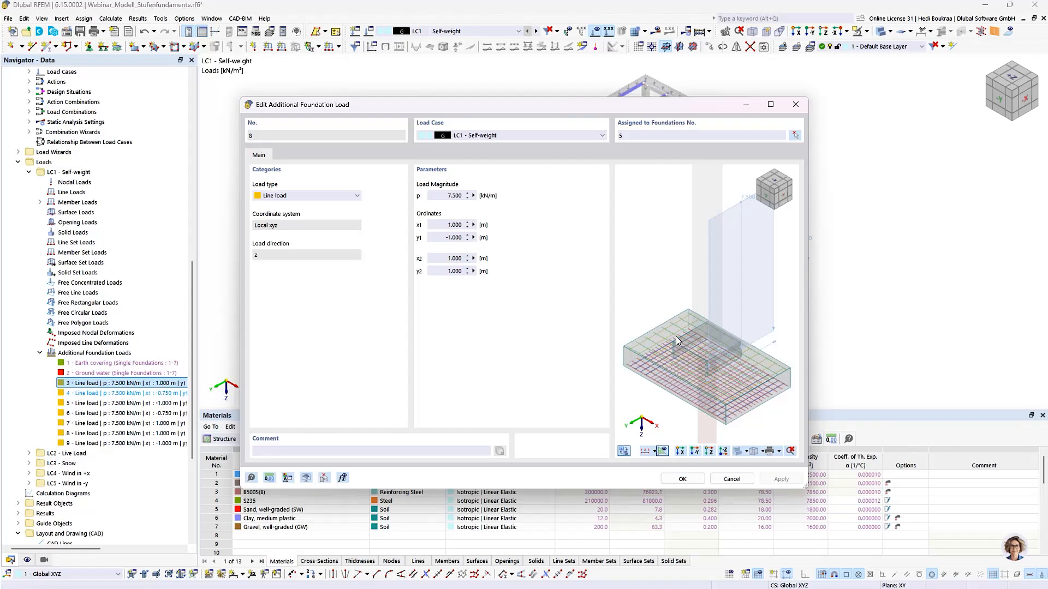
{"action": "left_click", "coordinate": [682, 479]}
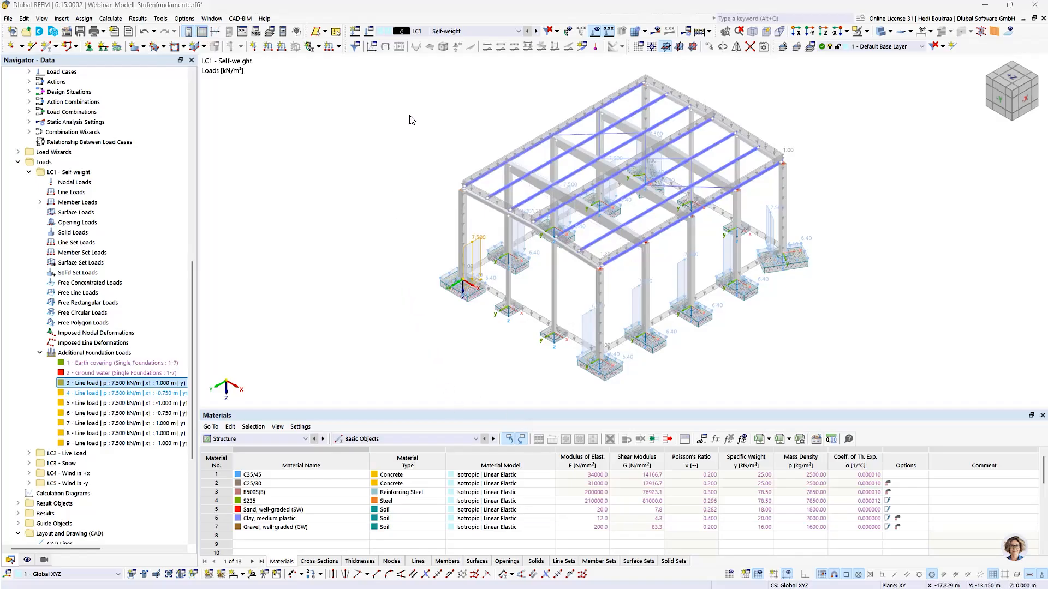
Review the load cases, the design situations and the base settings for load combinations
{"action": "left_click", "coordinate": [369, 34]}
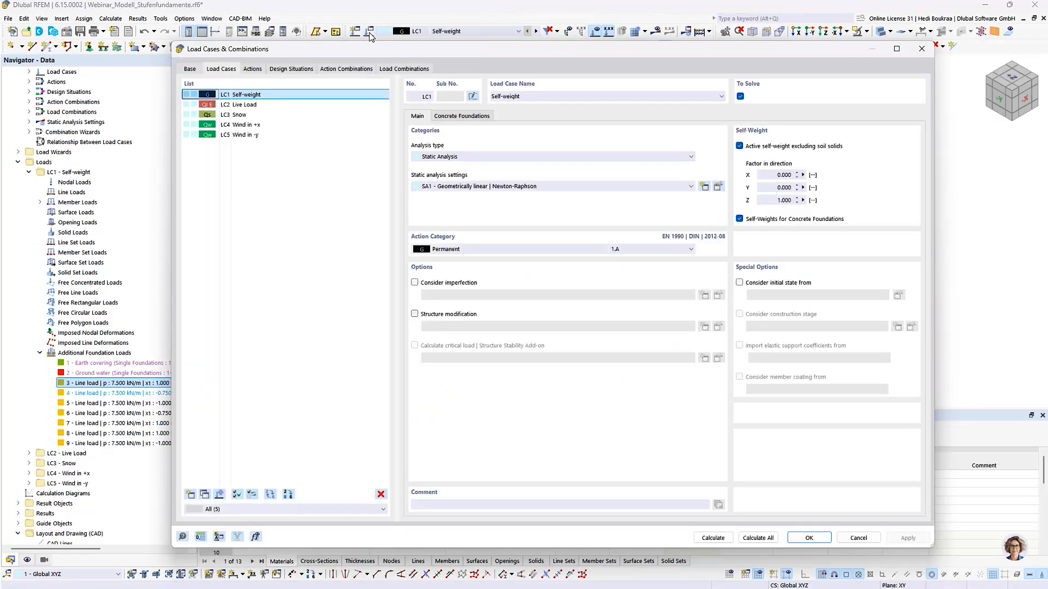
{"action": "left_click", "coordinate": [307, 69]}
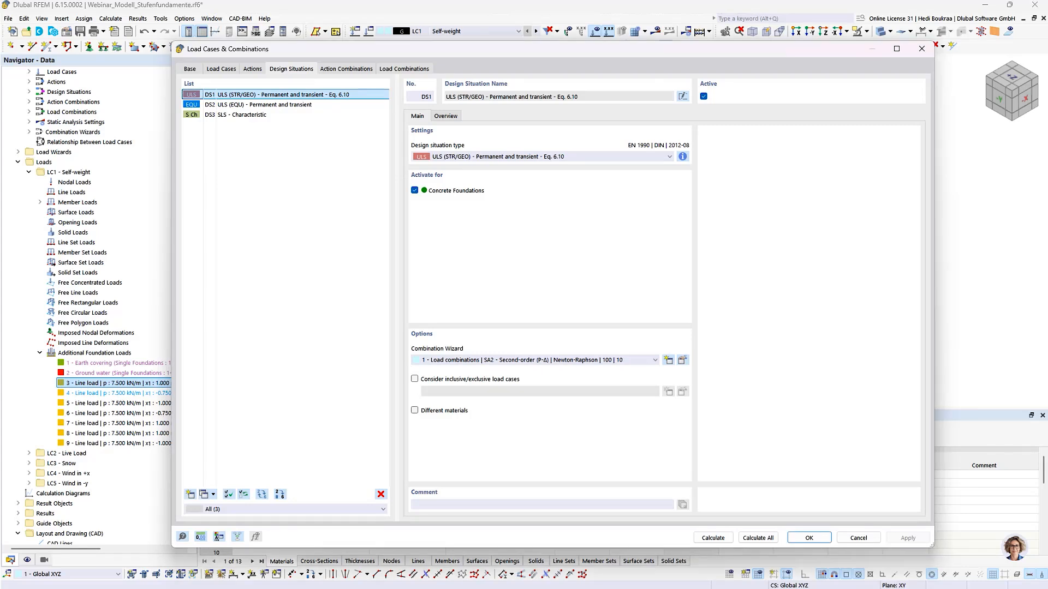
{"action": "left_click", "coordinate": [189, 70]}
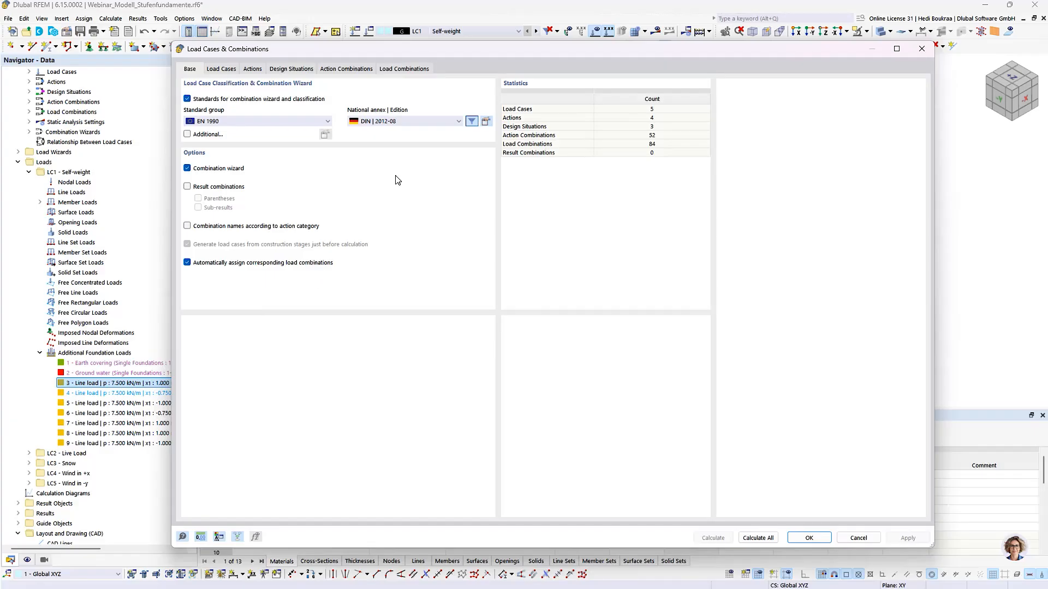
Check the corresponding load combinations assigned to CO1 through CO4 for each design situation, and discard any changes
{"action": "left_click", "coordinate": [402, 69]}
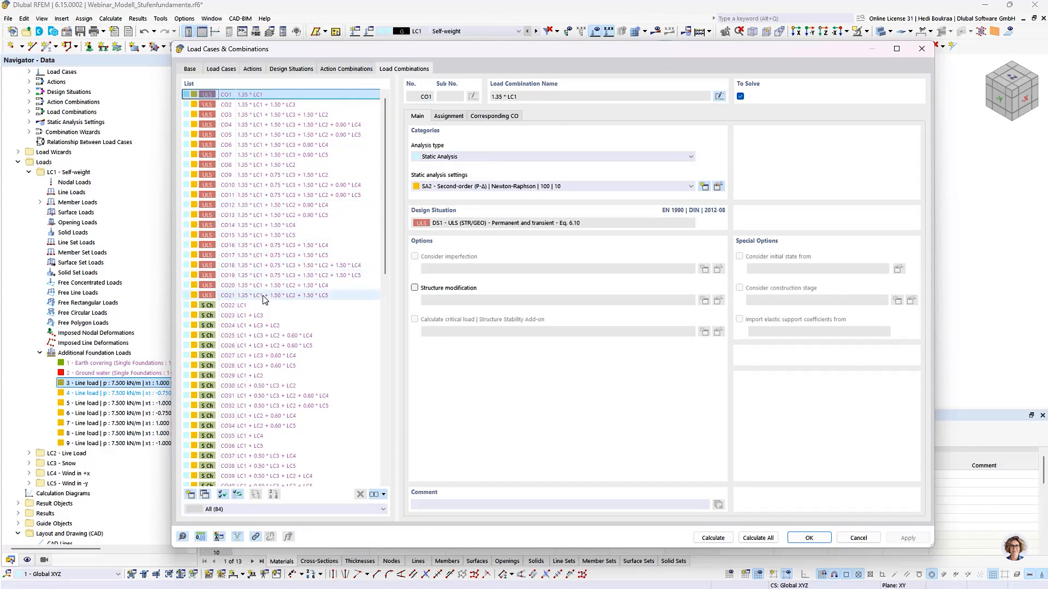
{"action": "left_click", "coordinate": [494, 116]}
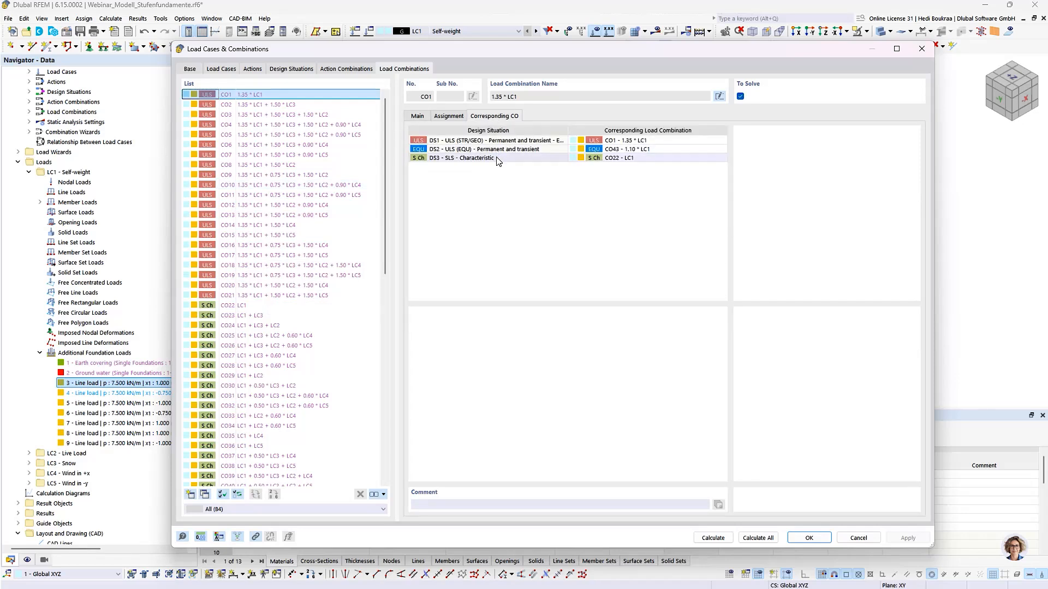
{"action": "left_click", "coordinate": [257, 104]}
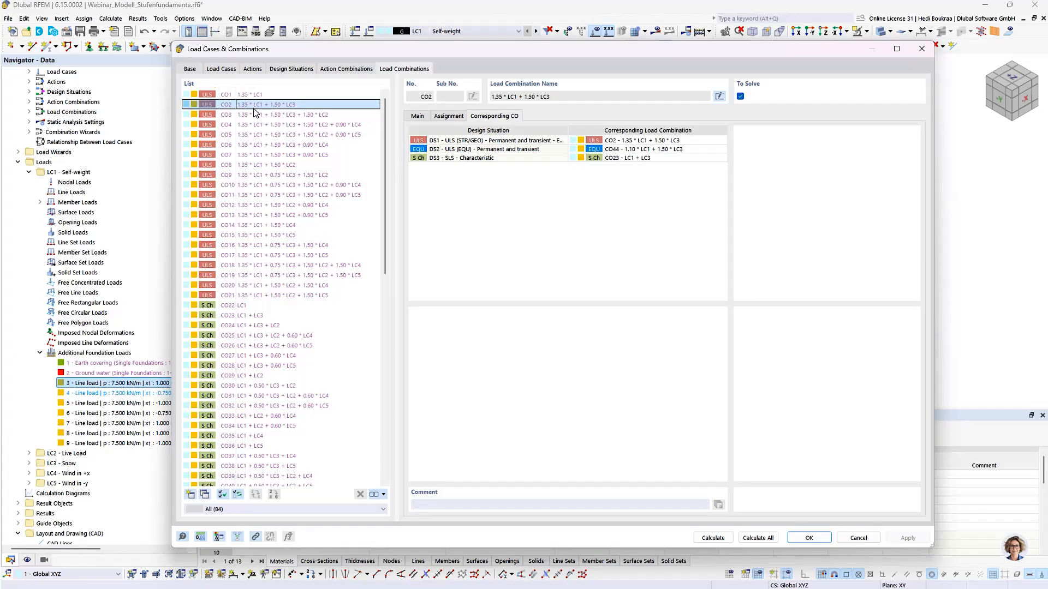
{"action": "left_click", "coordinate": [259, 114]}
{"action": "left_click", "coordinate": [262, 125]}
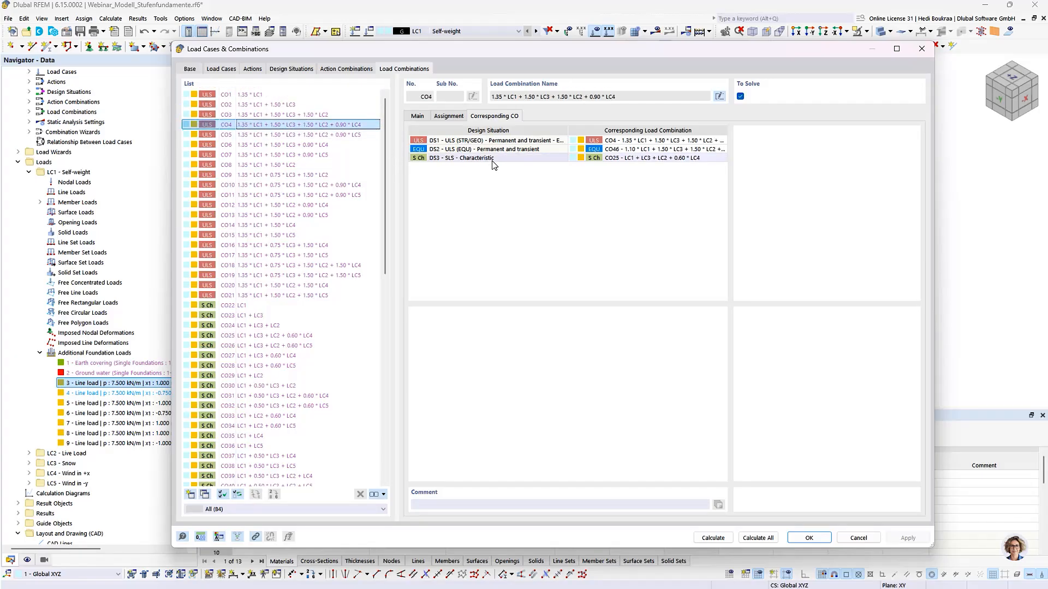
{"action": "left_click", "coordinate": [495, 159]}
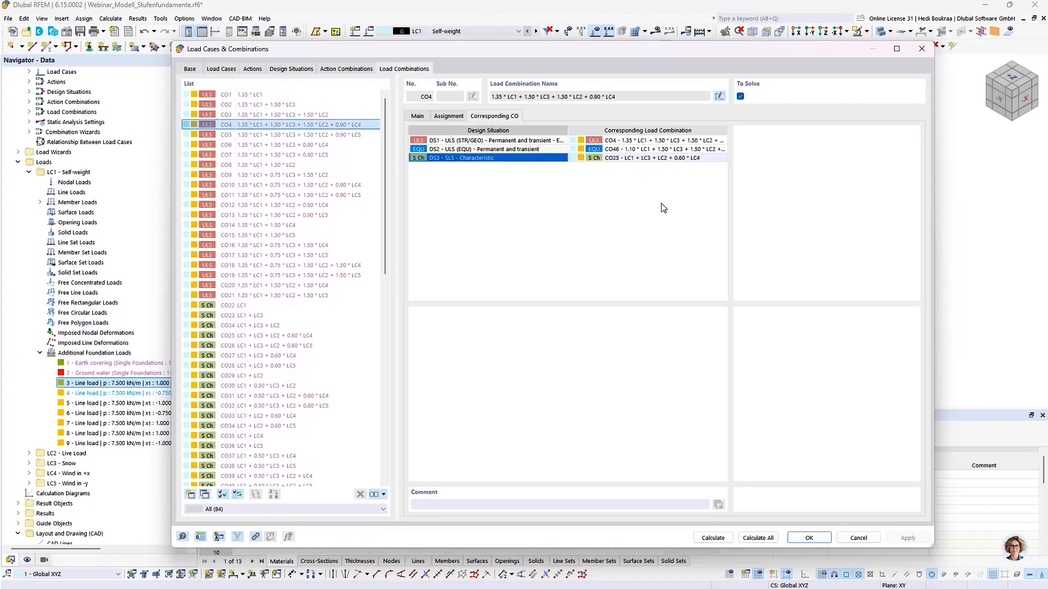
{"action": "left_click", "coordinate": [855, 538]}
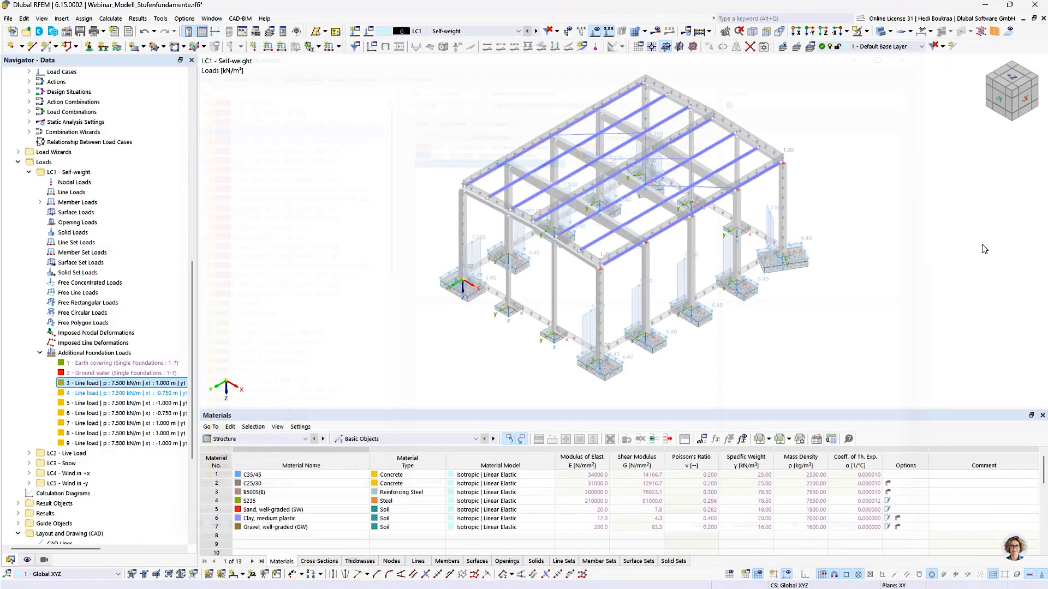
Show the Concrete Foundations input tables and review the design situations and objects to design, ending with the pad foundation selected
{"action": "left_click", "coordinate": [1012, 94]}
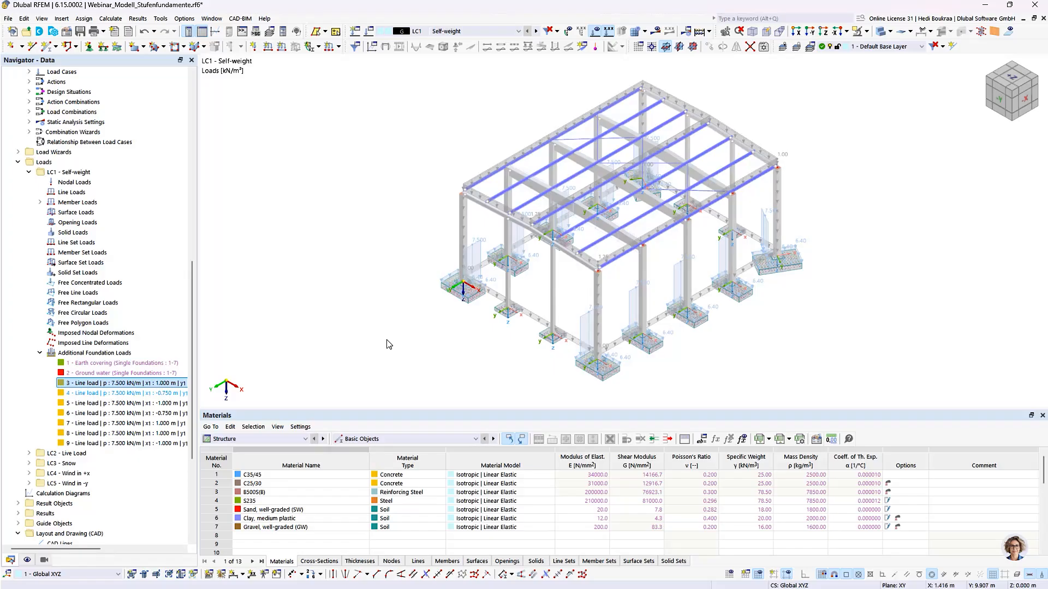
{"action": "left_click", "coordinate": [276, 437]}
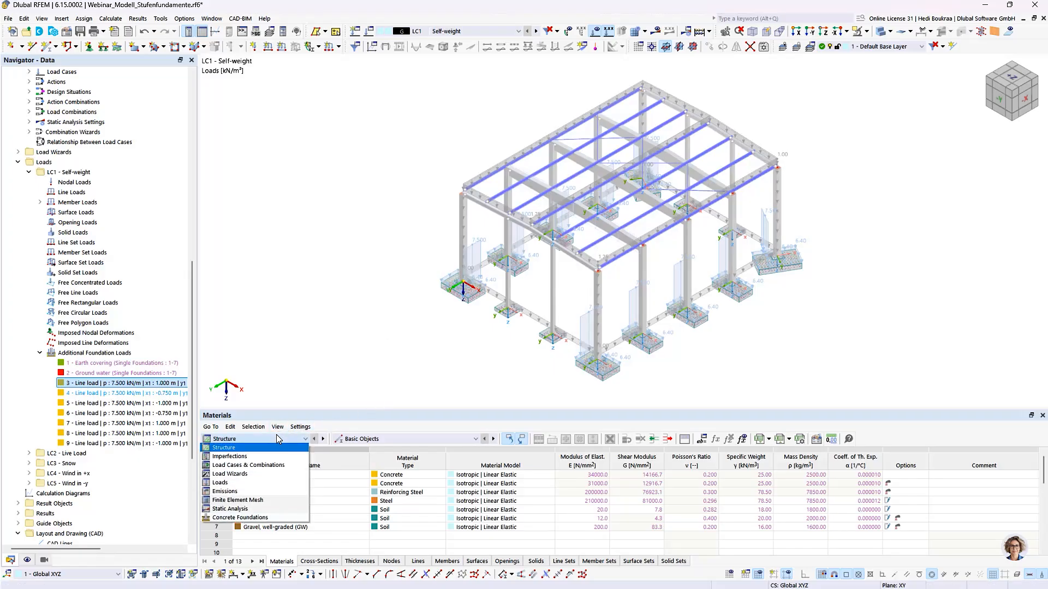
{"action": "left_click", "coordinate": [244, 518]}
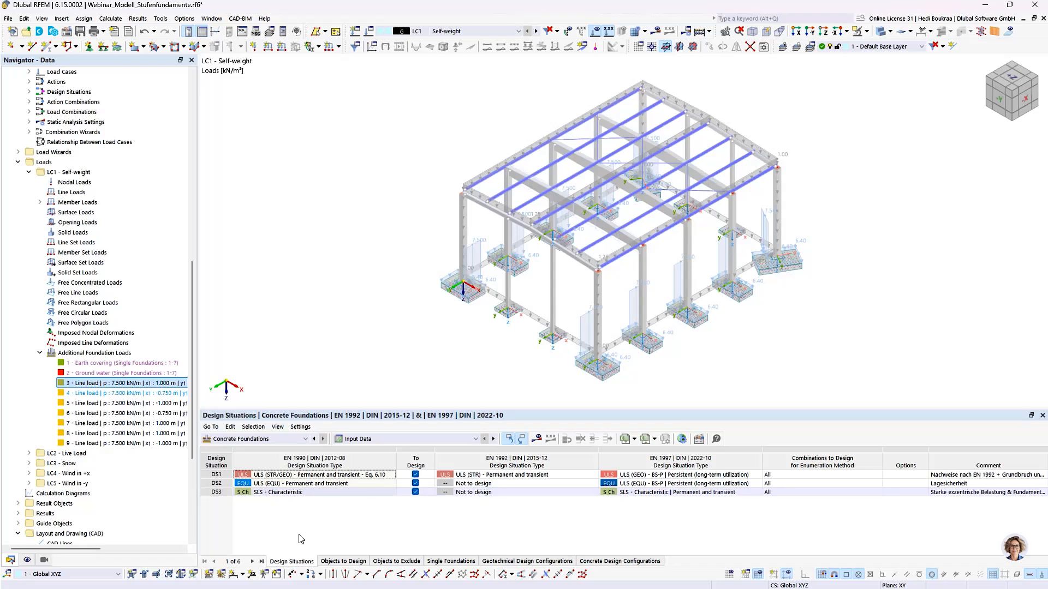
{"action": "left_click", "coordinate": [339, 562]}
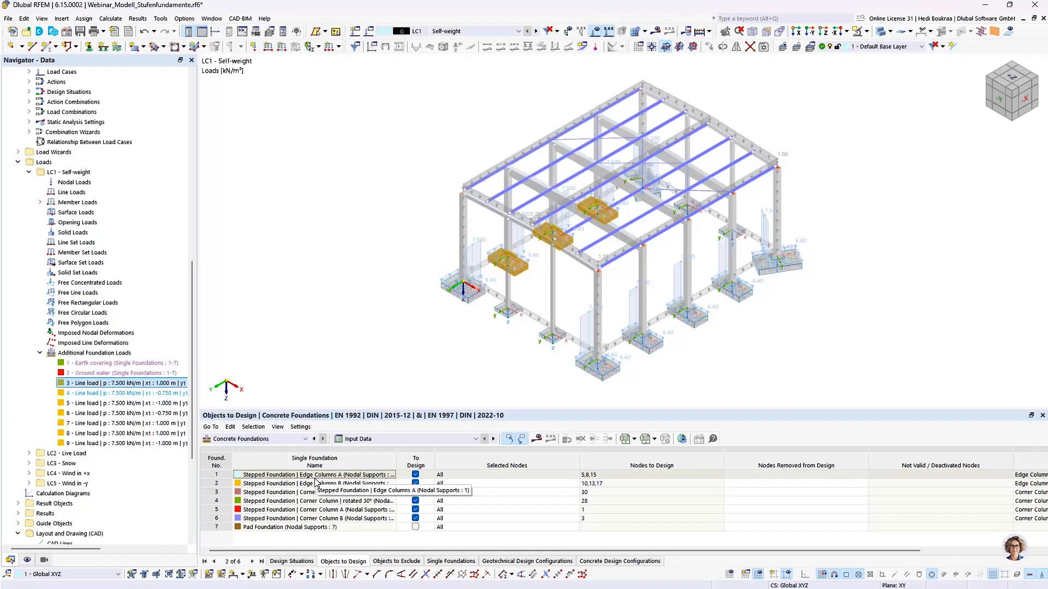
{"action": "left_click", "coordinate": [261, 527]}
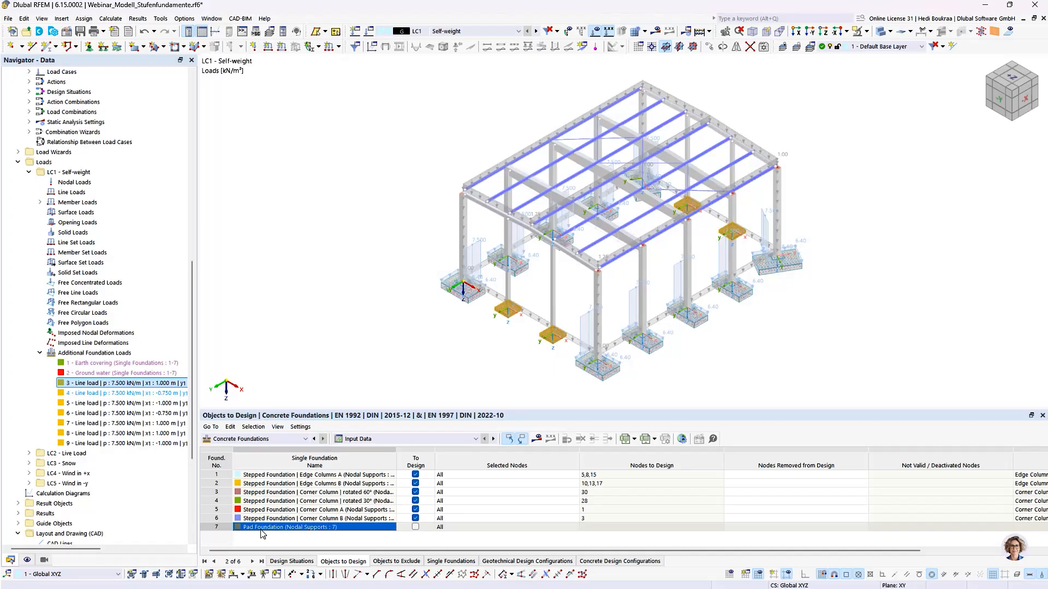
Review the Foundation Geometry table of the concrete foundations, including plate, step and column dimensions
{"action": "left_click", "coordinate": [277, 439]}
{"action": "left_click", "coordinate": [281, 440]}
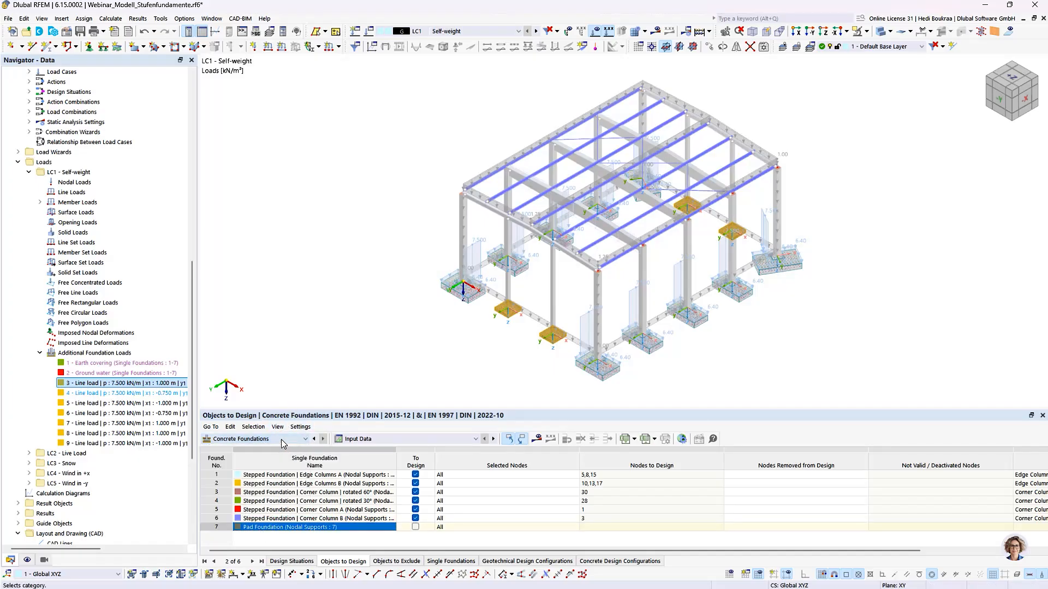
{"action": "left_click", "coordinate": [352, 441]}
{"action": "left_click", "coordinate": [360, 446]}
{"action": "left_click", "coordinate": [358, 440]}
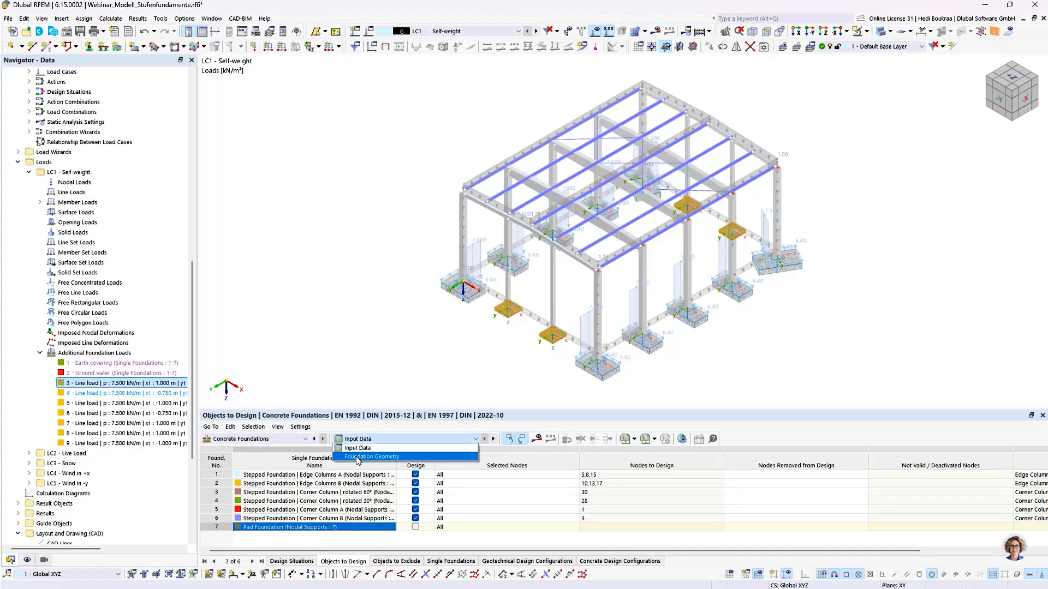
{"action": "left_click", "coordinate": [358, 457]}
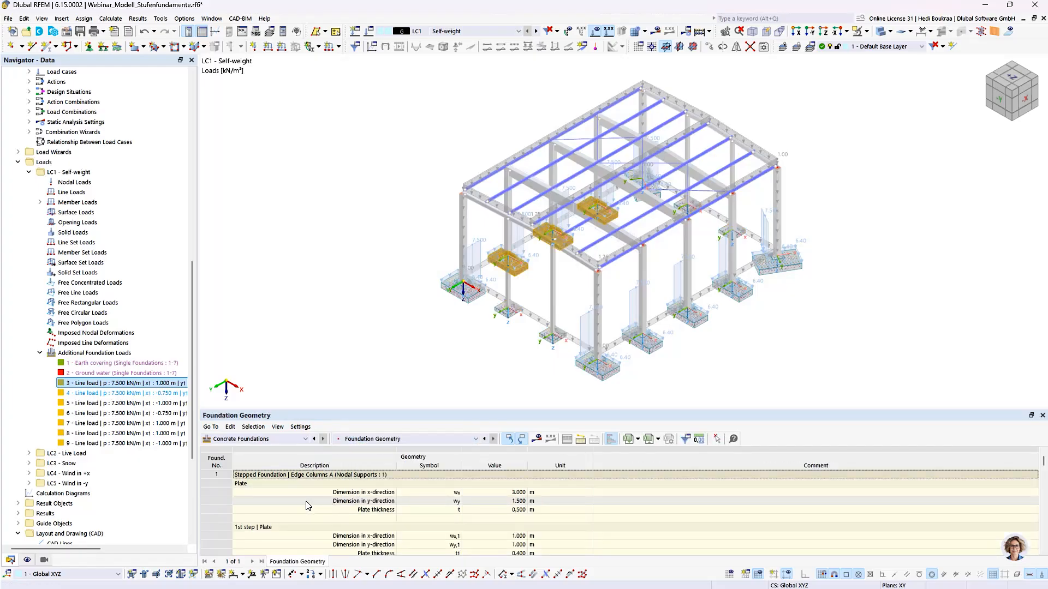
{"action": "scroll", "coordinate": [308, 506], "scroll_direction": "down", "scroll_amount": 8}
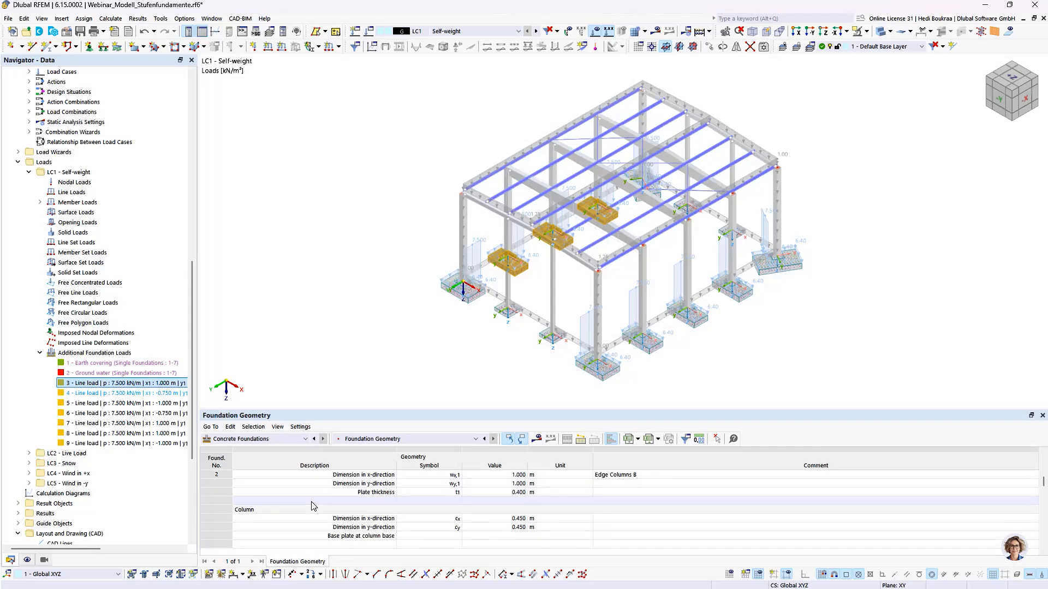
{"action": "scroll", "coordinate": [313, 506], "scroll_direction": "up", "scroll_amount": 8}
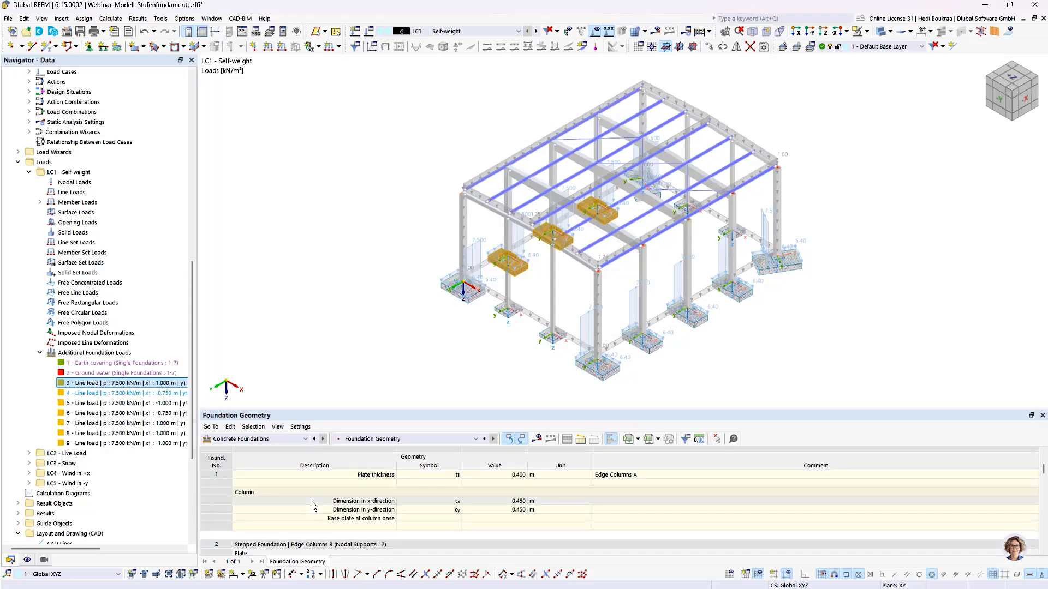
Return to the design situations in the concrete foundations input data and show the foundation design results
{"action": "left_click", "coordinate": [384, 440]}
{"action": "left_click", "coordinate": [386, 447]}
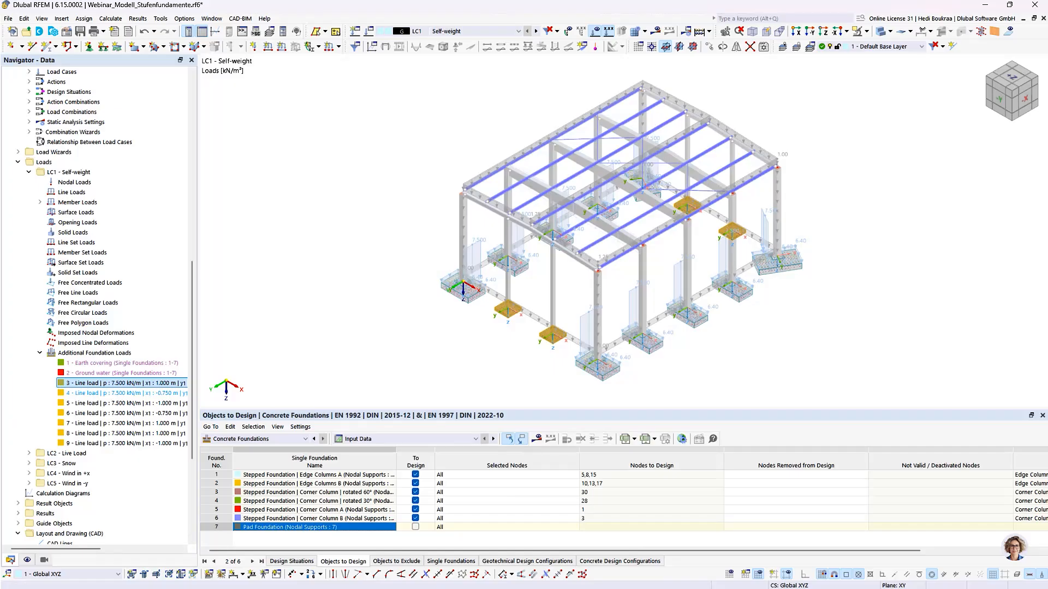
{"action": "left_click", "coordinate": [281, 563]}
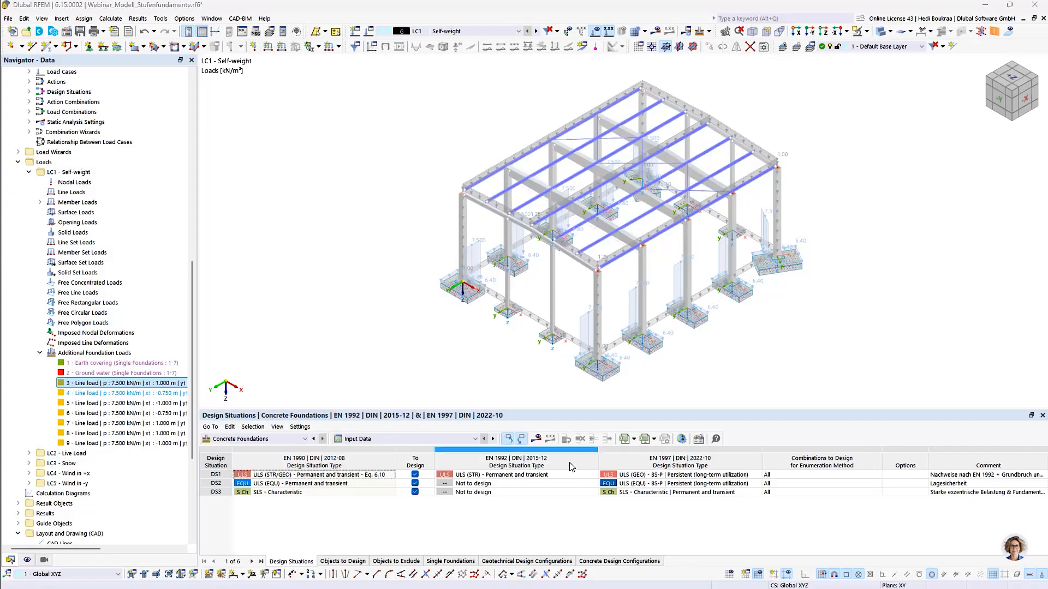
{"action": "left_click", "coordinate": [536, 438]}
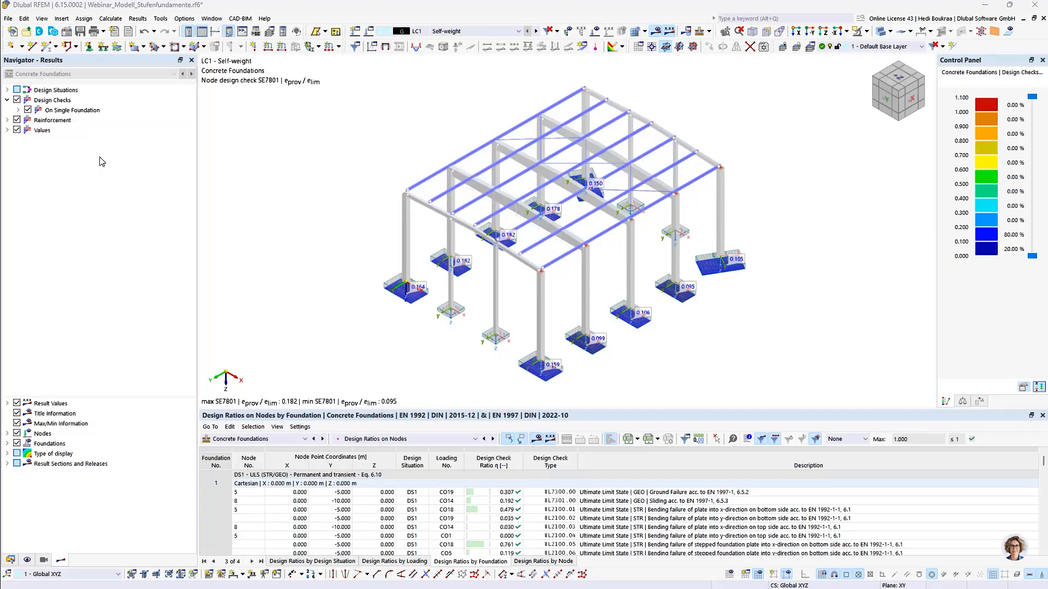
Expand the design checks on single foundations and display the ratio envelope Max. of All Values on the model
{"action": "left_click", "coordinate": [7, 100]}
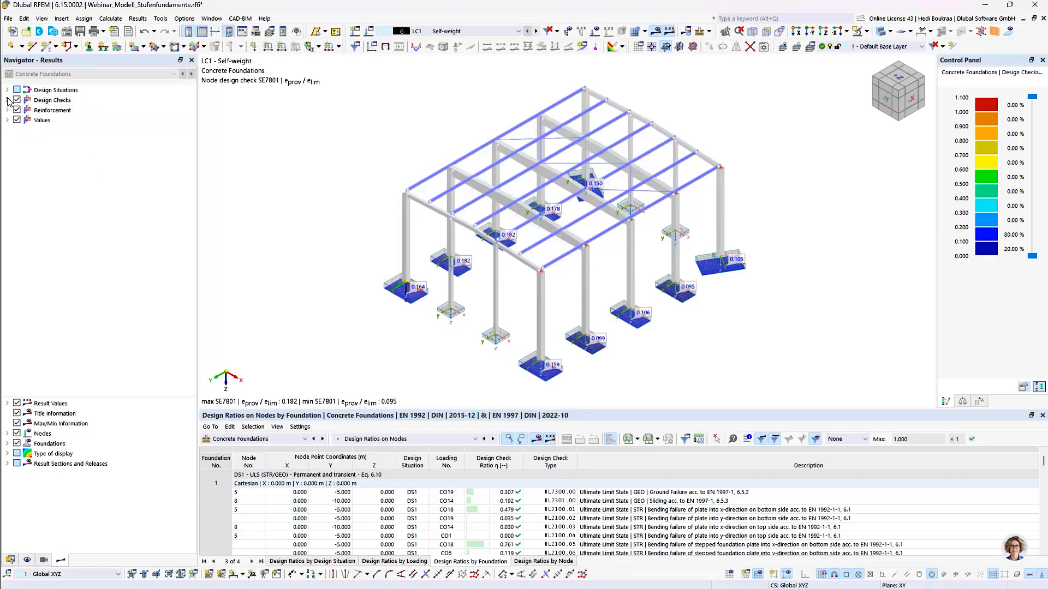
{"action": "left_click", "coordinate": [103, 105]}
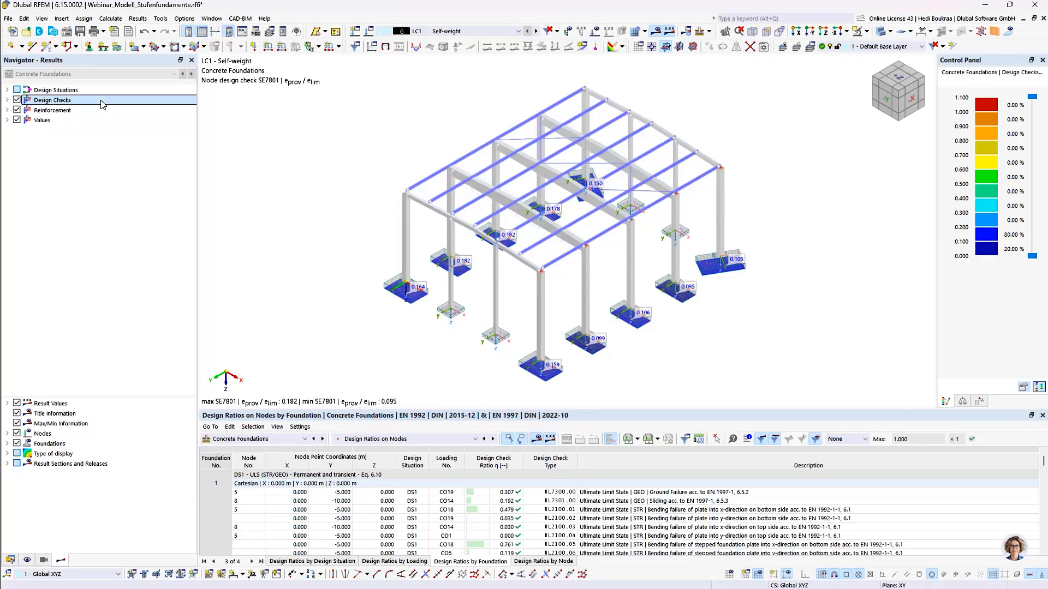
{"action": "left_click", "coordinate": [102, 111]}
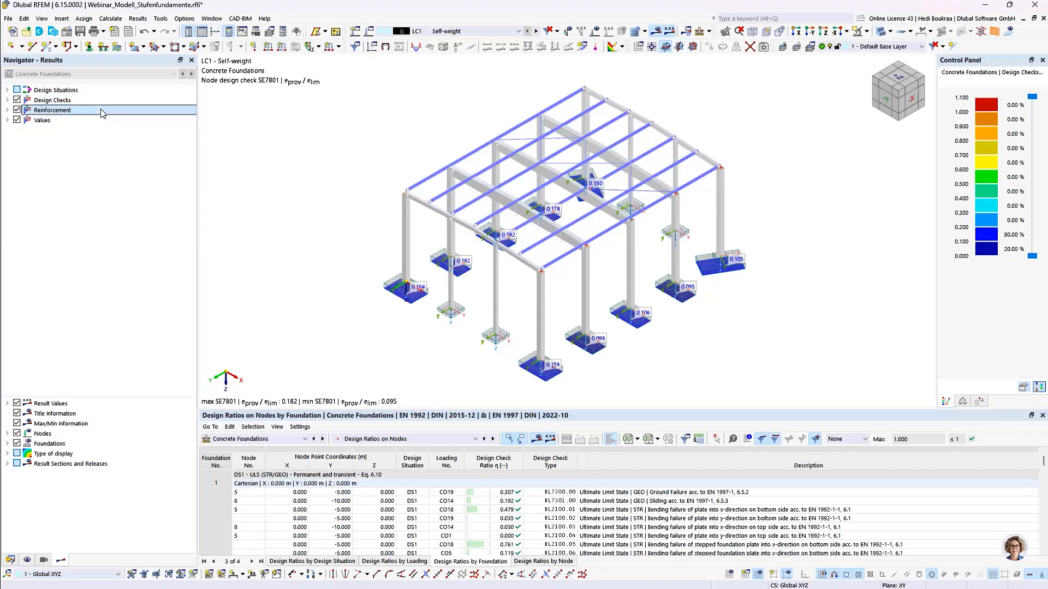
{"action": "left_click", "coordinate": [82, 102]}
{"action": "double_click", "coordinate": [74, 102]}
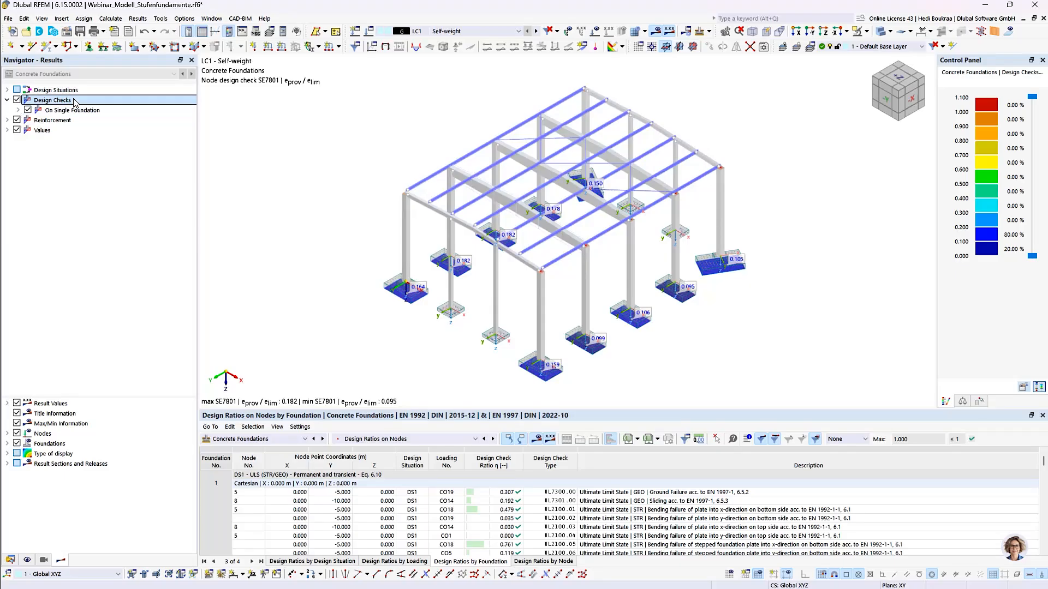
{"action": "double_click", "coordinate": [76, 111]}
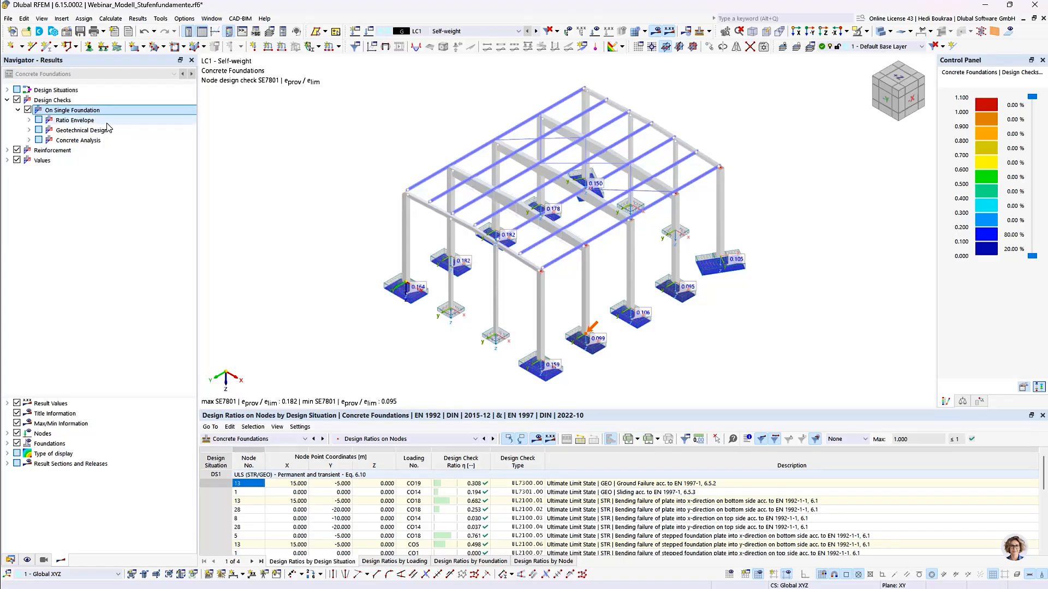
{"action": "double_click", "coordinate": [108, 123]}
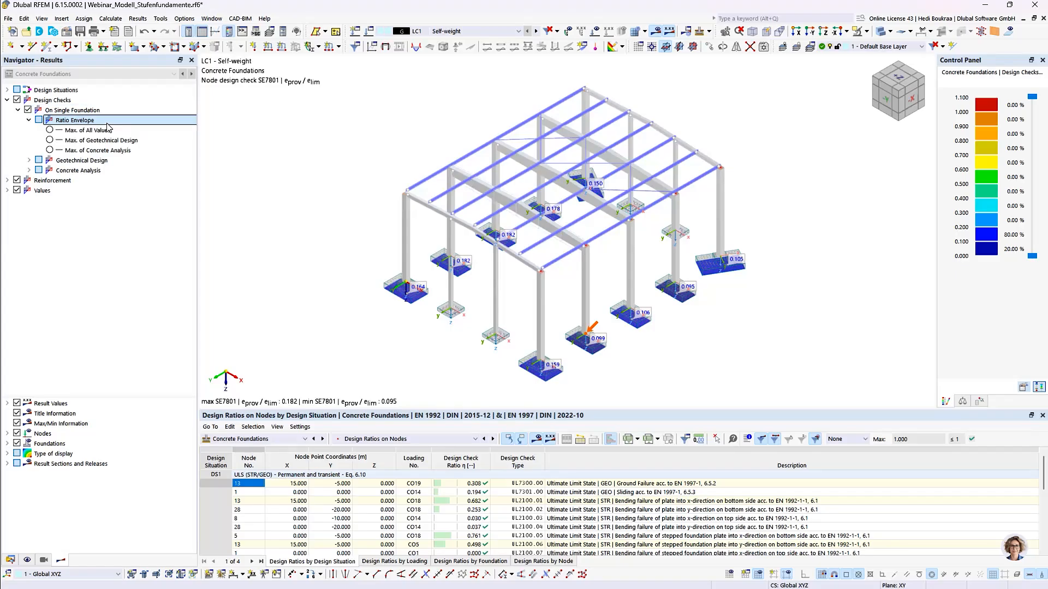
{"action": "left_click", "coordinate": [49, 131]}
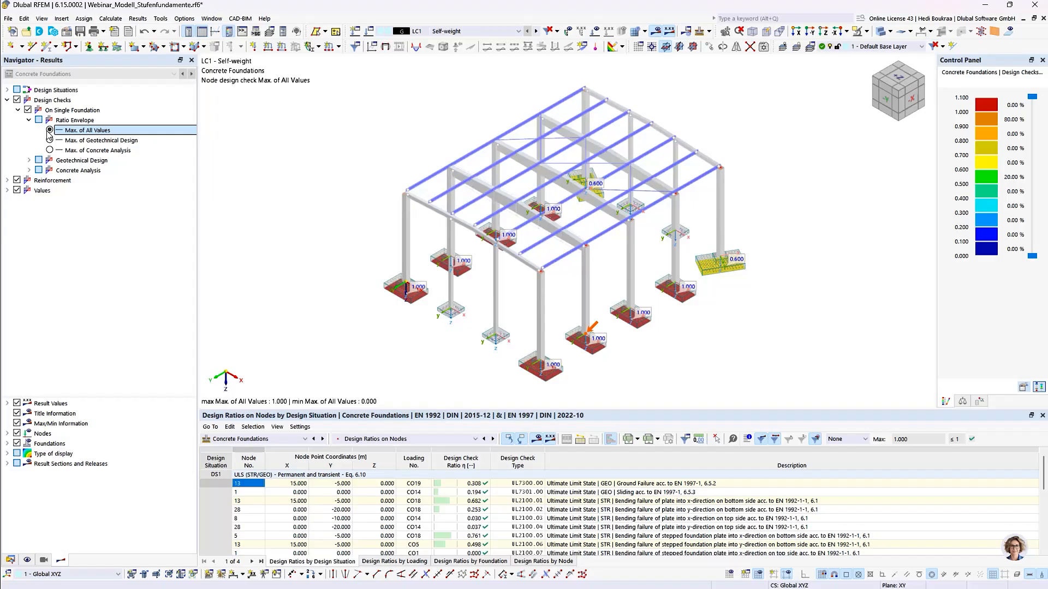
Display the geotechnical ultimate limit state check UL7300 on the foundations
{"action": "double_click", "coordinate": [54, 161]}
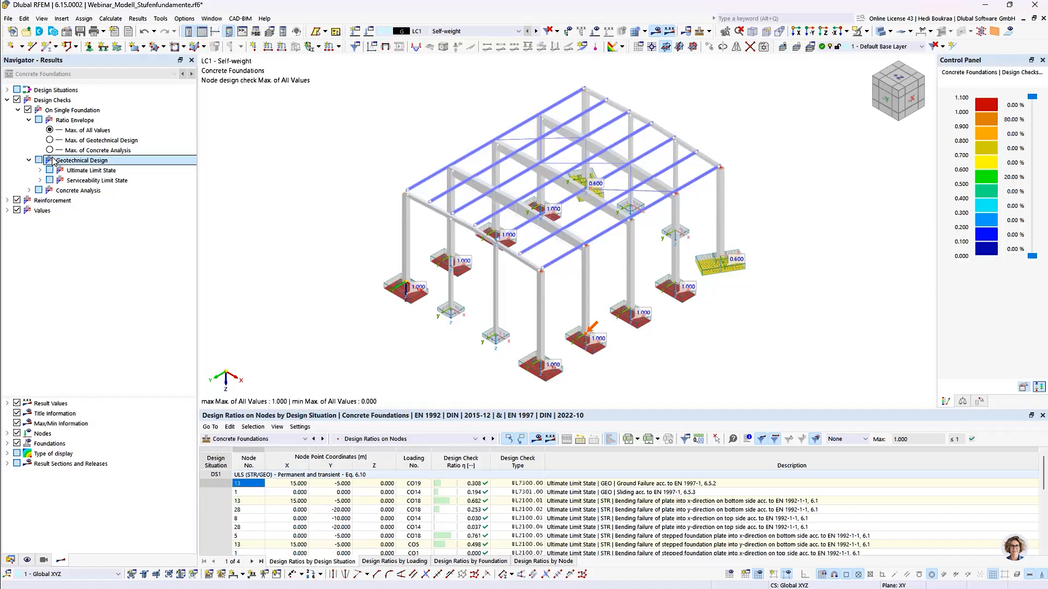
{"action": "double_click", "coordinate": [99, 174]}
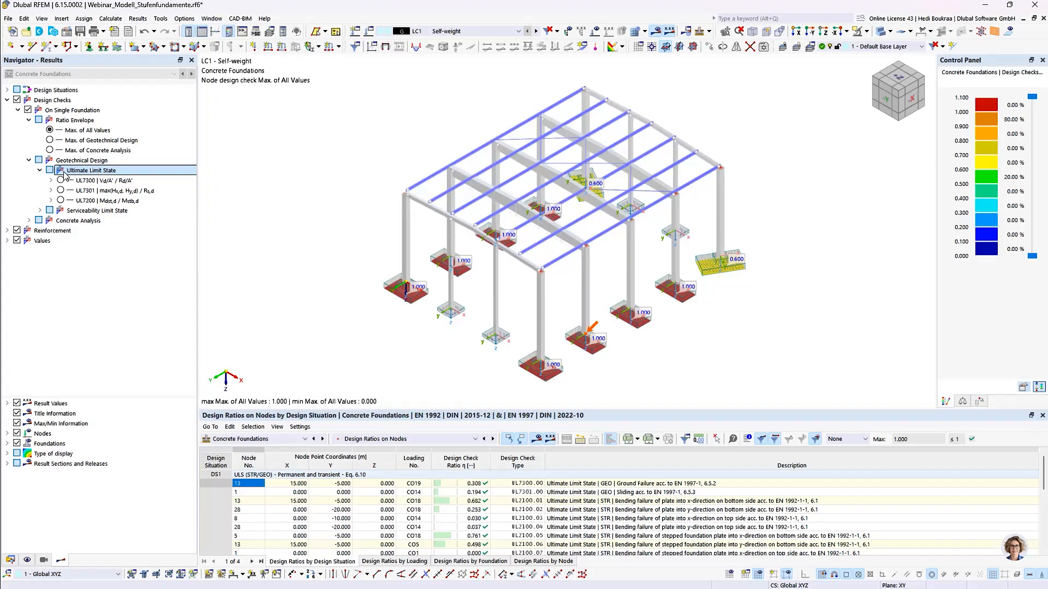
{"action": "left_click", "coordinate": [61, 180]}
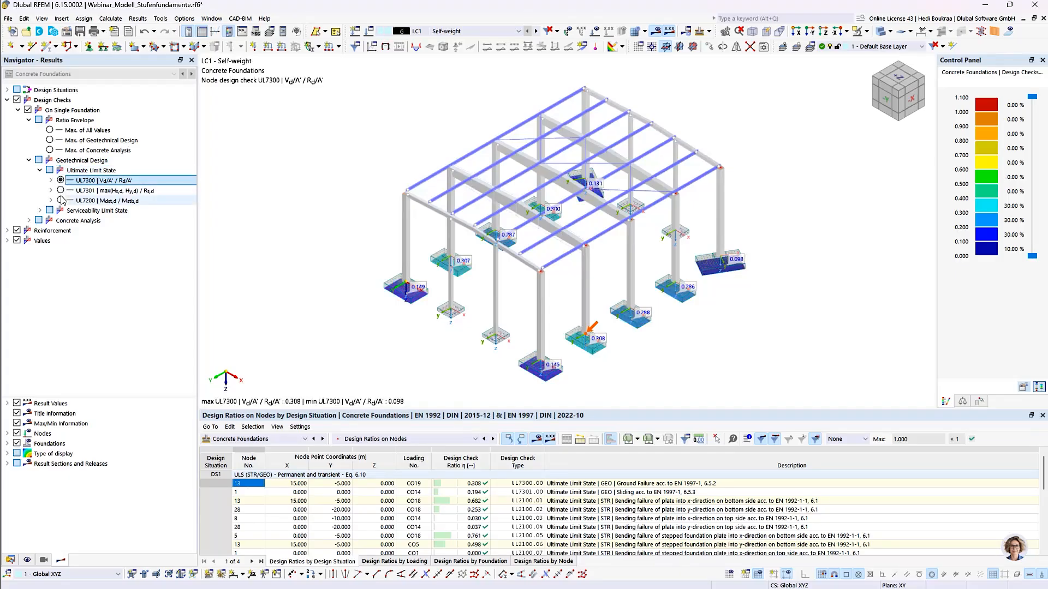
Display the geotechnical ultimate limit state checks UL7301 and UL7200 and the serviceability checks SE7800 and SE7801 on the foundations
{"action": "left_click", "coordinate": [61, 190]}
{"action": "left_click", "coordinate": [61, 201]}
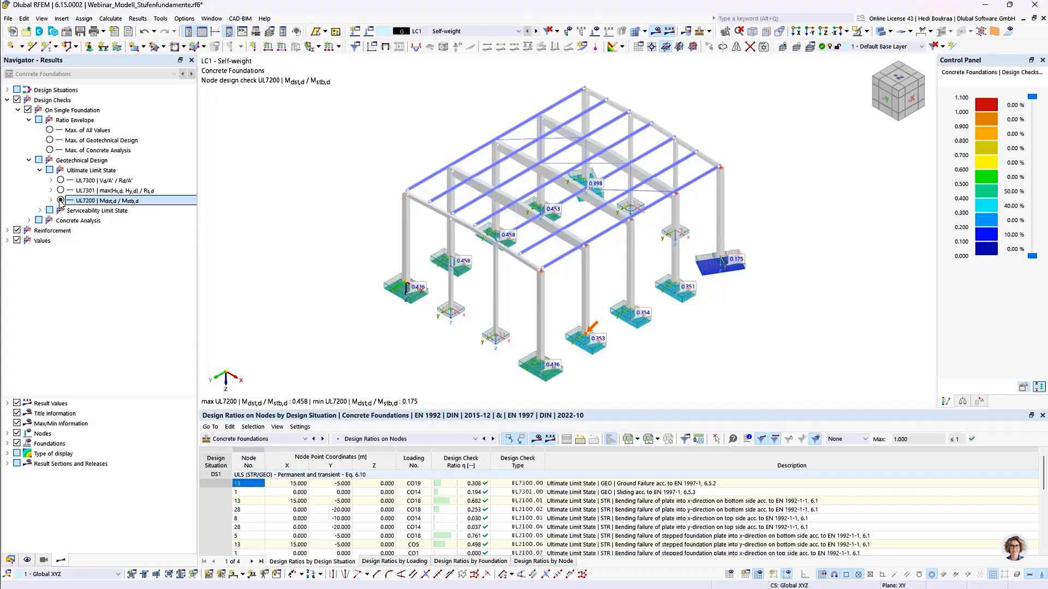
{"action": "double_click", "coordinate": [101, 212]}
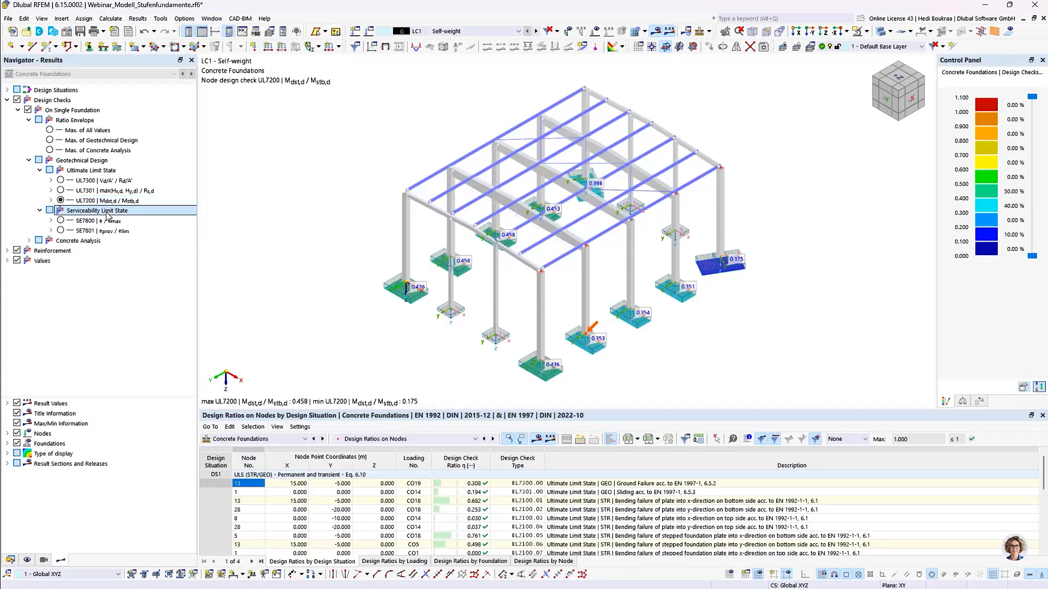
{"action": "left_click", "coordinate": [60, 220]}
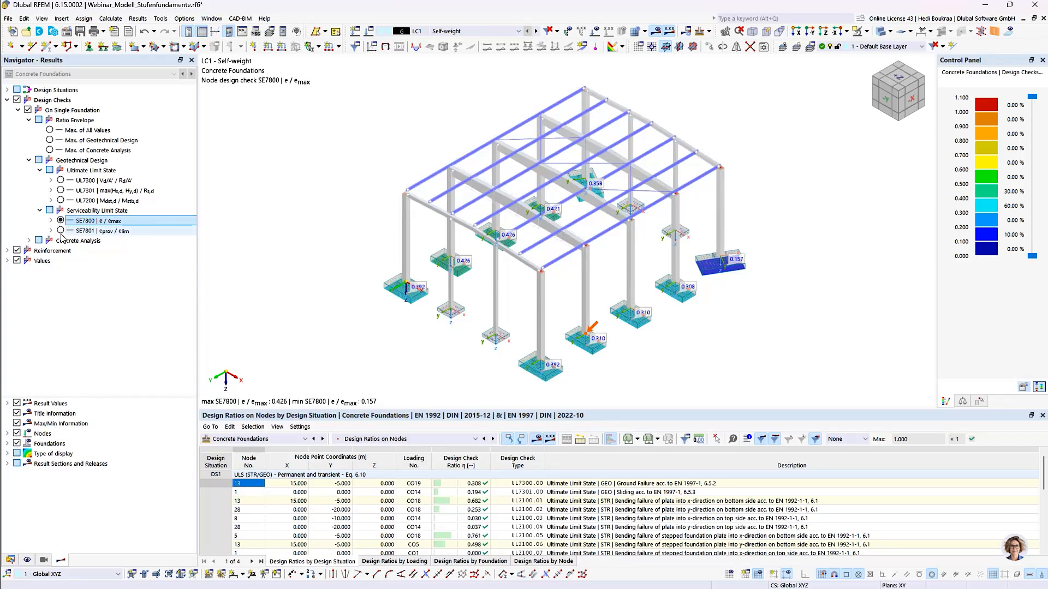
{"action": "left_click", "coordinate": [61, 231]}
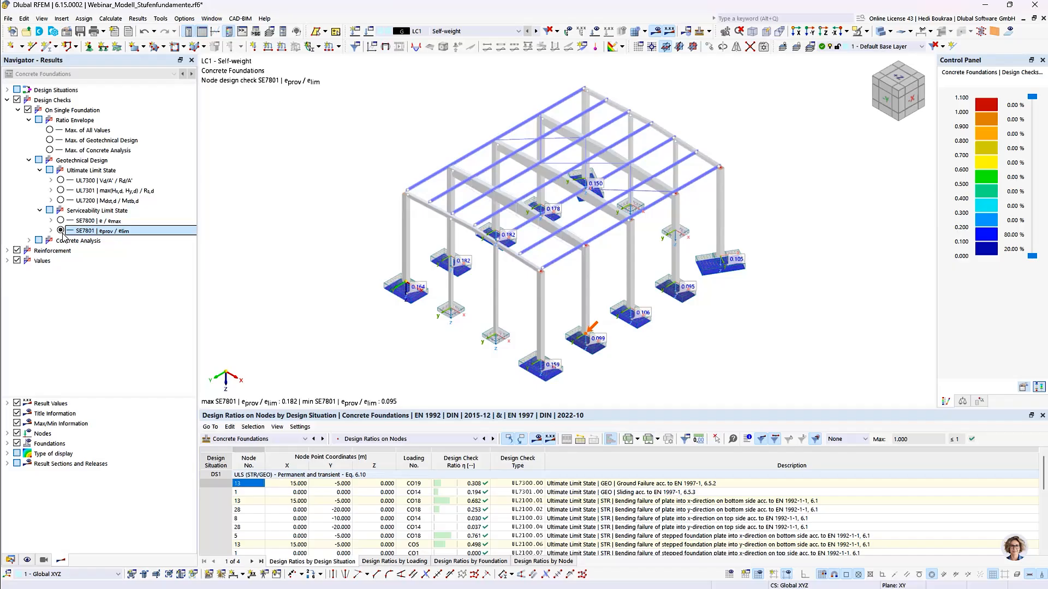
Expand the concrete analysis ultimate limit state checks and display UL2100.01 through UL2100.04 one after another on the foundations
{"action": "double_click", "coordinate": [90, 241]}
{"action": "double_click", "coordinate": [105, 251]}
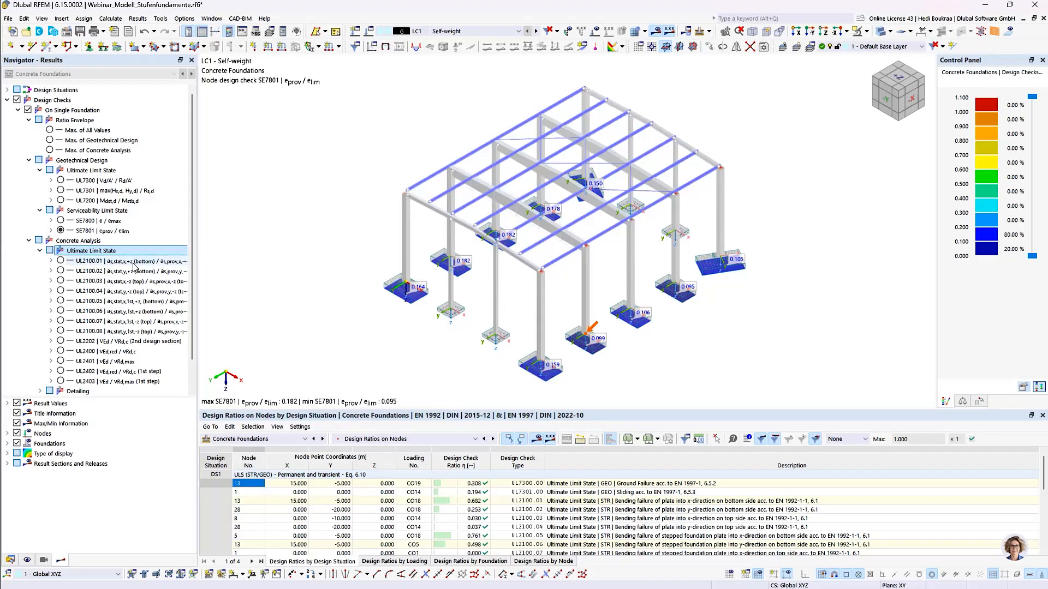
{"action": "left_click", "coordinate": [61, 261]}
{"action": "left_click", "coordinate": [61, 272]}
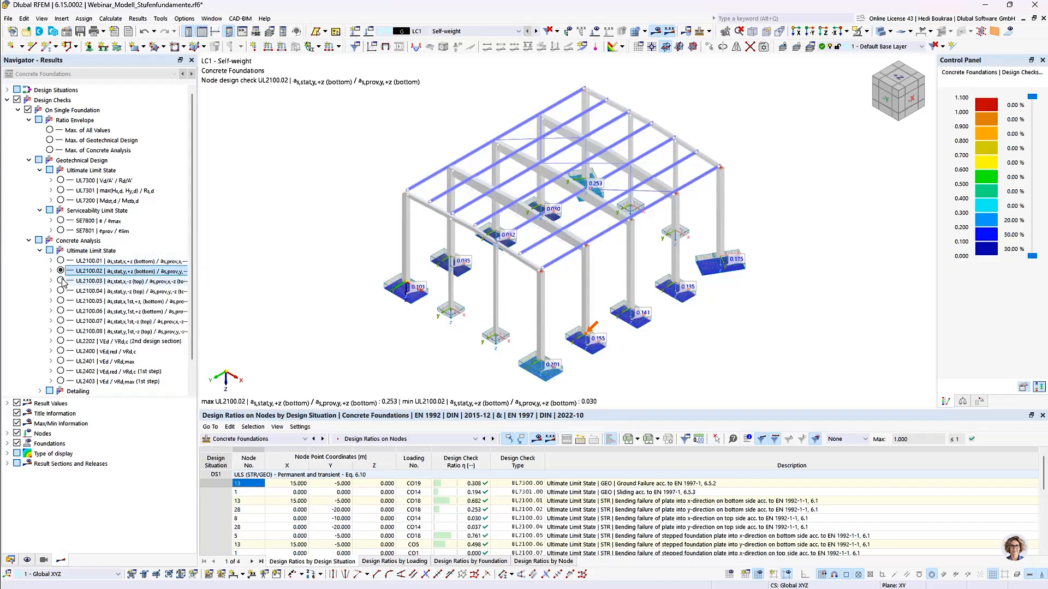
{"action": "left_click", "coordinate": [60, 281]}
{"action": "left_click", "coordinate": [61, 291]}
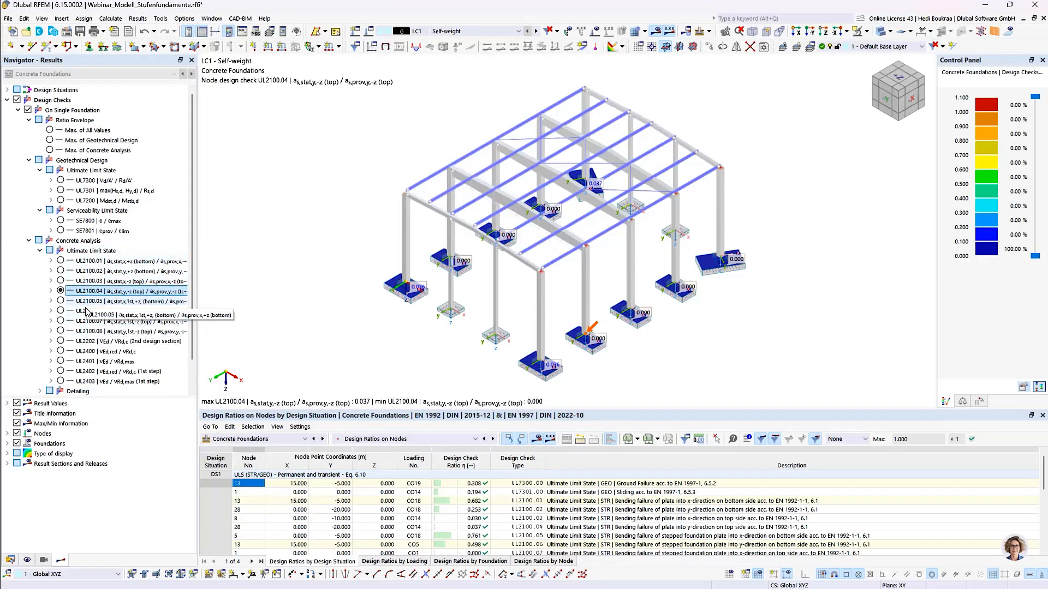
Display concrete check UL2202 (2nd design section), compare UL2400 with UL2402 (1st step), and select the Detailing checks
{"action": "left_click", "coordinate": [60, 341]}
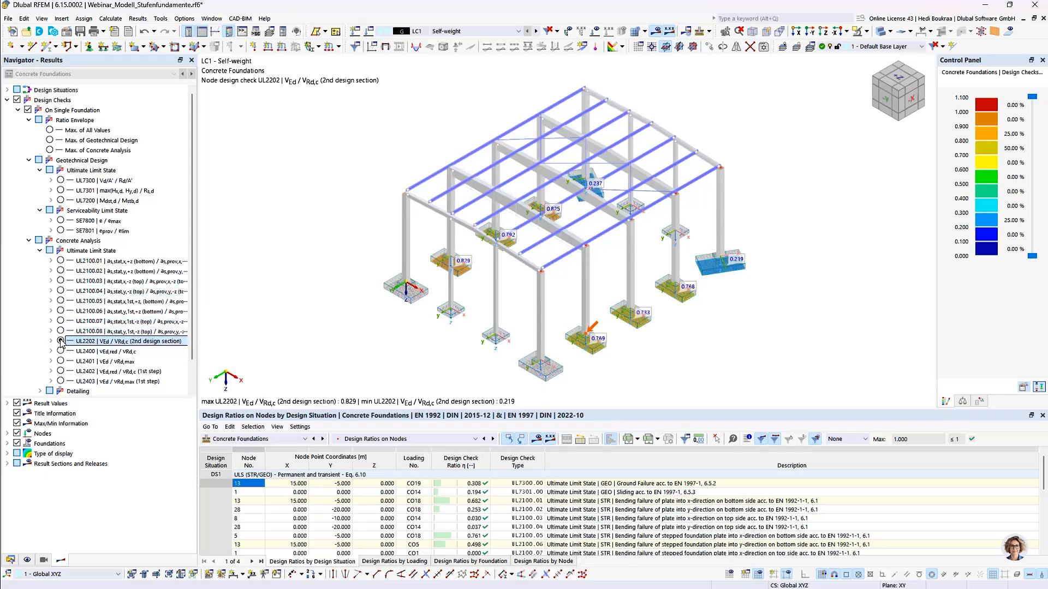
{"action": "left_click", "coordinate": [61, 351]}
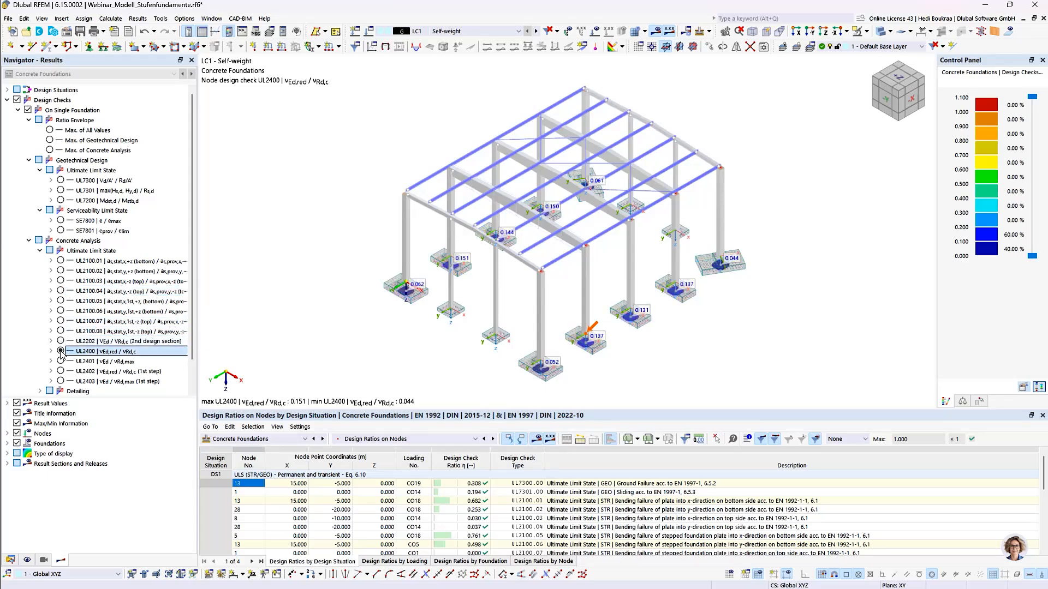
{"action": "left_click", "coordinate": [60, 371]}
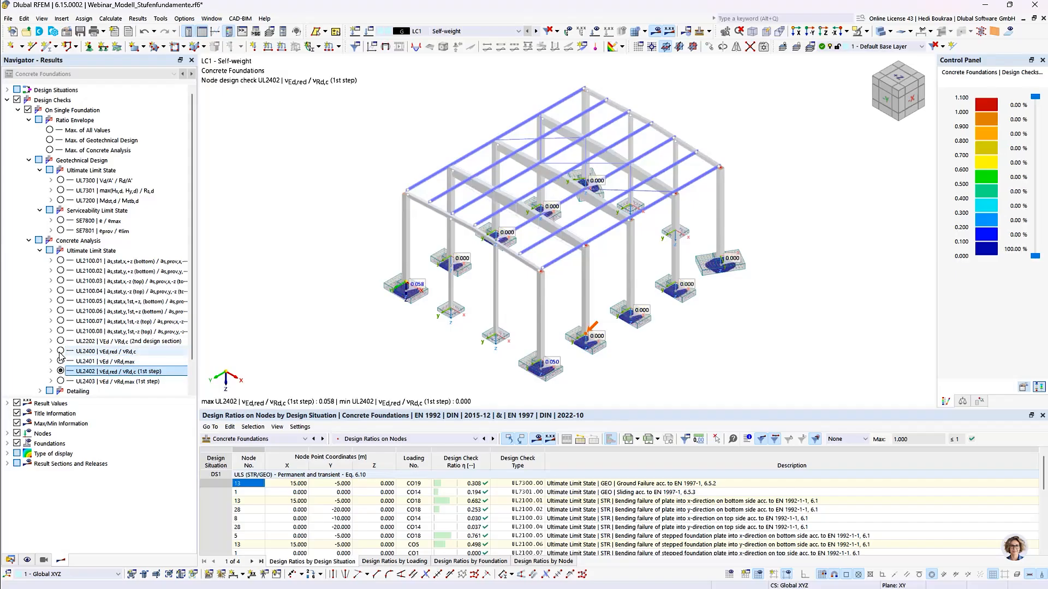
{"action": "left_click", "coordinate": [60, 351]}
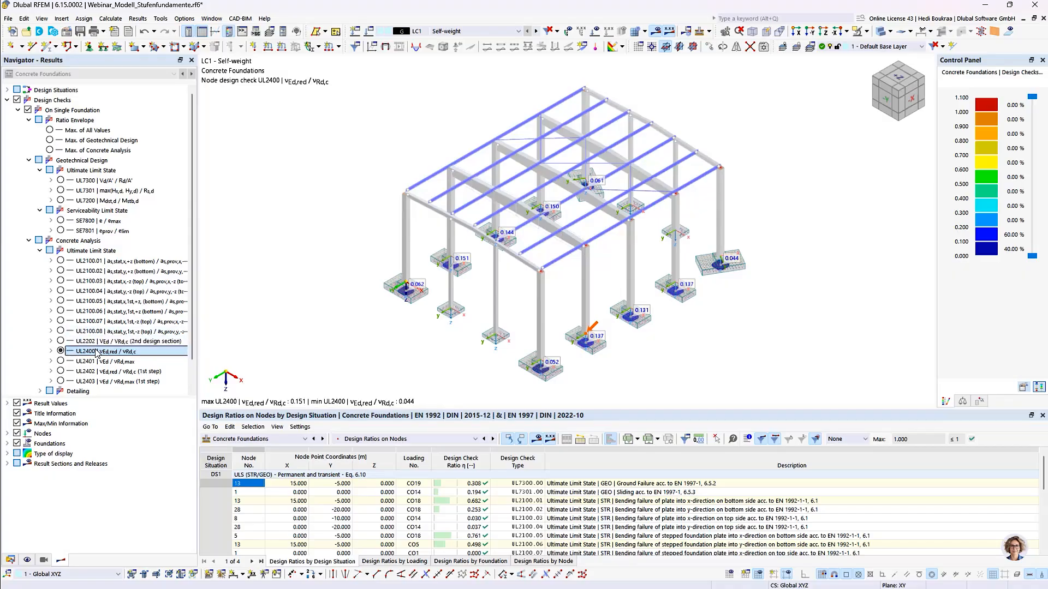
{"action": "left_click", "coordinate": [61, 372]}
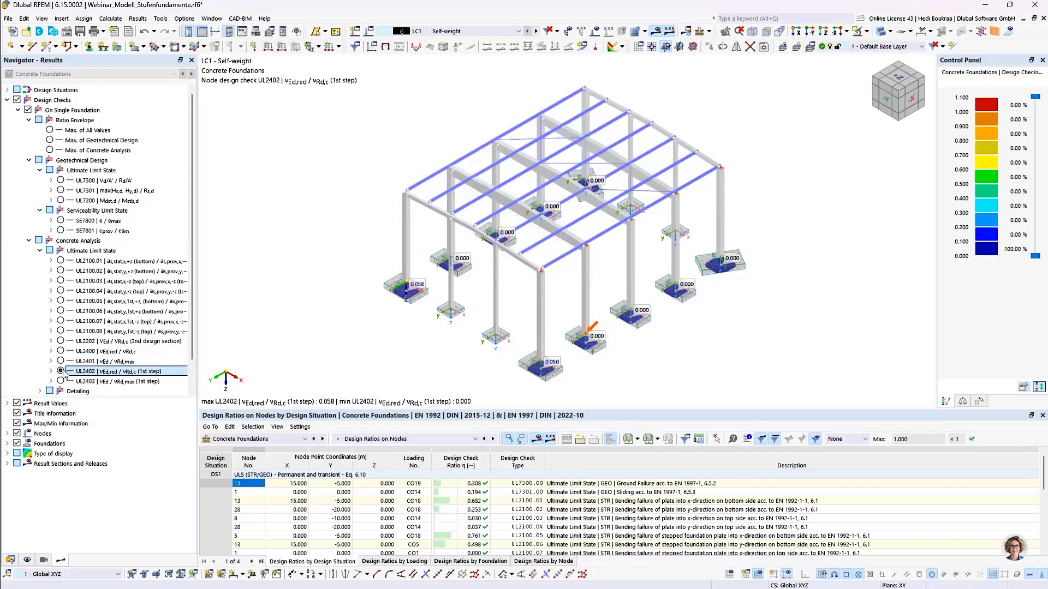
{"action": "scroll", "coordinate": [52, 312], "scroll_direction": "down", "scroll_amount": 1}
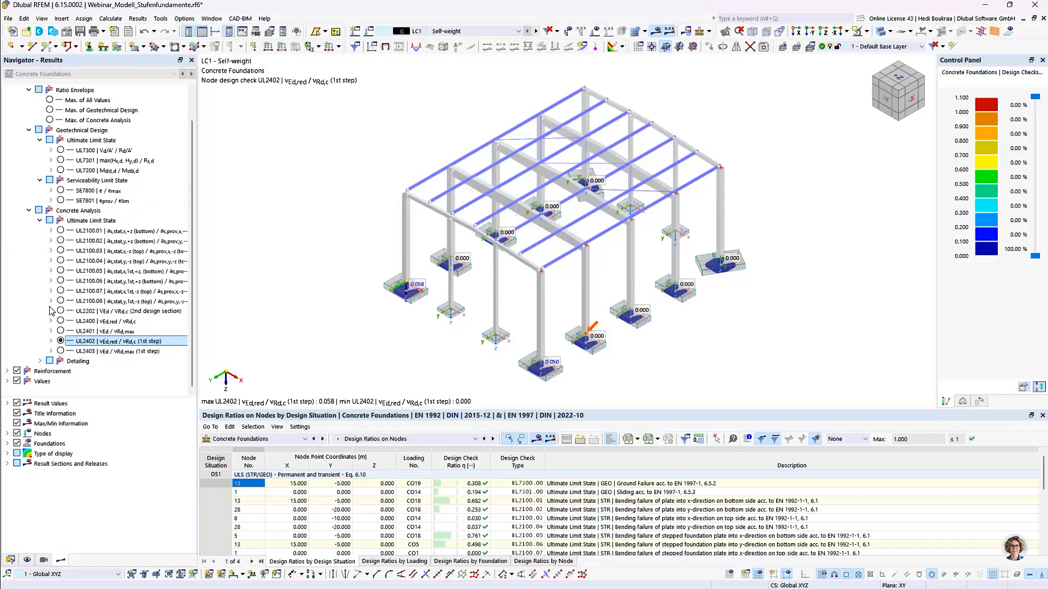
{"action": "left_click", "coordinate": [82, 362]}
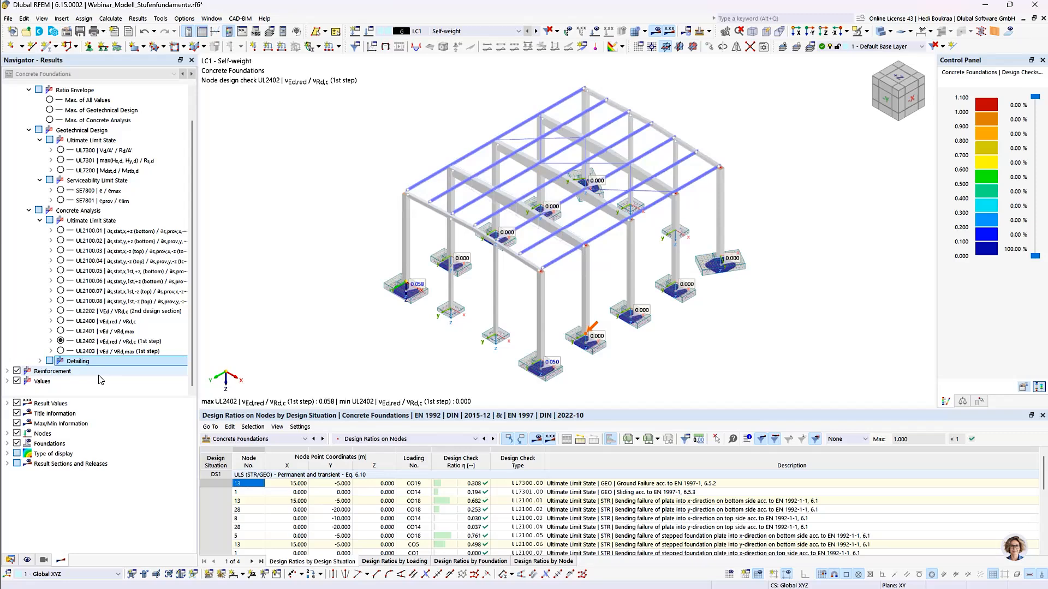
Expand the required plate reinforcement on single foundations and display as,req,x,+z (bottom) on the model
{"action": "left_click", "coordinate": [40, 373]}
{"action": "double_click", "coordinate": [39, 372]}
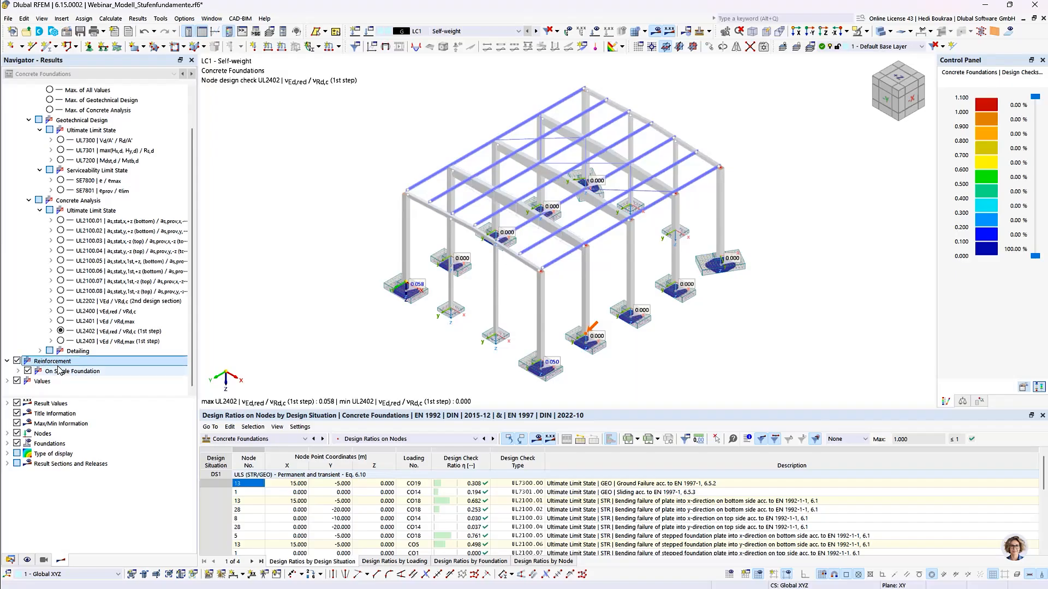
{"action": "double_click", "coordinate": [60, 372]}
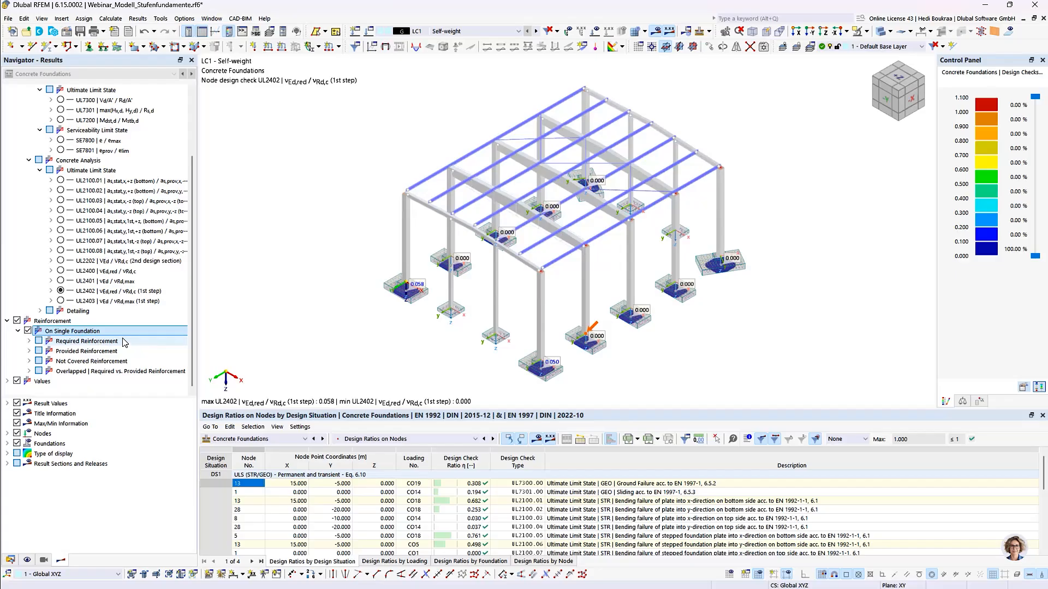
{"action": "left_click", "coordinate": [125, 342]}
{"action": "double_click", "coordinate": [95, 344]}
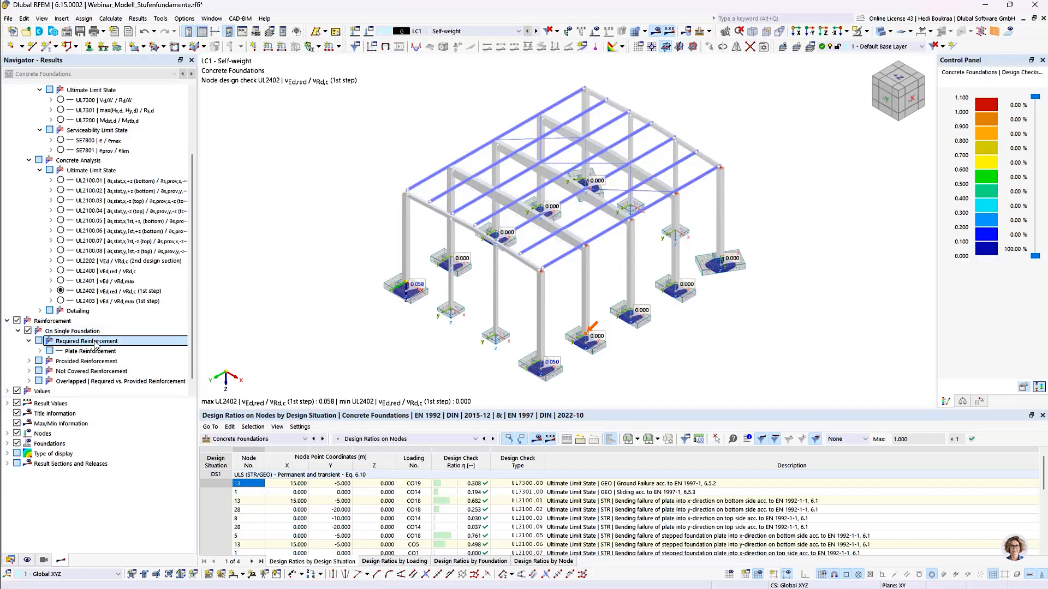
{"action": "double_click", "coordinate": [90, 350]}
{"action": "scroll", "coordinate": [73, 357], "scroll_direction": "down", "scroll_amount": 1}
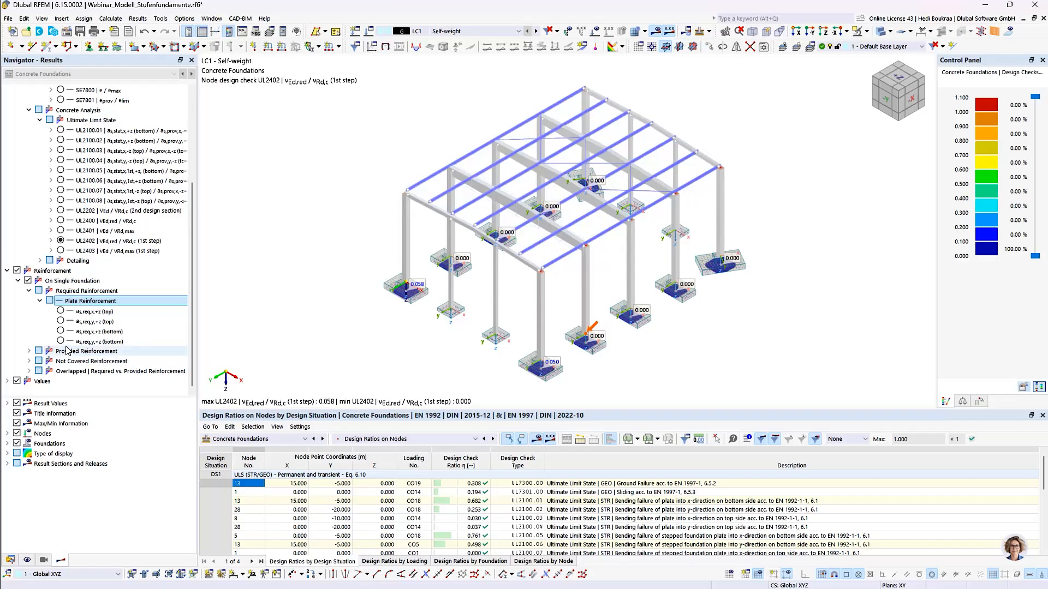
{"action": "left_click", "coordinate": [60, 332]}
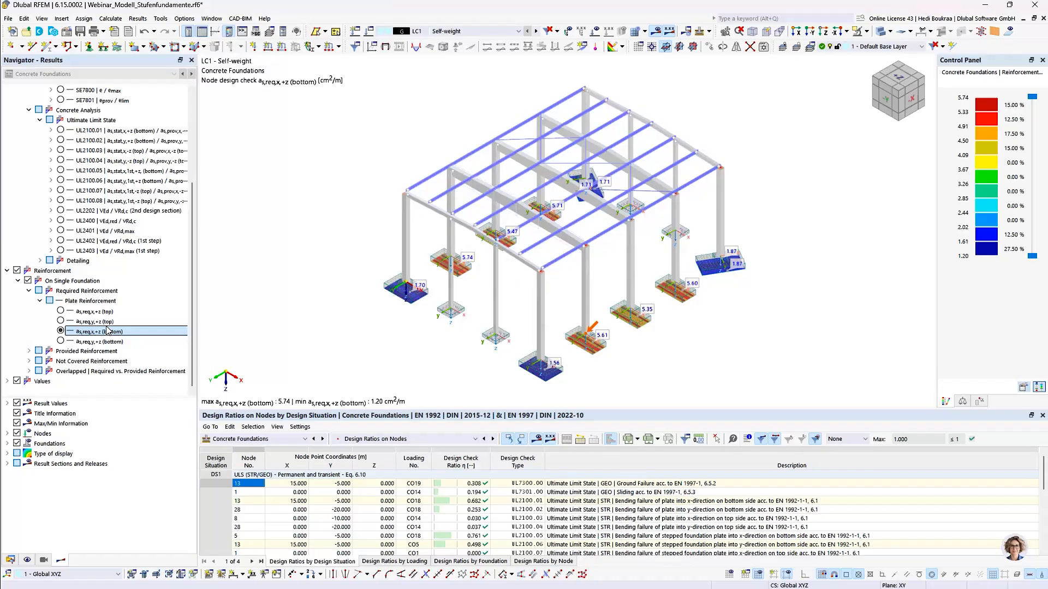
Highlight the Provided, Not Covered and Overlapped Required vs. Provided reinforcement categories in the single foundation results
{"action": "left_click", "coordinate": [92, 355]}
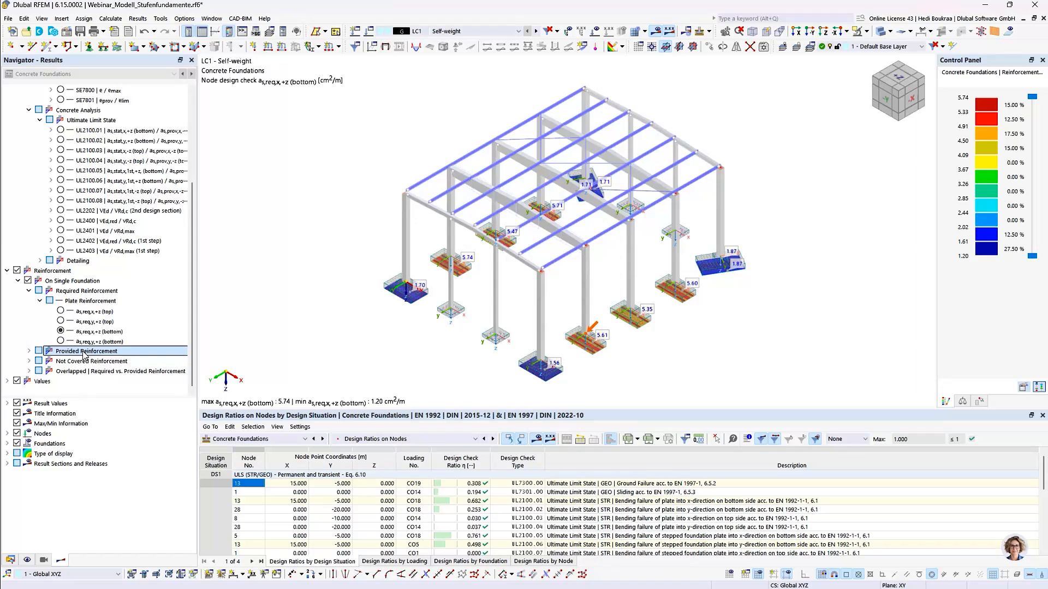
{"action": "left_click", "coordinate": [64, 362]}
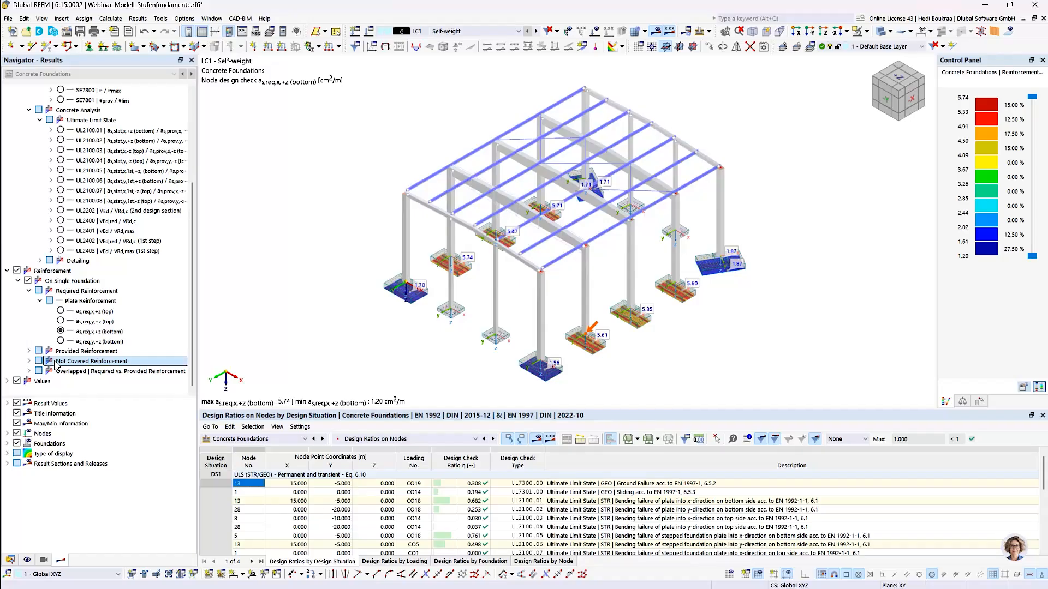
{"action": "left_click", "coordinate": [87, 372]}
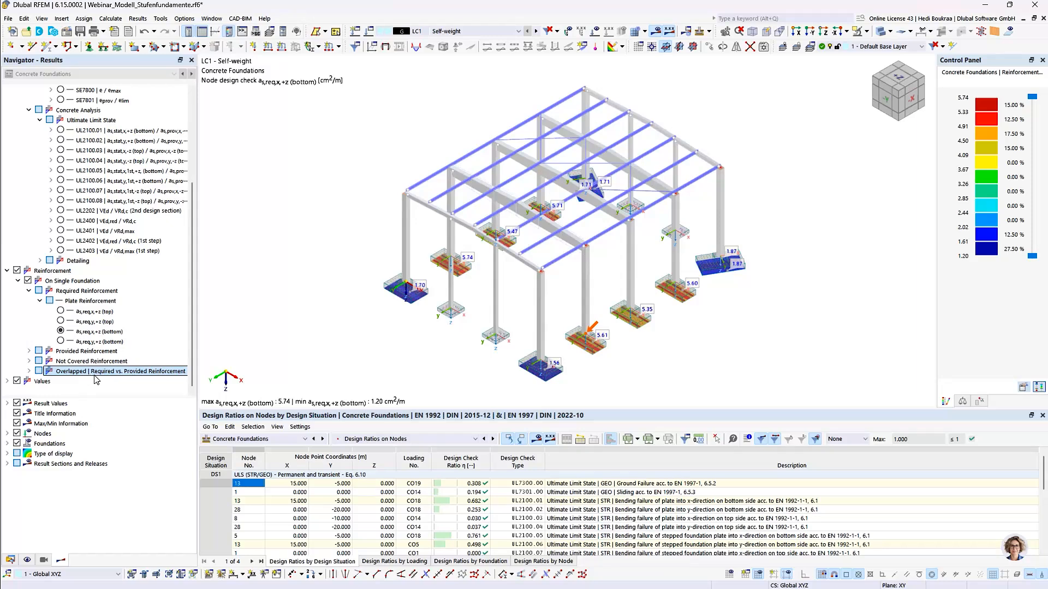
Review the DS1 ground failure, sliding and foundation plate bending checks in the Design Ratios on Nodes table
{"action": "left_click", "coordinate": [369, 440]}
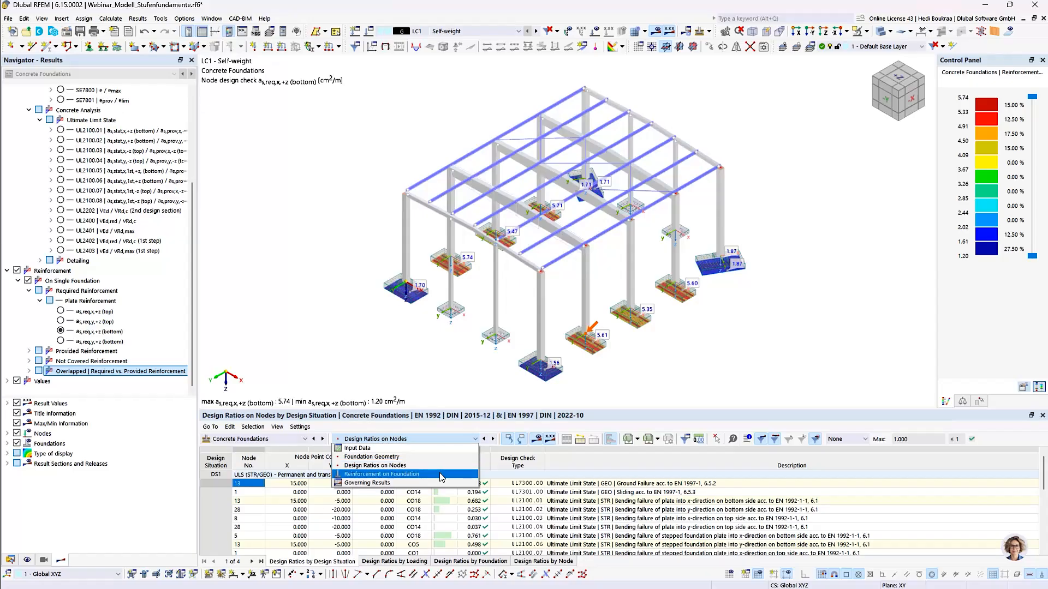
{"action": "left_click", "coordinate": [433, 439]}
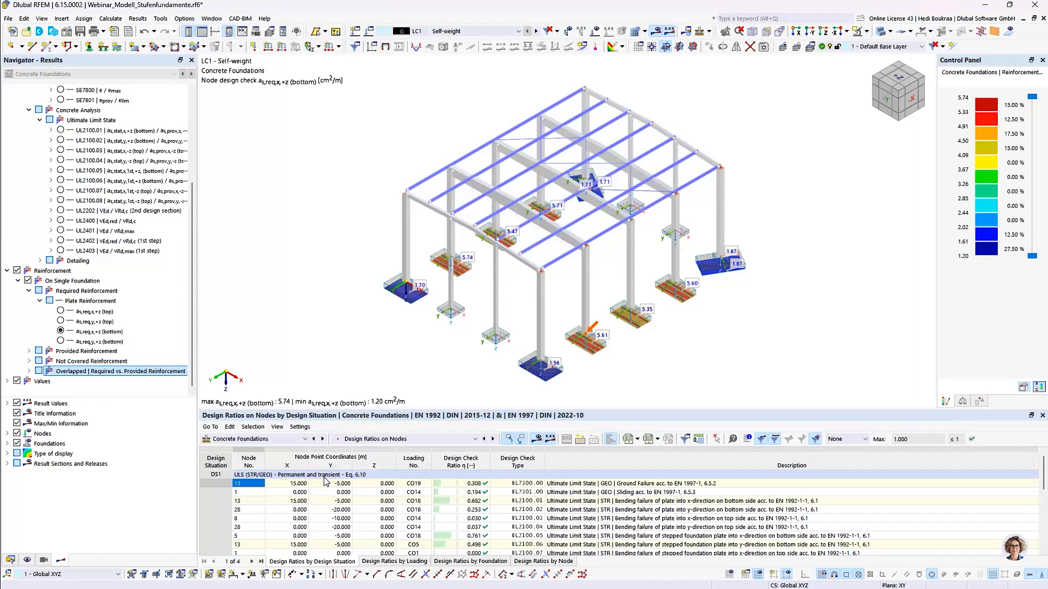
{"action": "left_click", "coordinate": [549, 484]}
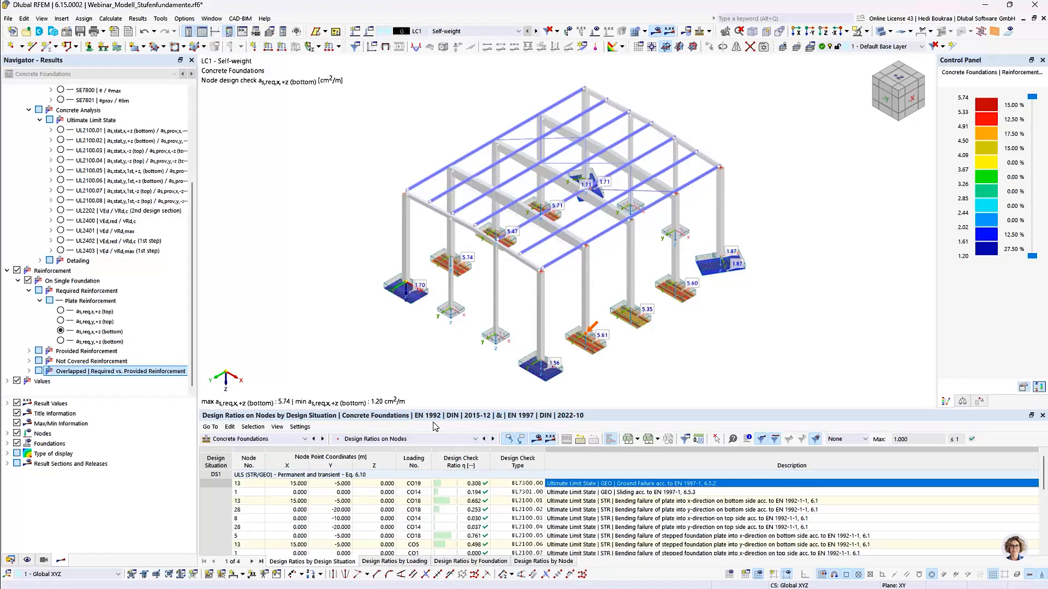
{"action": "key", "text": "Down"}
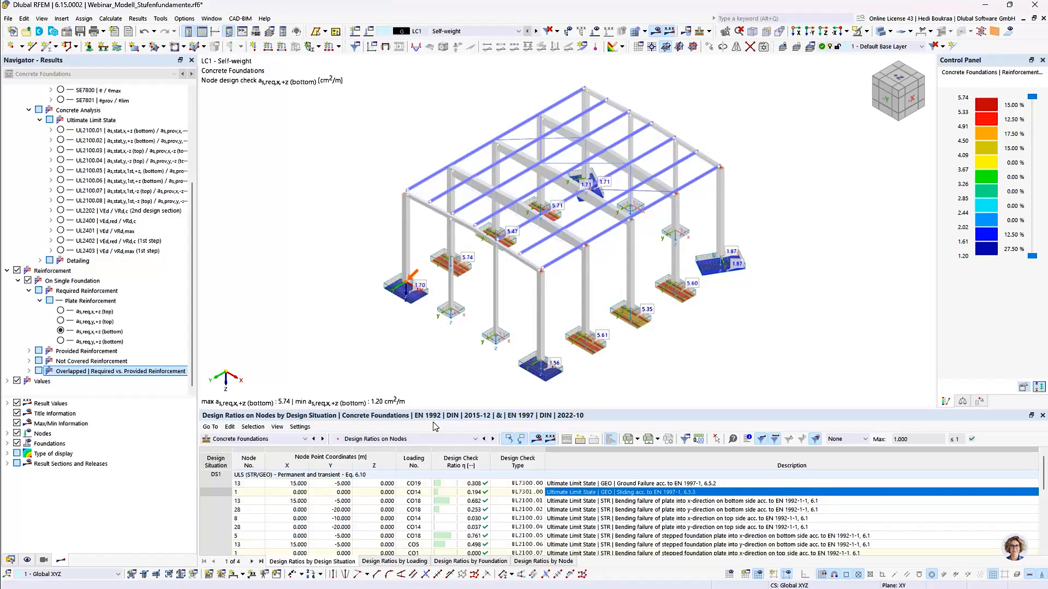
{"action": "key", "text": "Down"}
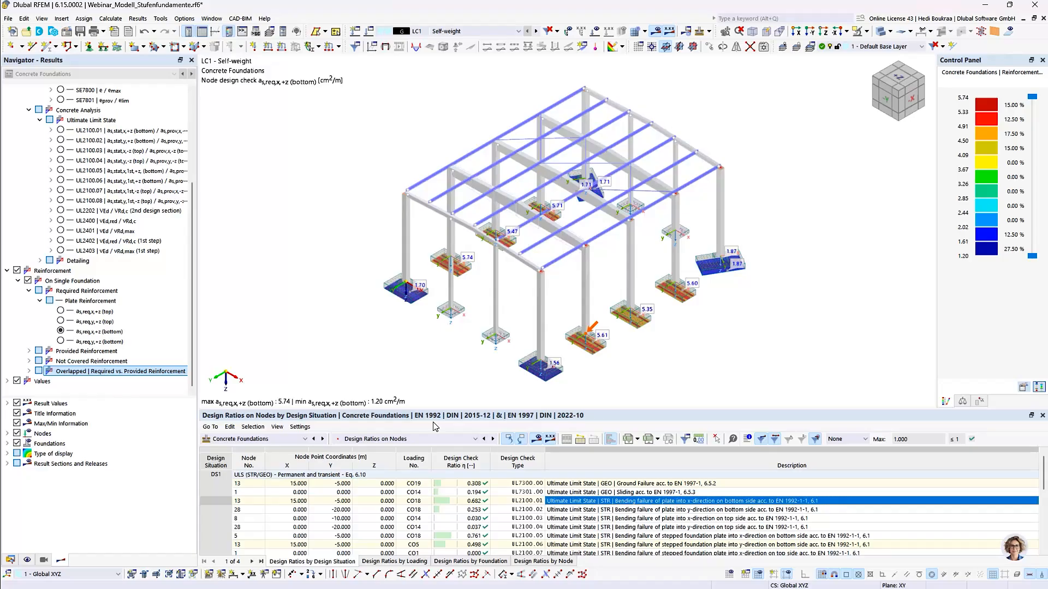
{"action": "key", "text": "shift+Down"}
{"action": "key", "text": "shift+Down"}
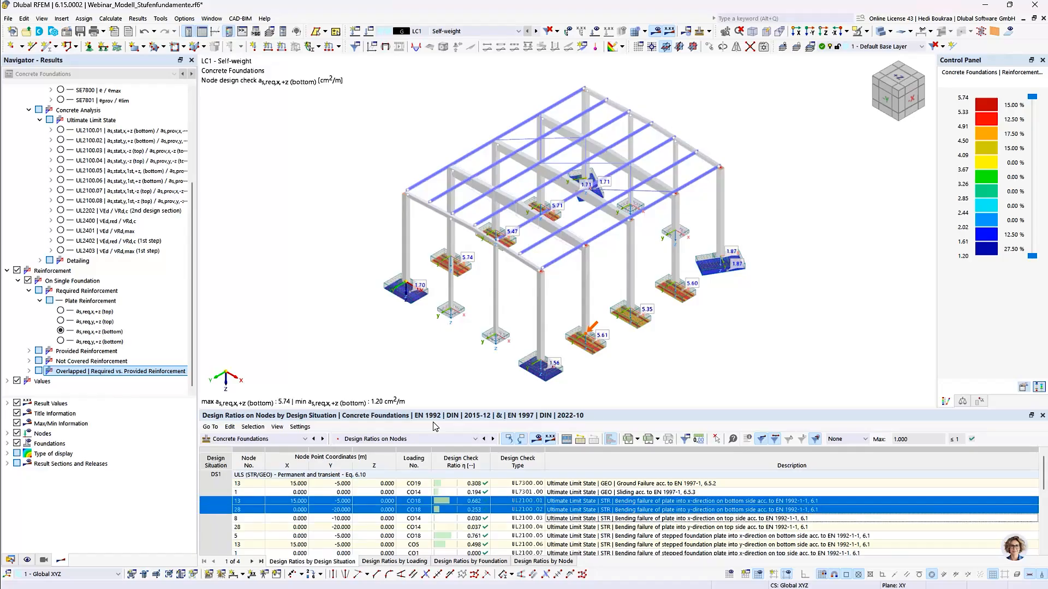
{"action": "key", "text": "shift+Down"}
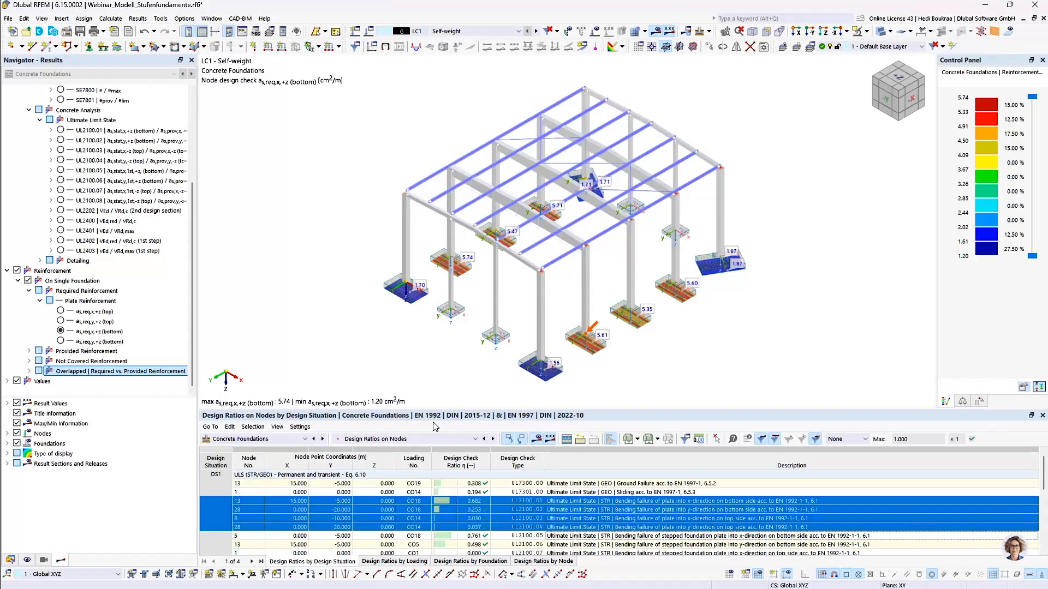
Review the DS1 stepped foundation plate bending checks, followed by the shear and punching resistance checks
{"action": "key", "text": "Down"}
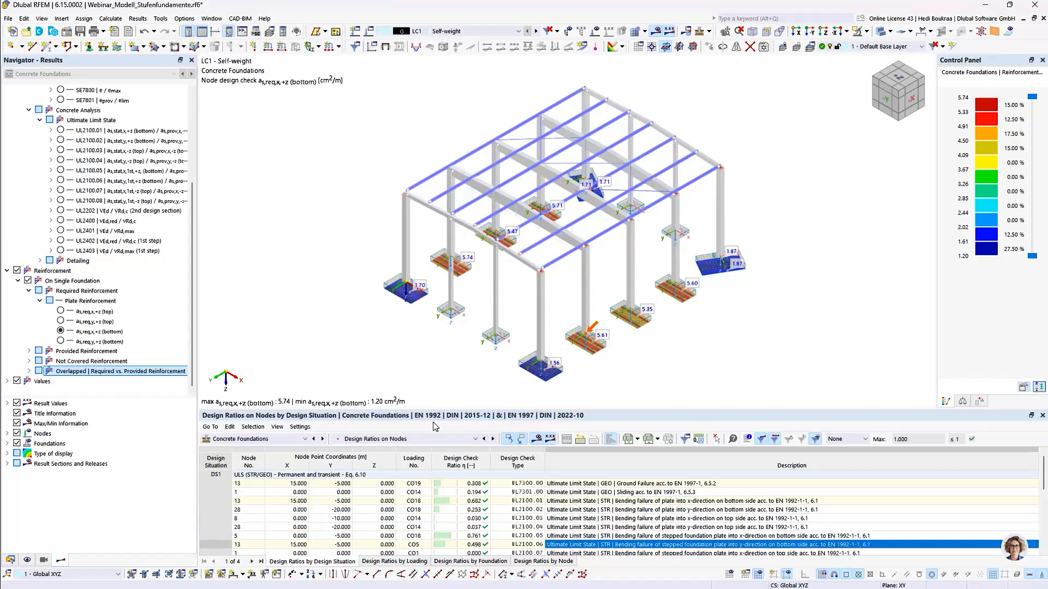
{"action": "key", "text": "Up"}
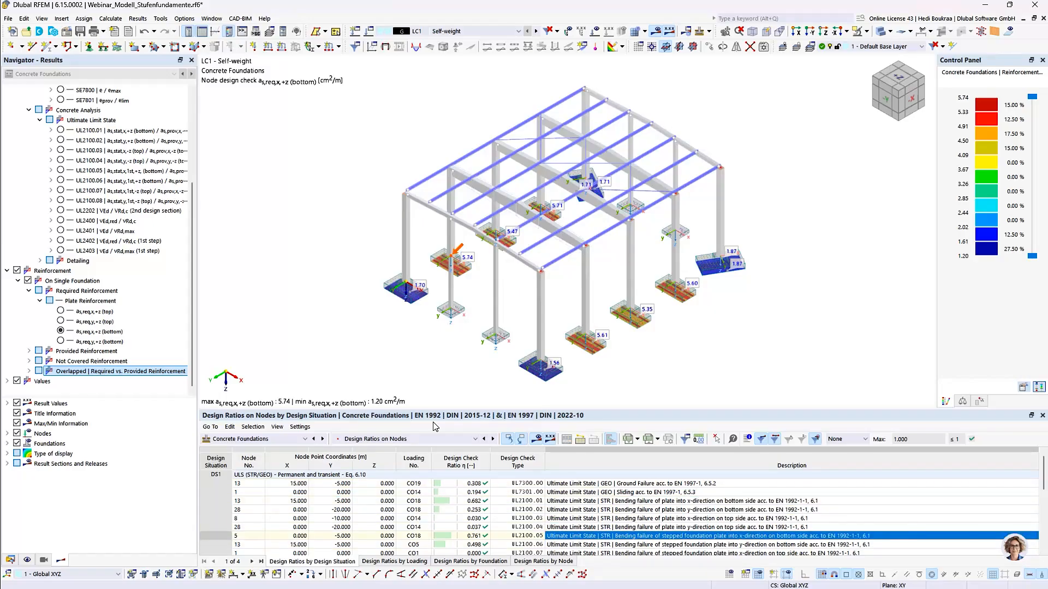
{"action": "key", "text": "shift+Down"}
{"action": "key", "text": "shift+Down"}
{"action": "key", "text": "shift+Down"}
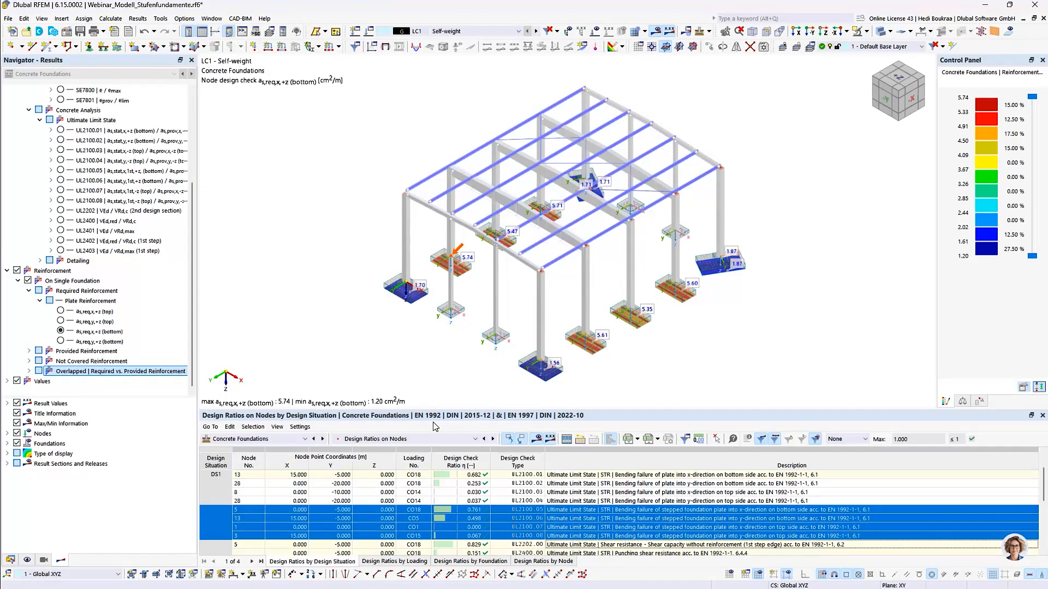
{"action": "key", "text": "Down"}
{"action": "key", "text": "Down"}
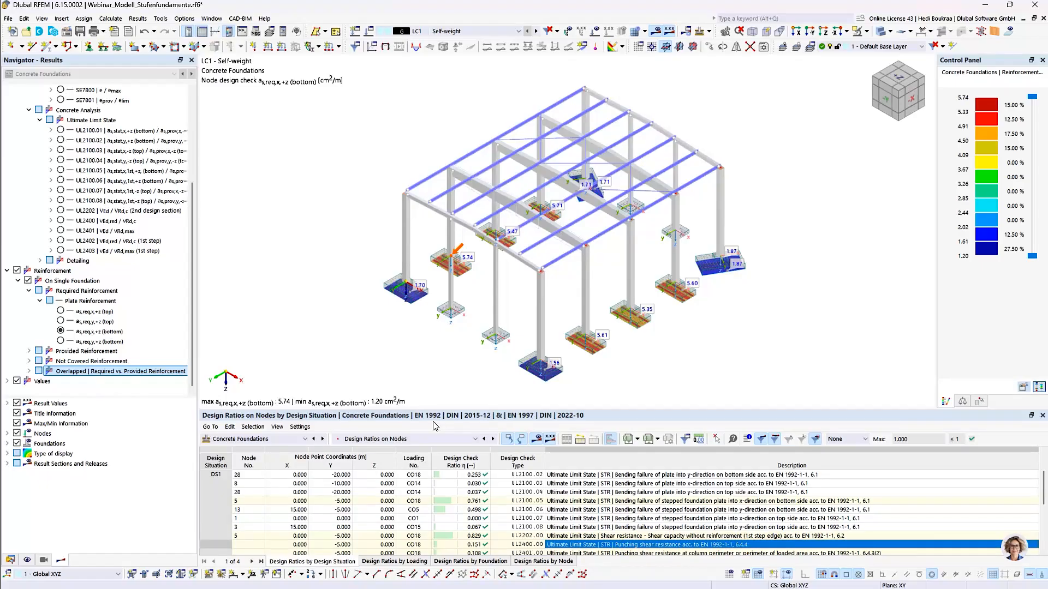
{"action": "scroll", "coordinate": [437, 481], "scroll_direction": "down", "scroll_amount": 3}
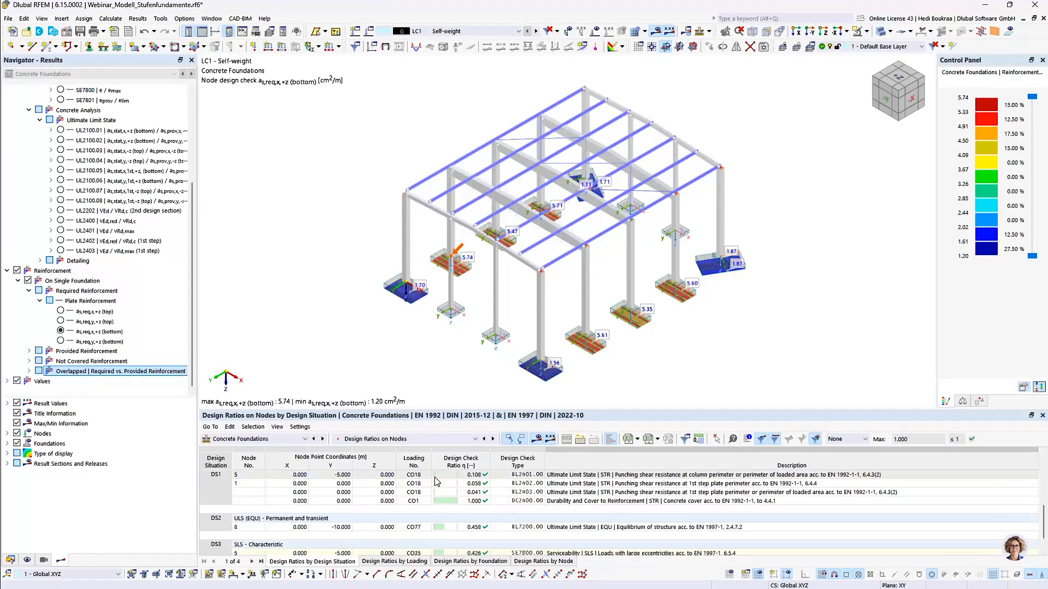
Highlight the DS2 and DS3 design situations in the design ratios table and return to its first rows
{"action": "left_click", "coordinate": [219, 520]}
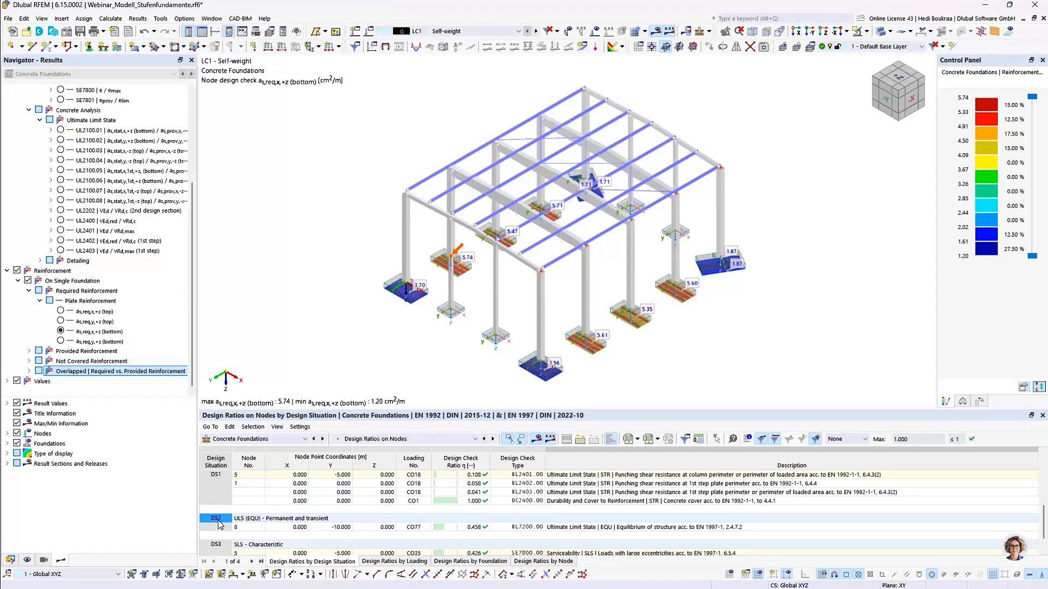
{"action": "scroll", "coordinate": [219, 525], "scroll_direction": "down", "scroll_amount": 1}
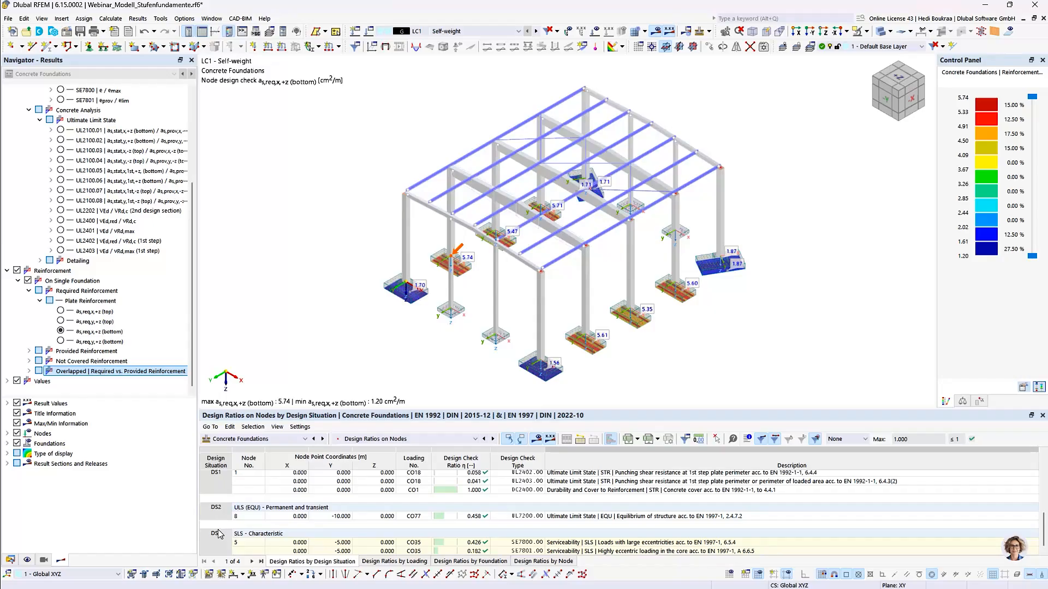
{"action": "left_click", "coordinate": [219, 533]}
{"action": "scroll", "coordinate": [218, 534], "scroll_direction": "up", "scroll_amount": 10}
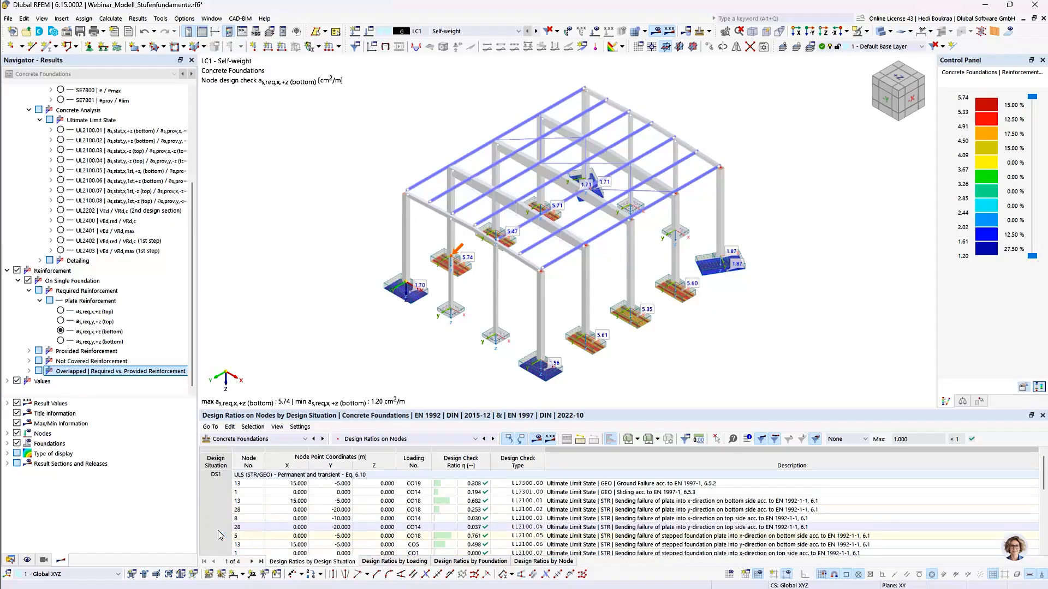
Display the Reinforcement on Foundation results and compare the required, provided and not covered reinforcement tables by node
{"action": "left_click", "coordinate": [396, 440]}
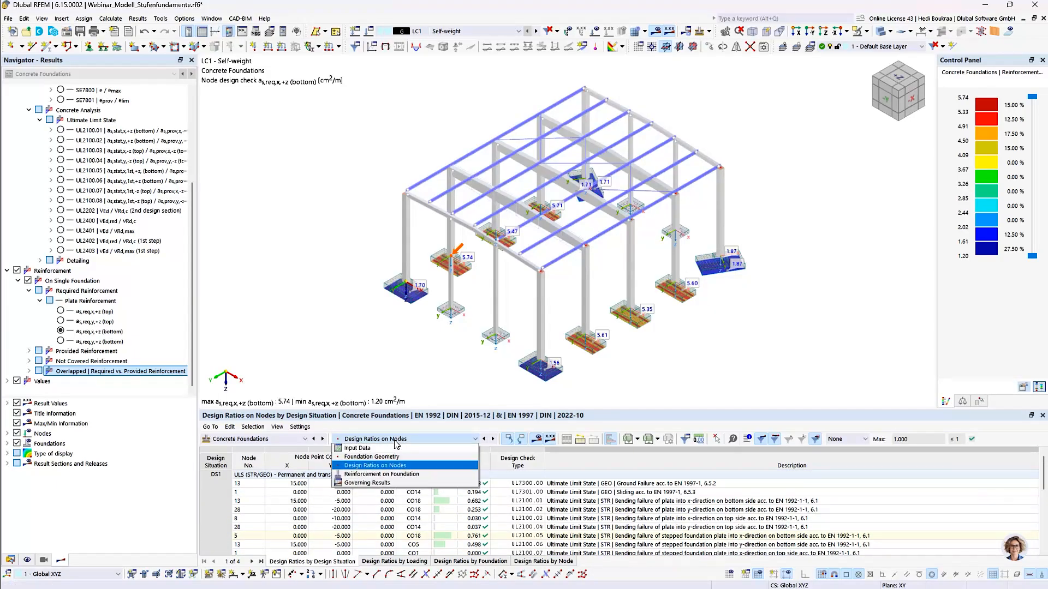
{"action": "left_click", "coordinate": [402, 474]}
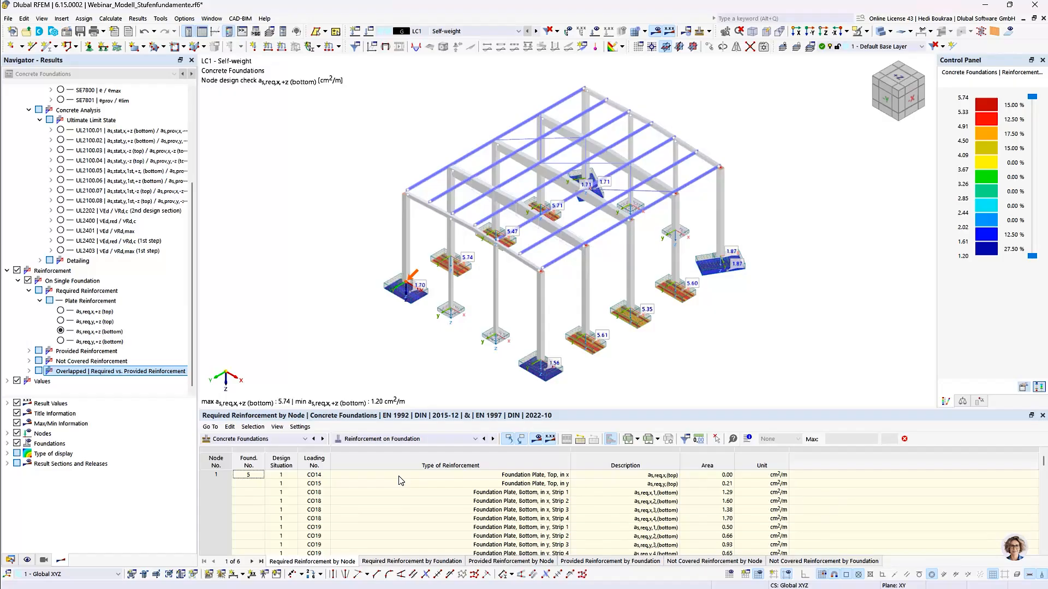
{"action": "left_click", "coordinate": [485, 561]}
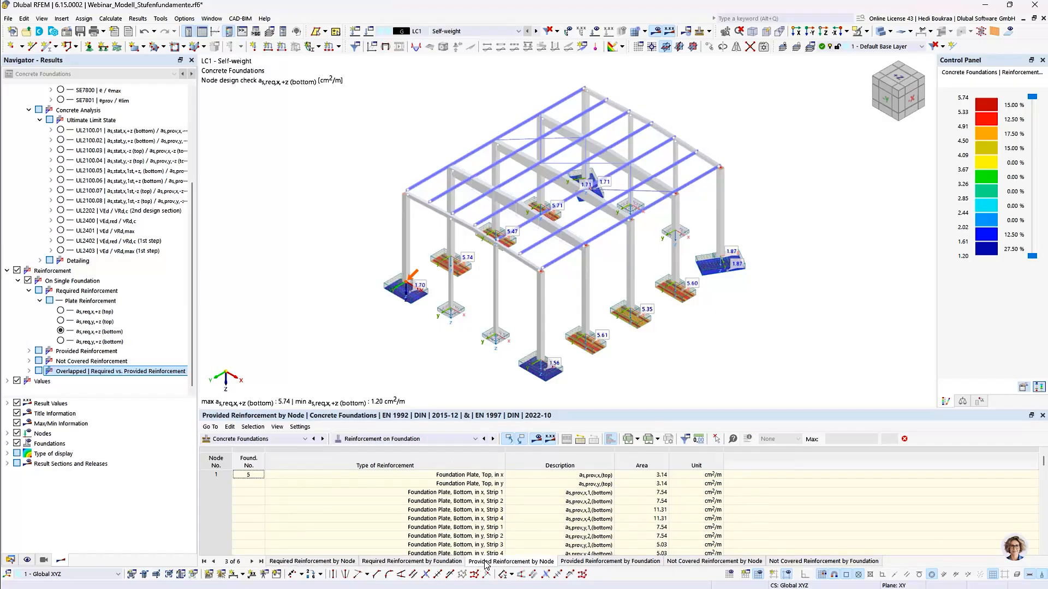
{"action": "left_click", "coordinate": [678, 562]}
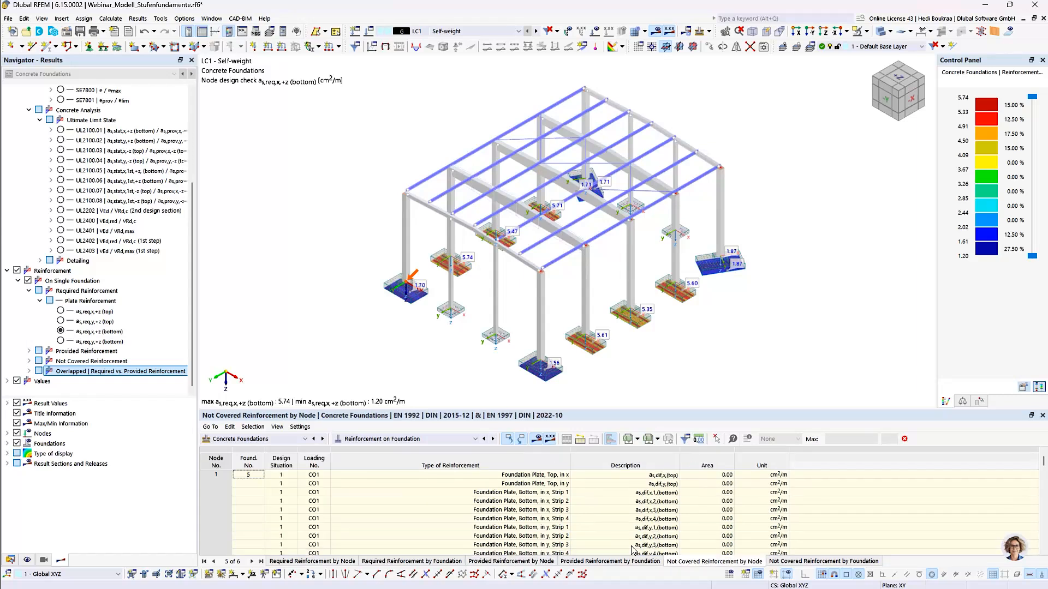
{"action": "left_click", "coordinate": [355, 562]}
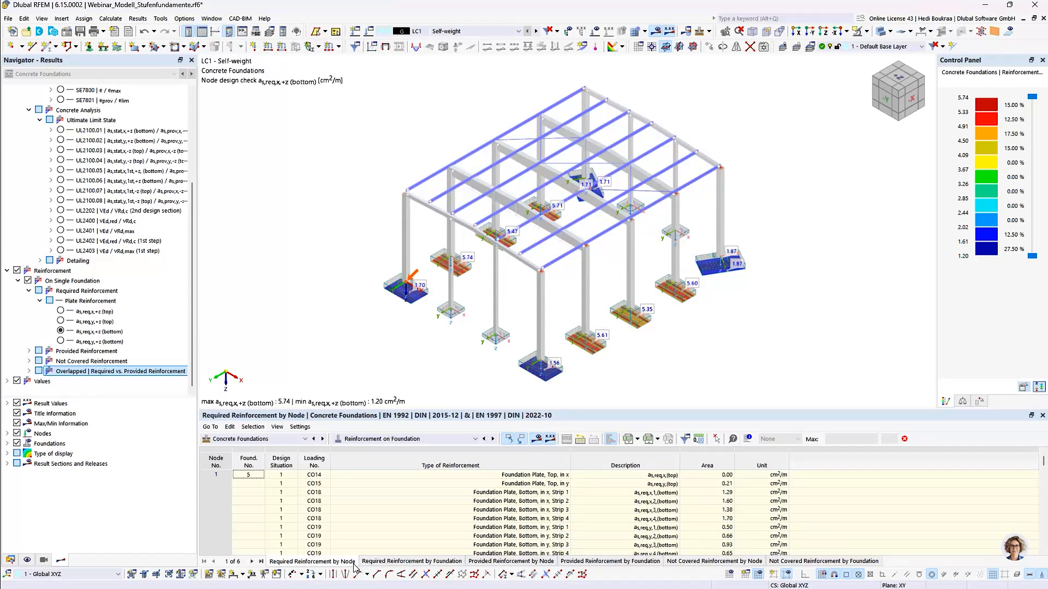
Return to Design Ratios on Nodes and view the ratios by loading and by foundation, ending on design situation
{"action": "left_click", "coordinate": [365, 441]}
{"action": "left_click", "coordinate": [368, 468]}
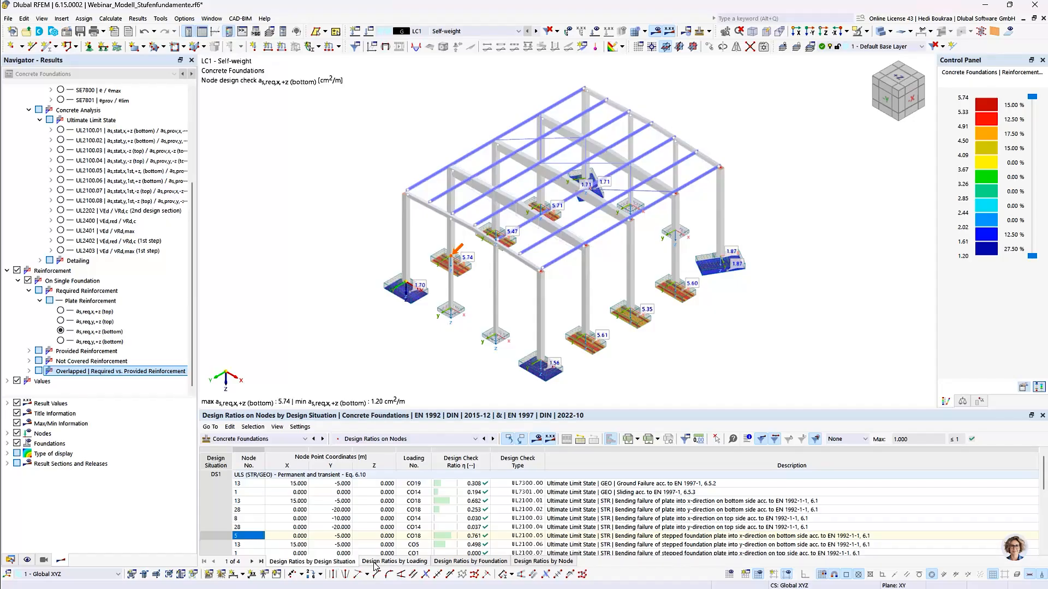
{"action": "left_click", "coordinate": [412, 564]}
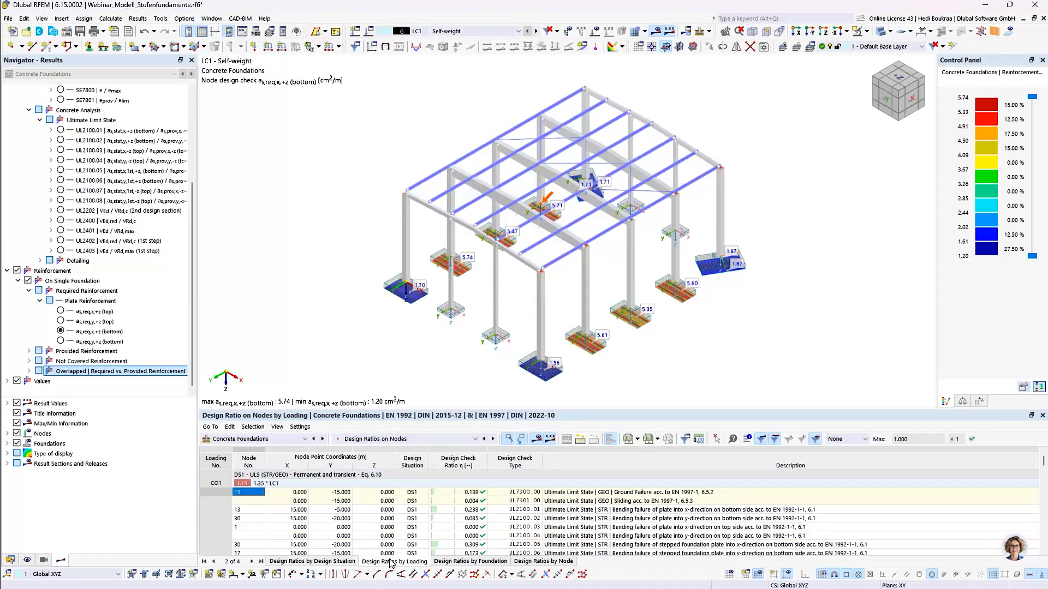
{"action": "left_click", "coordinate": [447, 564]}
{"action": "left_click", "coordinate": [349, 564]}
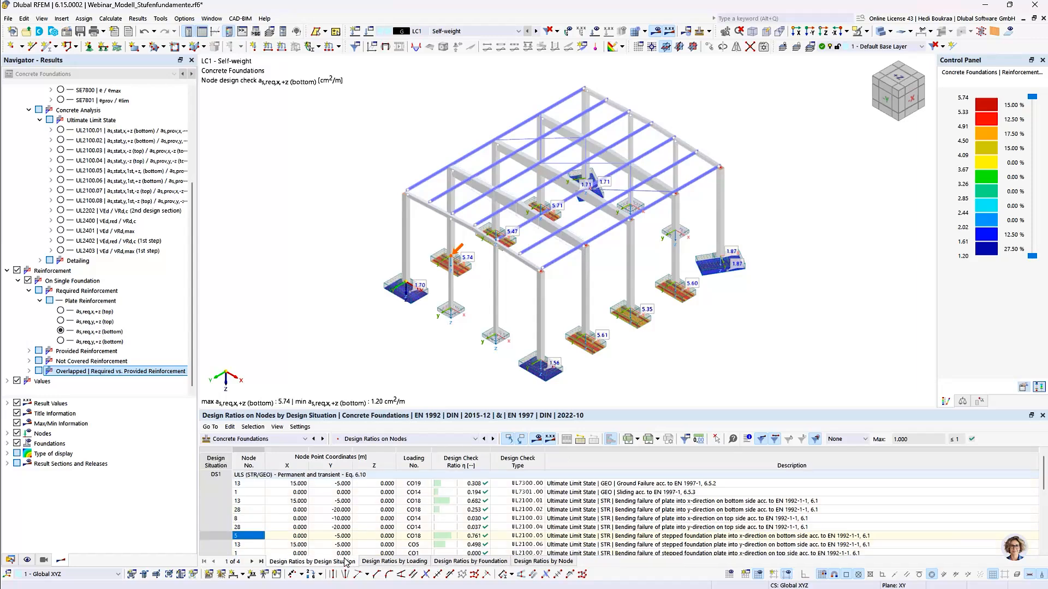
Show the Reinforcement on Foundation results, view required reinforcement by foundation, and return to required reinforcement by node
{"action": "left_click", "coordinate": [382, 439]}
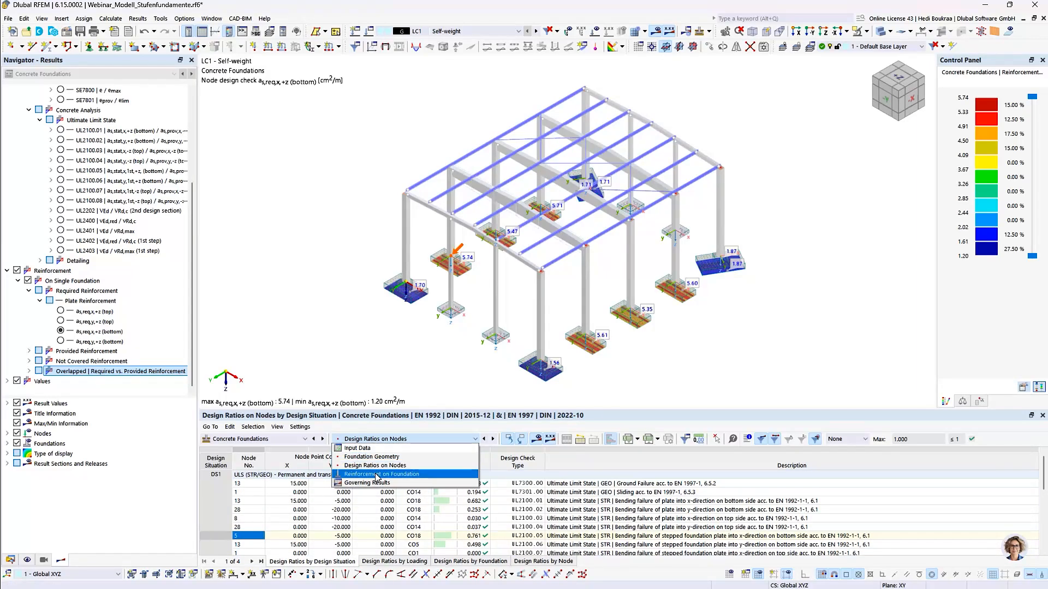
{"action": "left_click", "coordinate": [377, 478]}
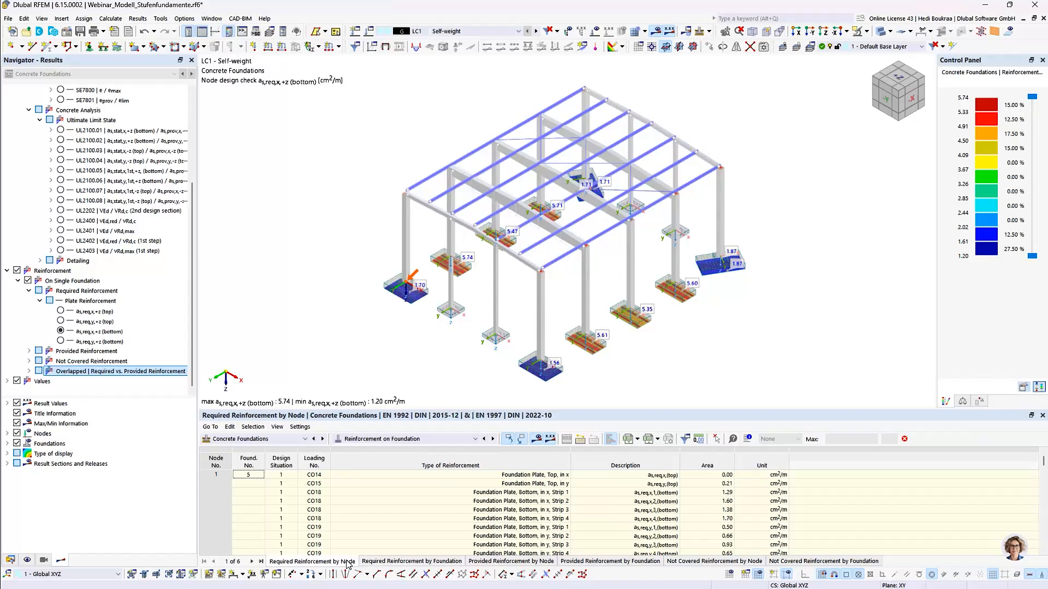
{"action": "left_click", "coordinate": [390, 559]}
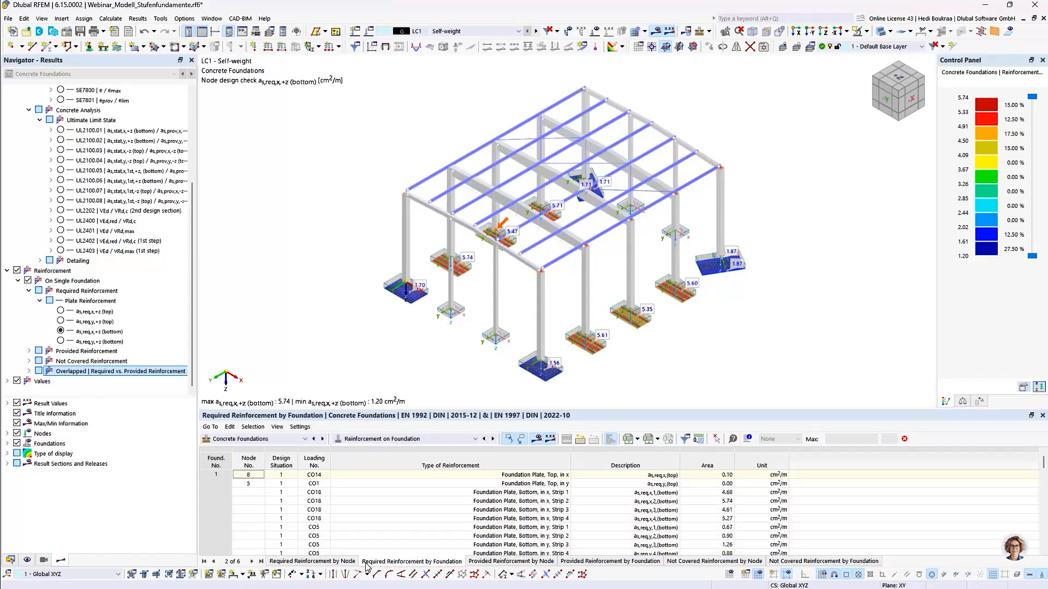
{"action": "left_click", "coordinate": [348, 562]}
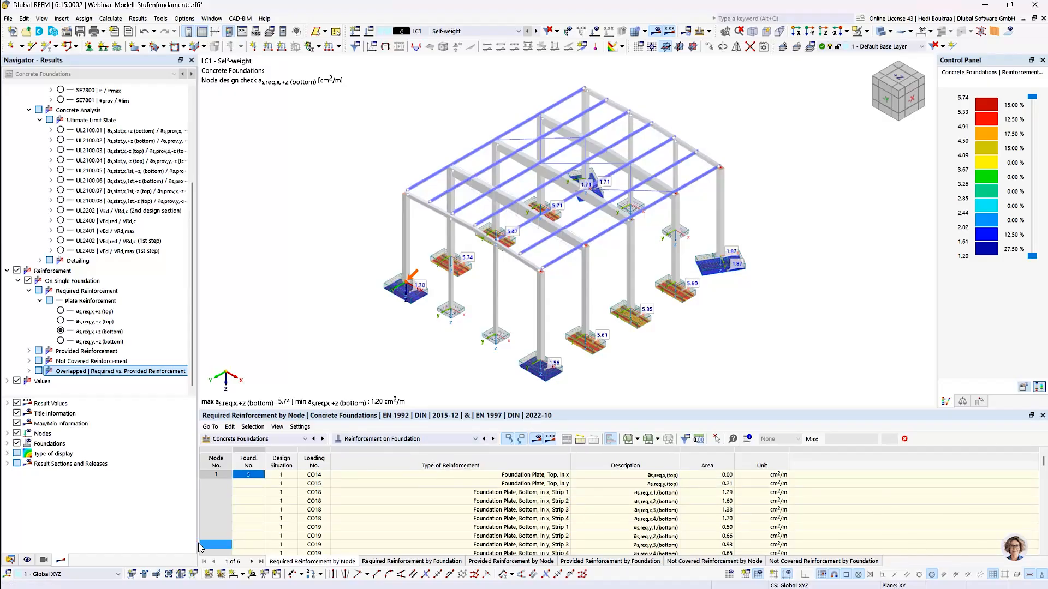
Activate visibility of the OS2 - Stützen Achse A object selection and view stepped foundation No. 1 close up from +Z
{"action": "left_click", "coordinate": [44, 561]}
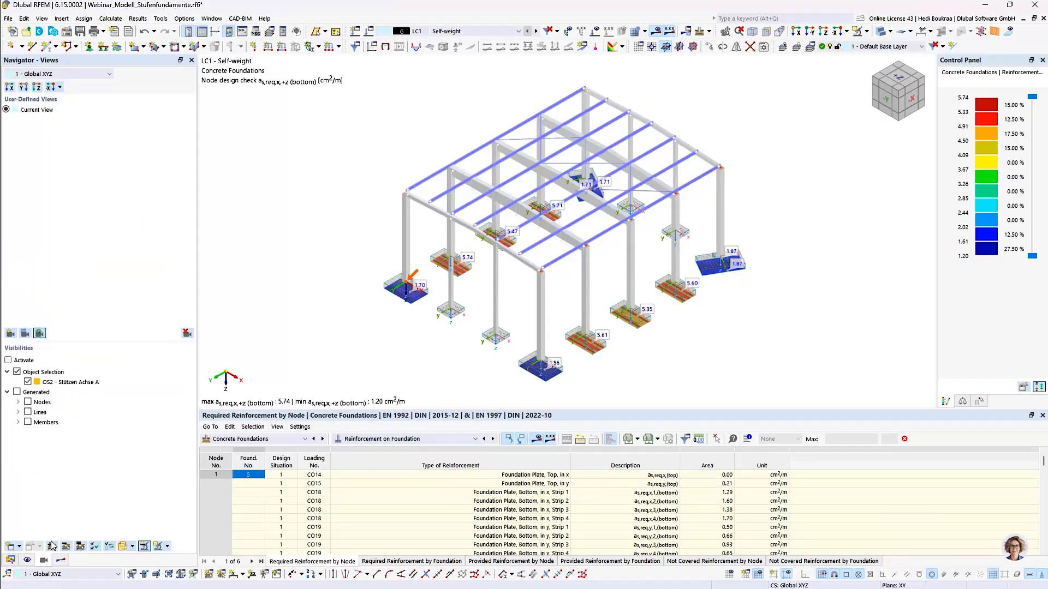
{"action": "left_click", "coordinate": [8, 360]}
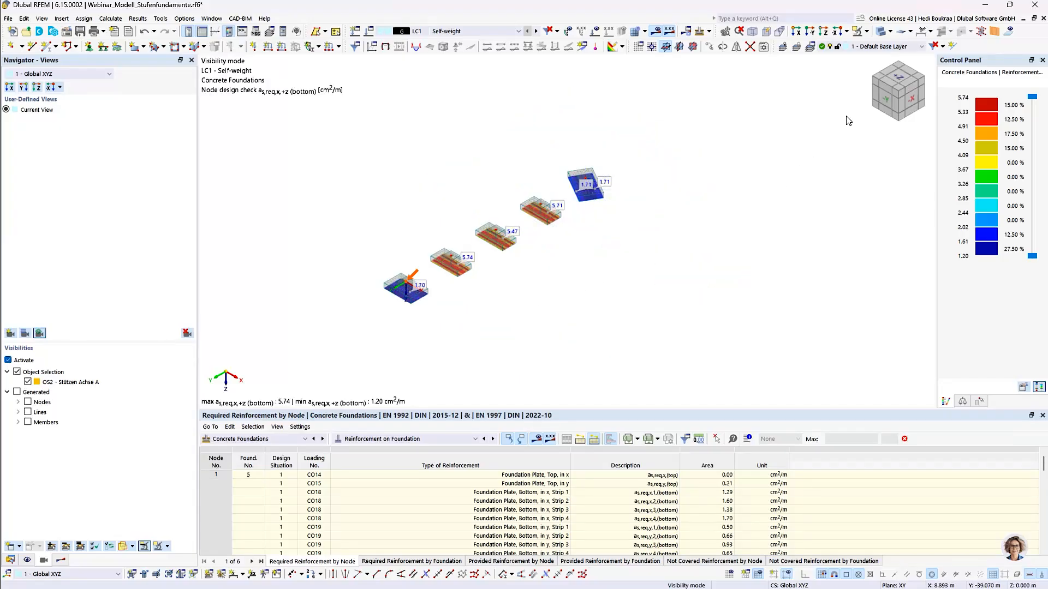
{"action": "left_click", "coordinate": [899, 77]}
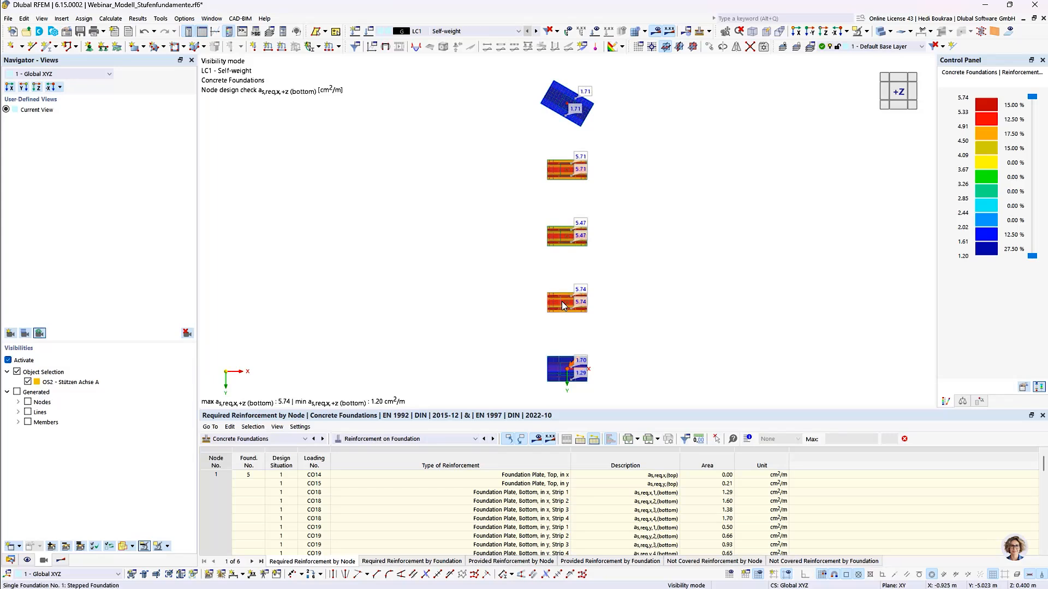
{"action": "scroll", "coordinate": [566, 300], "scroll_direction": "up", "scroll_amount": 5}
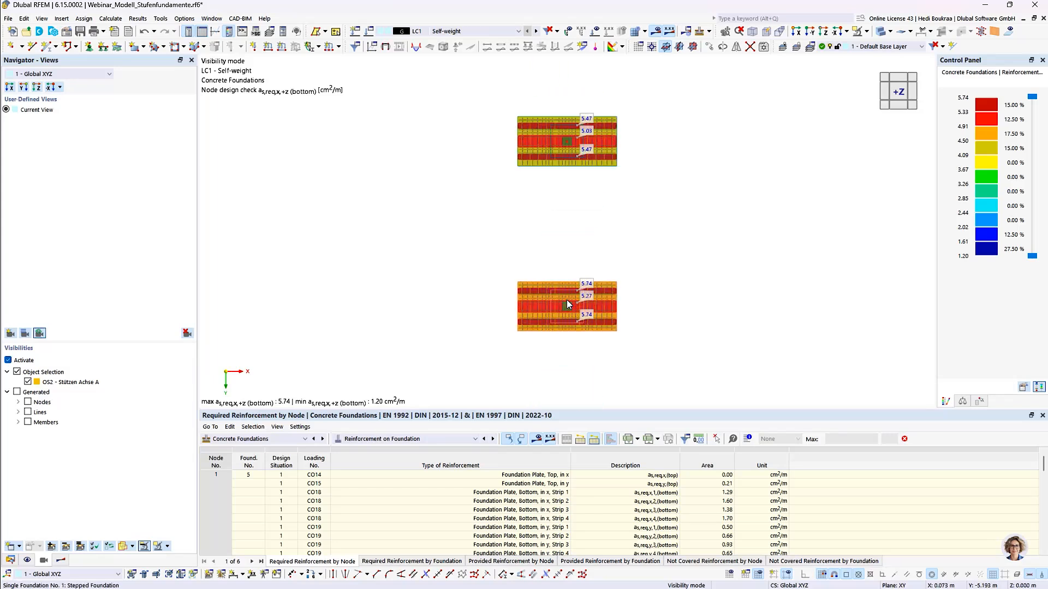
{"action": "scroll", "coordinate": [566, 304], "scroll_direction": "up", "scroll_amount": 4}
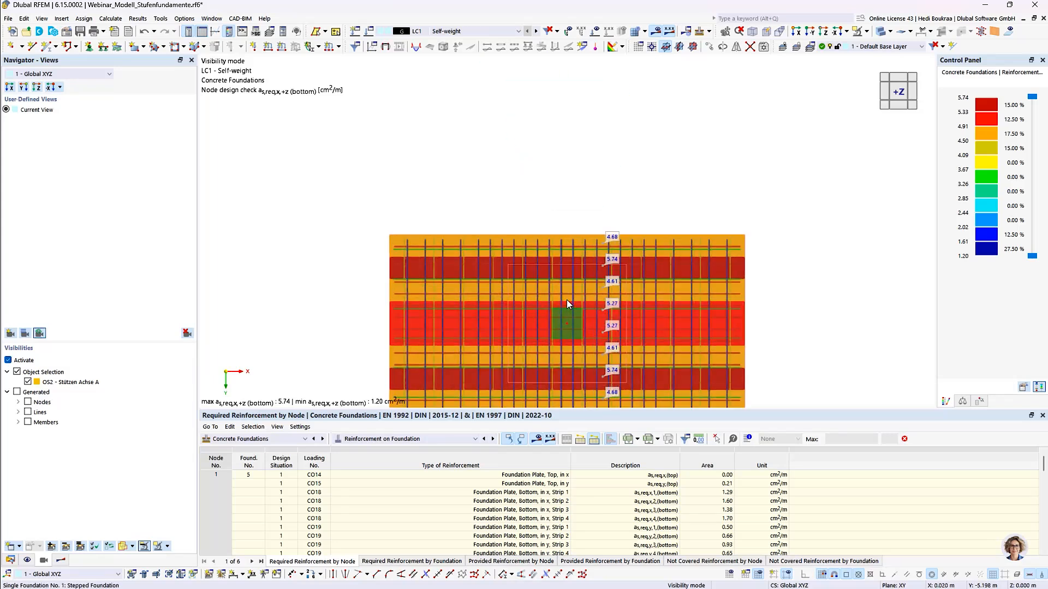
Locate stepped foundation No. 1 in the required reinforcement table and inspect its bottom x Strip 1 and top x and y rows
{"action": "middle_click_drag", "start_coordinate": [352, 292], "coordinate": [314, 260]}
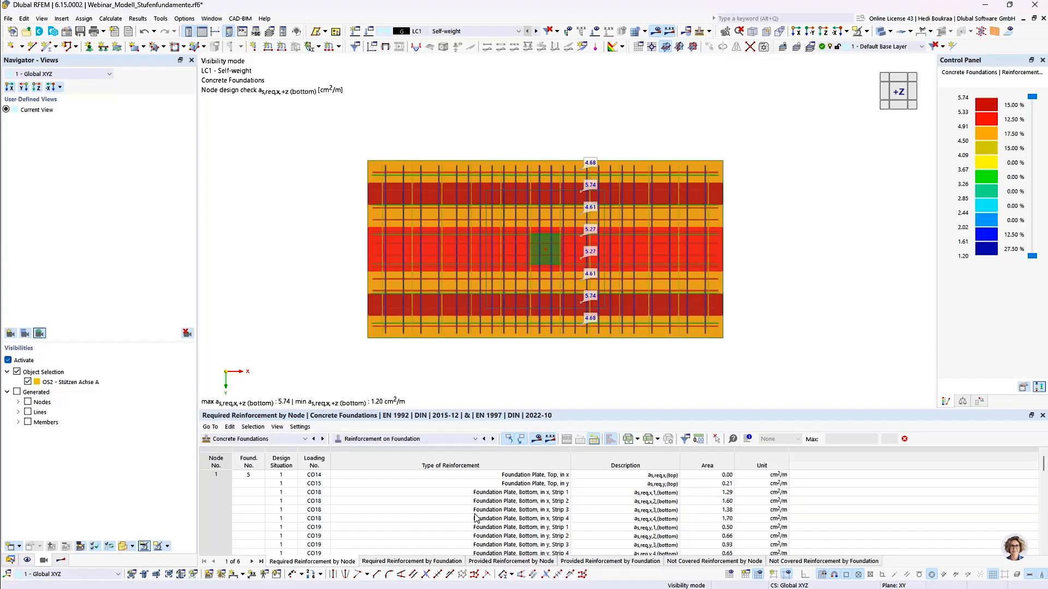
{"action": "left_click", "coordinate": [545, 248]}
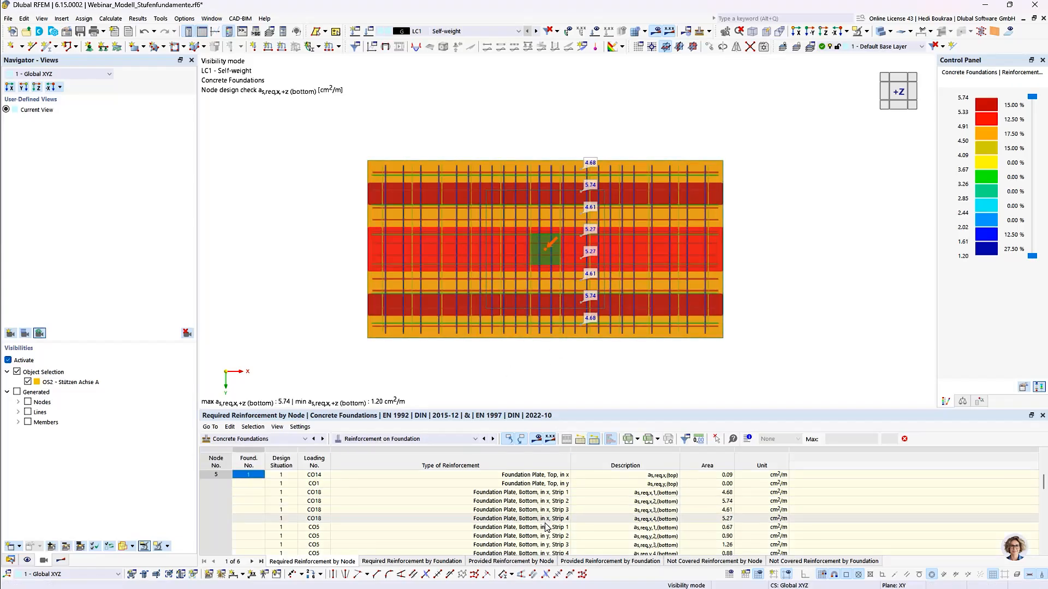
{"action": "left_click", "coordinate": [551, 492]}
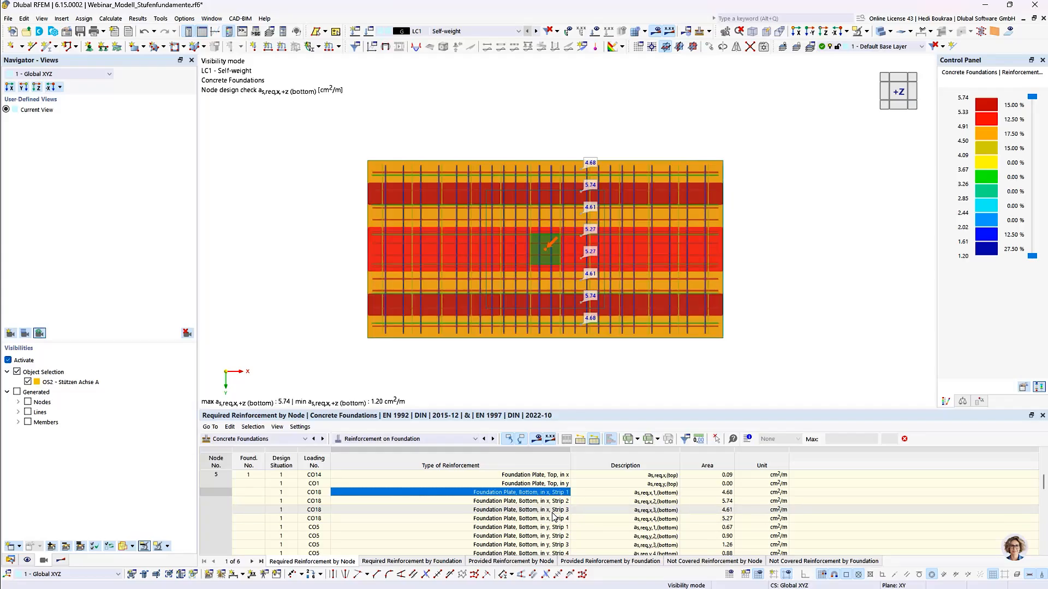
{"action": "left_click", "coordinate": [548, 475]}
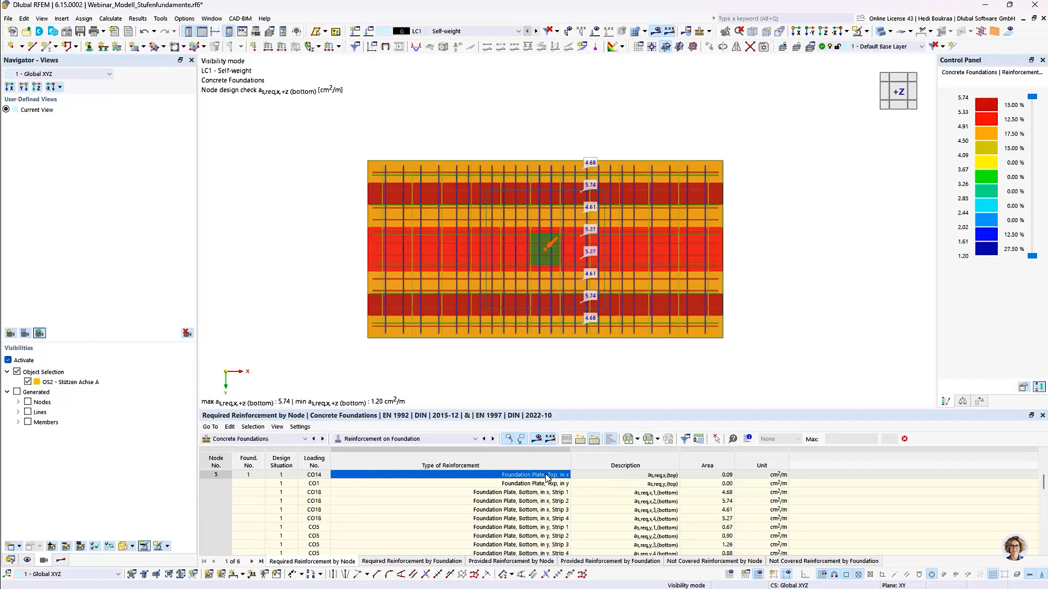
{"action": "left_click", "coordinate": [542, 484]}
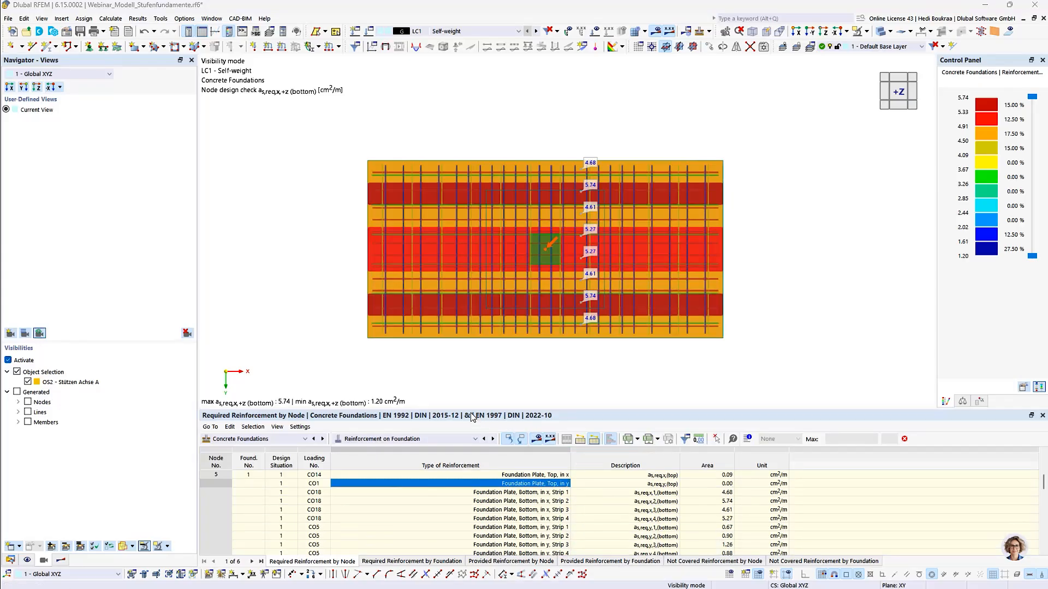
Show the design check details for foundation No. 1's bottom x Strip 4 reinforcement and expand both statical reinforcement areas due to bending
{"action": "left_click", "coordinate": [558, 519]}
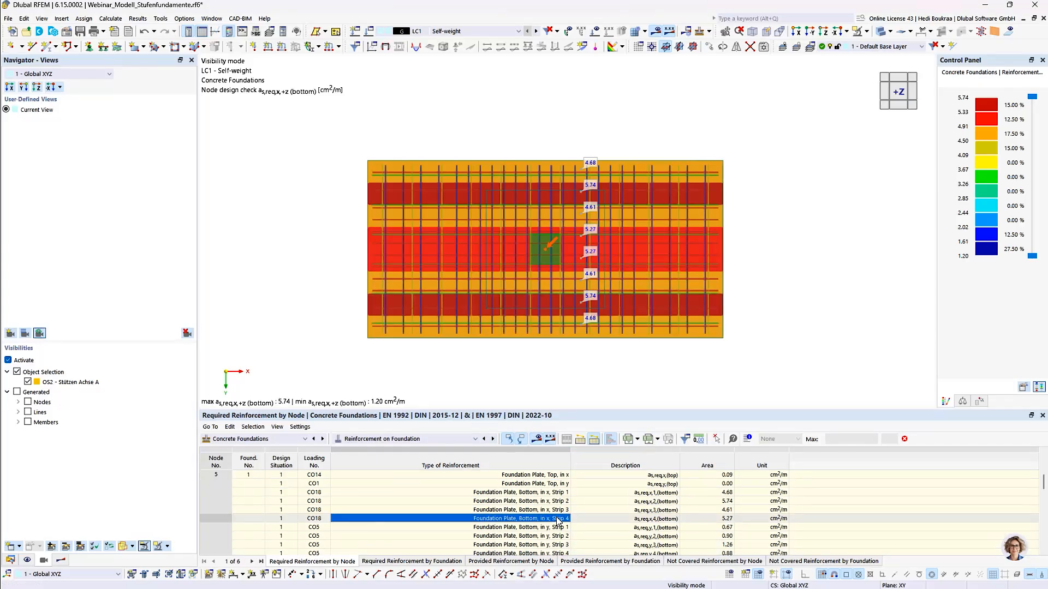
{"action": "left_click", "coordinate": [748, 439]}
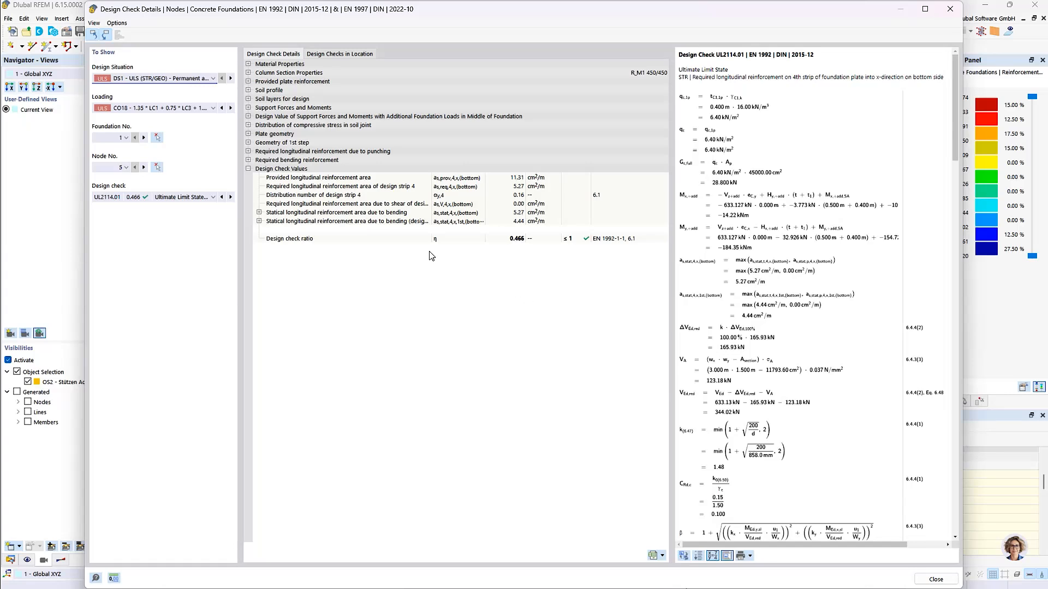
{"action": "double_click", "coordinate": [338, 213]}
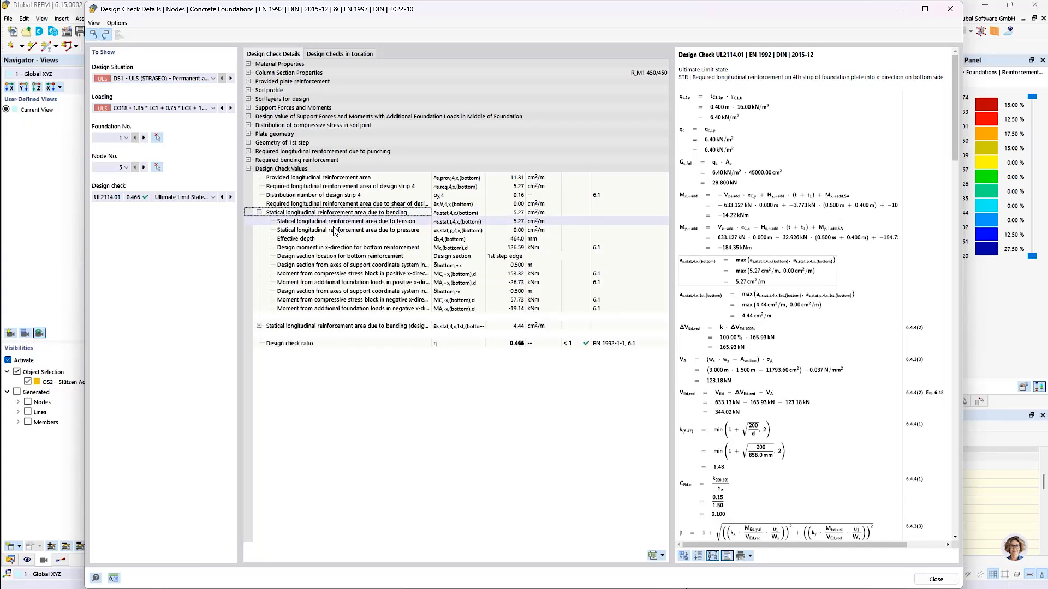
{"action": "double_click", "coordinate": [336, 326]}
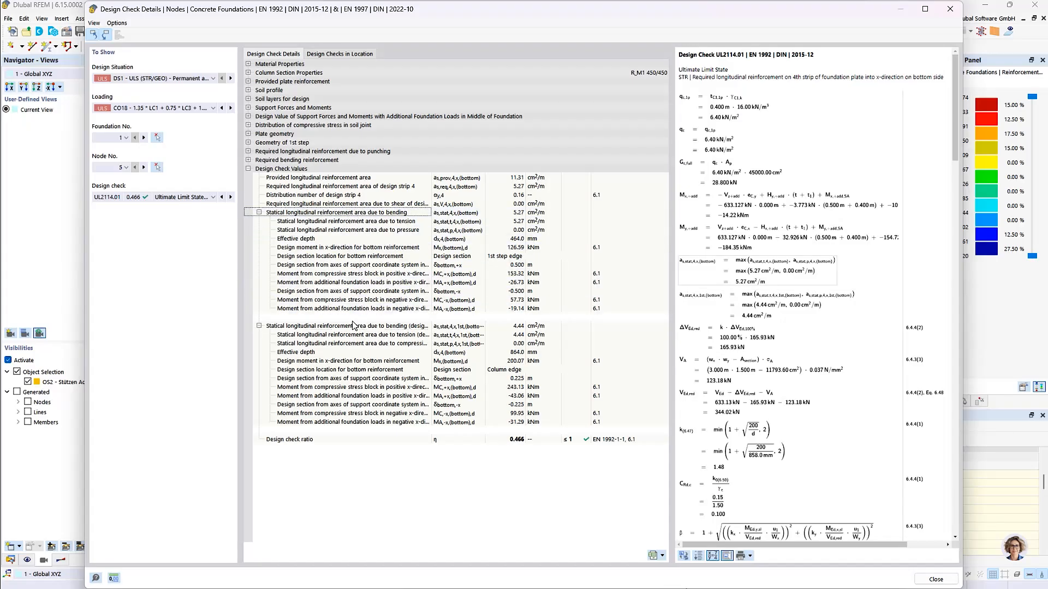
Compare the design section locations of both bending checks, review the required reinforcement of design strip 4, and close the details
{"action": "left_click", "coordinate": [364, 216]}
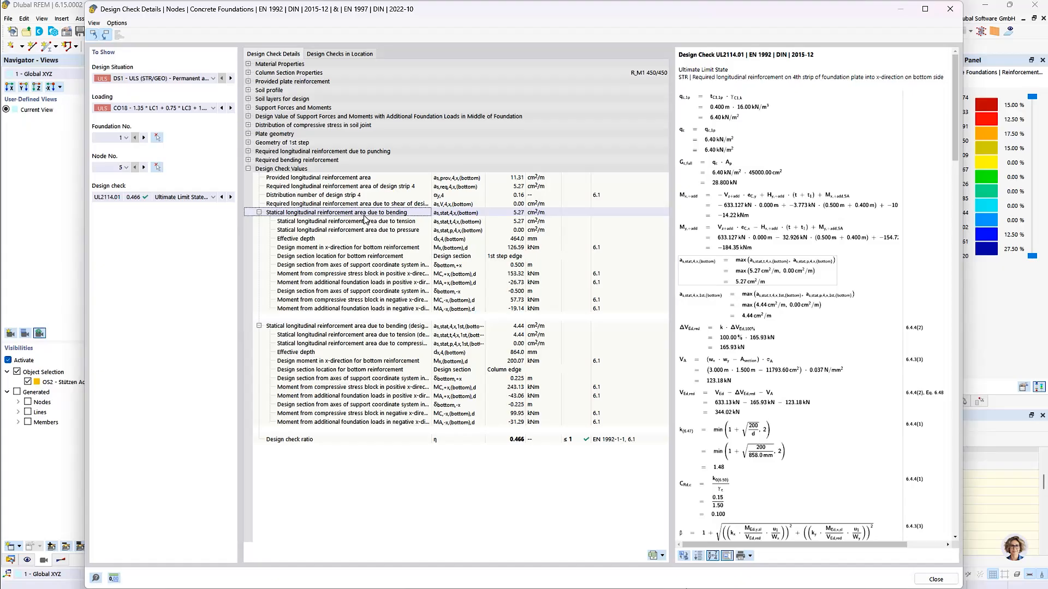
{"action": "left_click", "coordinate": [366, 256]}
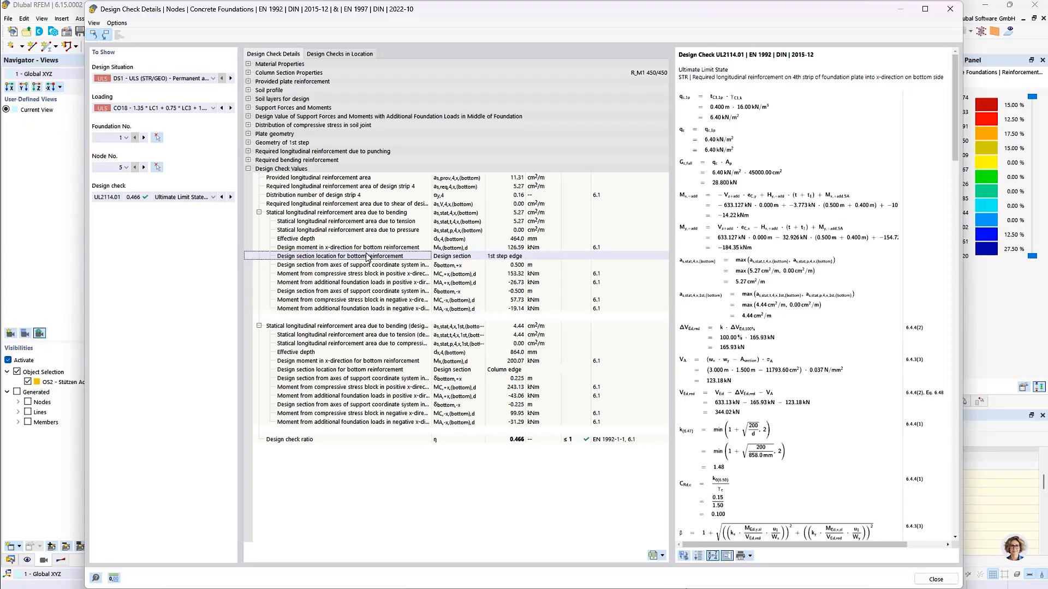
{"action": "left_click", "coordinate": [368, 369]}
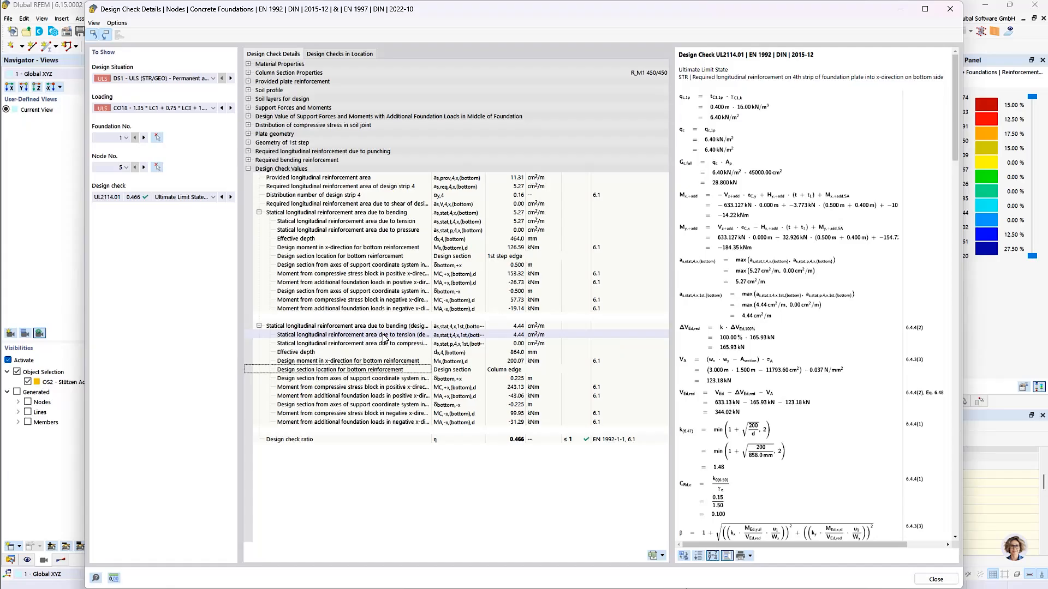
{"action": "left_click", "coordinate": [424, 189]}
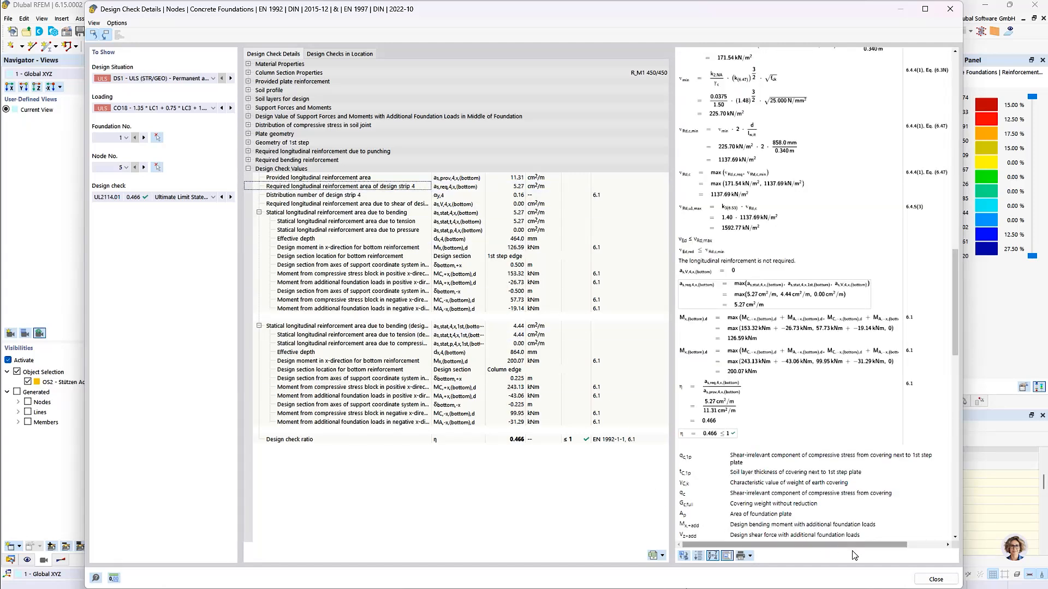
{"action": "left_click", "coordinate": [934, 579]}
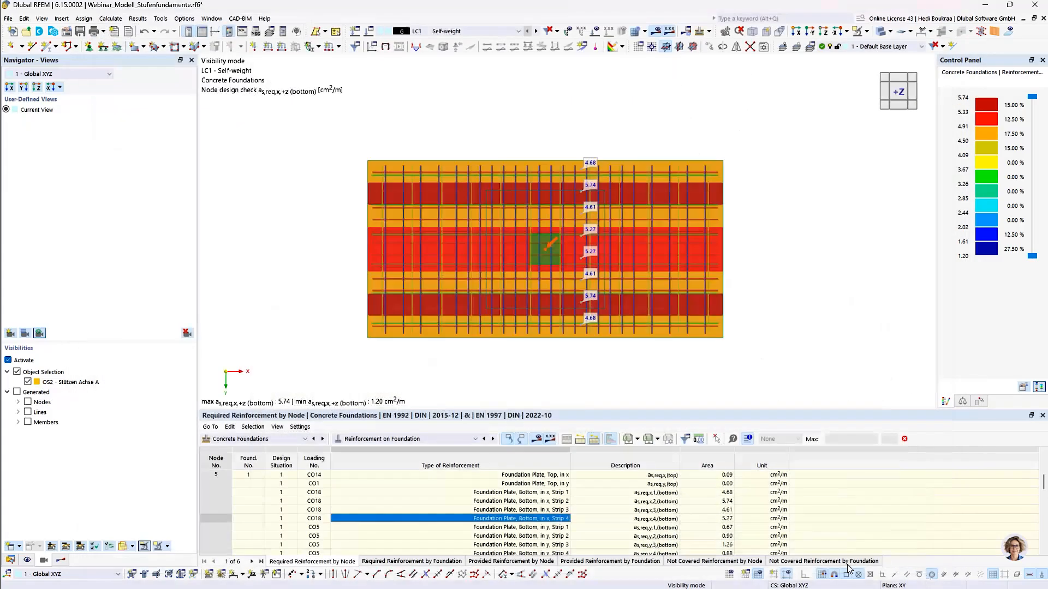
View the required plate reinforcement graphics for top x, top y, bottom x and bottom y, ending on as,req,x,+z (bottom)
{"action": "left_click", "coordinate": [18, 561]}
{"action": "left_click", "coordinate": [64, 561]}
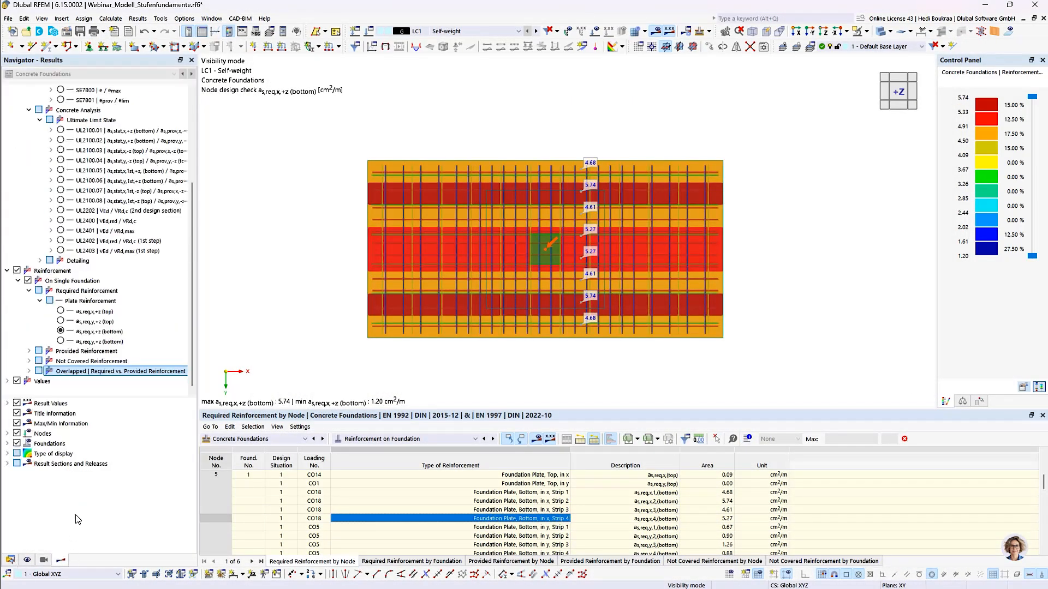
{"action": "left_click", "coordinate": [61, 311]}
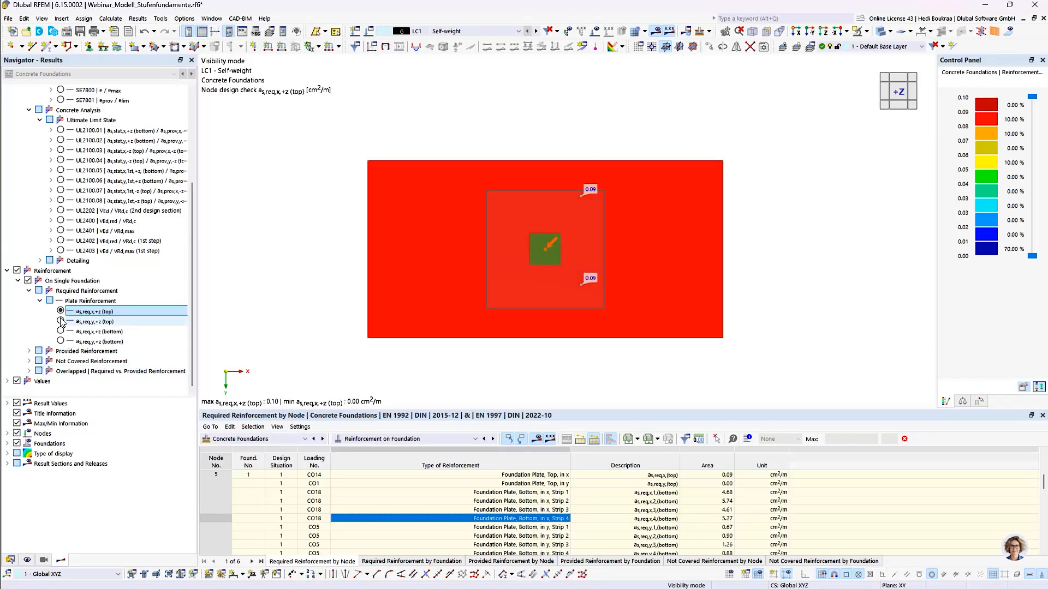
{"action": "left_click", "coordinate": [60, 321]}
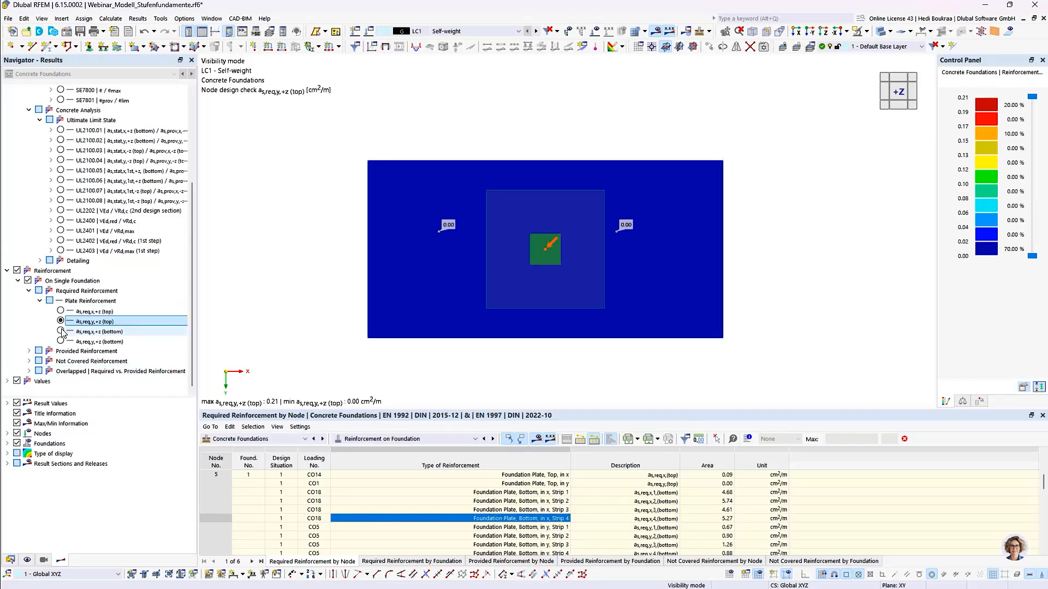
{"action": "left_click", "coordinate": [61, 331]}
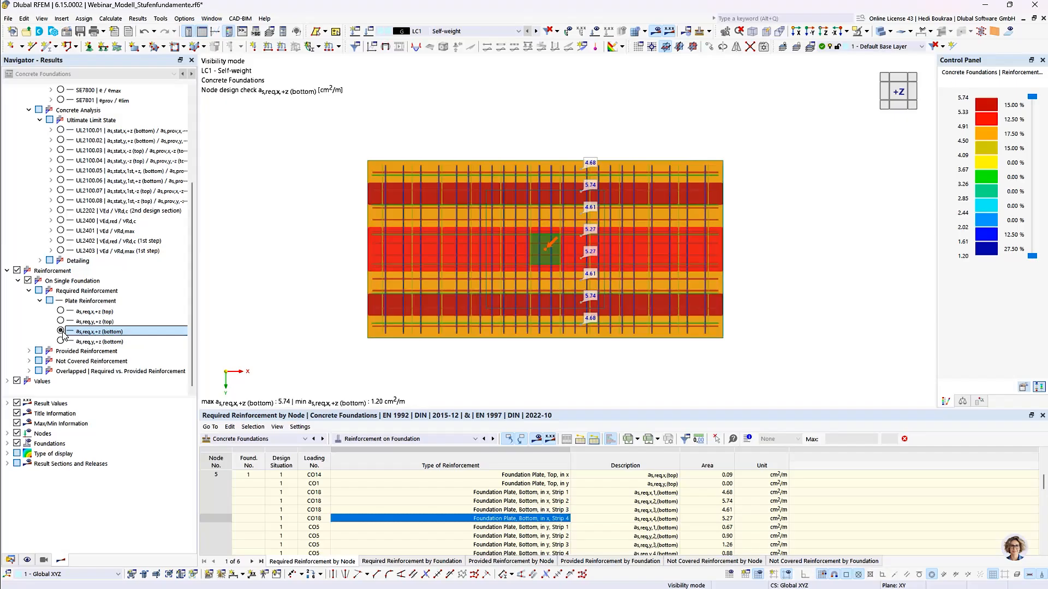
{"action": "left_click", "coordinate": [60, 341]}
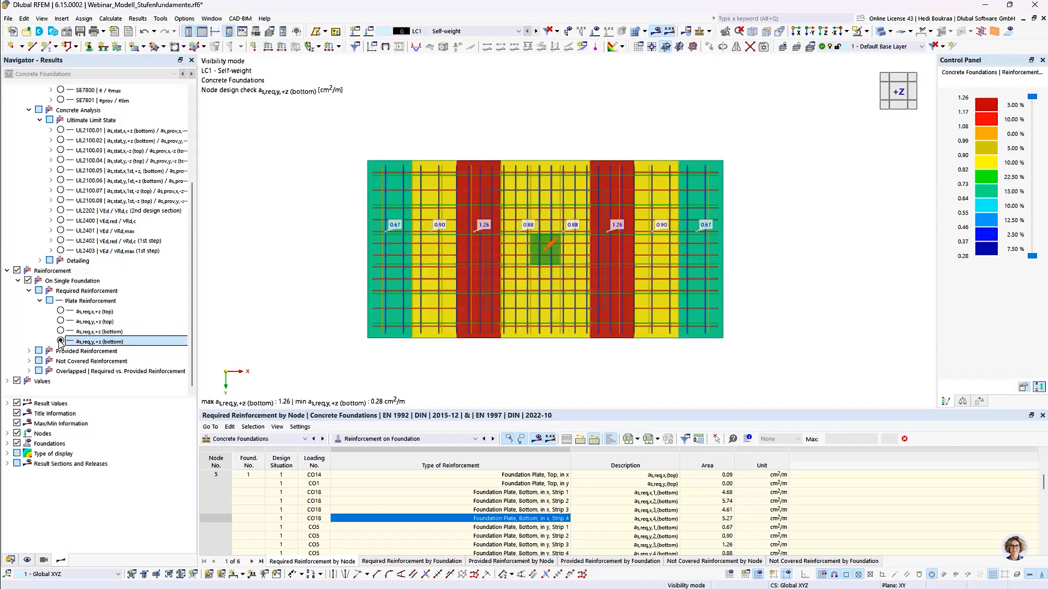
{"action": "left_click", "coordinate": [60, 332]}
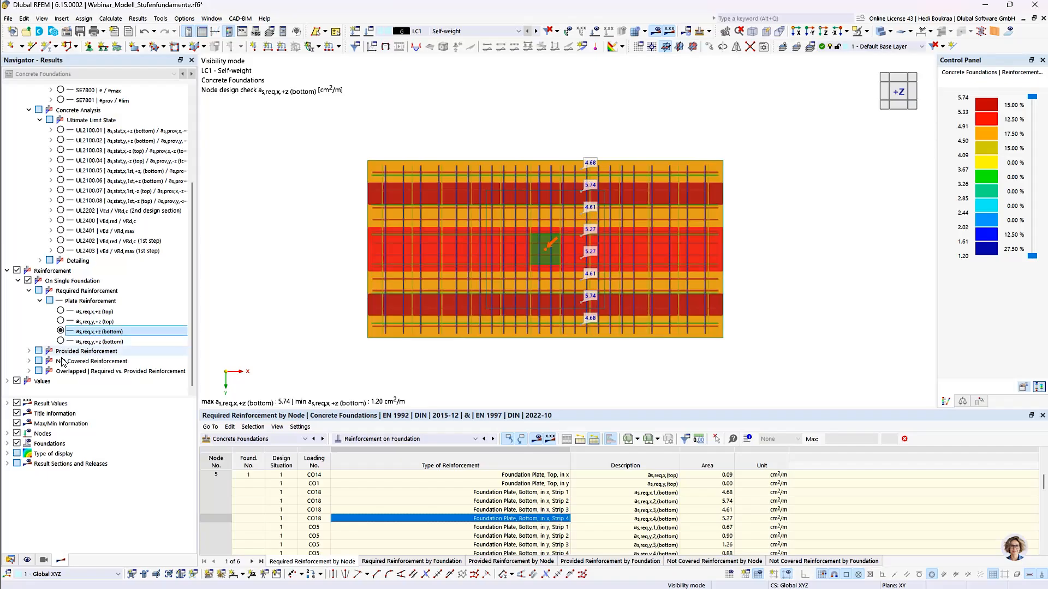
Display the overlapped required versus provided reinforcement as,x,overlapped,+z (bottom) on all visible foundations in an isometric view
{"action": "left_click", "coordinate": [28, 372]}
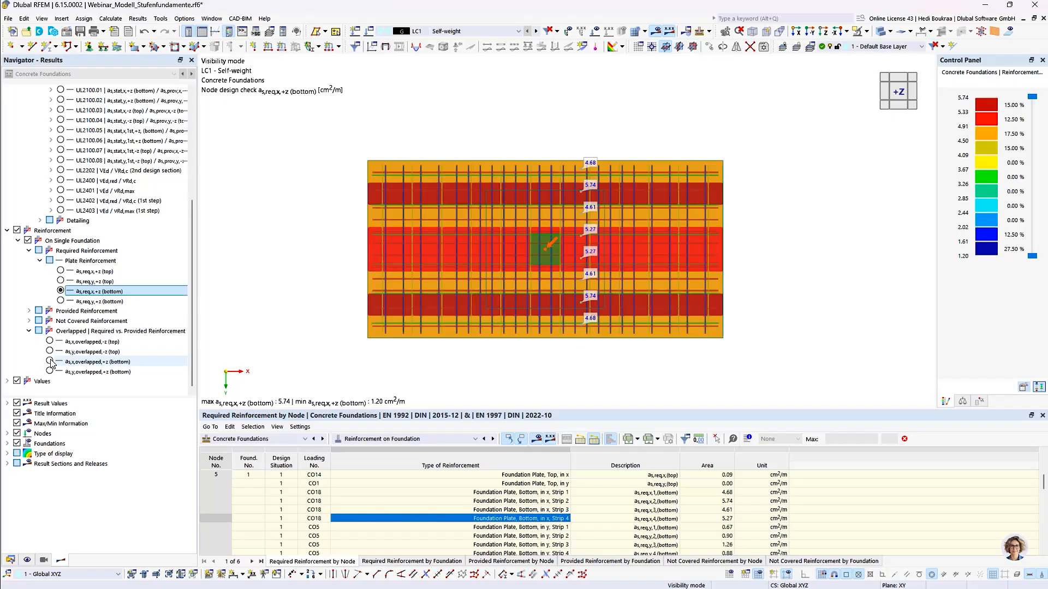
{"action": "left_click", "coordinate": [50, 362]}
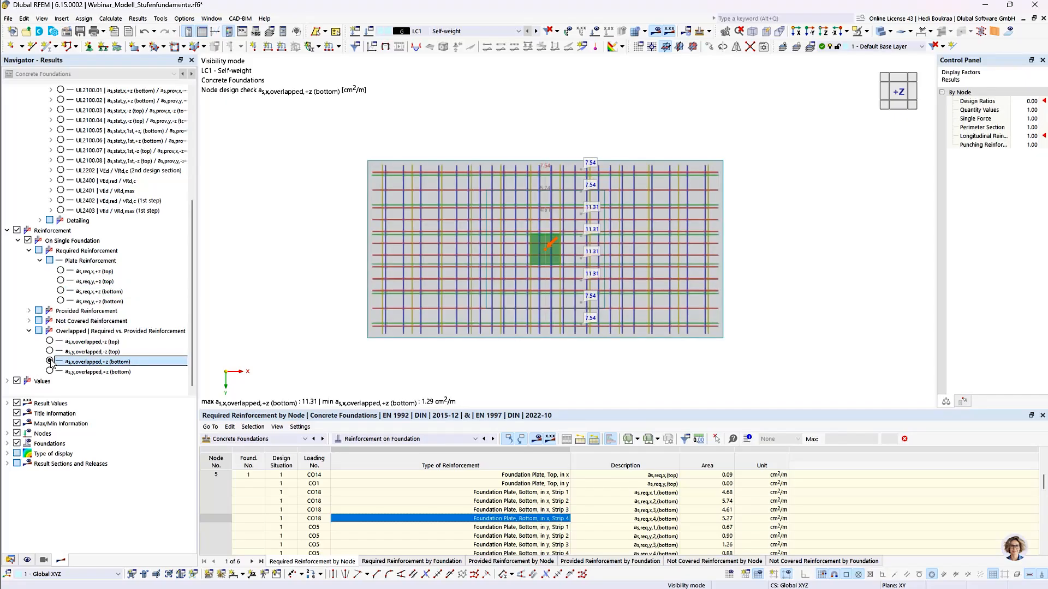
{"action": "left_click", "coordinate": [914, 107]}
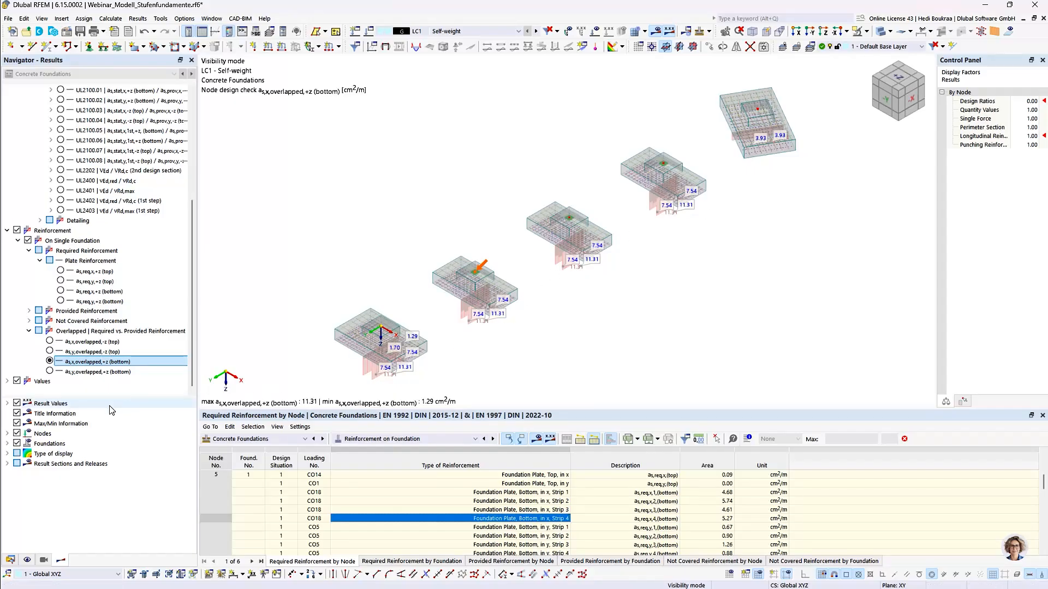
Compare the 3D graphic and 2D result section displays of the overlapped values, then view bottom y reinforcement and return to bottom x
{"action": "left_click", "coordinate": [6, 444]}
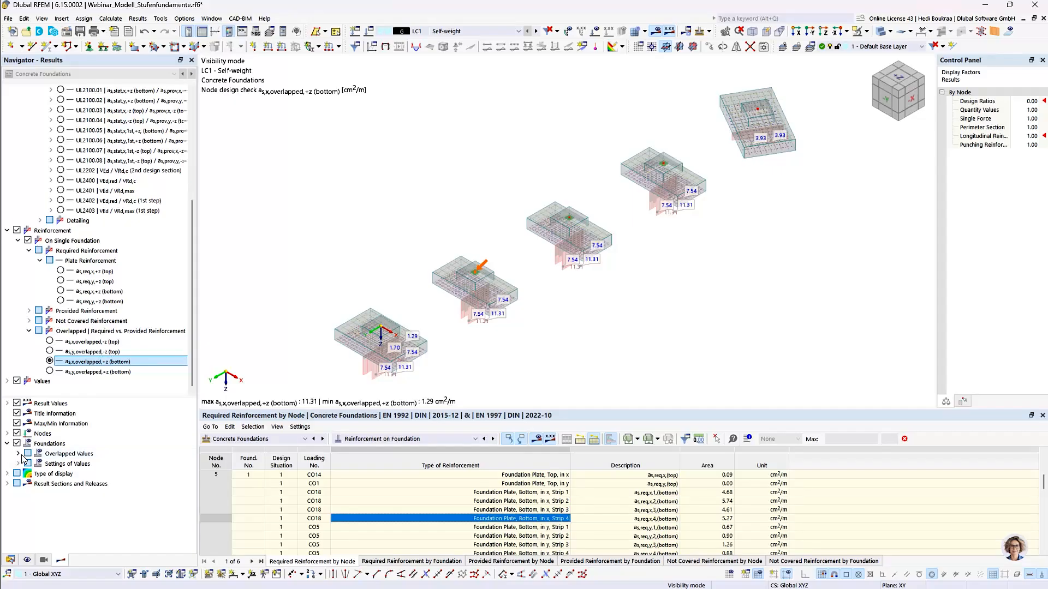
{"action": "left_click", "coordinate": [21, 456]}
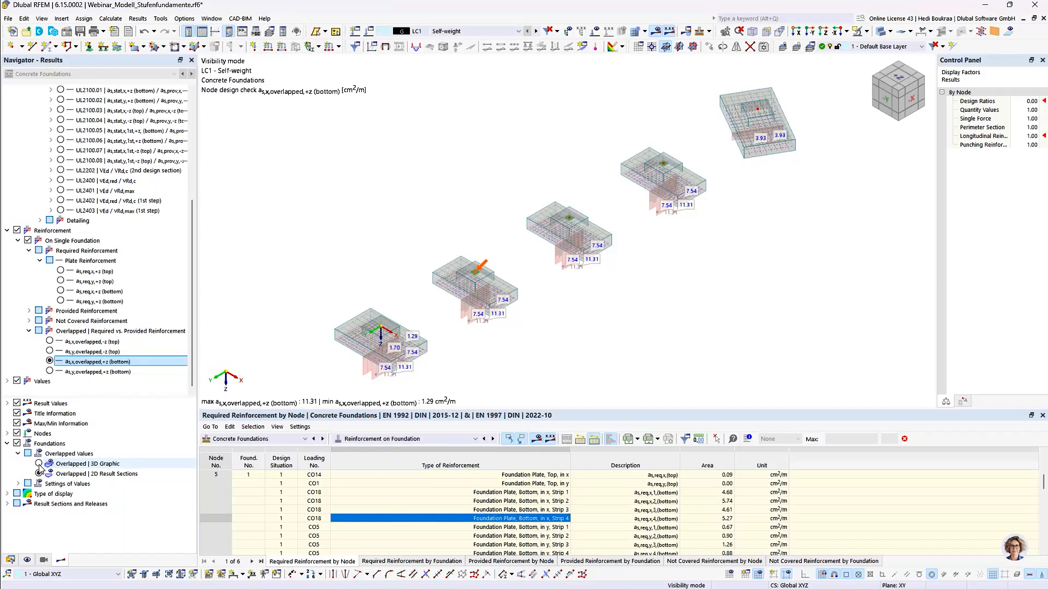
{"action": "left_click", "coordinate": [39, 464]}
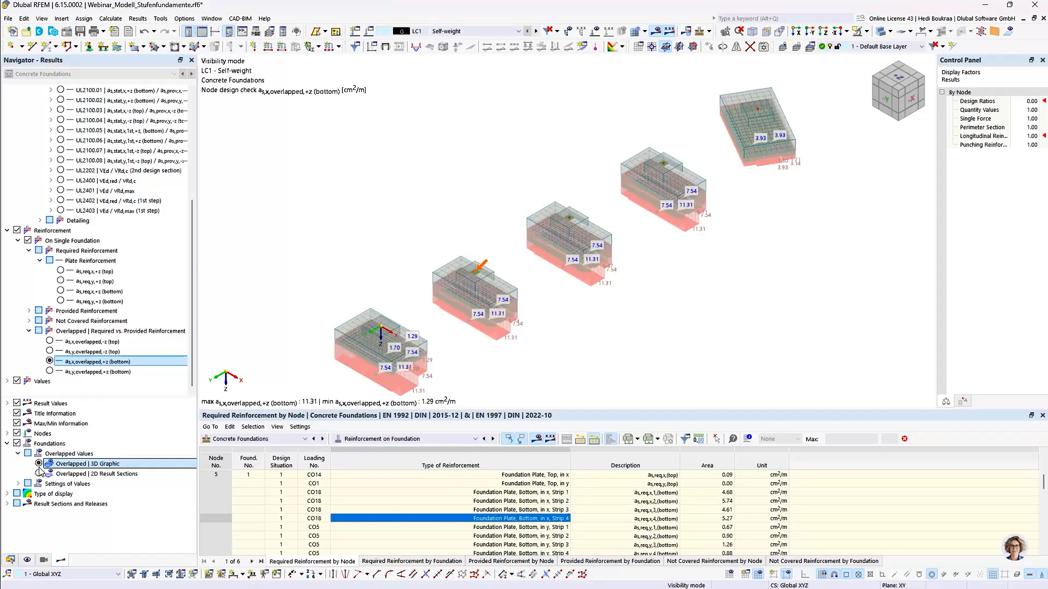
{"action": "left_click", "coordinate": [39, 473]}
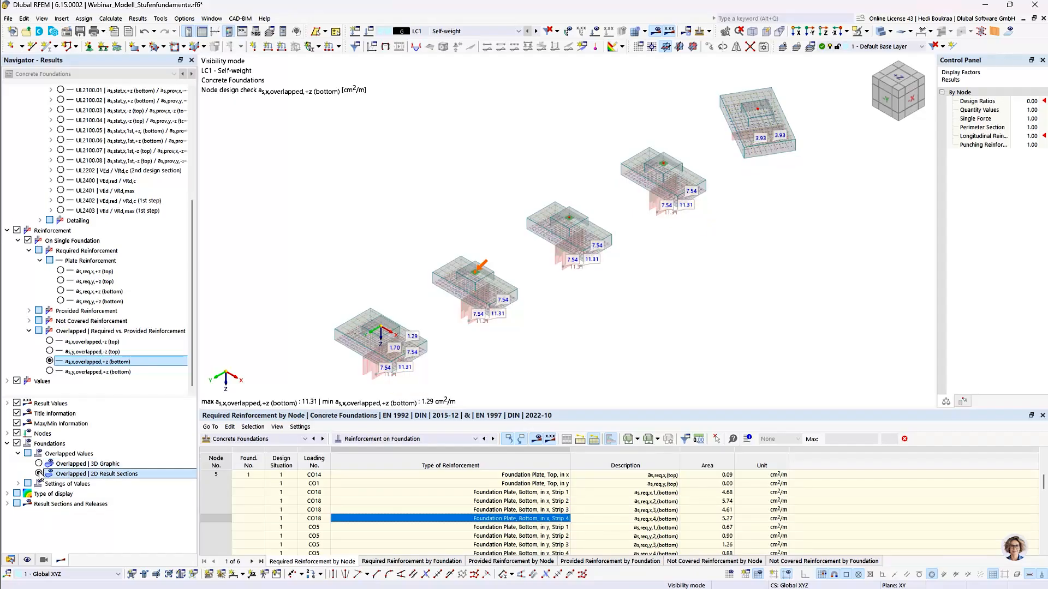
{"action": "left_click", "coordinate": [50, 372]}
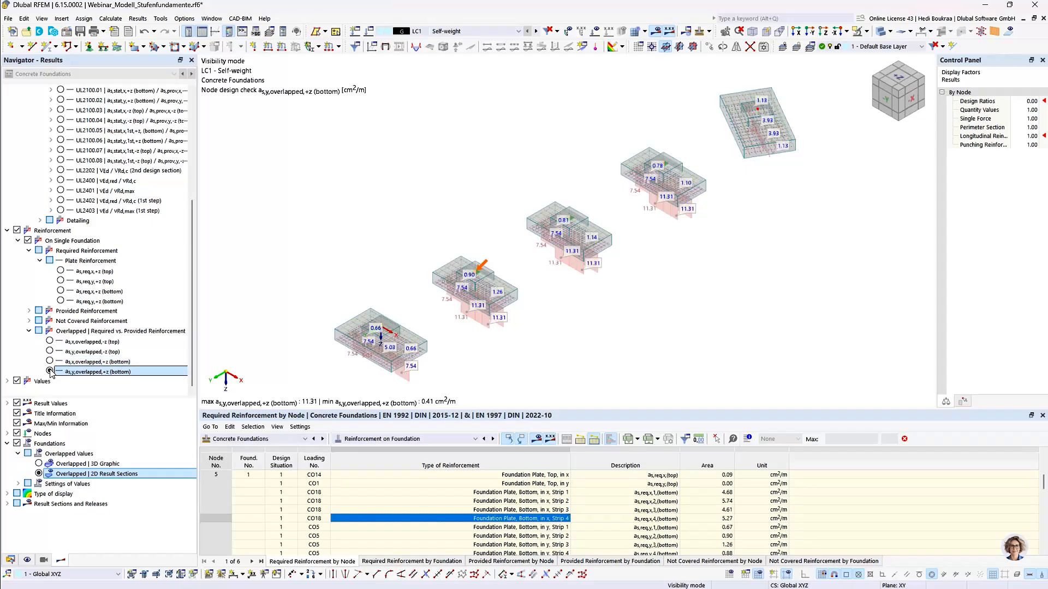
{"action": "left_click", "coordinate": [49, 361]}
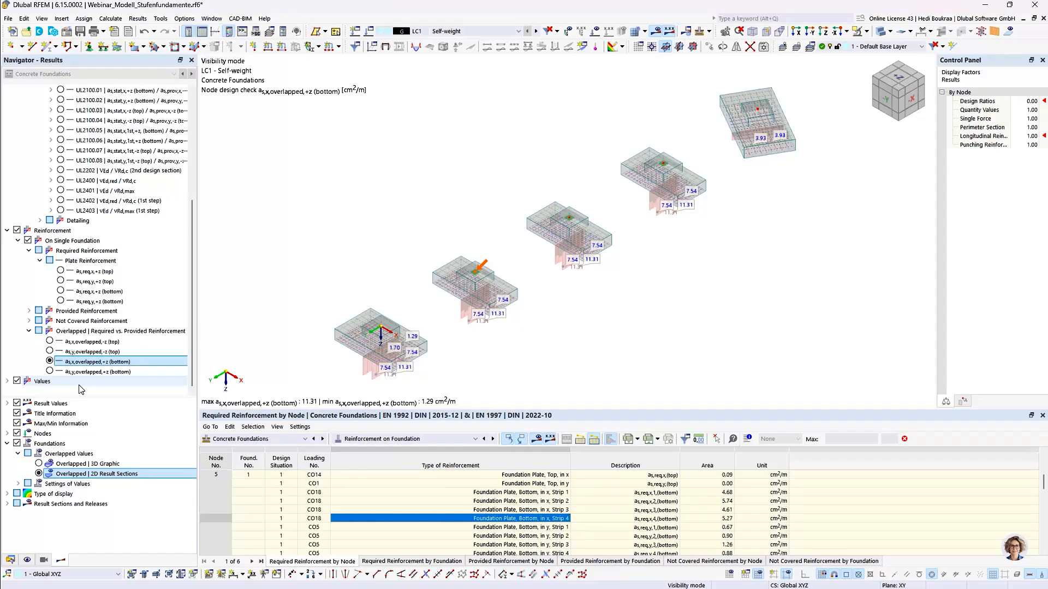
Show Design Ratios on Nodes, compare checks UL2100.01 and UL2100.05, and open the design check details of UL2100.01 at node 5
{"action": "left_click", "coordinate": [384, 440]}
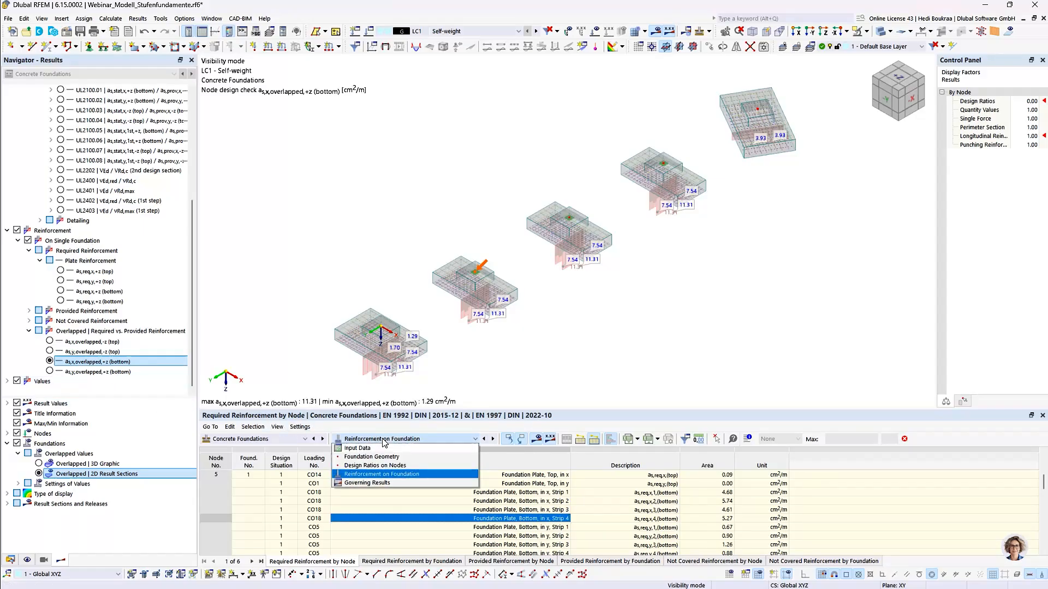
{"action": "left_click", "coordinate": [387, 466]}
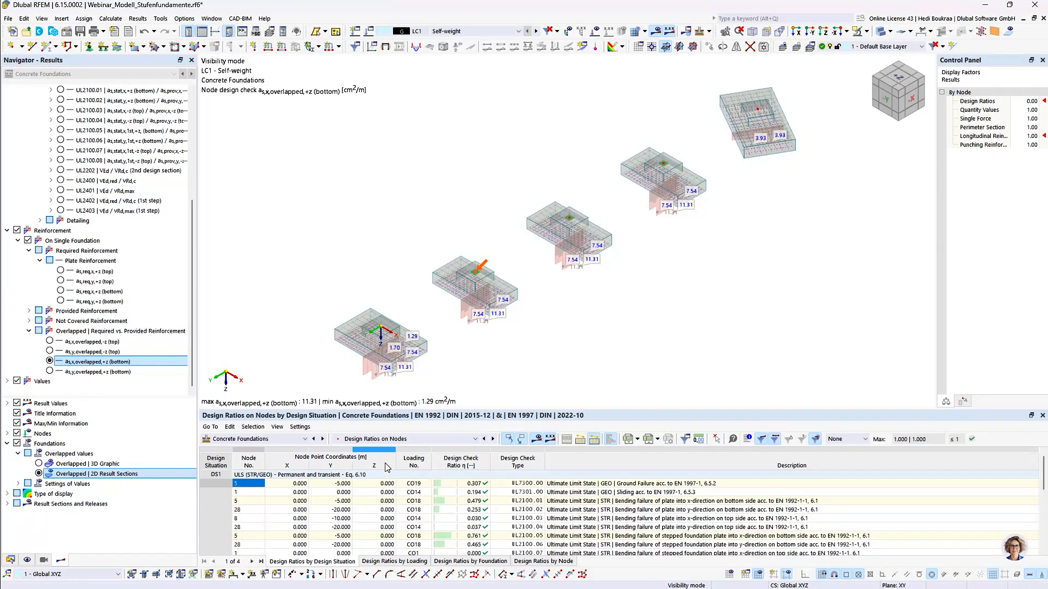
{"action": "left_click", "coordinate": [563, 502]}
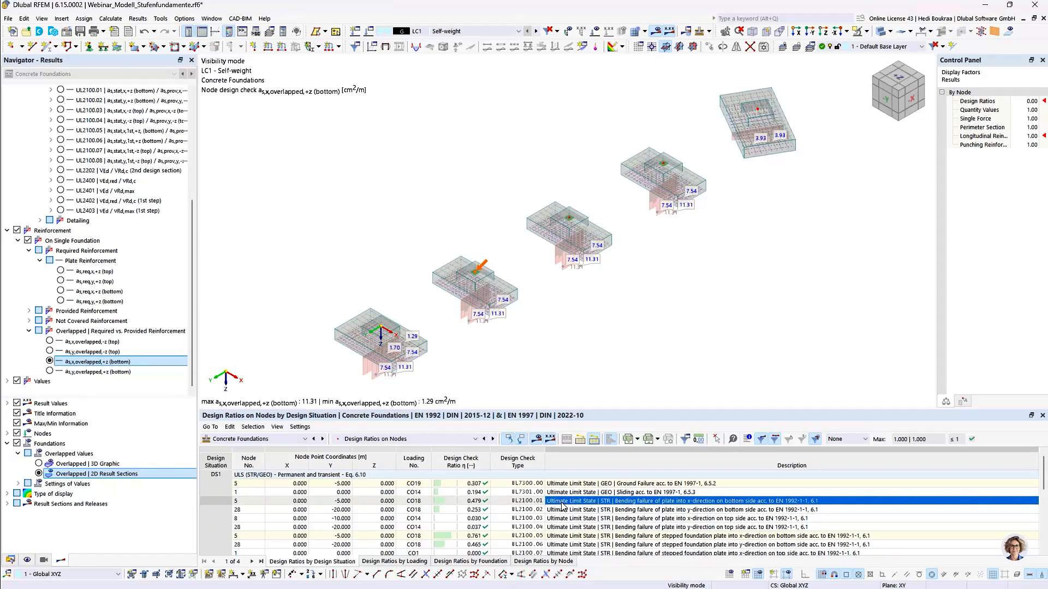
{"action": "left_click", "coordinate": [563, 537]}
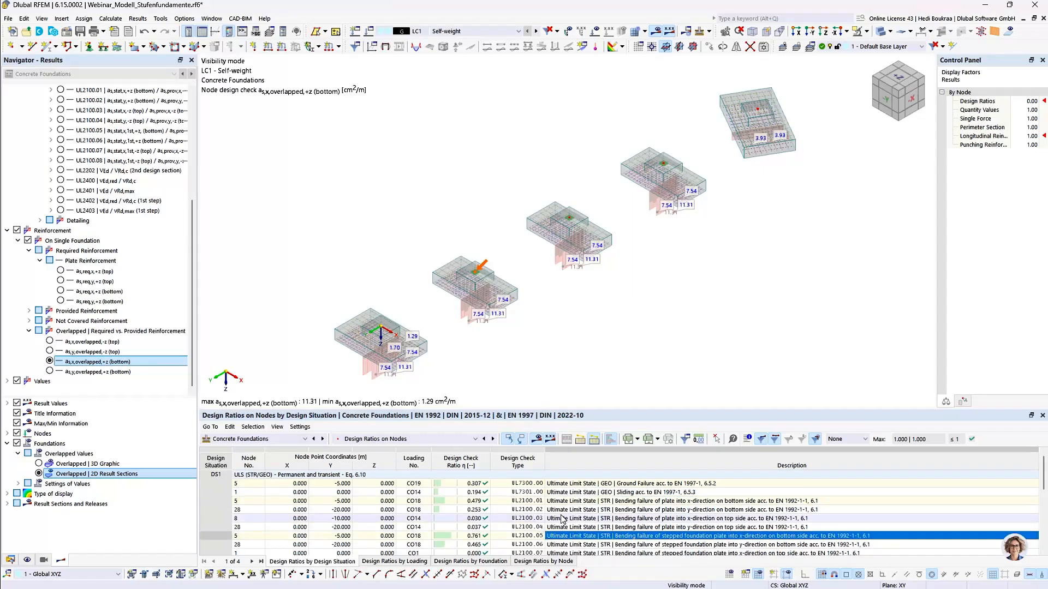
{"action": "left_click", "coordinate": [562, 502]}
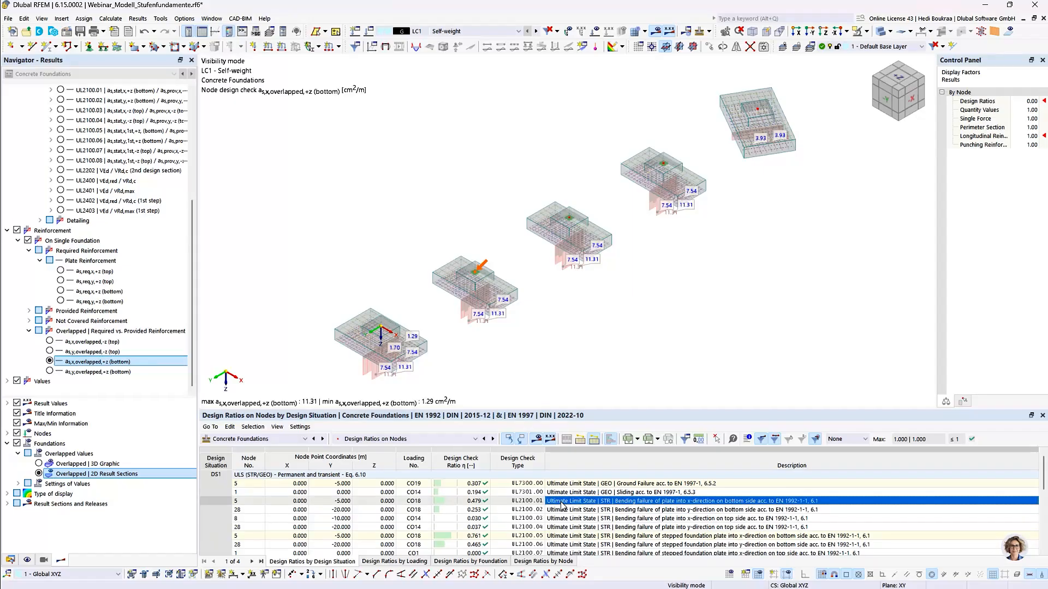
{"action": "double_click", "coordinate": [563, 502]}
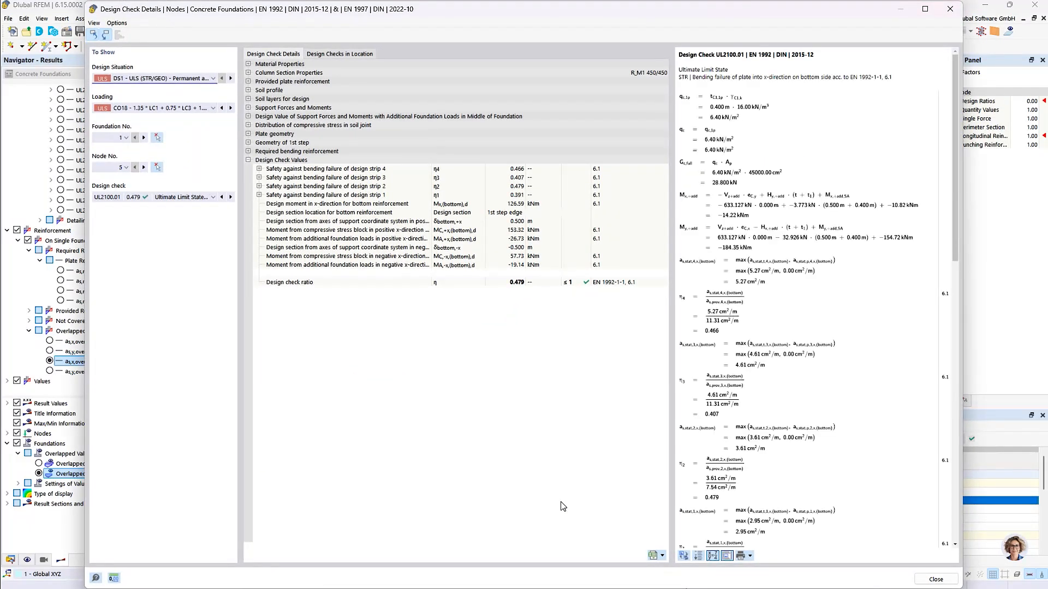
Examine the UL2100.01 formulas for the bending ratios of design strips 4, 3 and 2 and the governing ratio, then close the details
{"action": "left_click", "coordinate": [716, 321]}
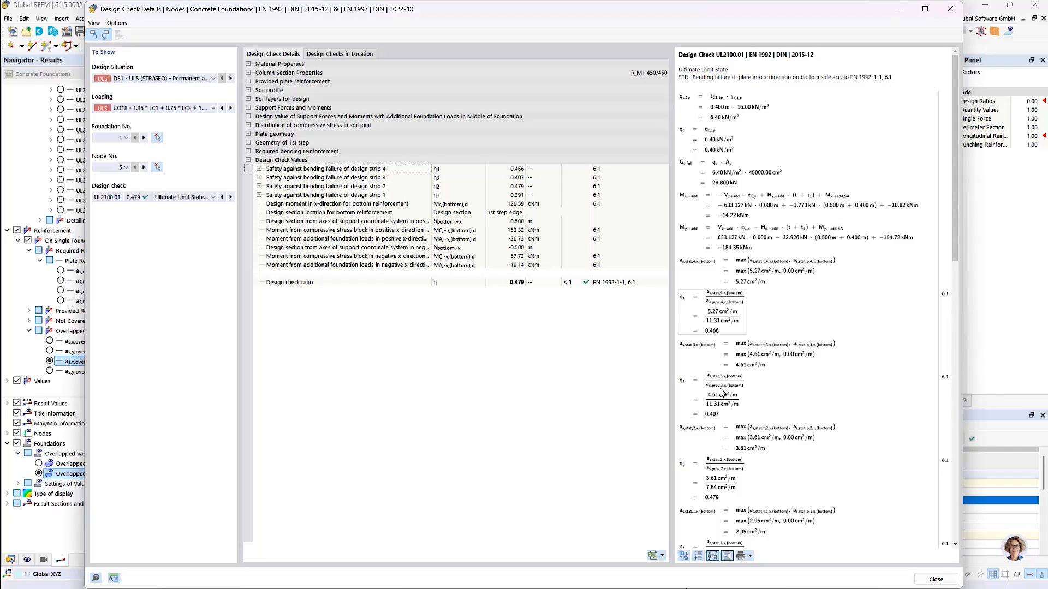
{"action": "scroll", "coordinate": [738, 322], "scroll_direction": "up", "scroll_amount": 2, "text": "ctrl"}
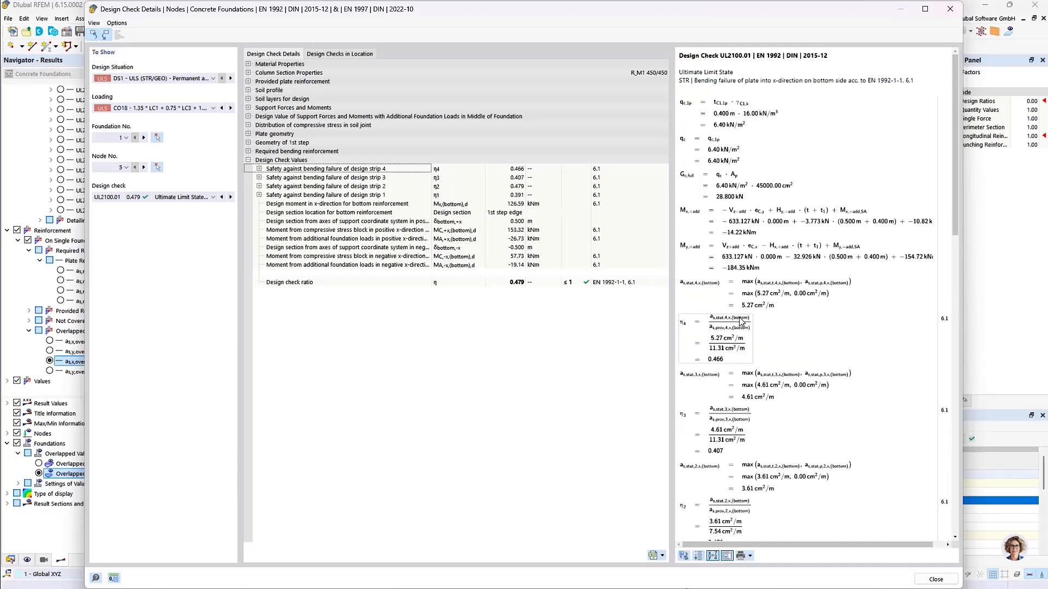
{"action": "scroll", "coordinate": [747, 333], "scroll_direction": "down", "scroll_amount": 3}
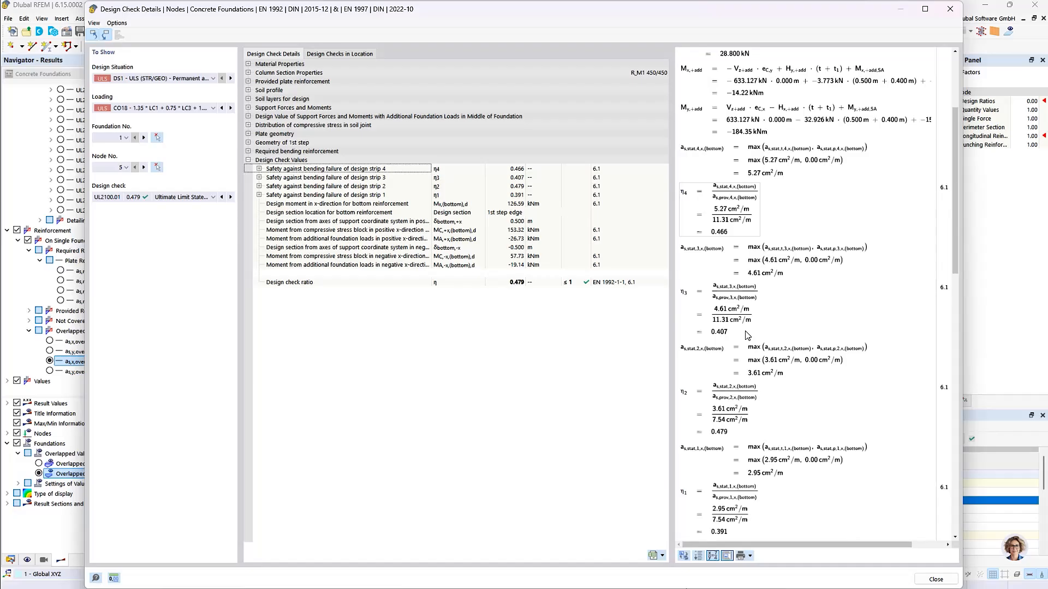
{"action": "left_click", "coordinate": [746, 327]}
{"action": "scroll", "coordinate": [742, 330], "scroll_direction": "down", "scroll_amount": 1}
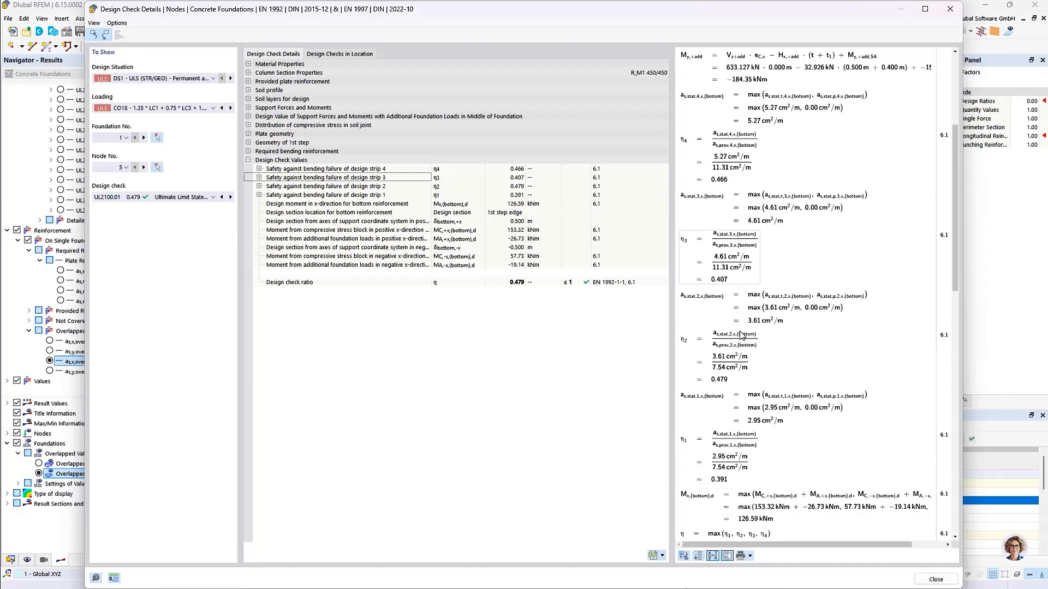
{"action": "left_click", "coordinate": [741, 336]}
{"action": "scroll", "coordinate": [742, 338], "scroll_direction": "down", "scroll_amount": 1}
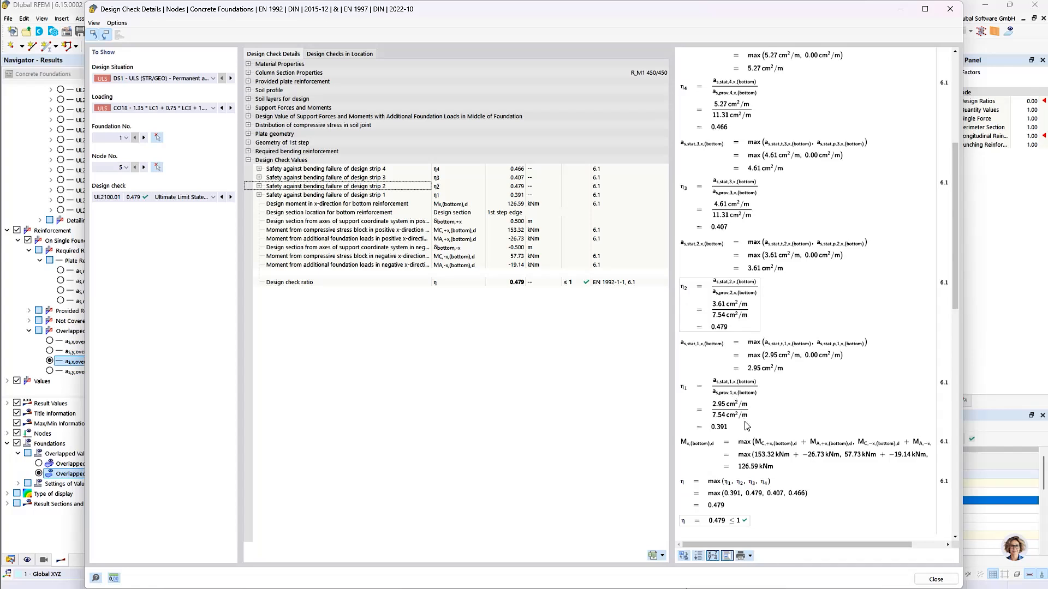
{"action": "left_click", "coordinate": [749, 485]}
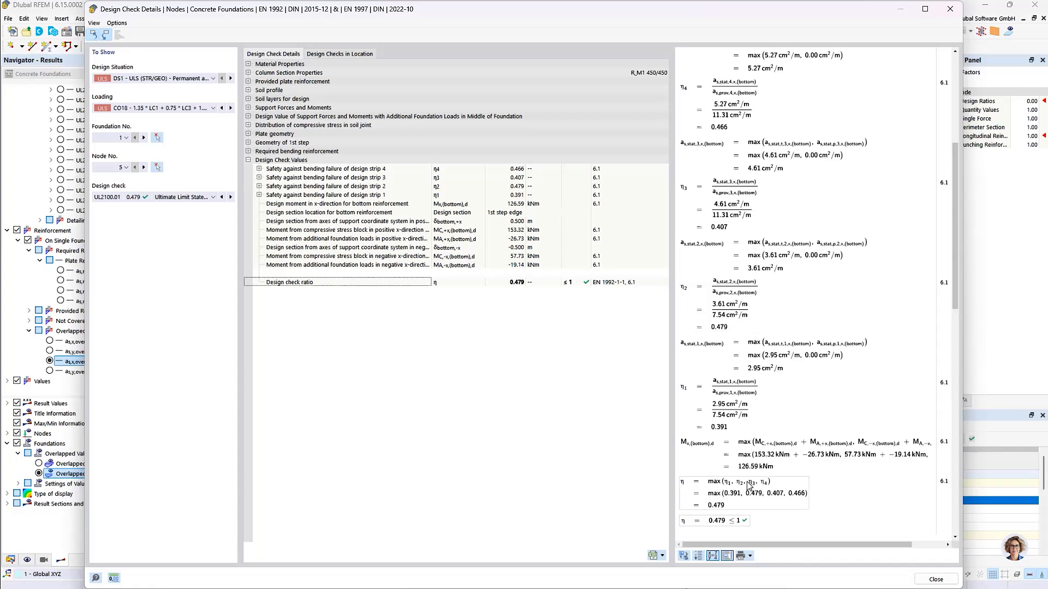
{"action": "left_click", "coordinate": [935, 579]}
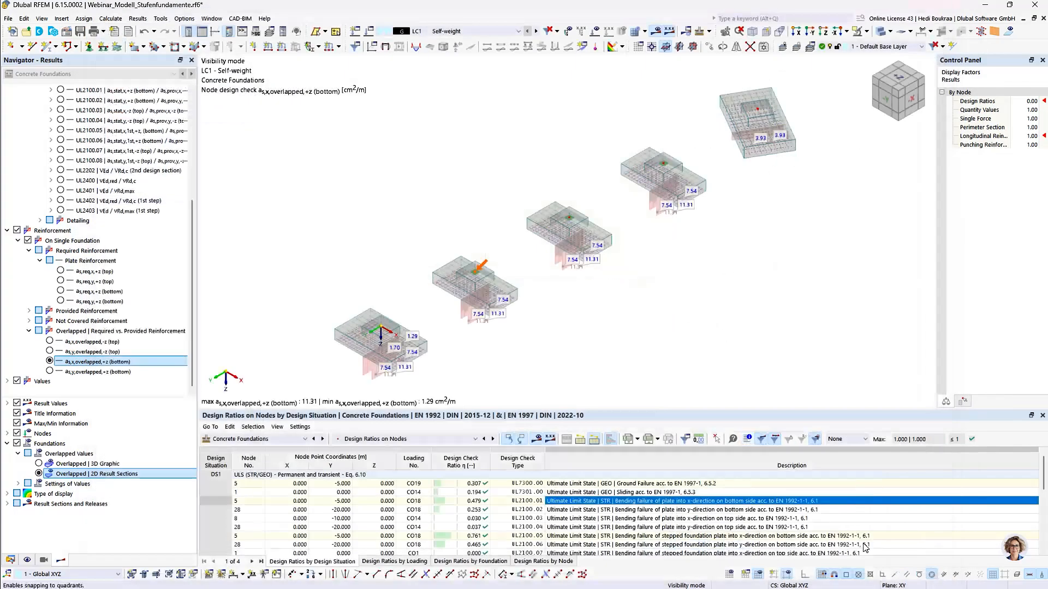
View the bending design ratios on the foundations for checks UL2100.01 through UL2100.06
{"action": "scroll", "coordinate": [60, 276], "scroll_direction": "up", "scroll_amount": 6}
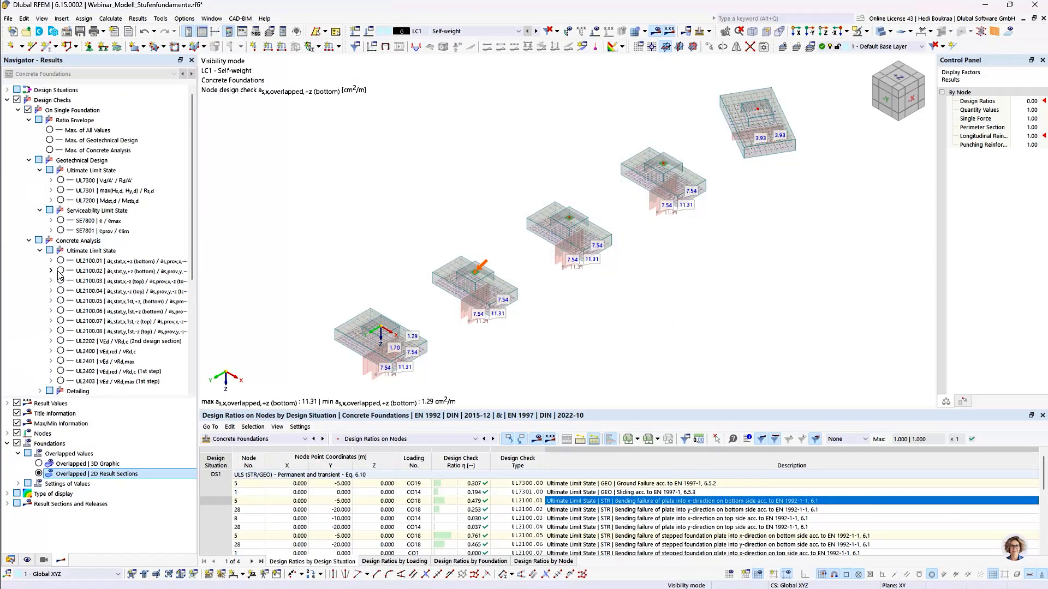
{"action": "left_click", "coordinate": [61, 262]}
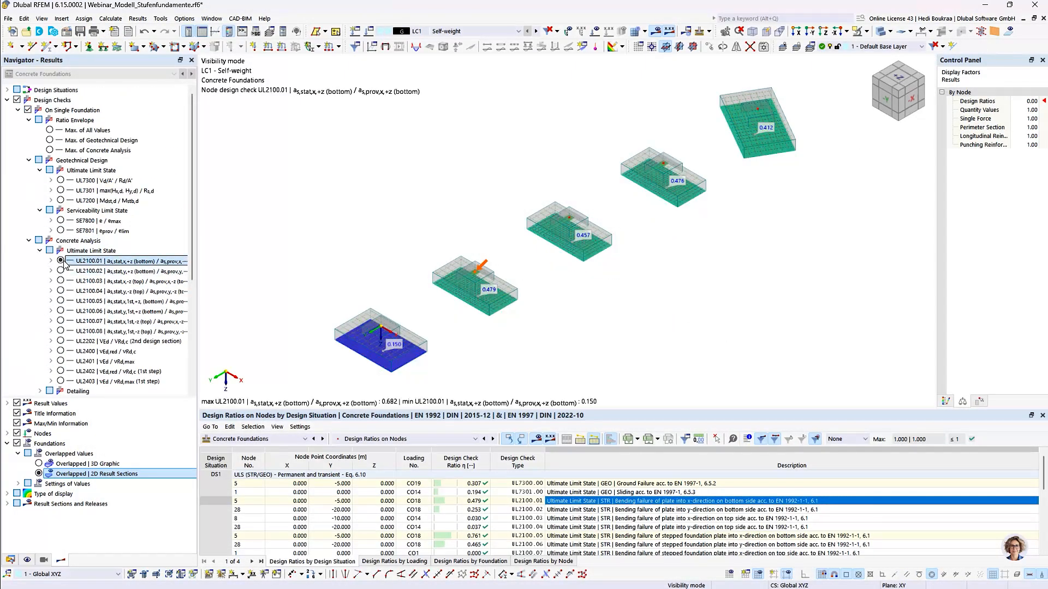
{"action": "left_click", "coordinate": [61, 271]}
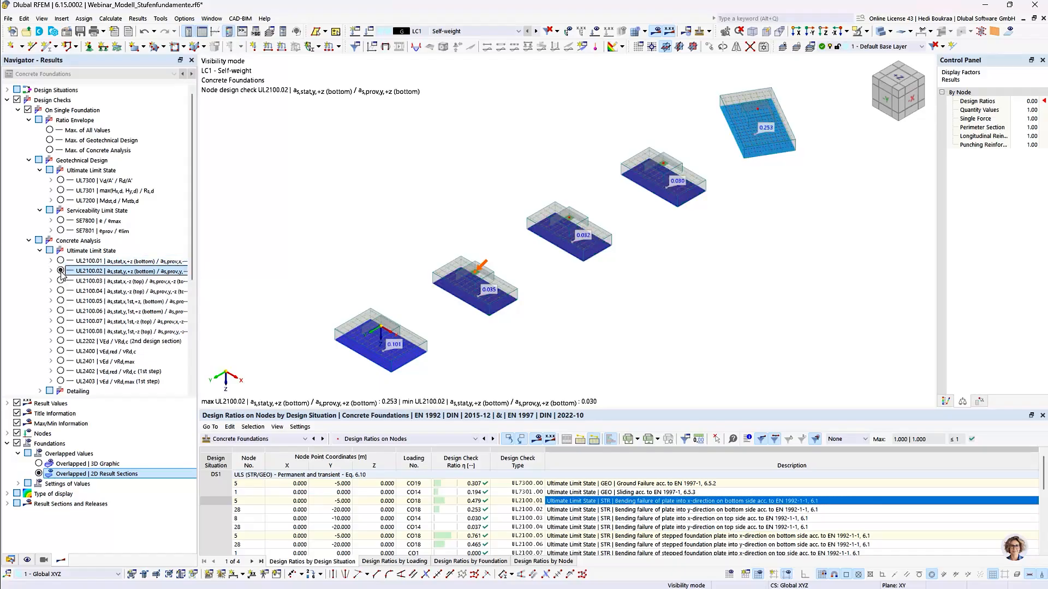
{"action": "left_click", "coordinate": [61, 281]}
{"action": "left_click", "coordinate": [61, 291]}
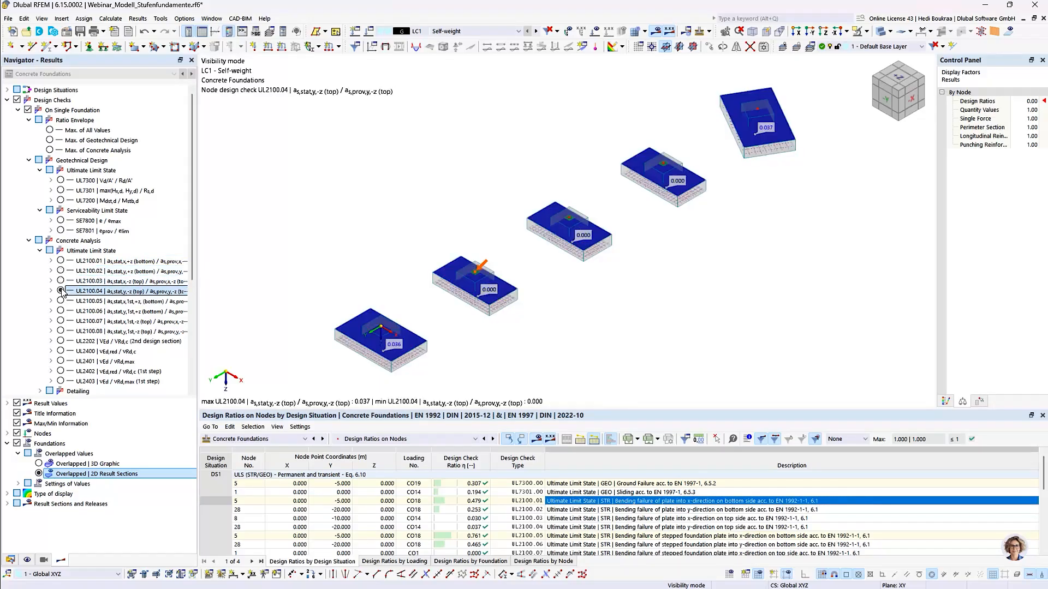
{"action": "left_click", "coordinate": [61, 302]}
{"action": "left_click", "coordinate": [60, 312]}
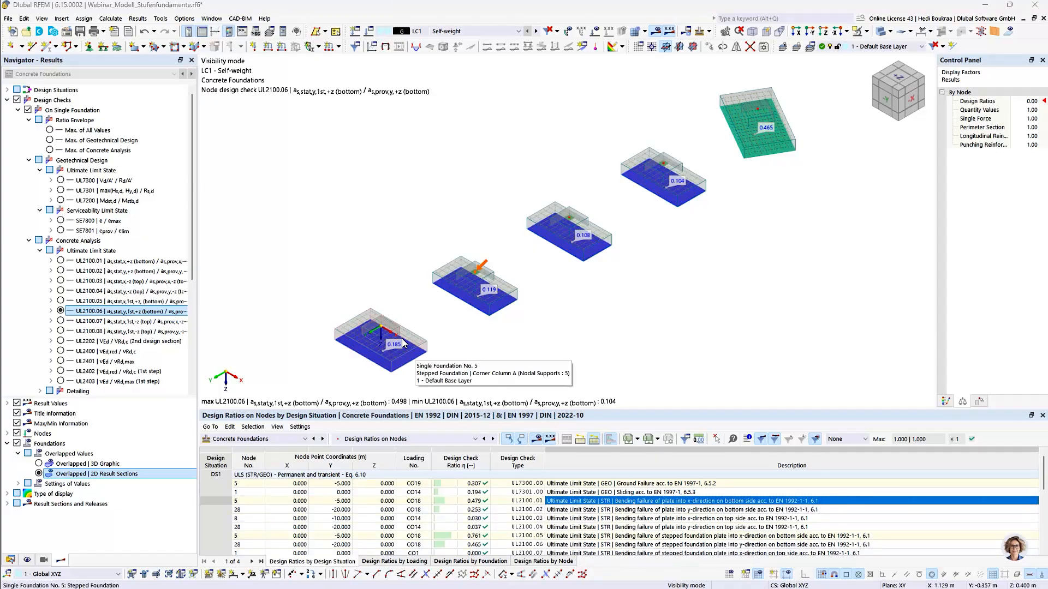
List the design ratios by node and highlight punching checks UL2400 and UL2402 for node 1
{"action": "left_click", "coordinate": [384, 332]}
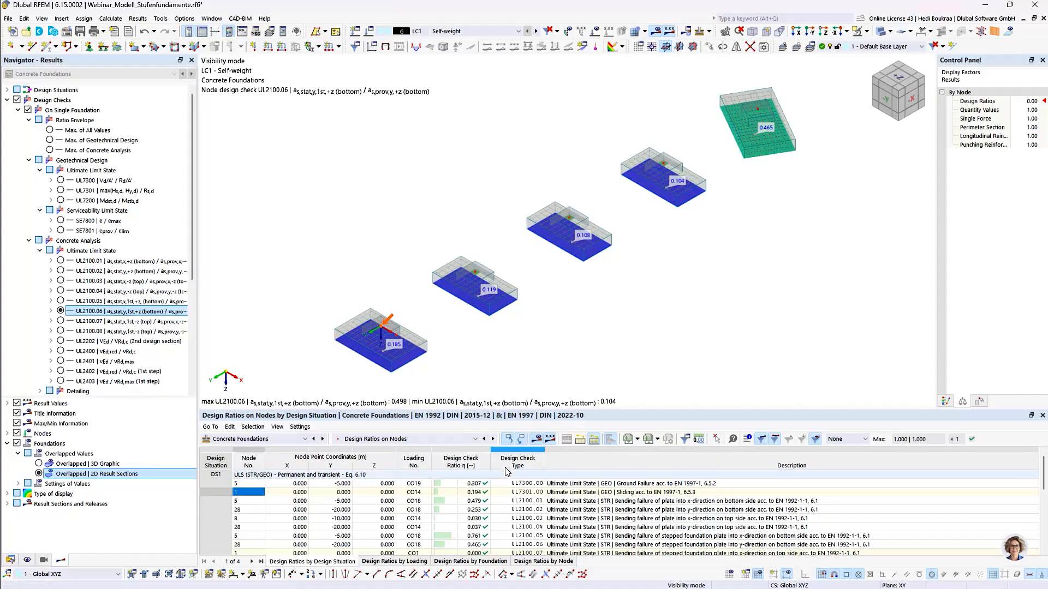
{"action": "left_click", "coordinate": [537, 560]}
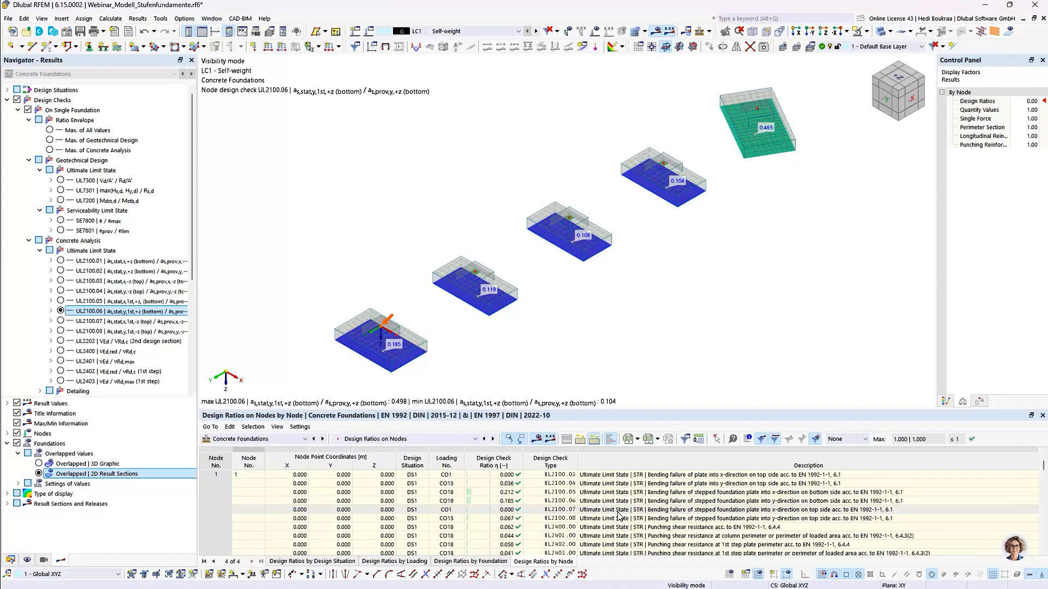
{"action": "scroll", "coordinate": [636, 517], "scroll_direction": "down", "scroll_amount": 1}
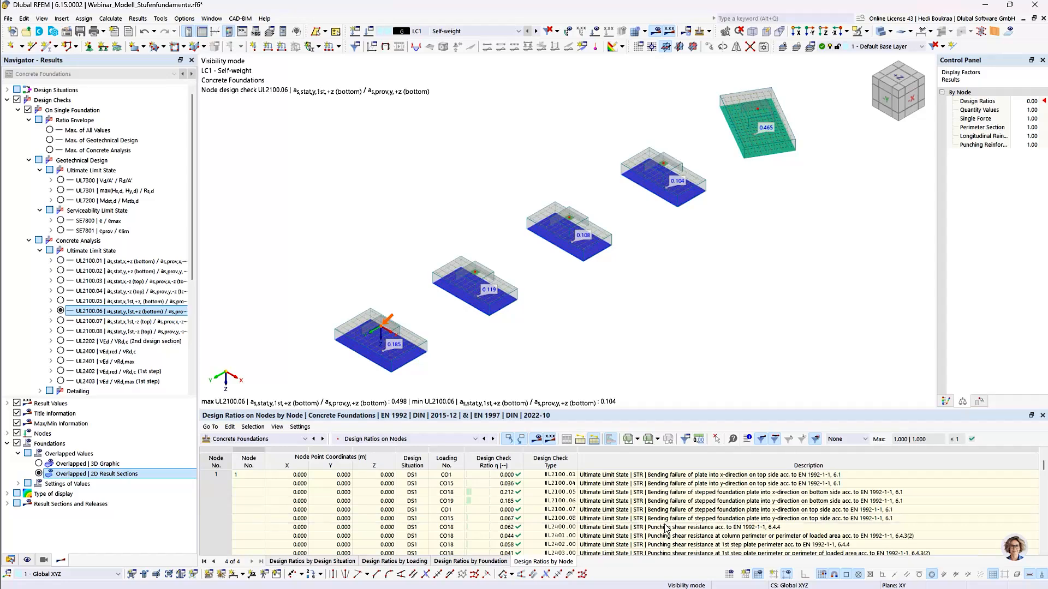
{"action": "left_click", "coordinate": [647, 527]}
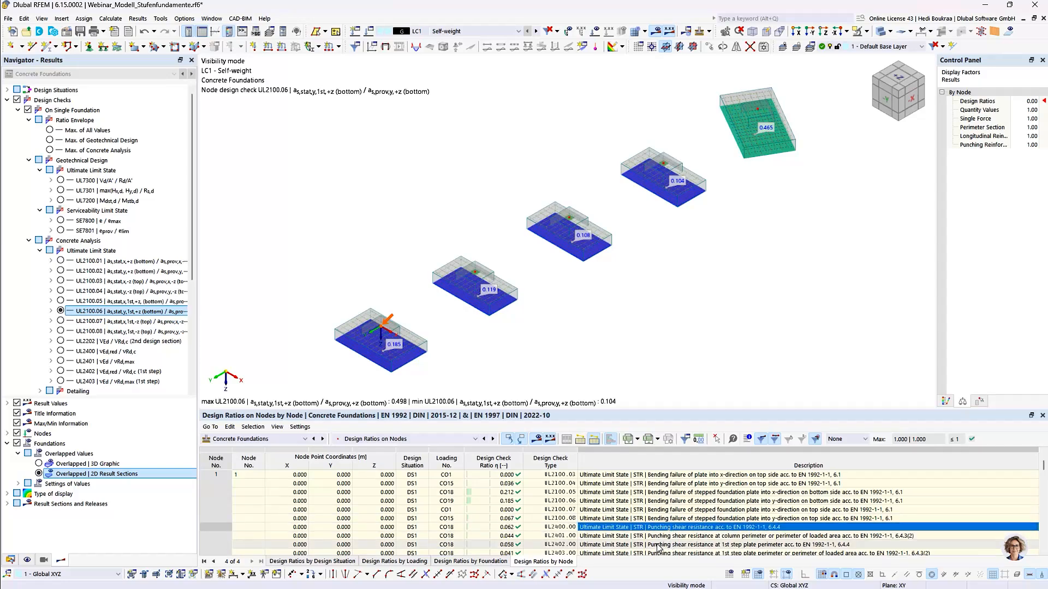
{"action": "left_click", "coordinate": [658, 545], "text": "ctrl"}
{"action": "scroll", "coordinate": [659, 546], "scroll_direction": "down", "scroll_amount": 1}
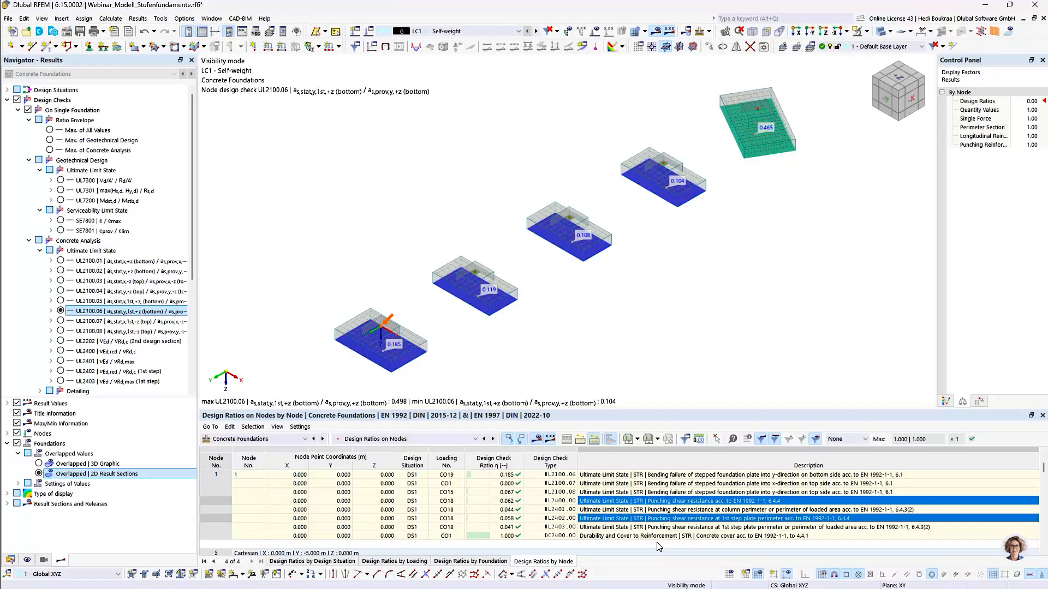
Compare the punching graphics of UL2400 and UL2402 (1st step) on the foundations, returning to UL2400
{"action": "left_click", "coordinate": [60, 352]}
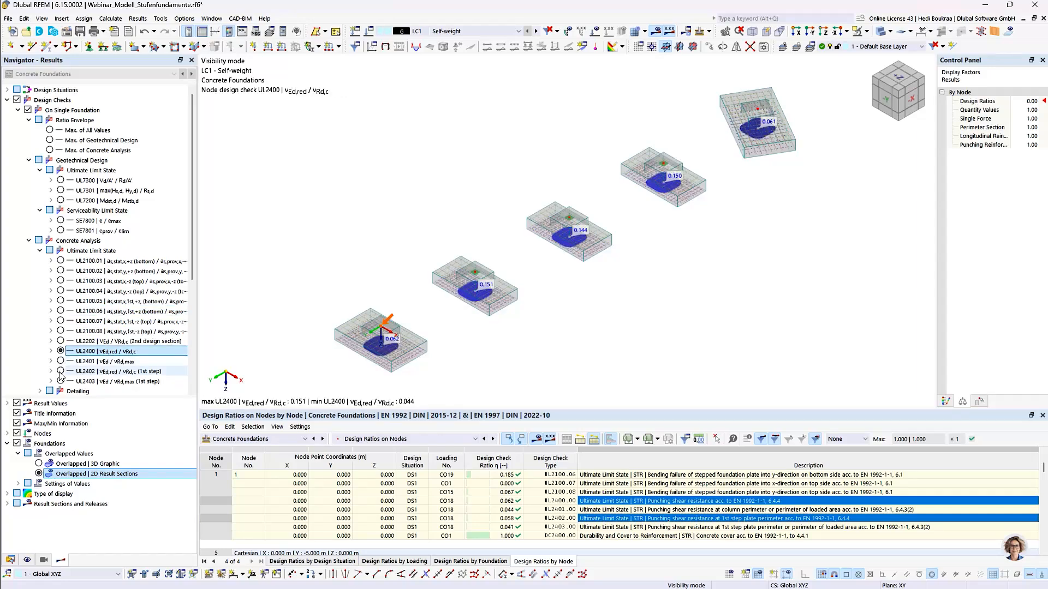
{"action": "left_click", "coordinate": [60, 372]}
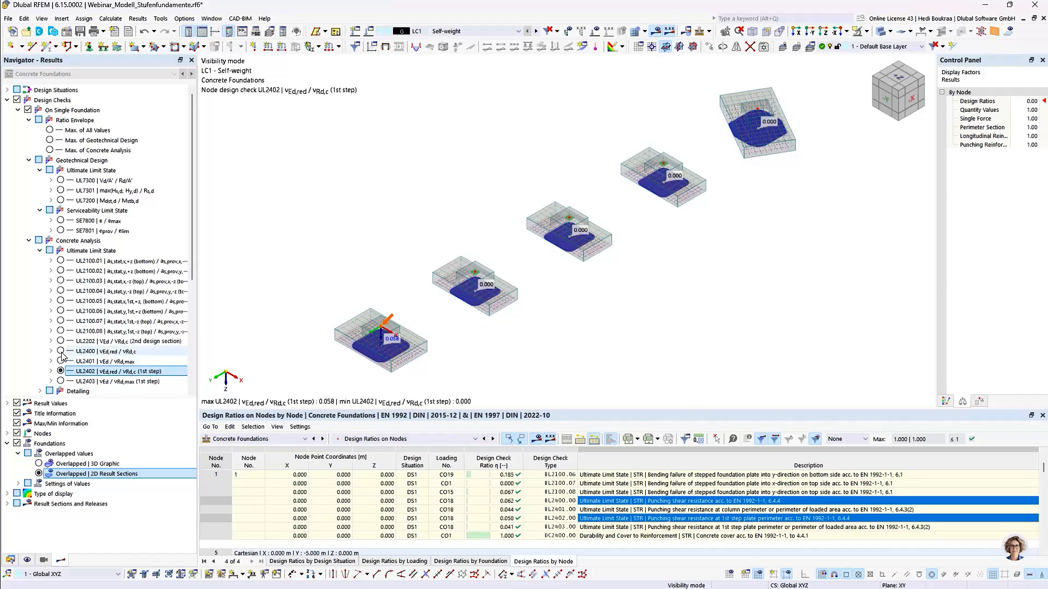
{"action": "left_click", "coordinate": [61, 352]}
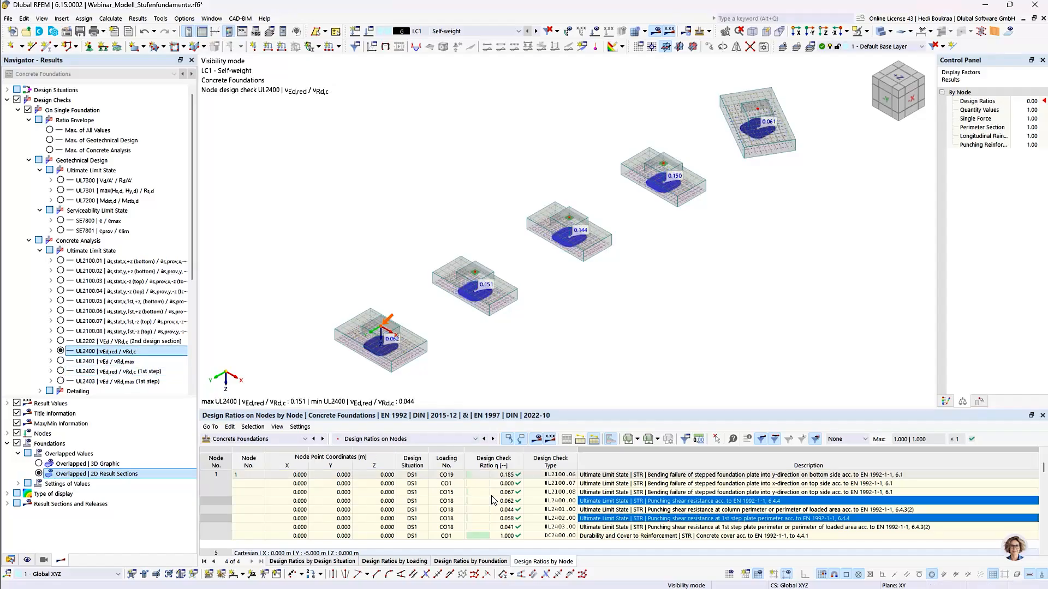
Open the design check details of UL2400, punching shear resistance acc. to EN 1992-1-1, 6.4.4, at node 1
{"action": "scroll", "coordinate": [631, 500], "scroll_direction": "up", "scroll_amount": 2}
{"action": "left_click", "coordinate": [631, 501]}
{"action": "scroll", "coordinate": [631, 501], "scroll_direction": "down", "scroll_amount": 2}
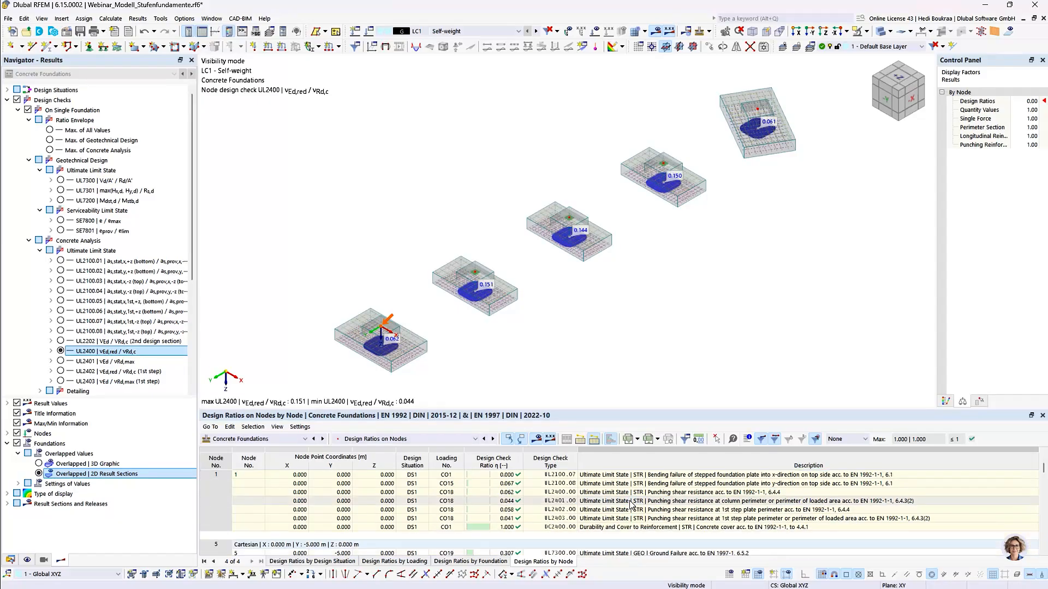
{"action": "left_click", "coordinate": [631, 493]}
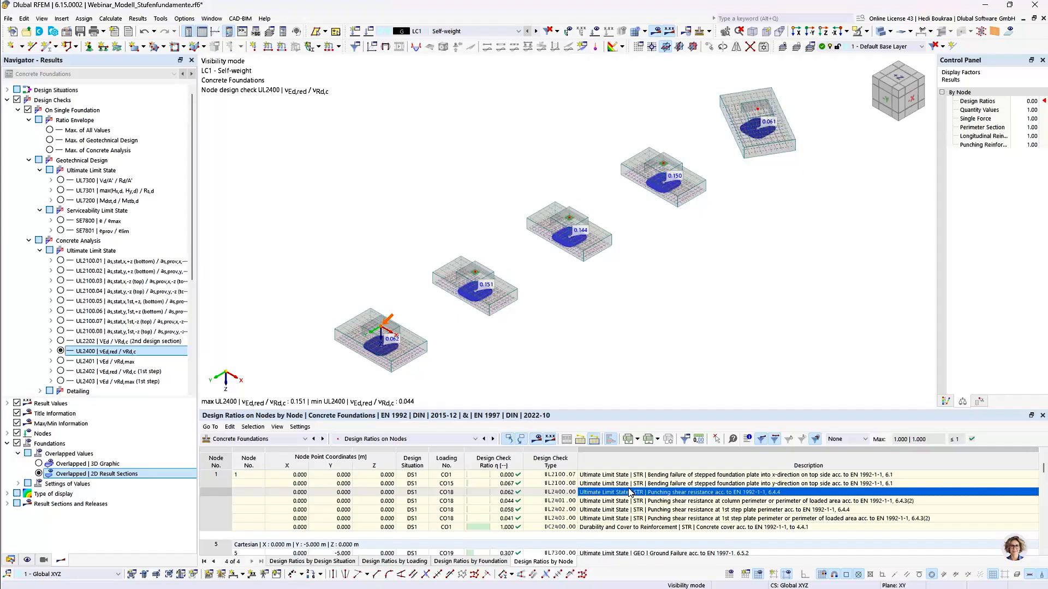
{"action": "double_click", "coordinate": [630, 493]}
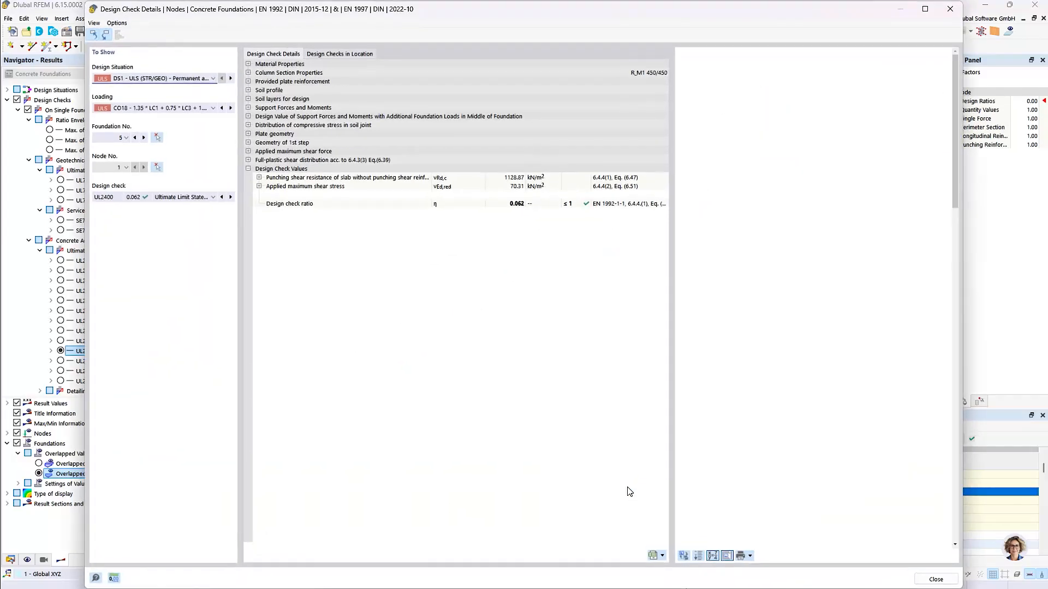
Examine UL2400's applied maximum shear stress, basic control perimeter length and reduced maximum shear force, then close the details
{"action": "double_click", "coordinate": [307, 187]}
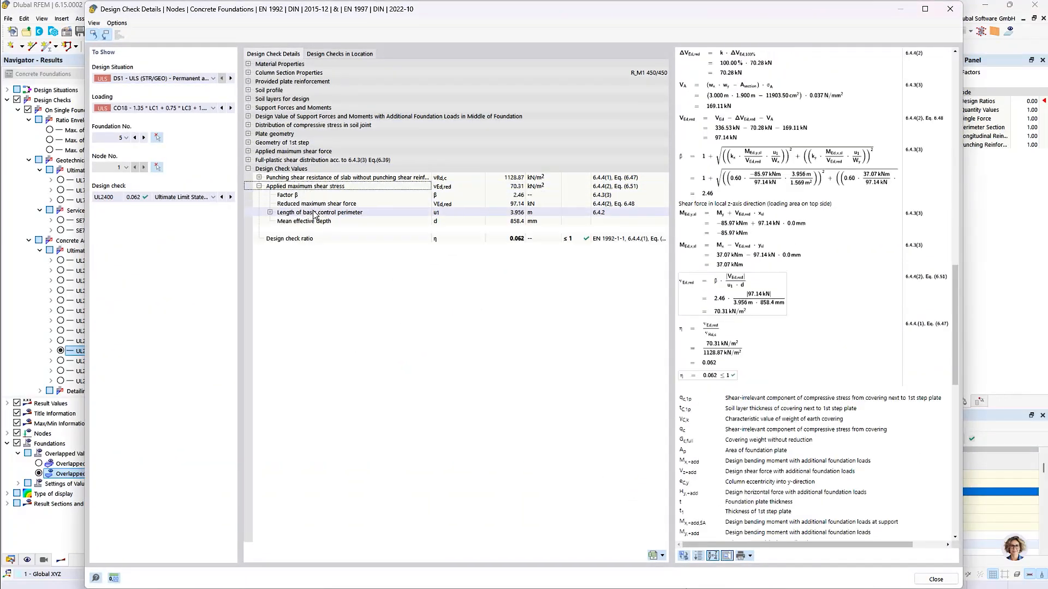
{"action": "left_click", "coordinate": [439, 216]}
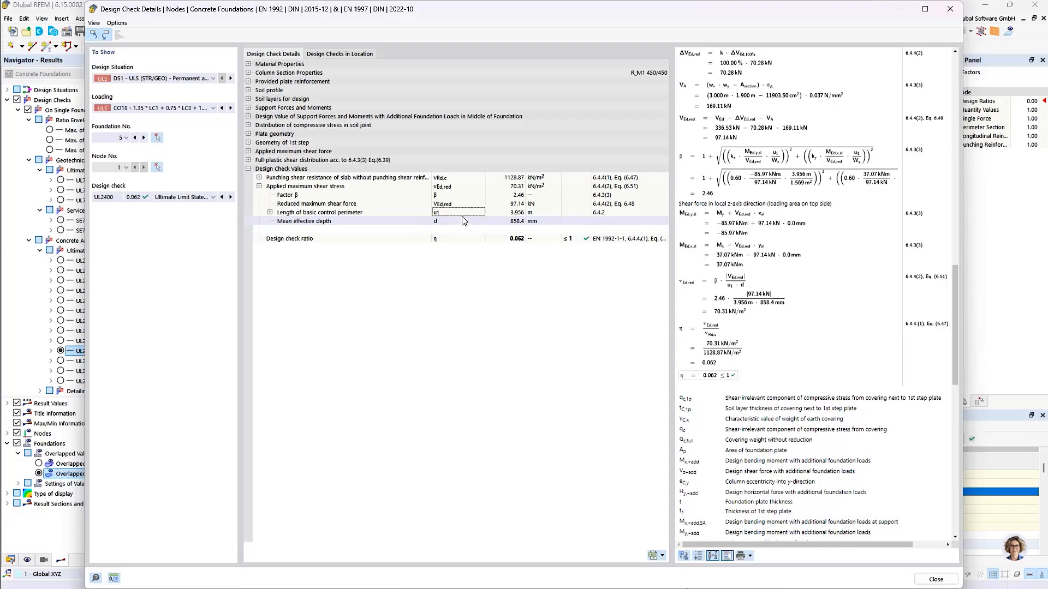
{"action": "left_click", "coordinate": [729, 137]}
{"action": "scroll", "coordinate": [728, 137], "scroll_direction": "up", "scroll_amount": 2, "text": "ctrl"}
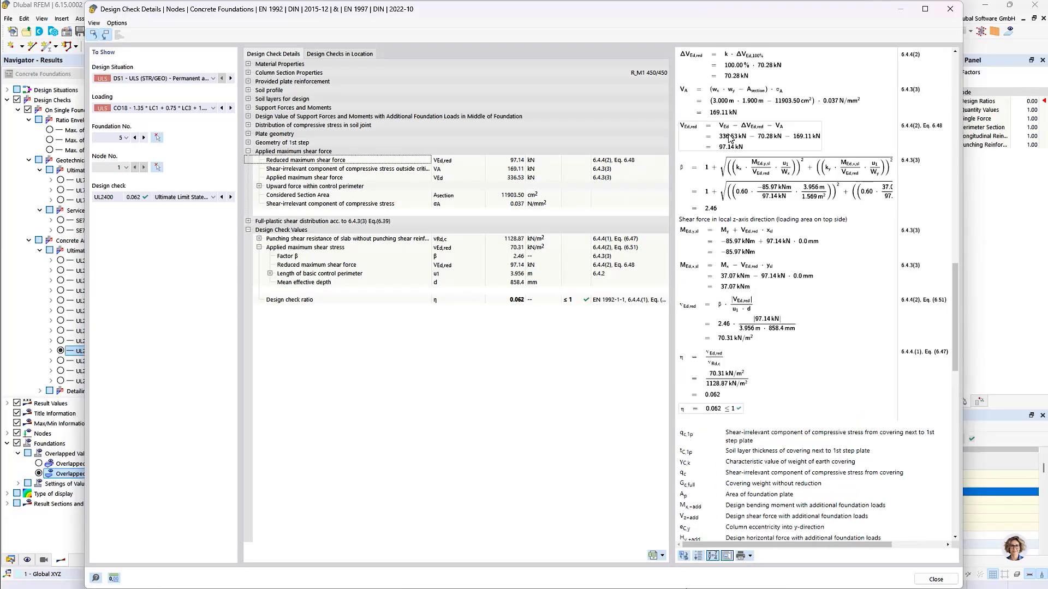
{"action": "scroll", "coordinate": [729, 137], "scroll_direction": "up", "scroll_amount": 1, "text": "ctrl"}
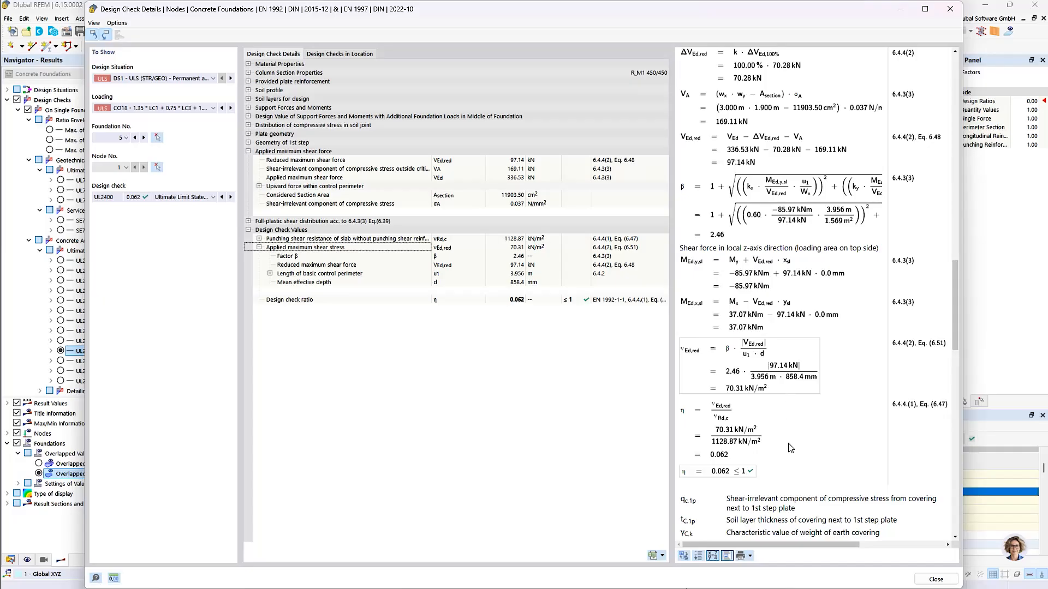
{"action": "left_click", "coordinate": [917, 581]}
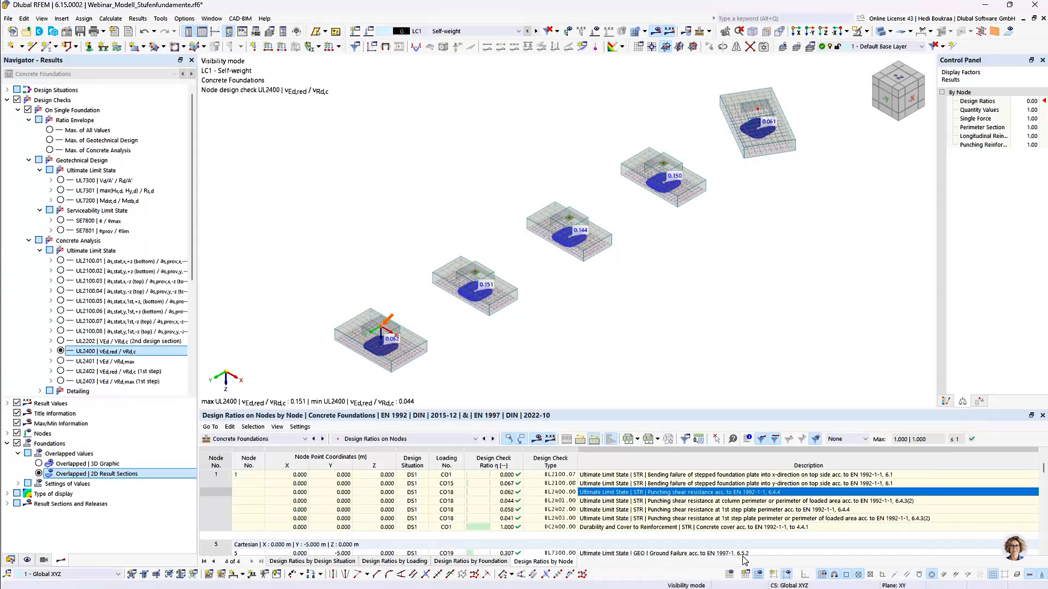
Examine the applied shear stress, mean effective depth and reduced shear force of UL2402 at node 1, then display UL2402 on the foundations
{"action": "left_click", "coordinate": [642, 511]}
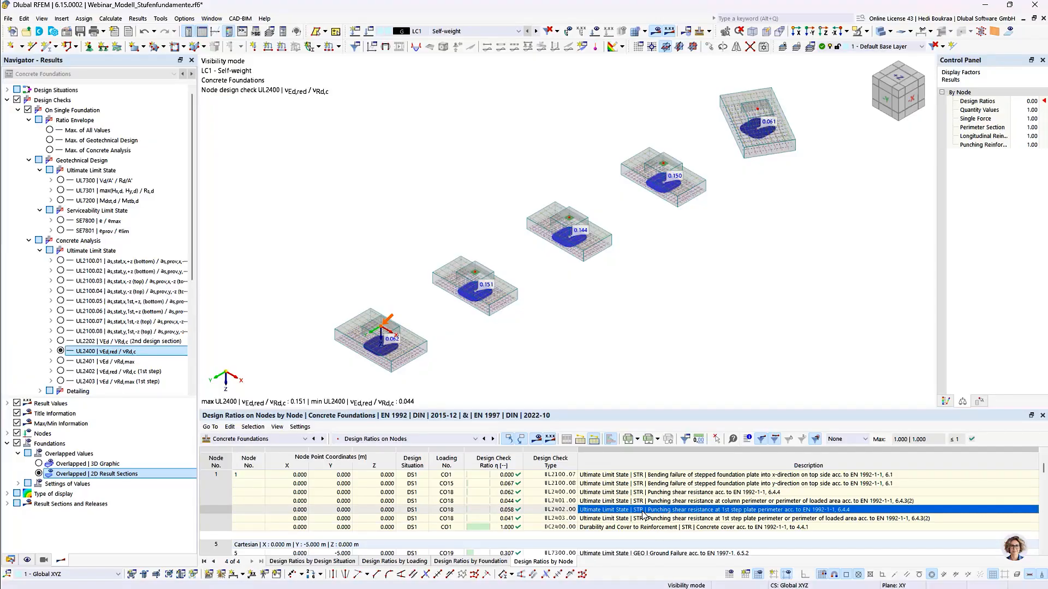
{"action": "double_click", "coordinate": [644, 512]}
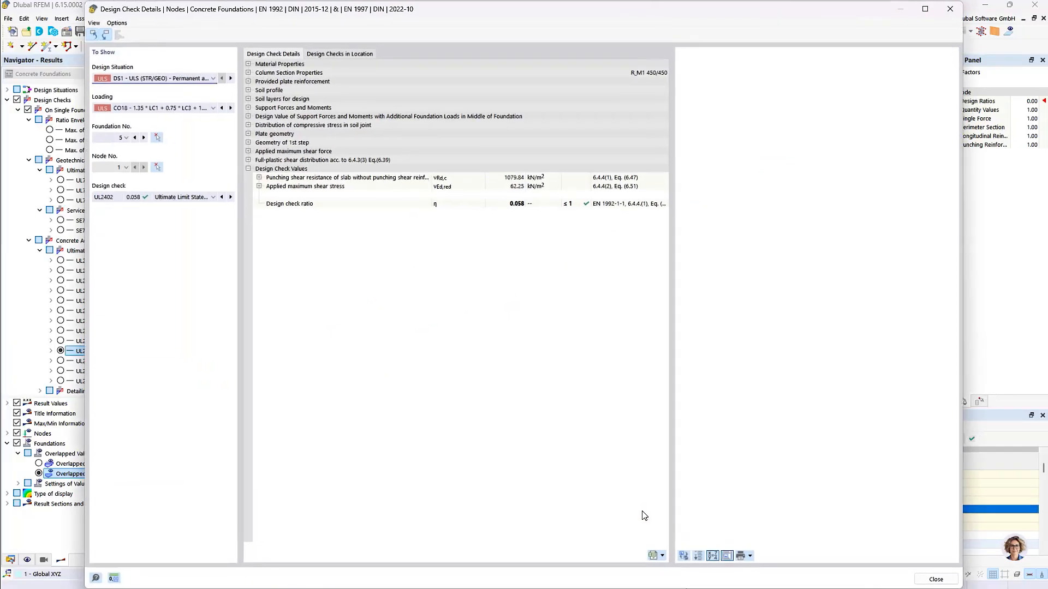
{"action": "double_click", "coordinate": [374, 188]}
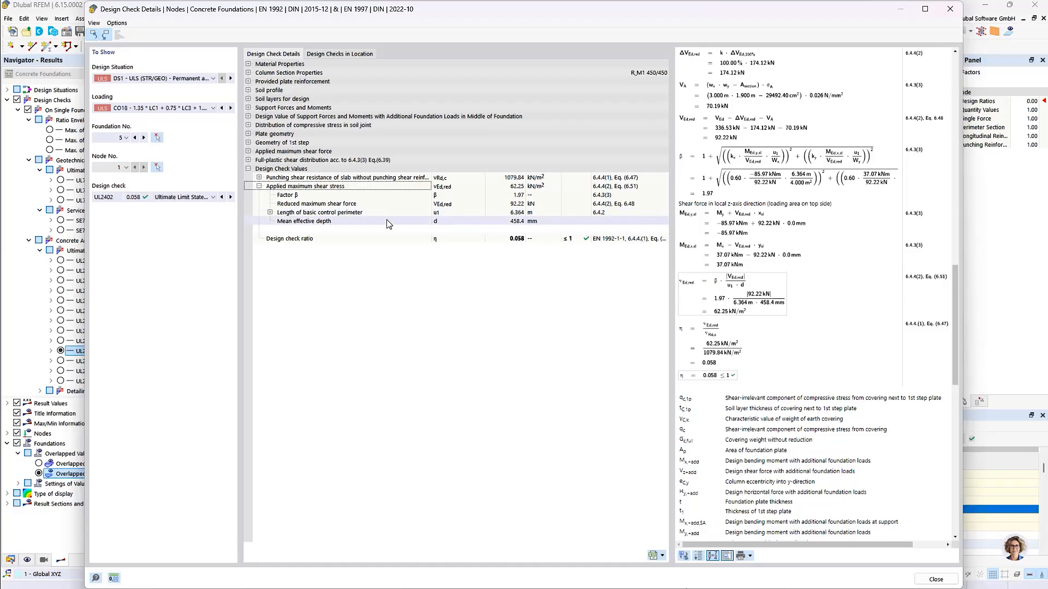
{"action": "left_click", "coordinate": [389, 222]}
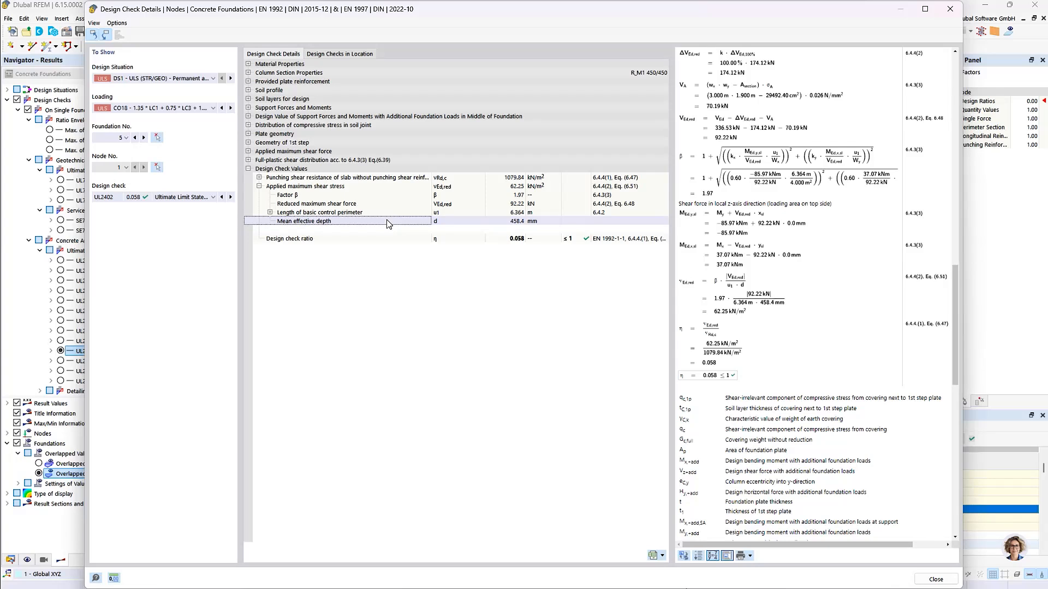
{"action": "left_click", "coordinate": [726, 133]}
{"action": "scroll", "coordinate": [778, 147], "scroll_direction": "up", "scroll_amount": 3, "text": "ctrl"}
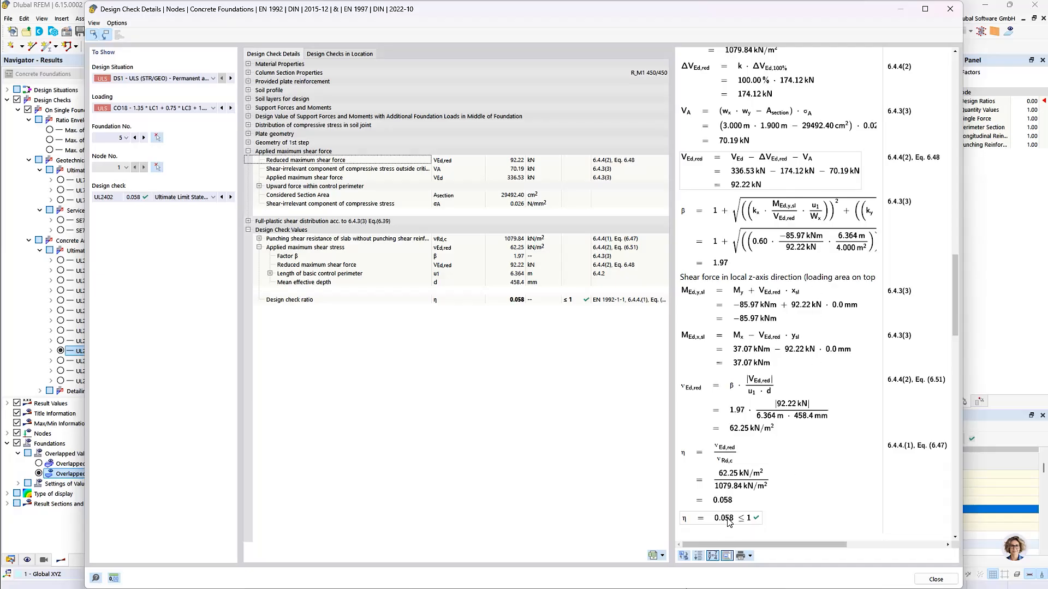
{"action": "left_click", "coordinate": [935, 579]}
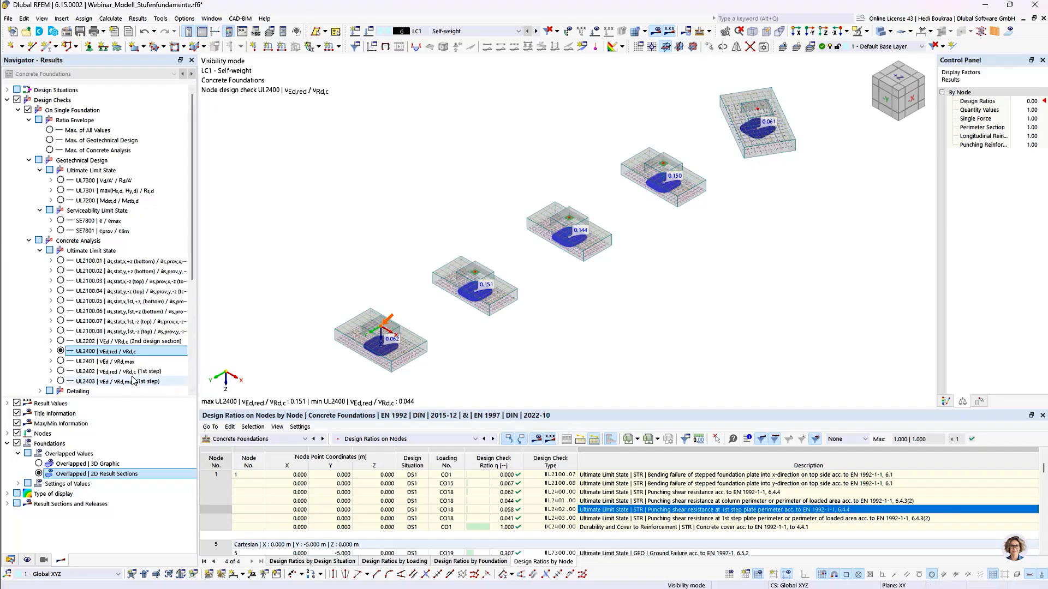
{"action": "left_click", "coordinate": [61, 372]}
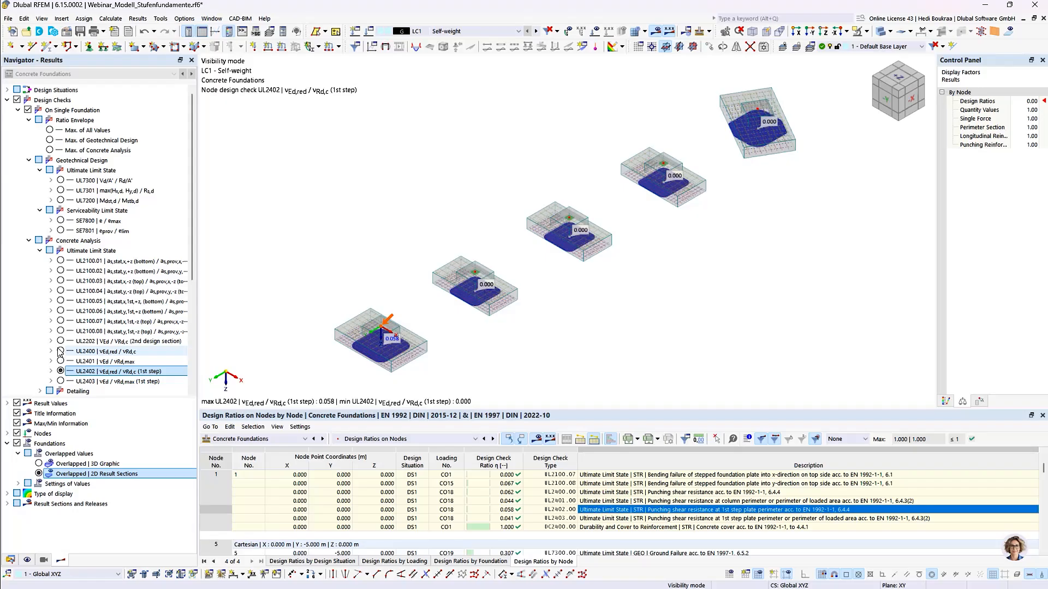
Compare UL2400 with UL2402 (1st step) on the foundations, then display UL2400's reduced shear force VEd,red
{"action": "left_click", "coordinate": [61, 352]}
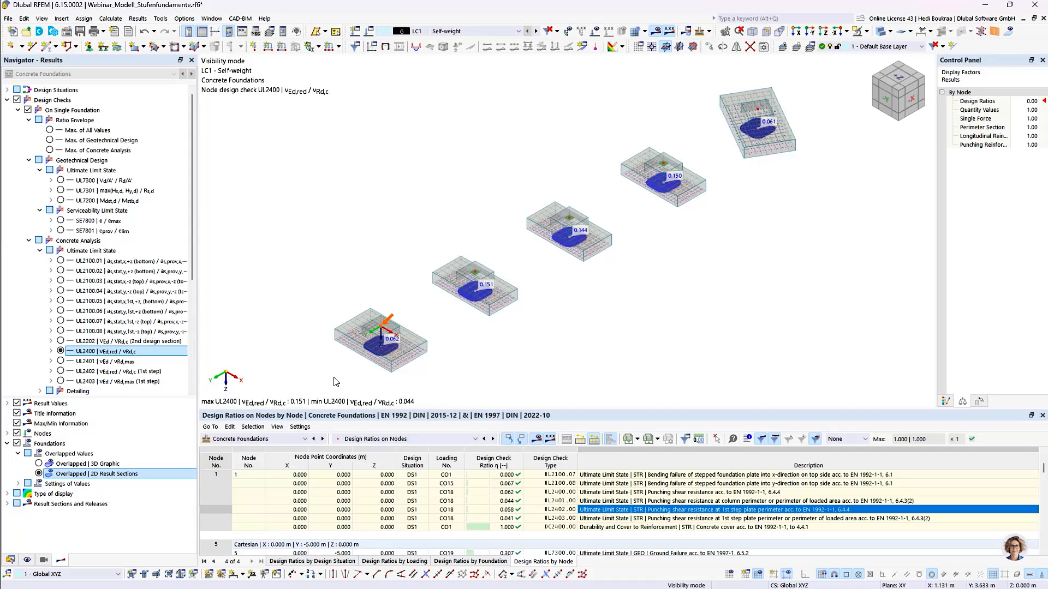
{"action": "left_click", "coordinate": [61, 372]}
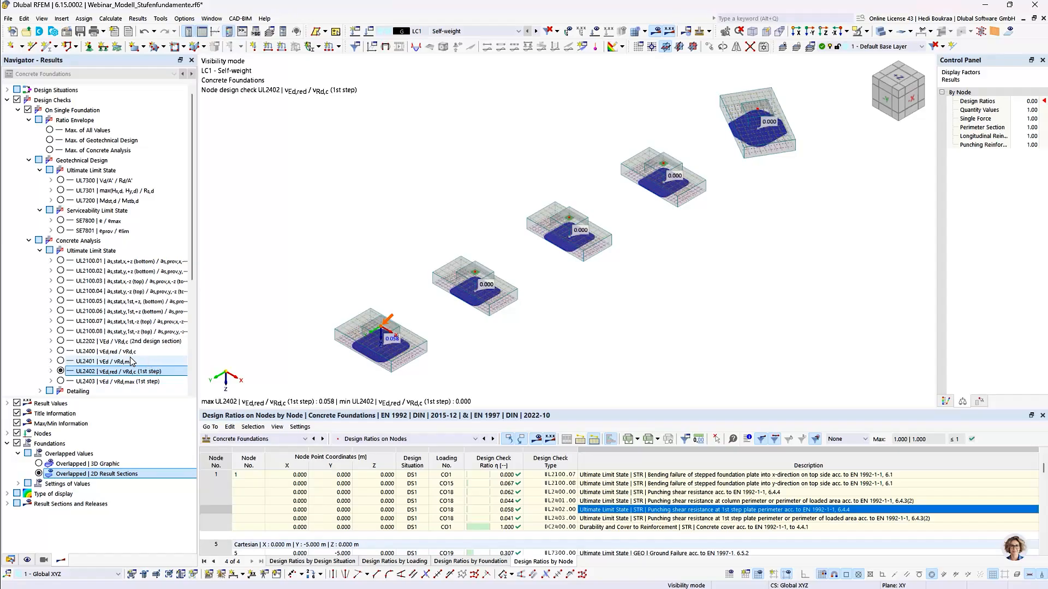
{"action": "left_click", "coordinate": [58, 352]}
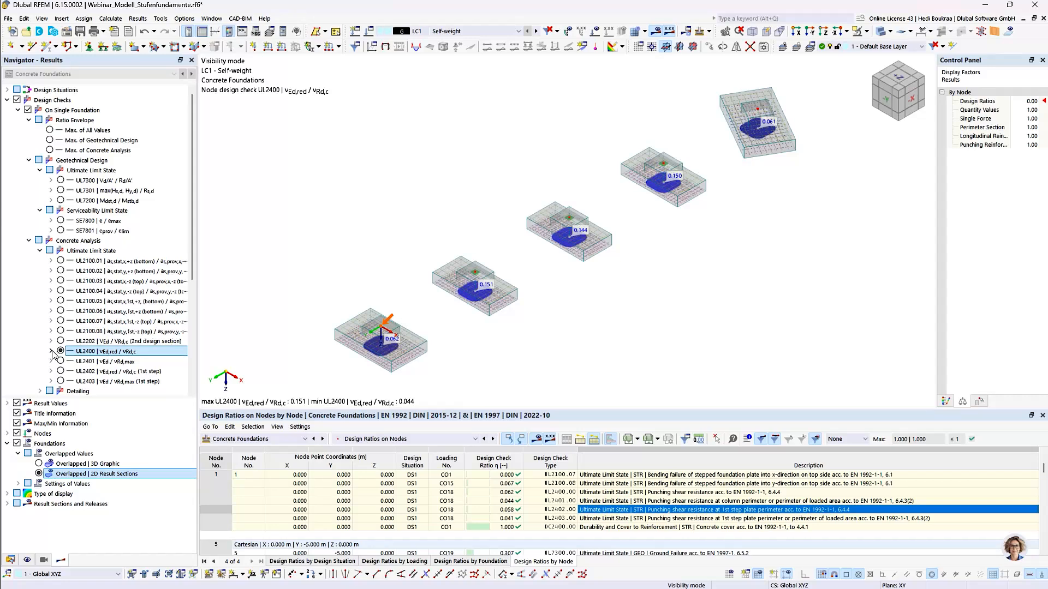
{"action": "left_click", "coordinate": [52, 351]}
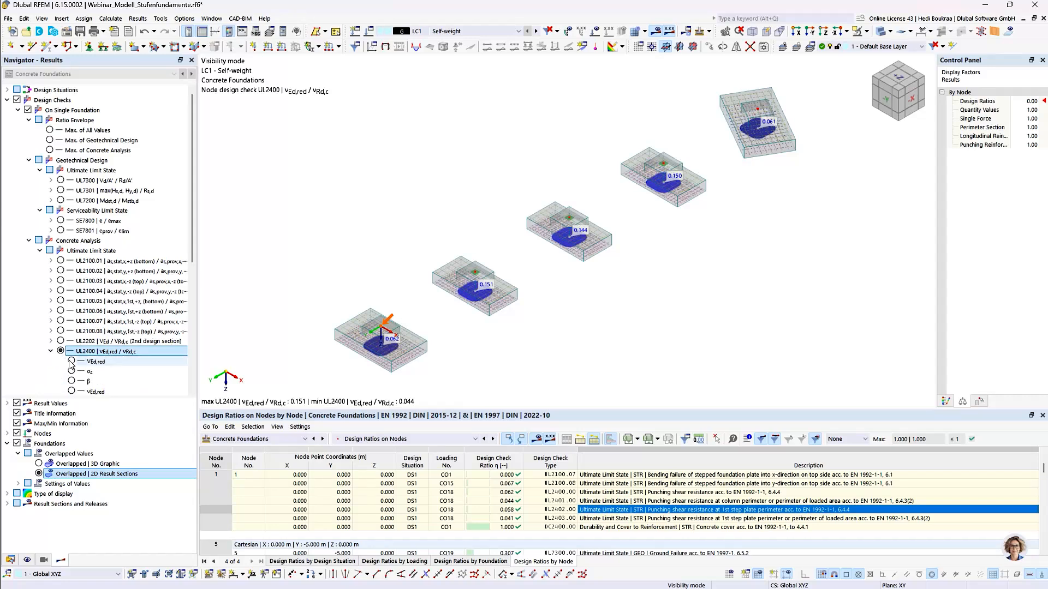
{"action": "left_click", "coordinate": [72, 362]}
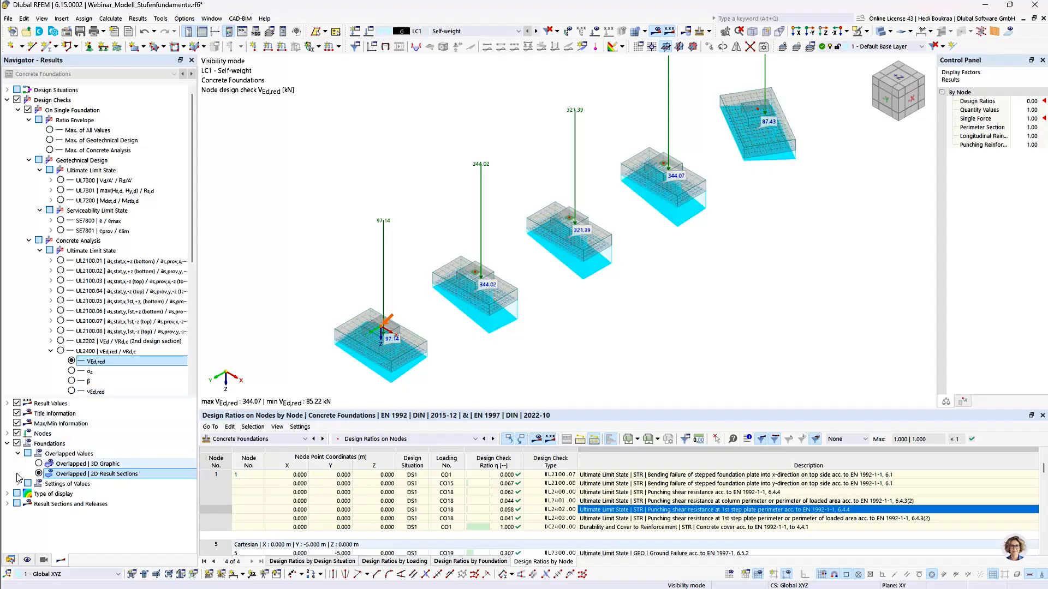
View VEd,red and the UL2400 ratio as isolines, then return the type of display to isobands
{"action": "left_click", "coordinate": [8, 494]}
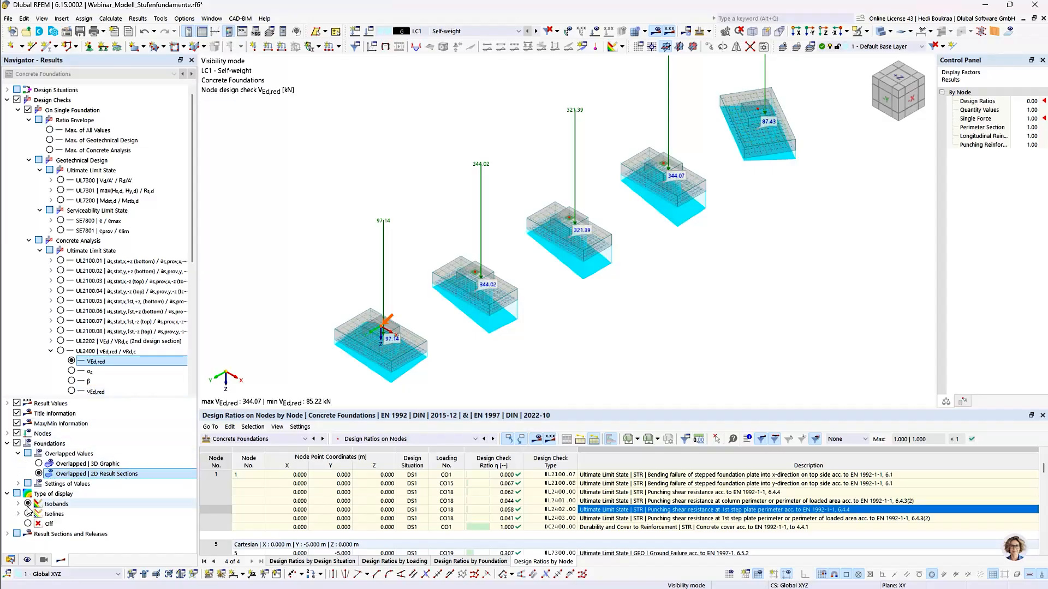
{"action": "left_click", "coordinate": [28, 514]}
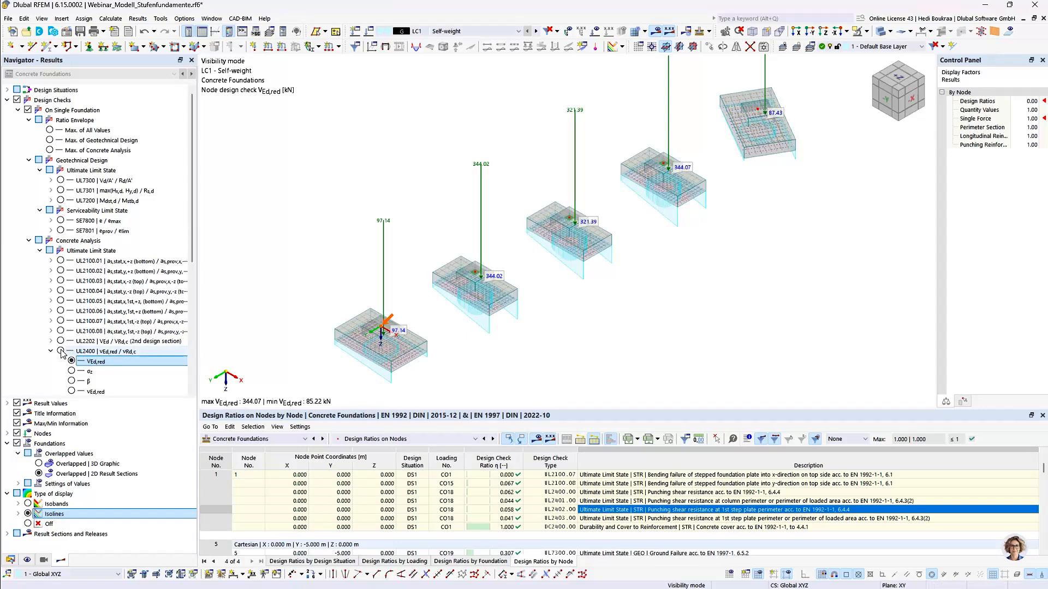
{"action": "double_click", "coordinate": [83, 352]}
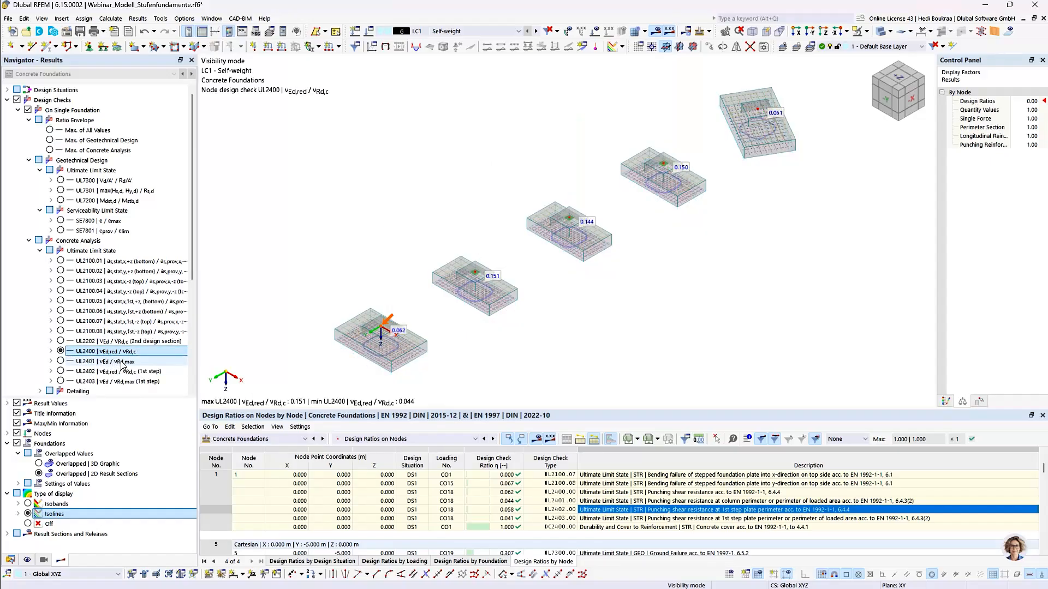
{"action": "left_click", "coordinate": [28, 504]}
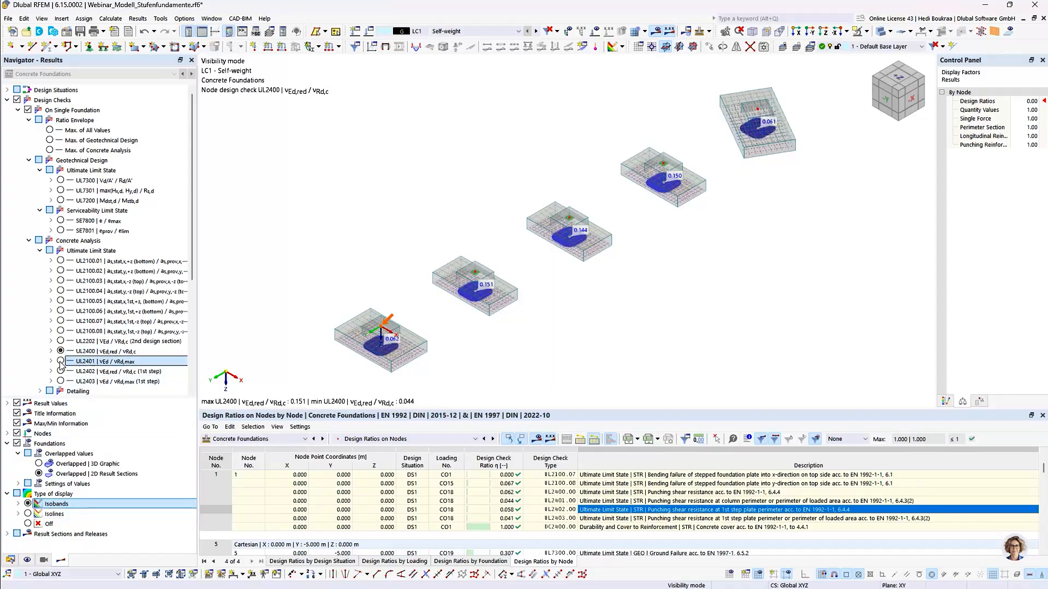
Display the maximum punching resistance checks UL2403 (1st step) and UL2401 on the foundations, ending with UL2402
{"action": "left_click", "coordinate": [61, 381]}
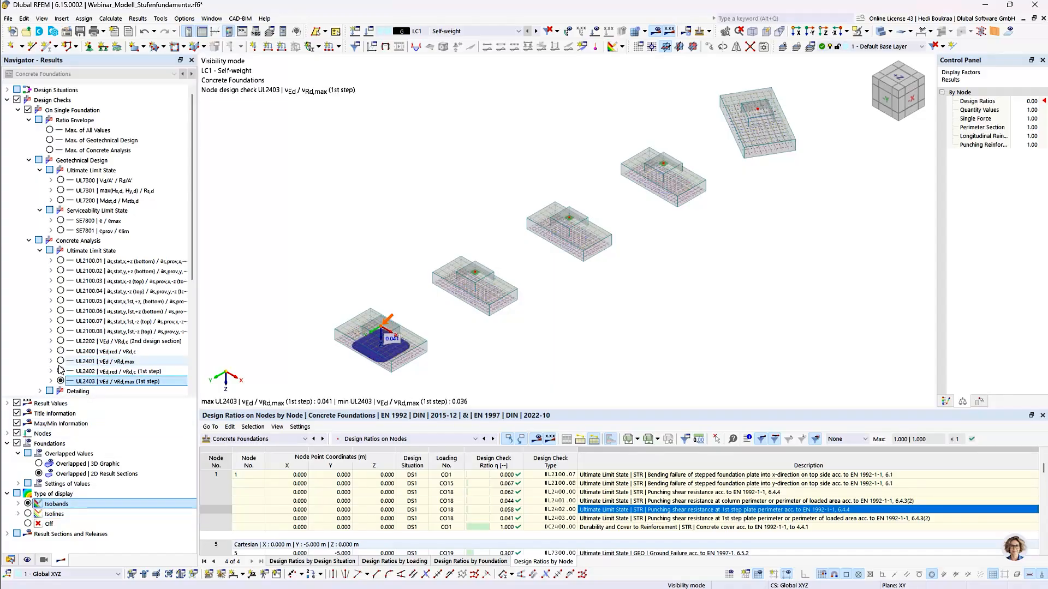
{"action": "left_click", "coordinate": [60, 361]}
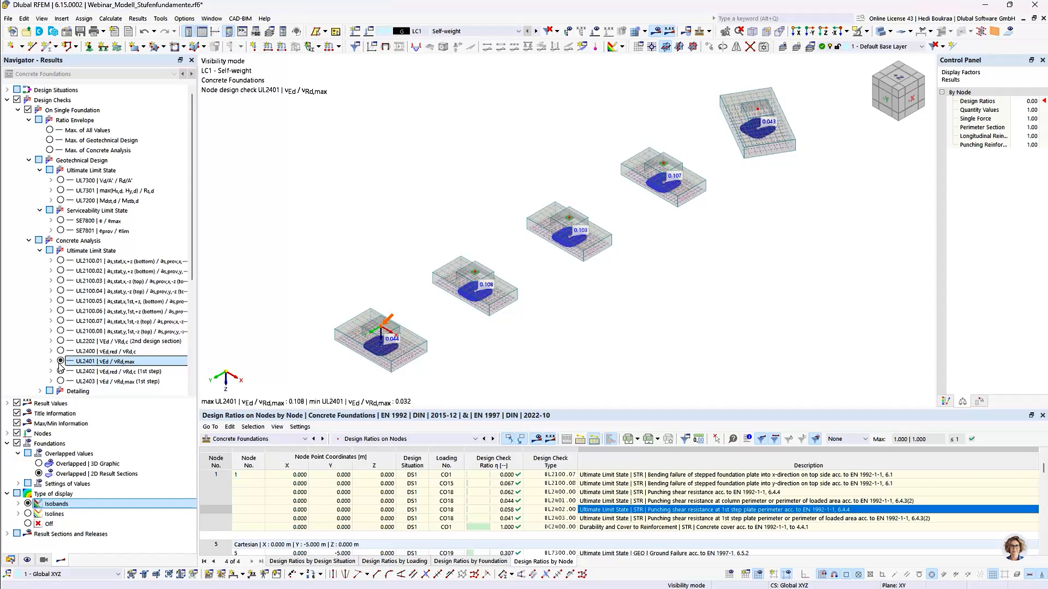
{"action": "left_click", "coordinate": [61, 371]}
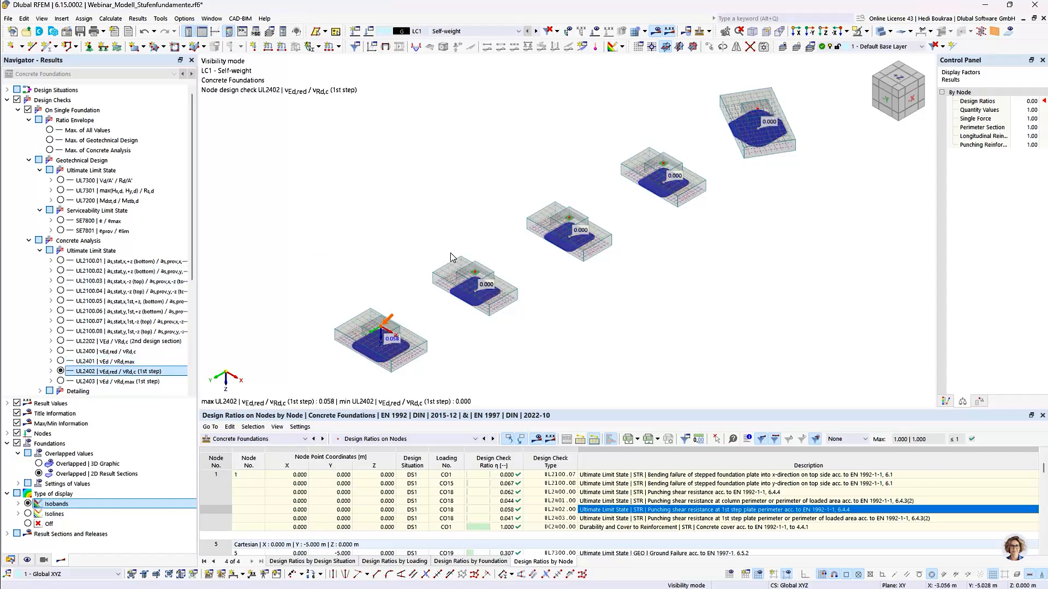
Select node 5's foundation and locate its UL2402 check, punching shear resistance at 1st step plate perimeter, in the results table
{"action": "left_click", "coordinate": [476, 274]}
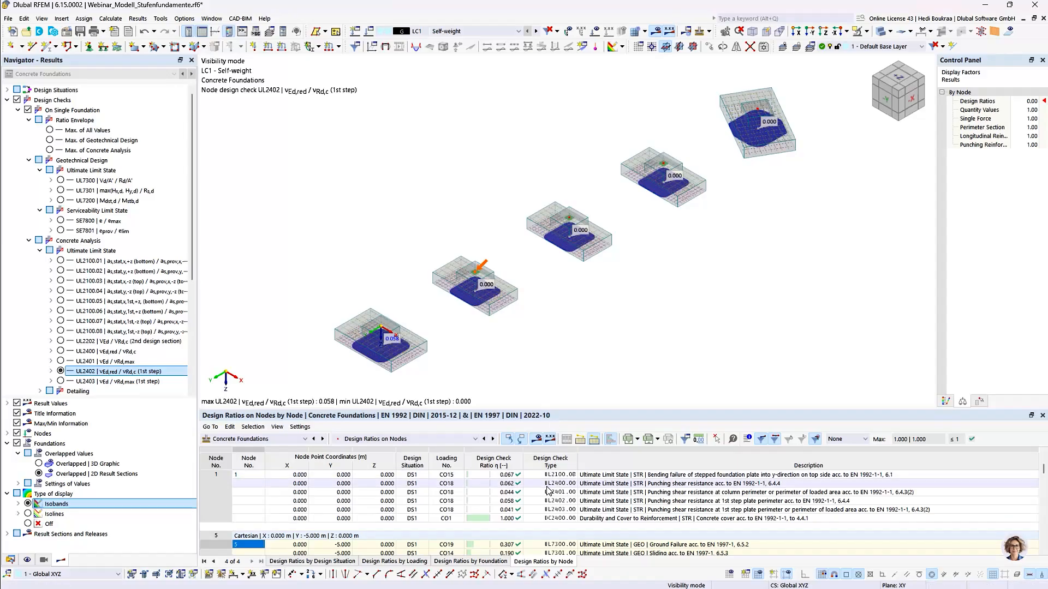
{"action": "scroll", "coordinate": [548, 513], "scroll_direction": "down", "scroll_amount": 2}
{"action": "scroll", "coordinate": [549, 513], "scroll_direction": "down", "scroll_amount": 1}
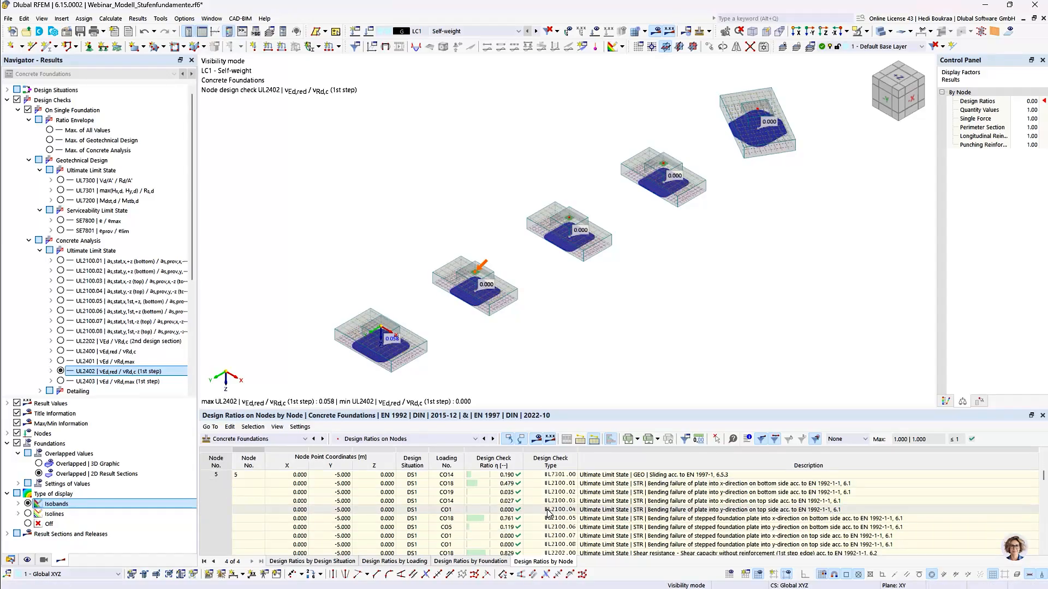
{"action": "scroll", "coordinate": [548, 513], "scroll_direction": "down", "scroll_amount": 1}
{"action": "scroll", "coordinate": [548, 513], "scroll_direction": "down", "scroll_amount": 3}
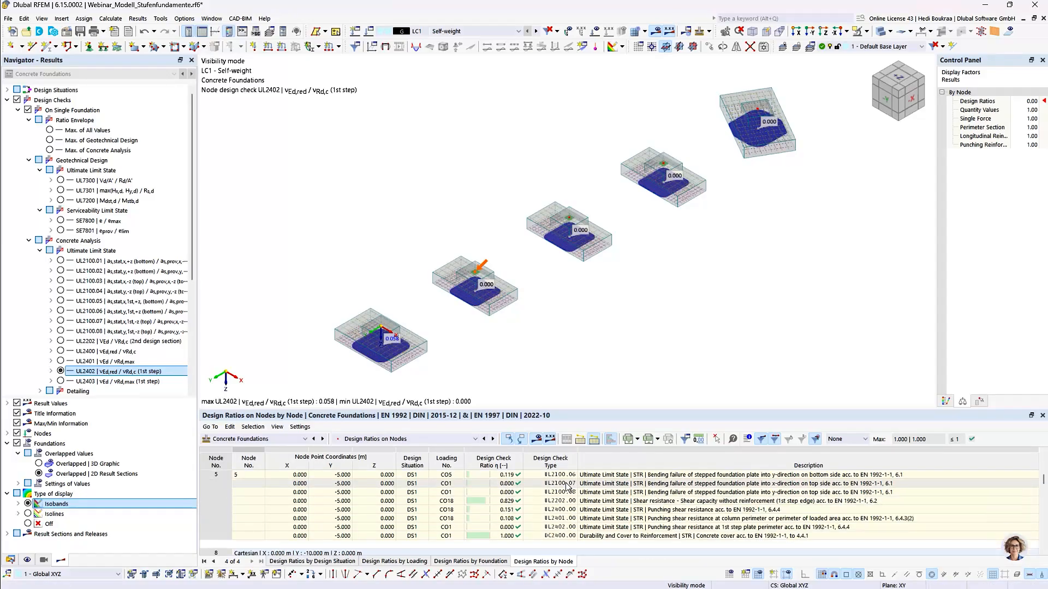
{"action": "left_click", "coordinate": [621, 527]}
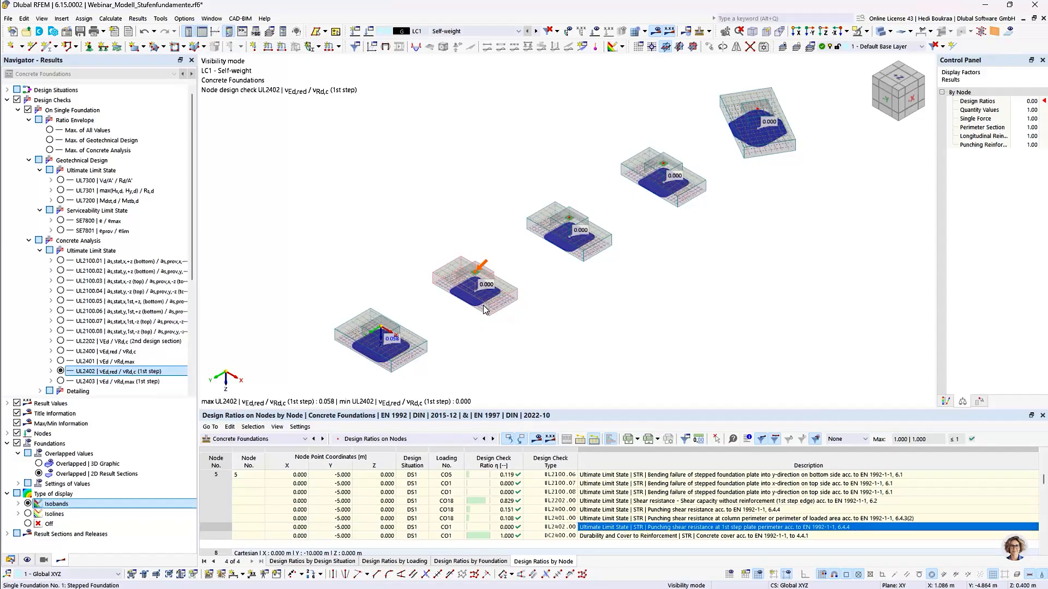
{"action": "left_click", "coordinate": [635, 527]}
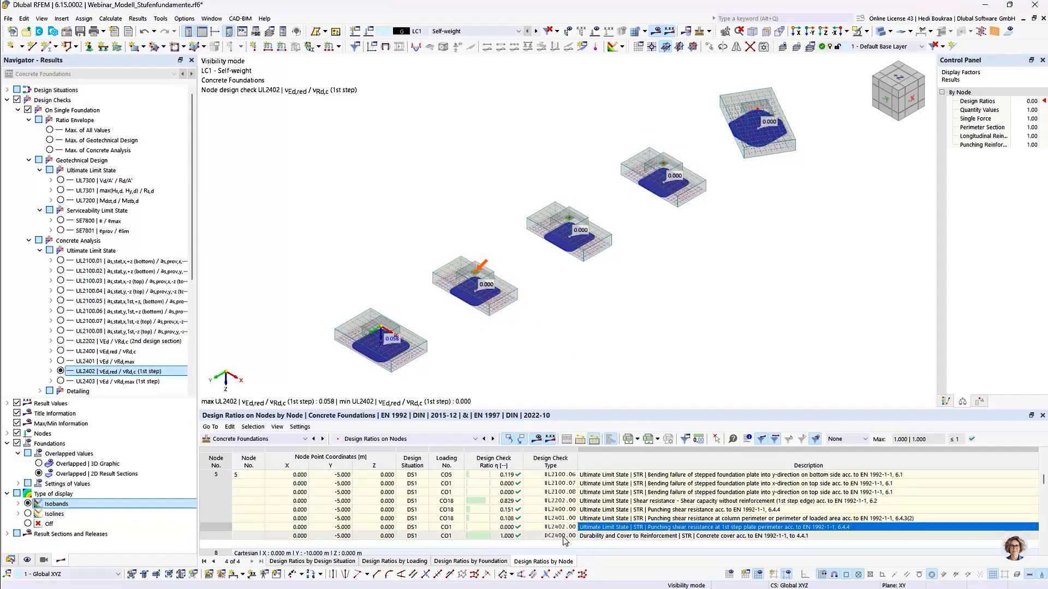
Examine the UL2402 design check details at node 5 with the formula area widened, then close them
{"action": "double_click", "coordinate": [613, 528]}
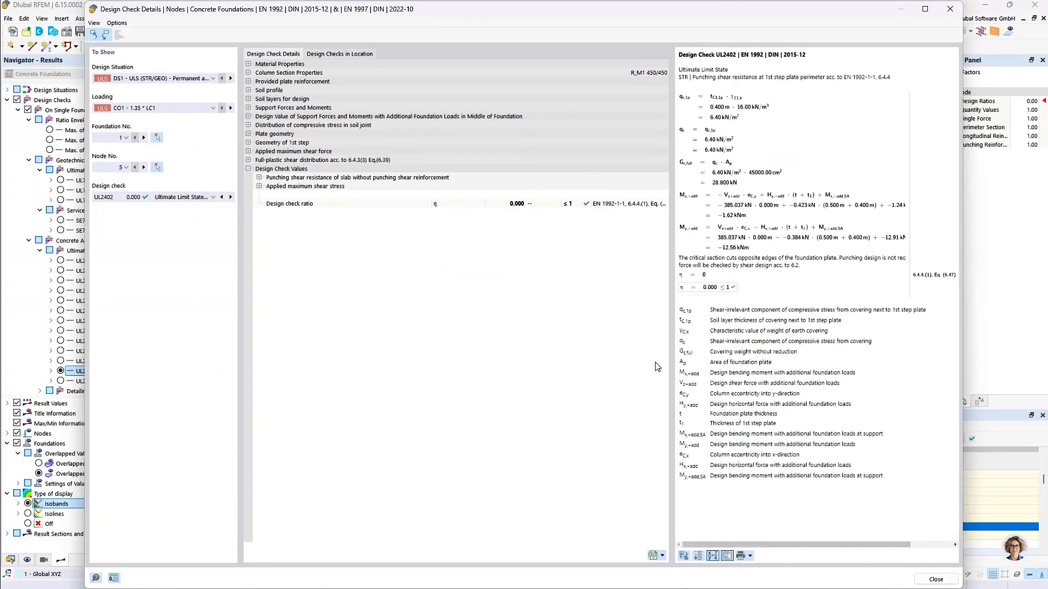
{"action": "left_click_drag", "start_coordinate": [672, 296], "coordinate": [583, 296]}
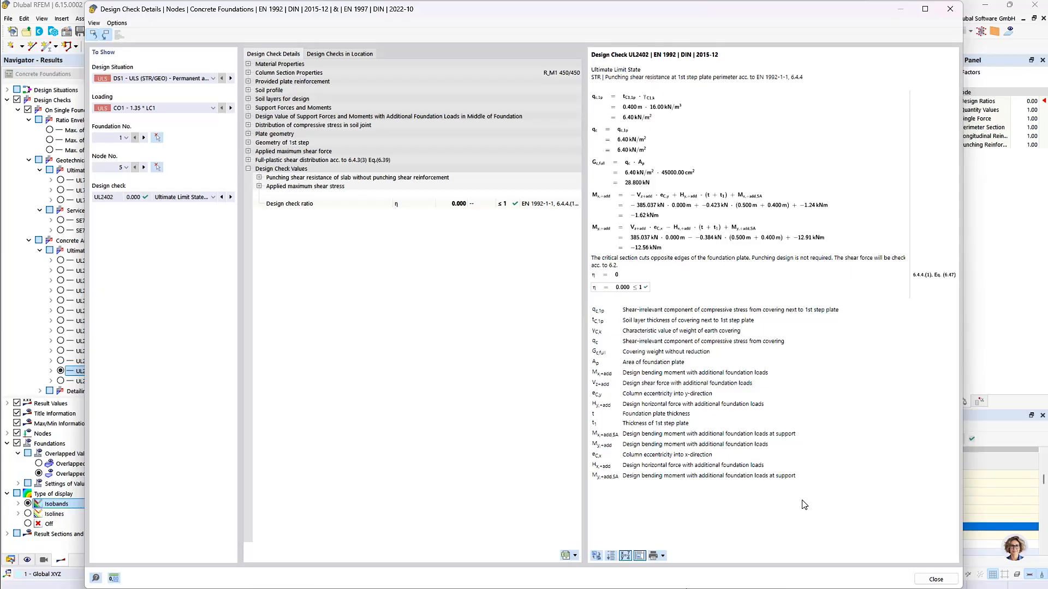
{"action": "left_click", "coordinate": [936, 579]}
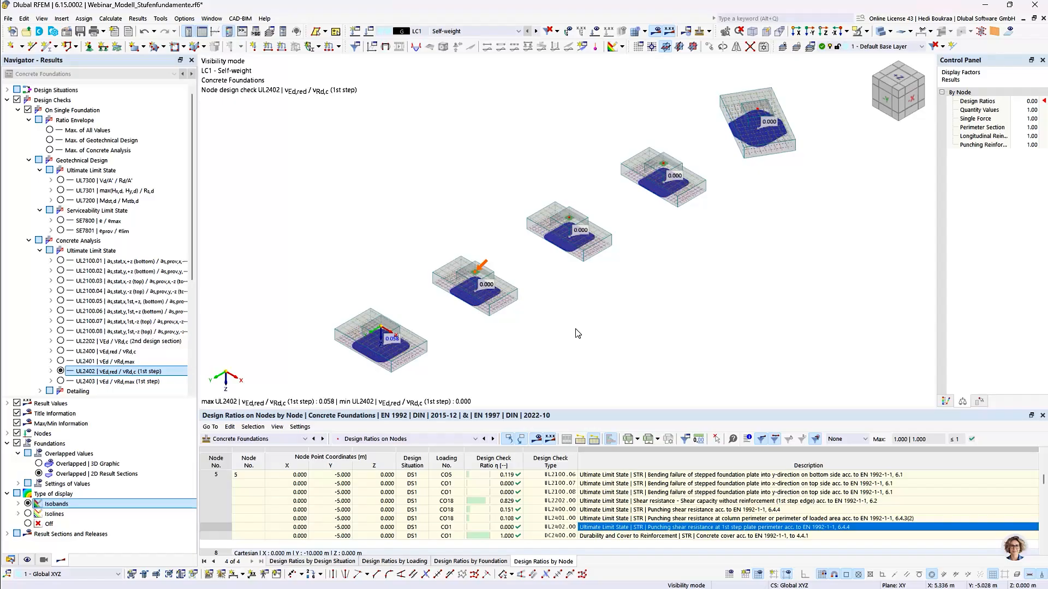
Examine node 5's shear resistance check UL2202 (2nd design section) on the foundations, including its resistance VRd,c
{"action": "left_click", "coordinate": [619, 504]}
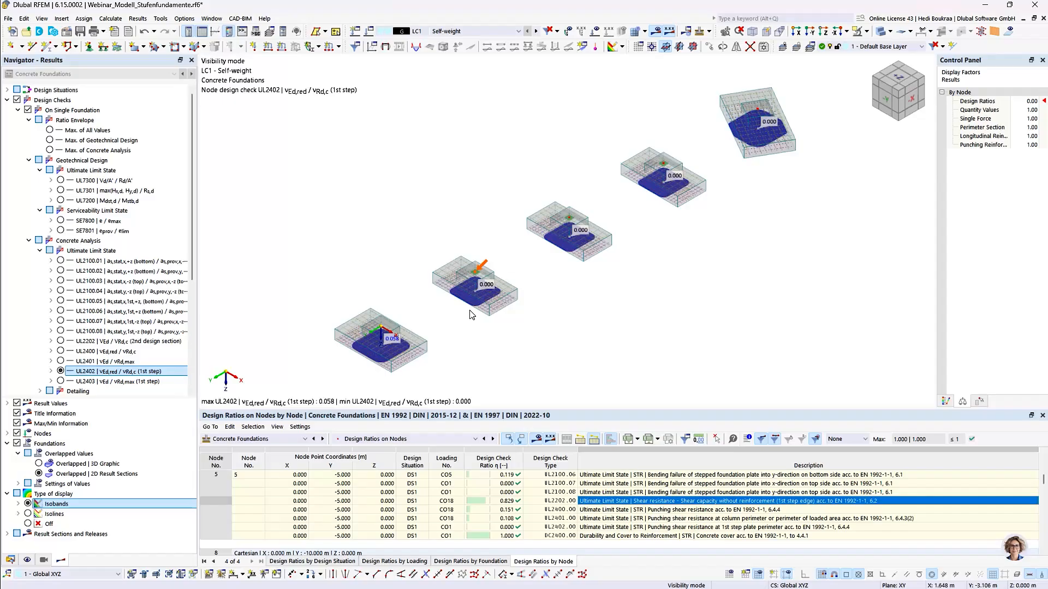
{"action": "left_click", "coordinate": [60, 341]}
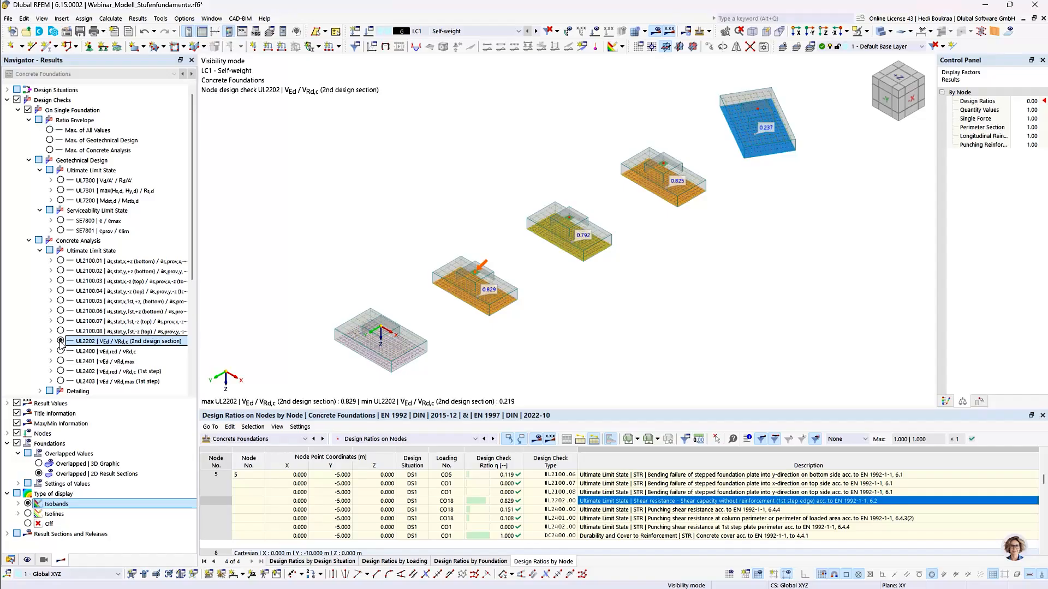
{"action": "left_click", "coordinate": [52, 341]}
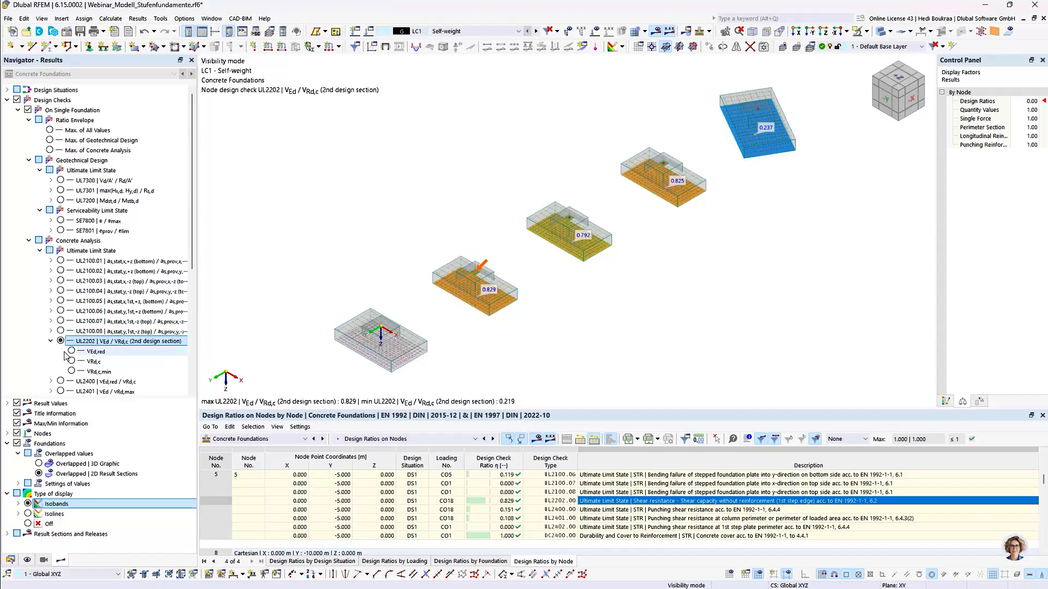
{"action": "left_click", "coordinate": [71, 362]}
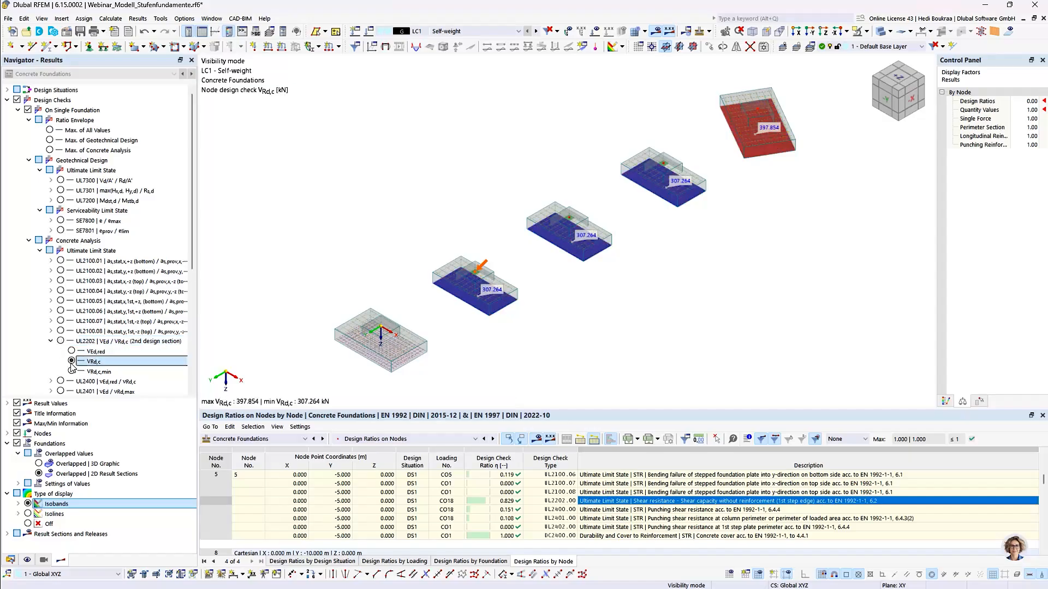
{"action": "left_click", "coordinate": [71, 354]}
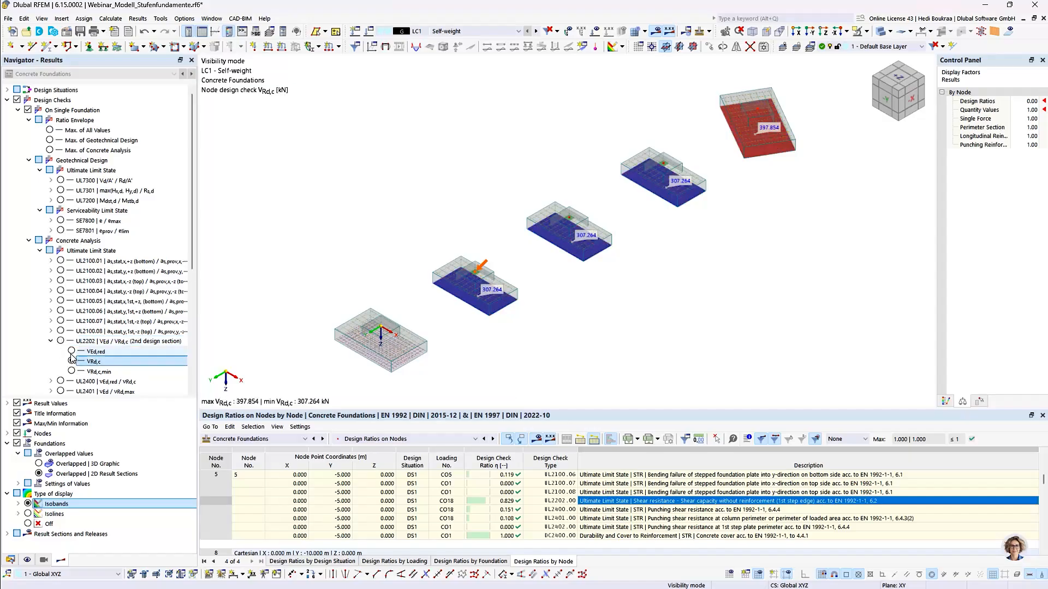
{"action": "left_click", "coordinate": [68, 343]}
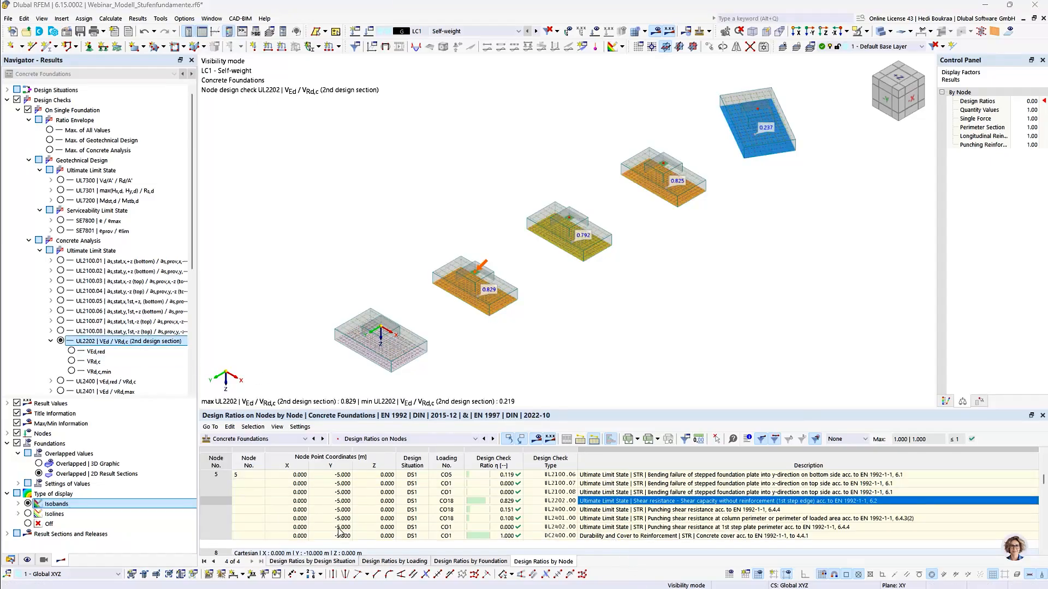
Collapse the concrete analysis results and go through the geotechnical ultimate limit state checks UL7300, UL7301 and UL7200
{"action": "left_click", "coordinate": [29, 240]}
{"action": "left_click", "coordinate": [7, 250]}
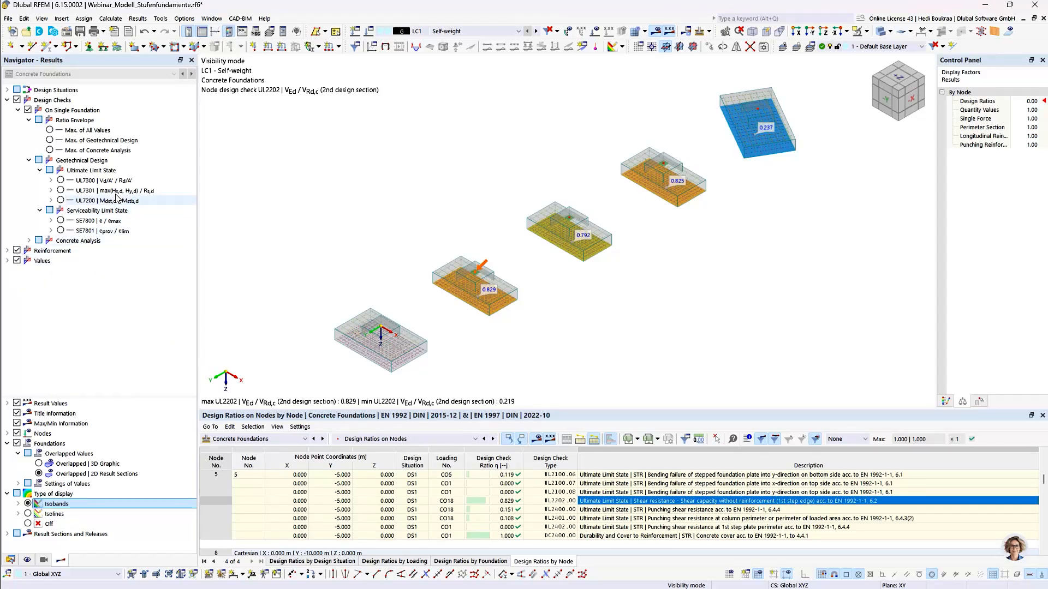
{"action": "left_click", "coordinate": [96, 171]}
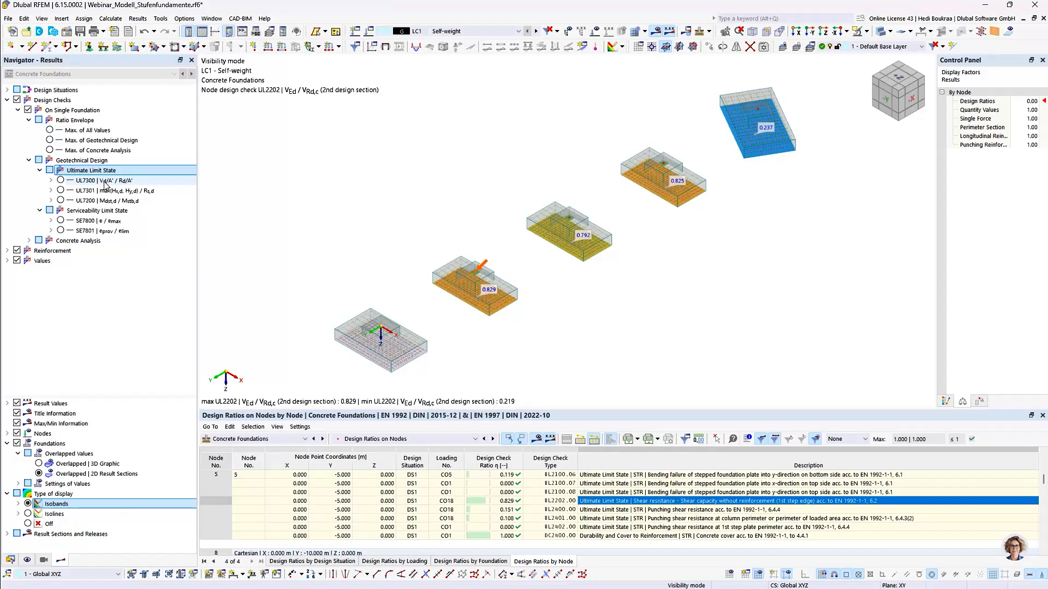
{"action": "left_click", "coordinate": [103, 181]}
{"action": "left_click", "coordinate": [104, 191]}
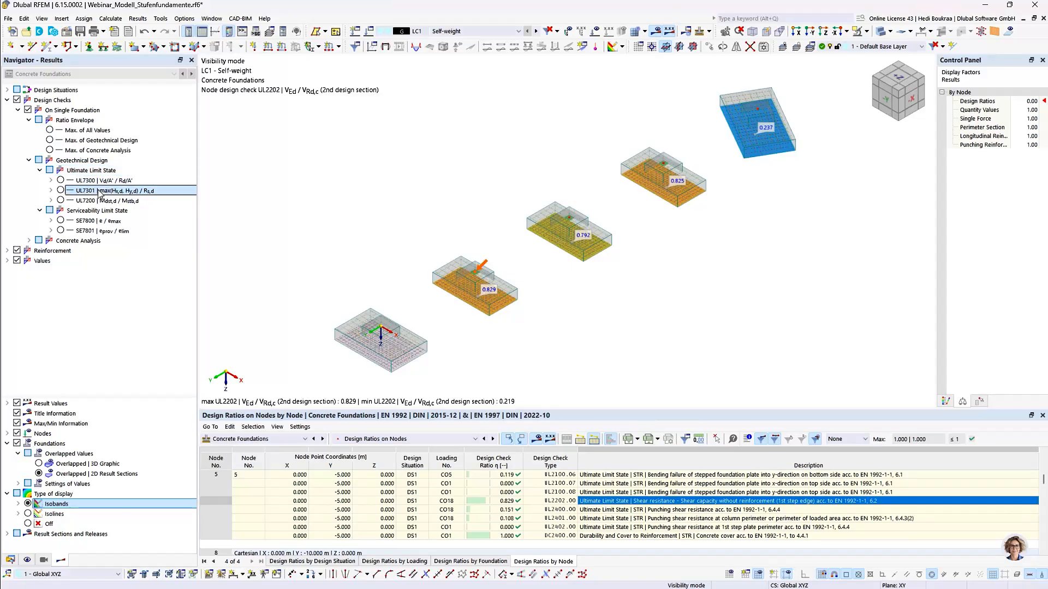
{"action": "left_click", "coordinate": [98, 201]}
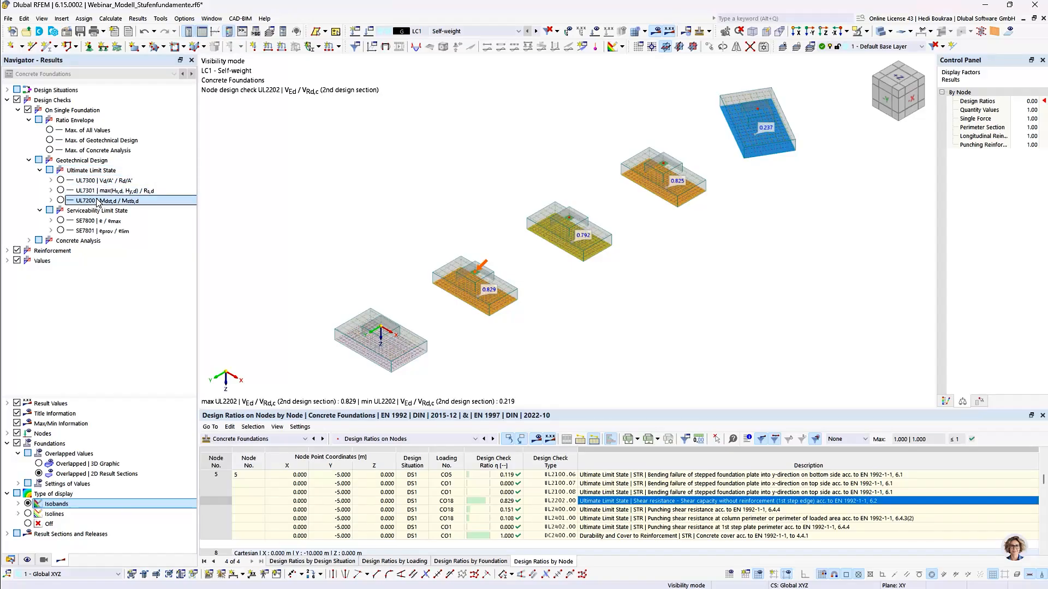
Display ground failure check UL7300 on the foundations, followed by its quantities Vd/A', Rd/A' and φA,k
{"action": "left_click", "coordinate": [60, 182]}
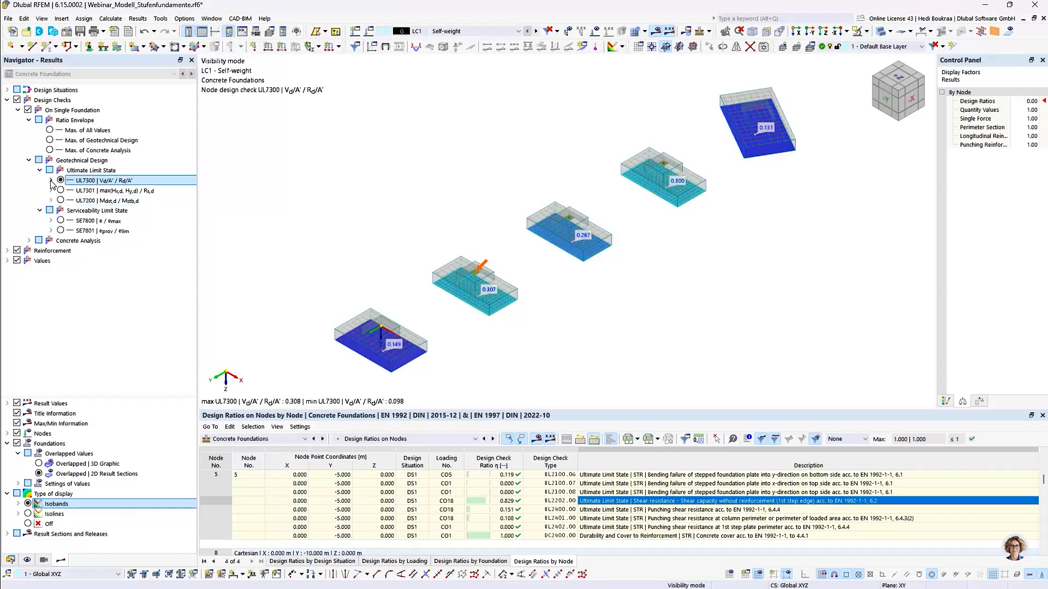
{"action": "left_click", "coordinate": [52, 180]}
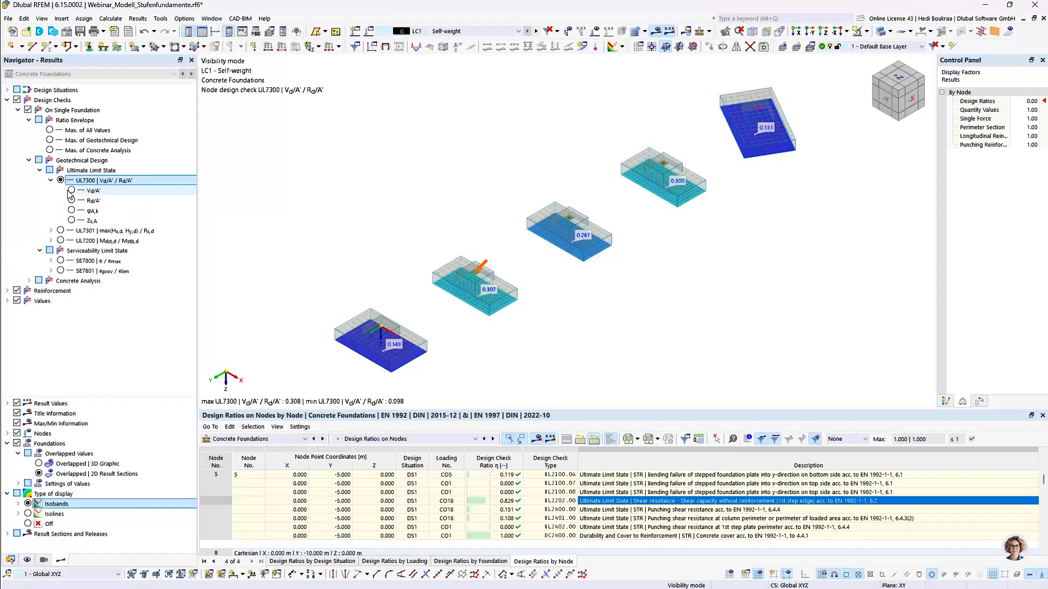
{"action": "left_click", "coordinate": [71, 192]}
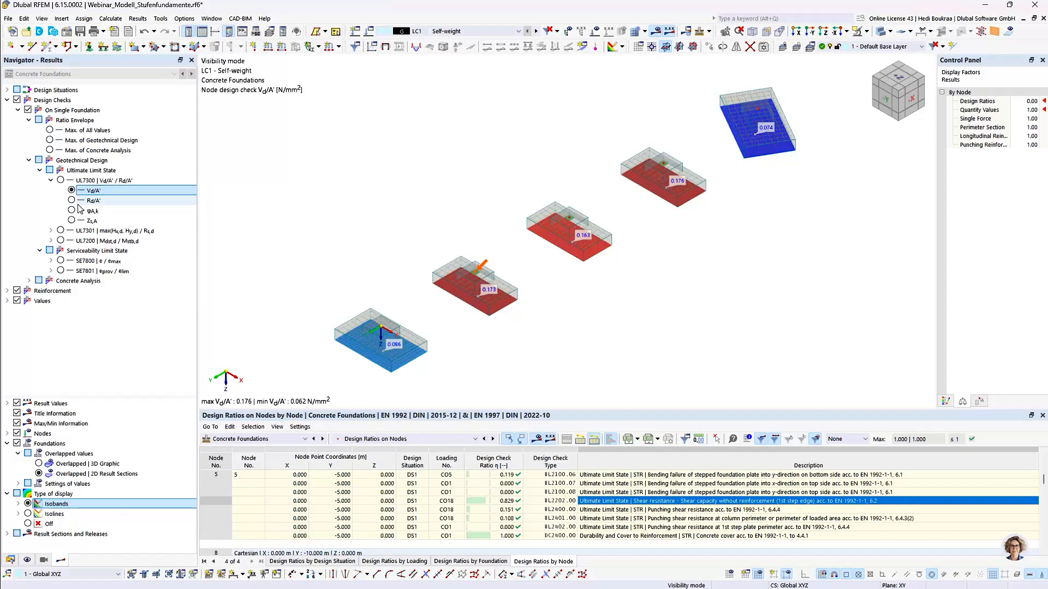
{"action": "left_click", "coordinate": [71, 201]}
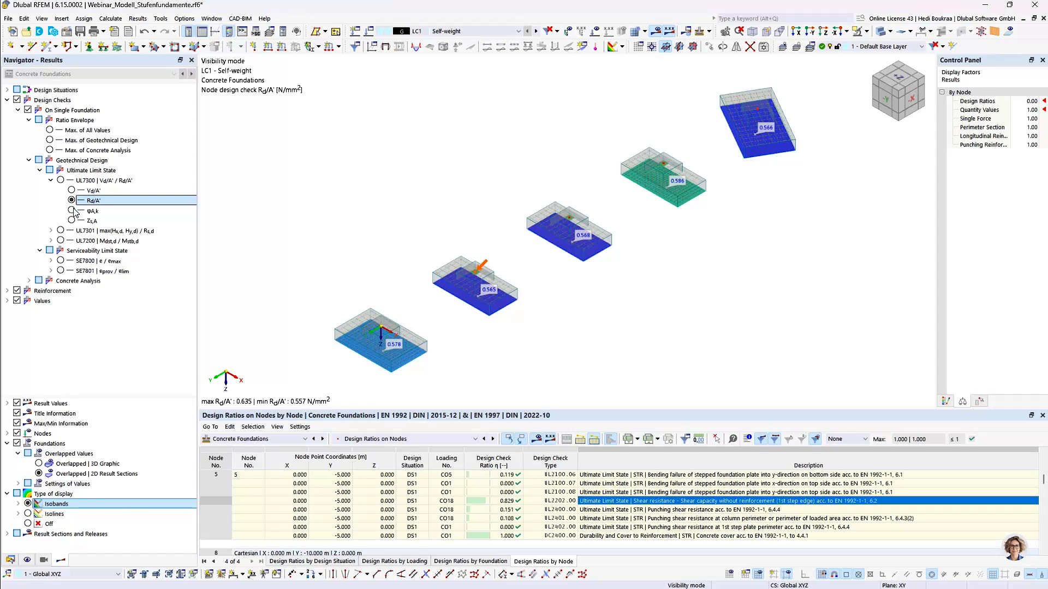
{"action": "left_click", "coordinate": [71, 210]}
{"action": "scroll", "coordinate": [355, 246], "scroll_direction": "down", "scroll_amount": 3}
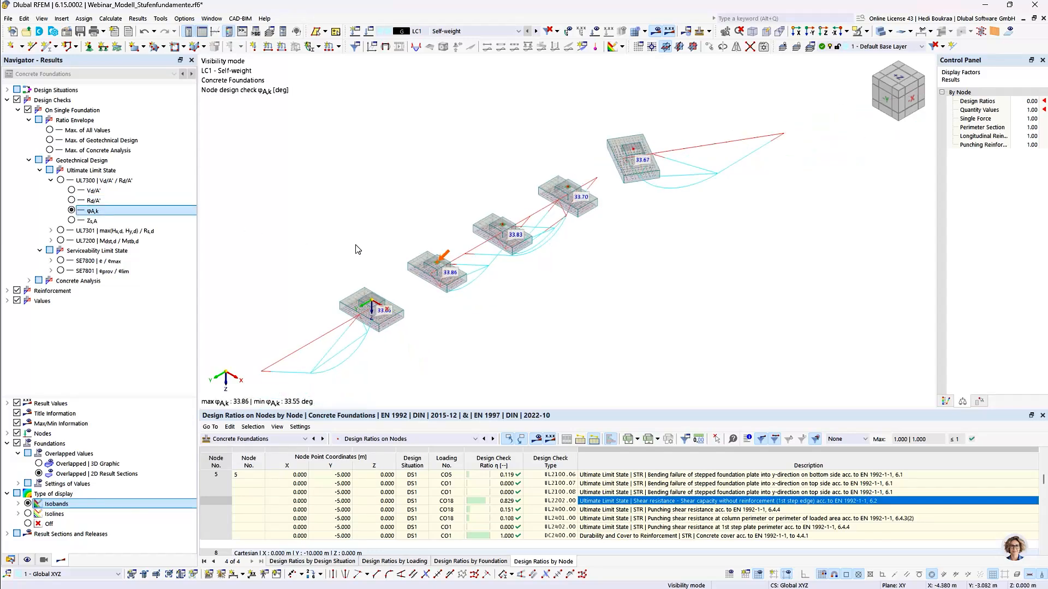
Inspect the φA,k ground failure figures along the -X direction, and display check UL7301's quantities Hx,d, Hy,d and Rs,d on the foundations
{"action": "left_click", "coordinate": [911, 98]}
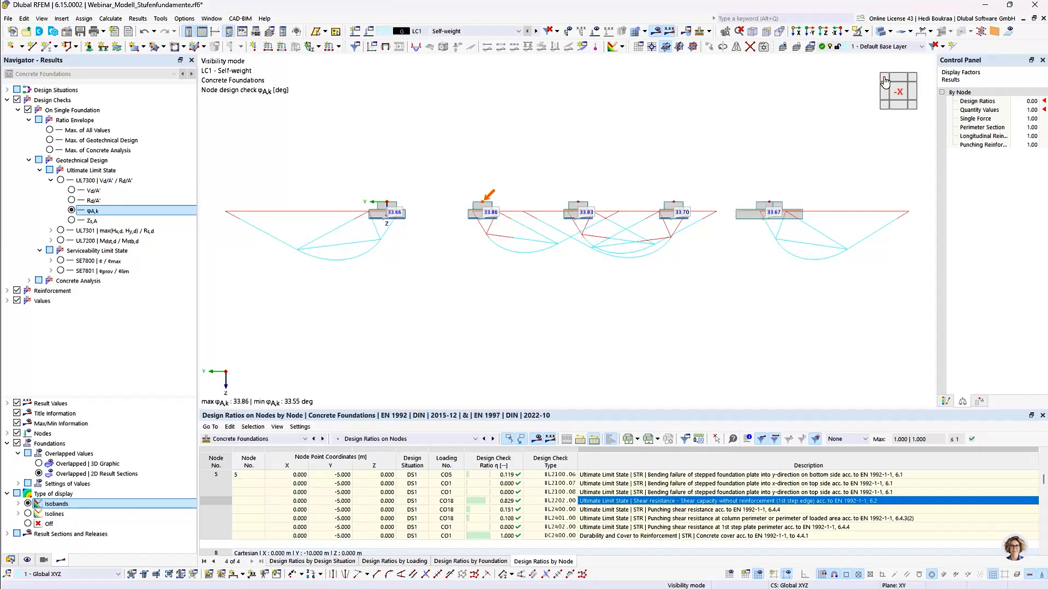
{"action": "left_click", "coordinate": [883, 76]}
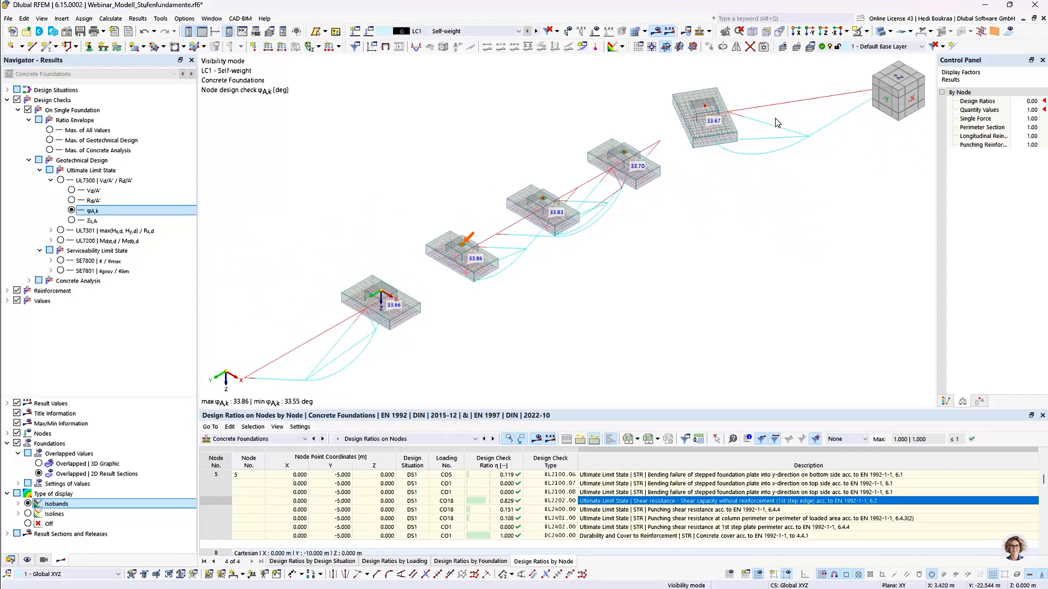
{"action": "left_click", "coordinate": [52, 231]}
{"action": "left_click", "coordinate": [71, 241]}
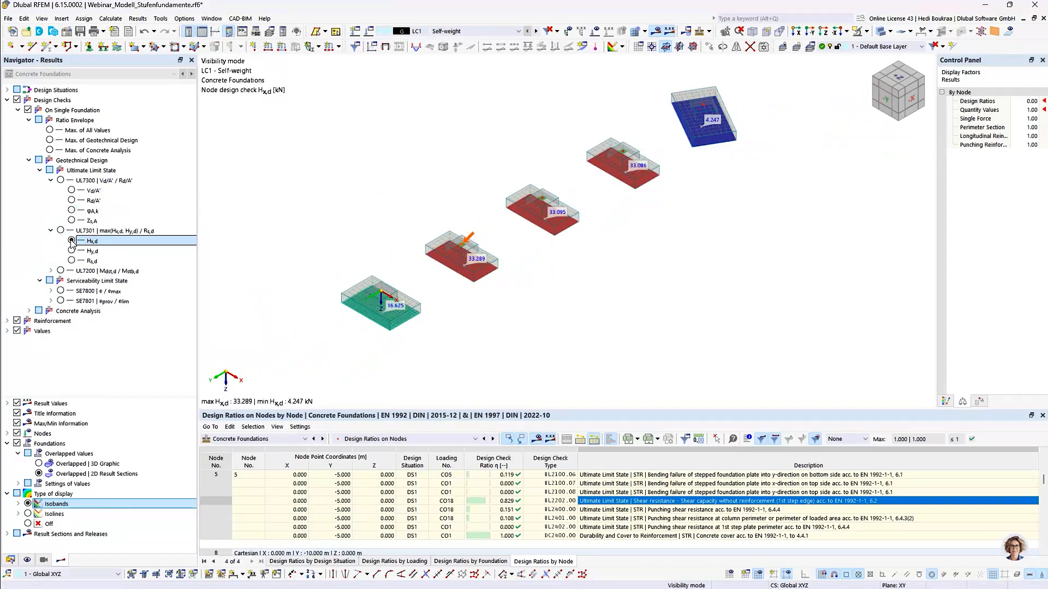
{"action": "left_click", "coordinate": [71, 250]}
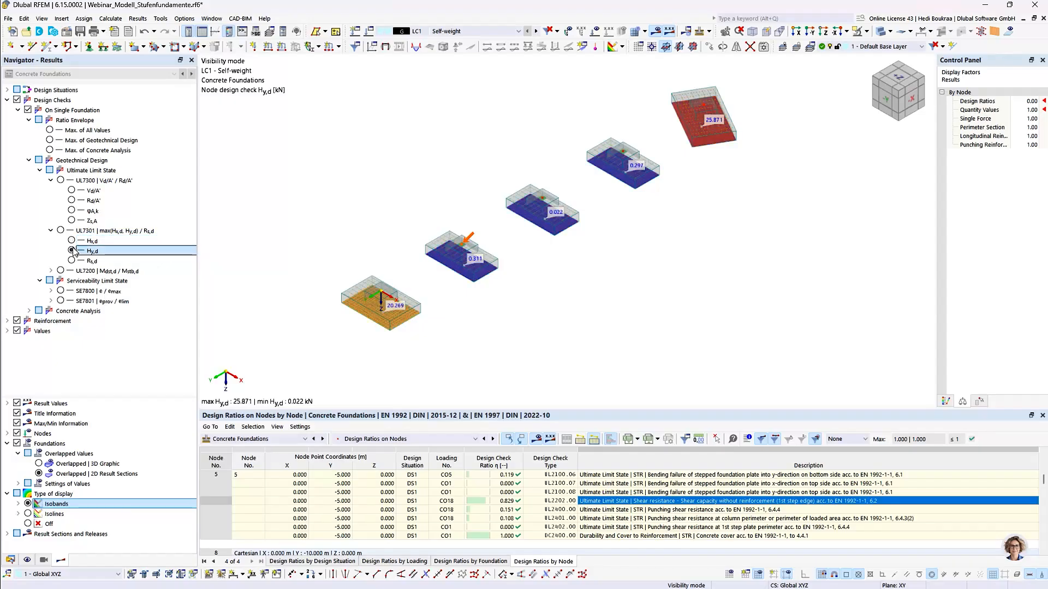
{"action": "left_click", "coordinate": [72, 261]}
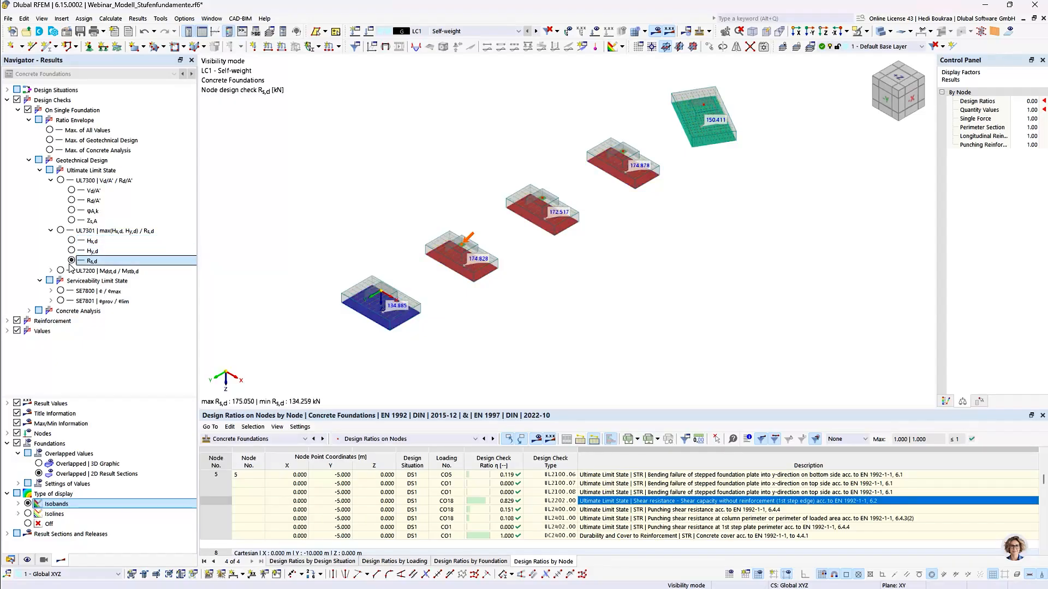
Display check UL7200's moment ratios Mdst/Mstb for edges 1 to 4 on the foundations, including M1,dst,d and M1,stb,d
{"action": "left_click", "coordinate": [50, 271]}
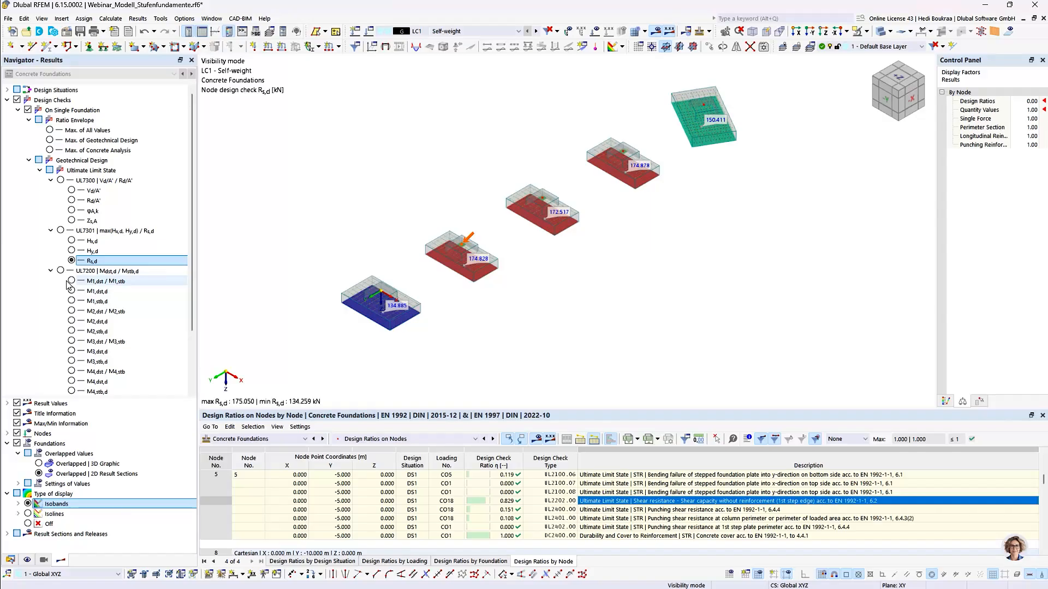
{"action": "left_click", "coordinate": [70, 281]}
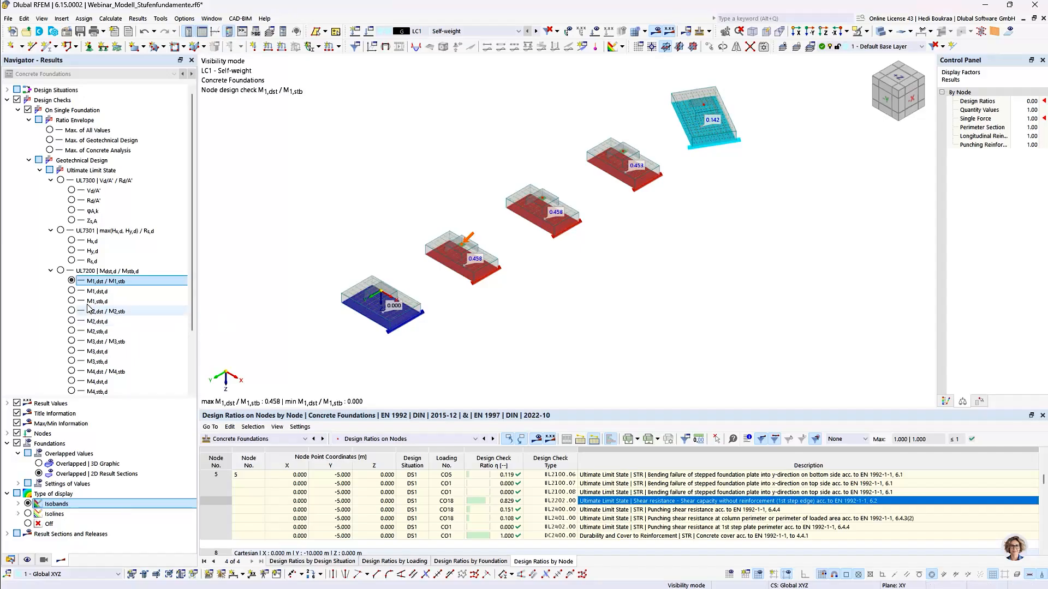
{"action": "left_click", "coordinate": [72, 290]}
{"action": "left_click", "coordinate": [72, 301]}
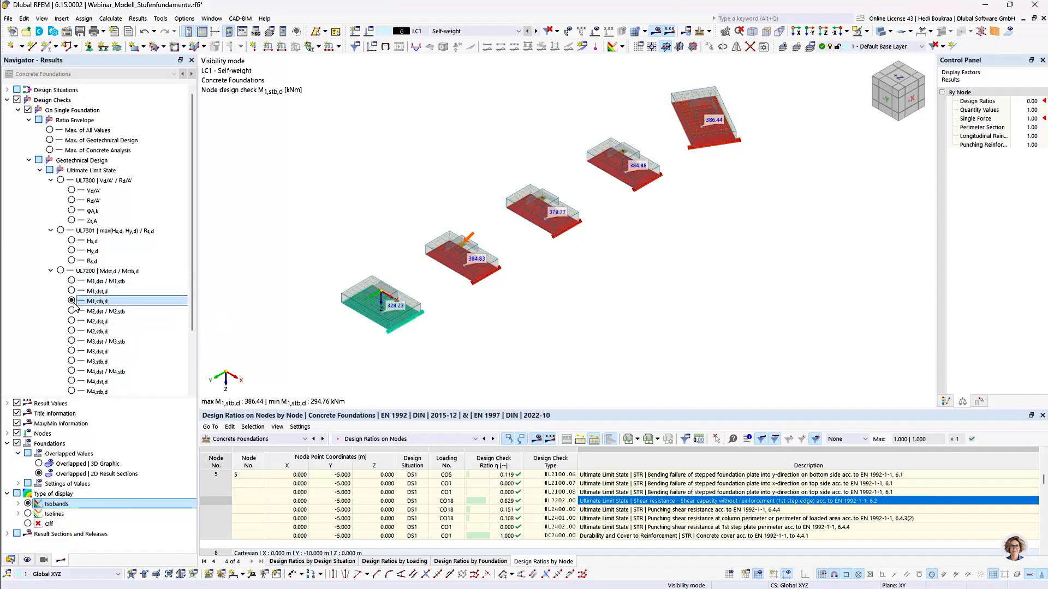
{"action": "left_click", "coordinate": [72, 310]}
{"action": "scroll", "coordinate": [75, 306], "scroll_direction": "down", "scroll_amount": 2}
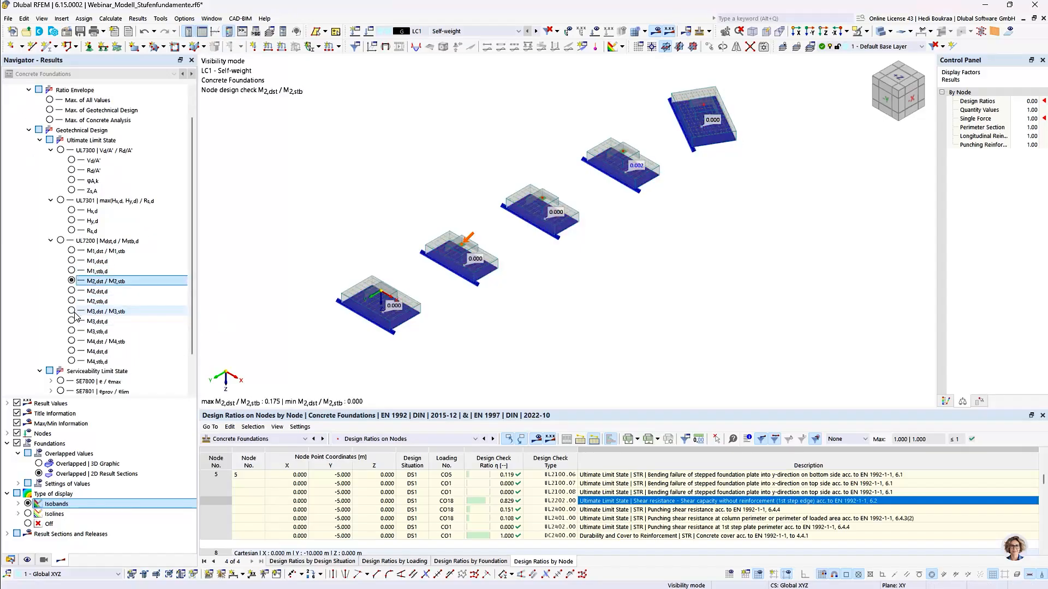
{"action": "left_click", "coordinate": [72, 281]}
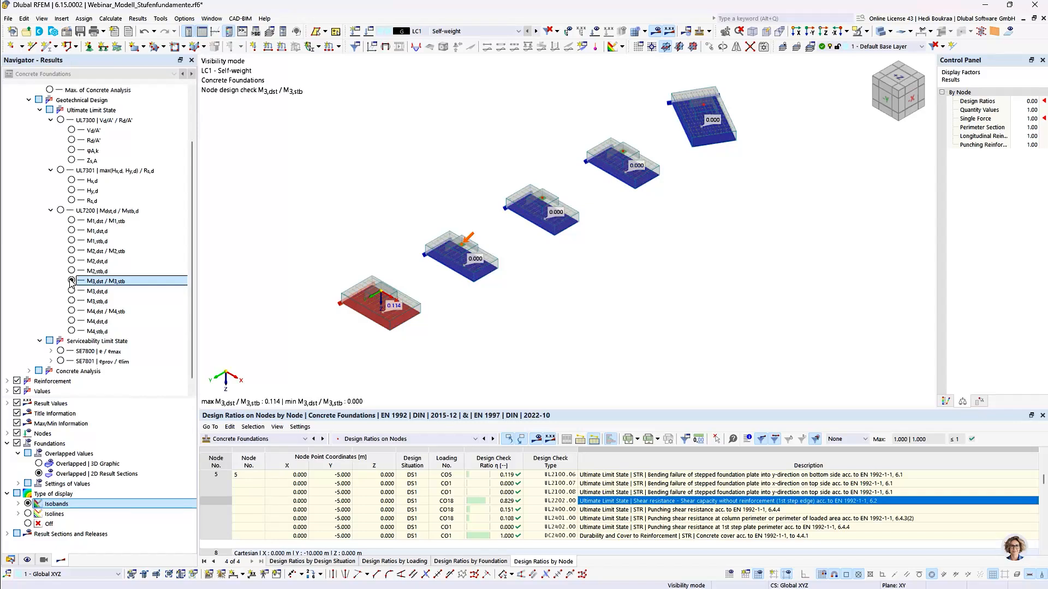
{"action": "left_click", "coordinate": [72, 311]}
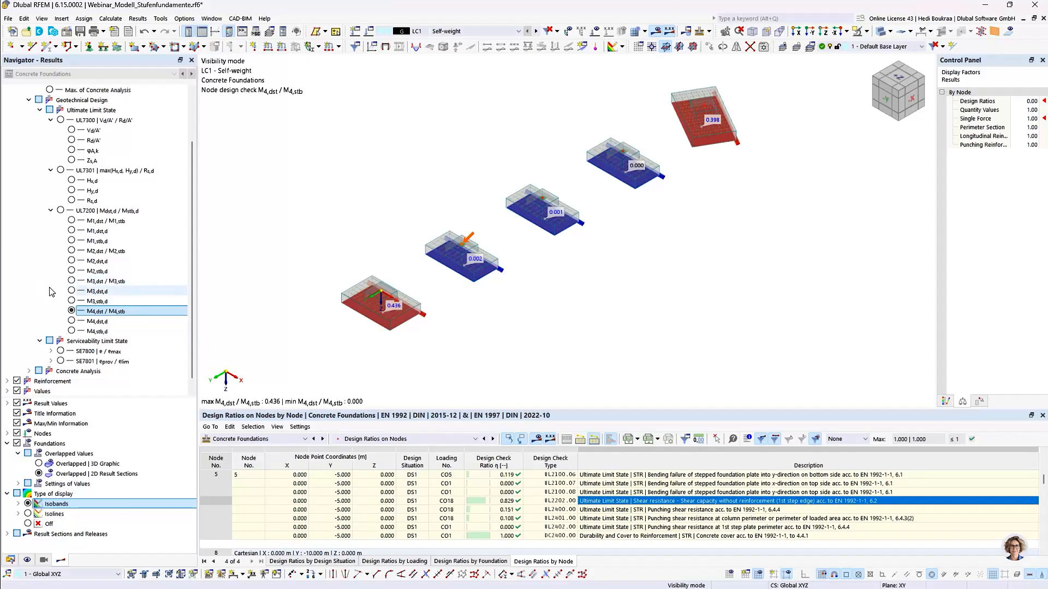
Display serviceability check SE7800 e/emax on the foundations and compare its eccentricities ex, ex,max, ey and ey,max
{"action": "scroll", "coordinate": [49, 292], "scroll_direction": "down", "scroll_amount": 1}
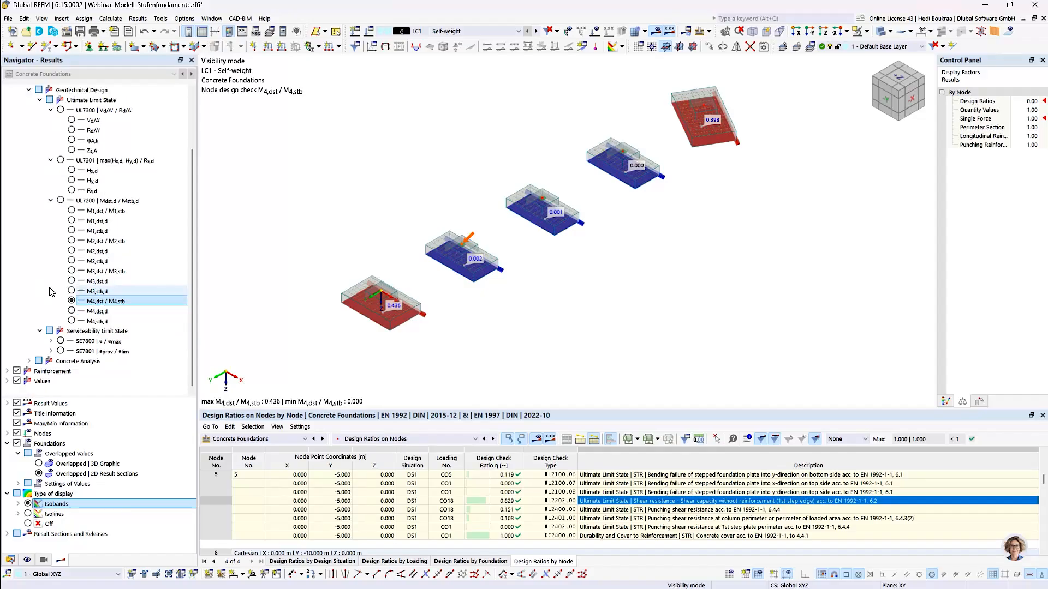
{"action": "left_click", "coordinate": [60, 341]}
{"action": "left_click", "coordinate": [51, 341]}
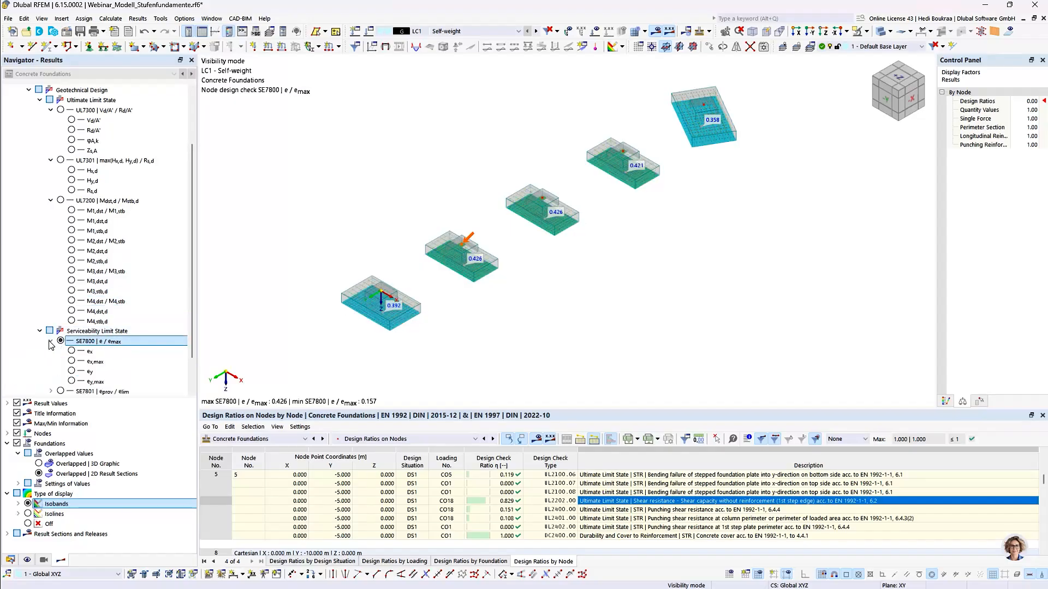
{"action": "scroll", "coordinate": [51, 344], "scroll_direction": "down", "scroll_amount": 2}
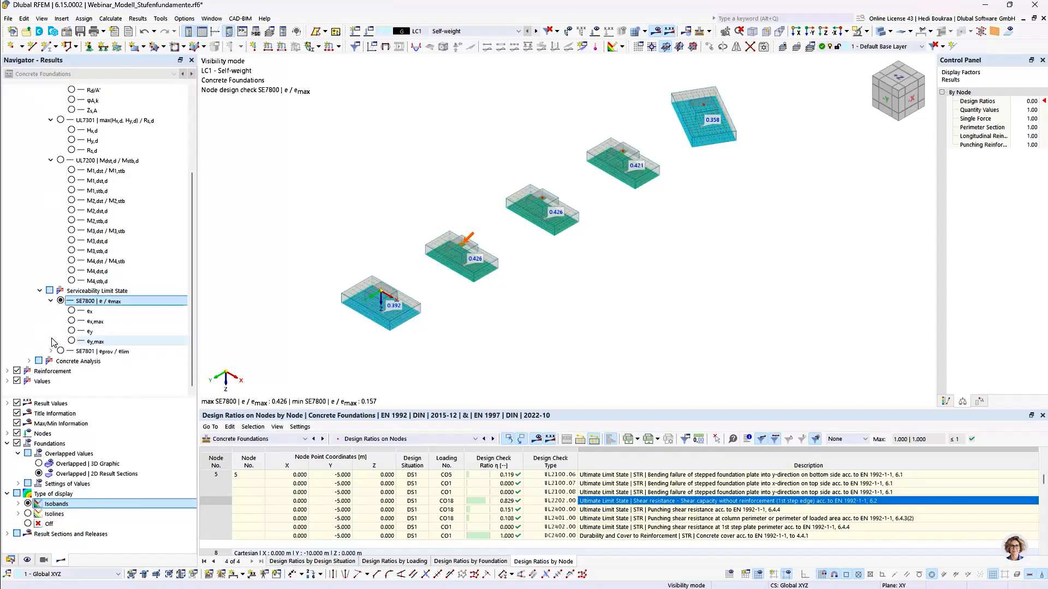
{"action": "left_click", "coordinate": [71, 311]}
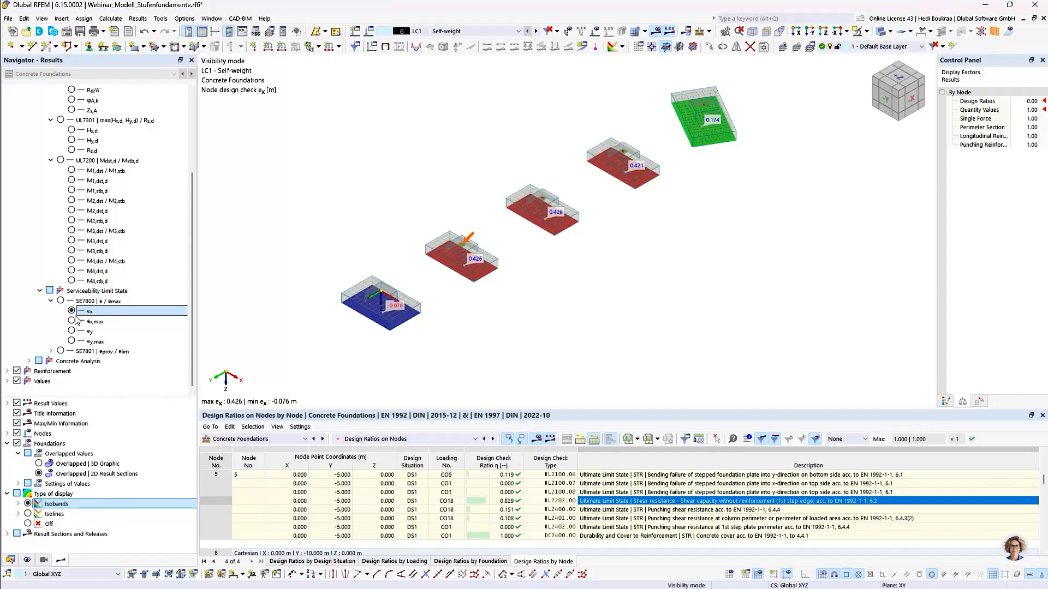
{"action": "left_click", "coordinate": [72, 321]}
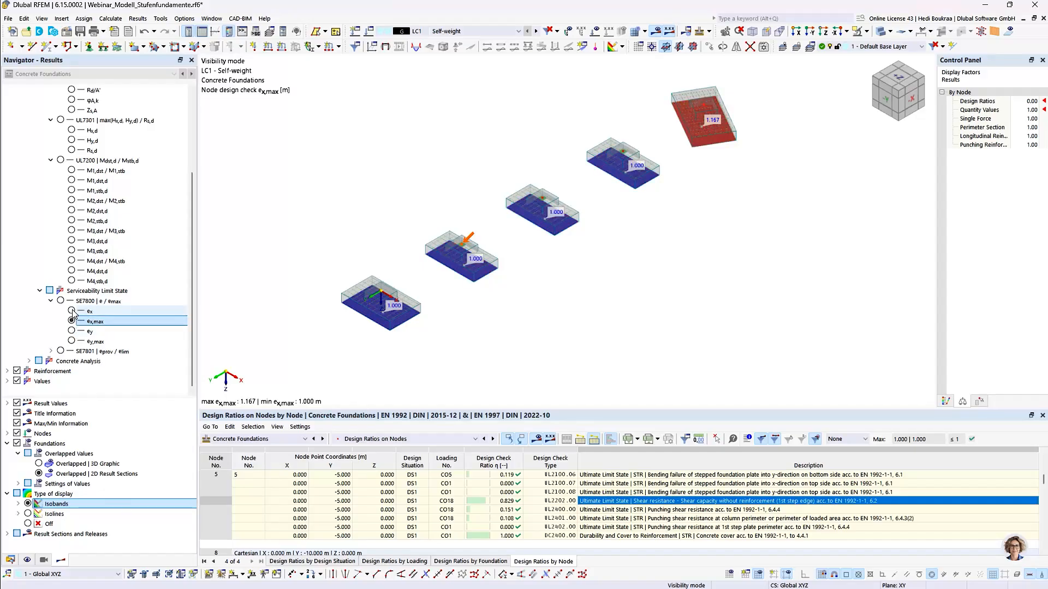
{"action": "left_click", "coordinate": [72, 331]}
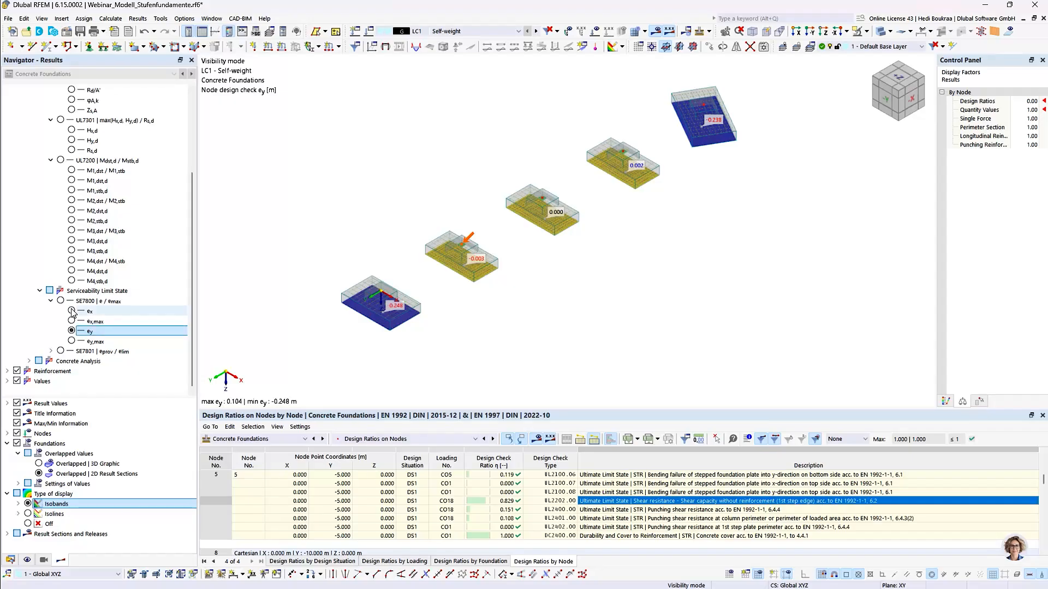
{"action": "left_click", "coordinate": [71, 311]}
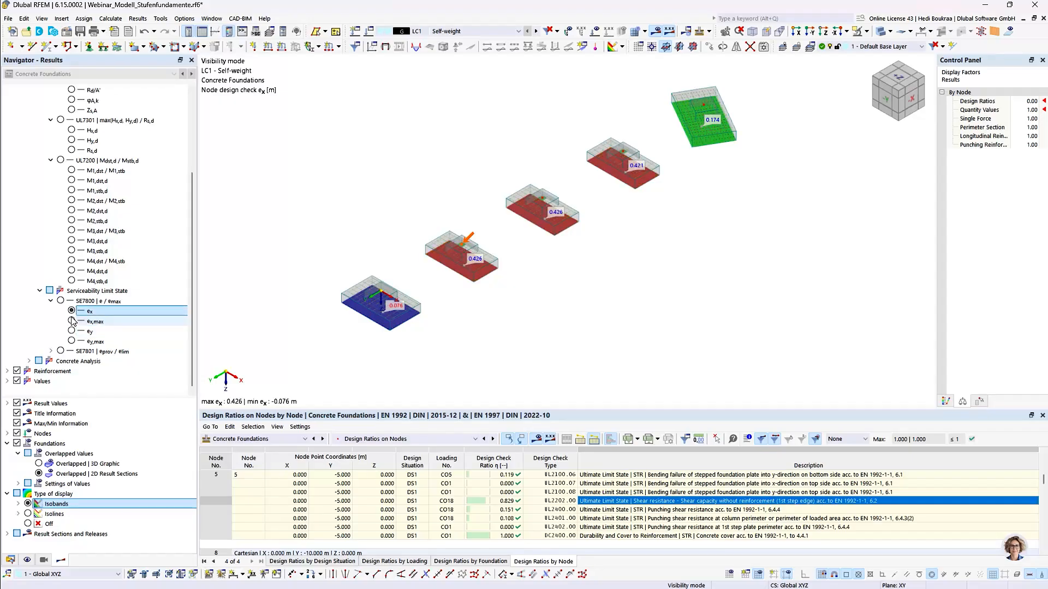
{"action": "left_click", "coordinate": [71, 321]}
{"action": "left_click", "coordinate": [72, 331]}
{"action": "left_click", "coordinate": [71, 341]}
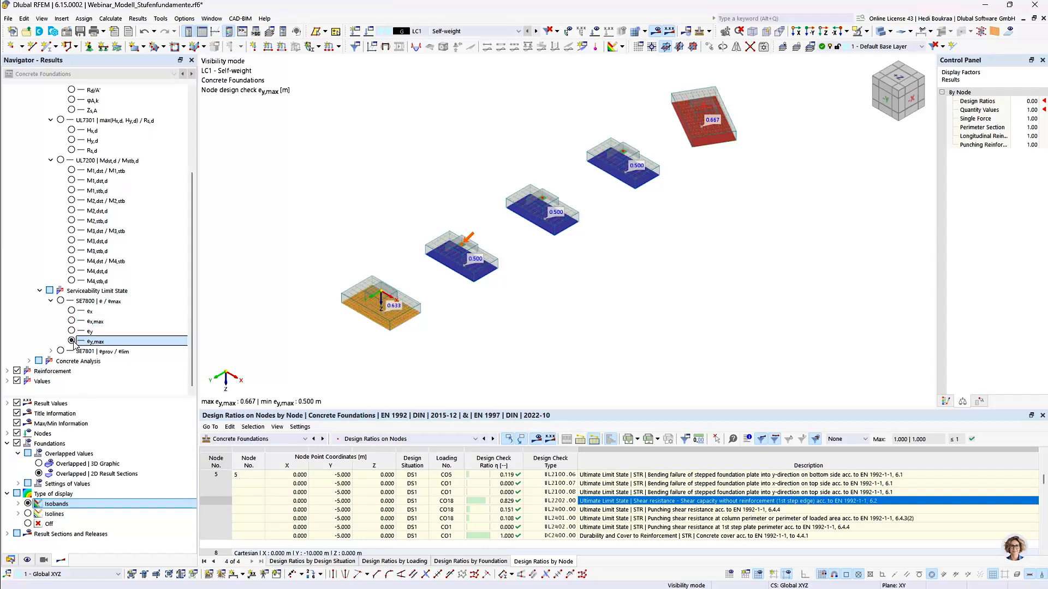
Display serviceability check SE7801 eprov/elim on the foundations, followed by its quantities elim, ey and ex
{"action": "left_click", "coordinate": [52, 352]}
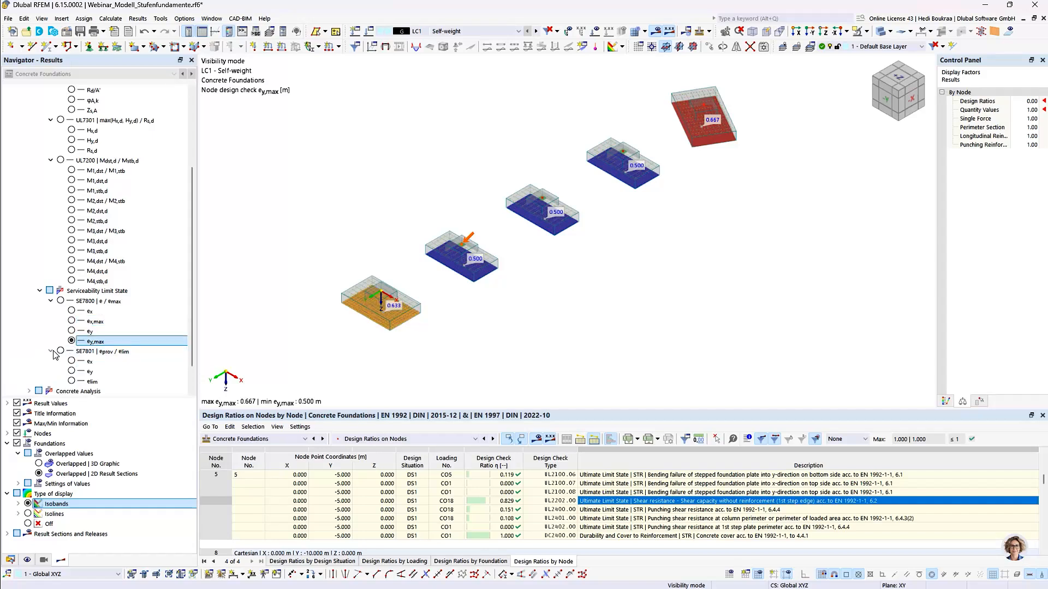
{"action": "scroll", "coordinate": [54, 354], "scroll_direction": "down", "scroll_amount": 1}
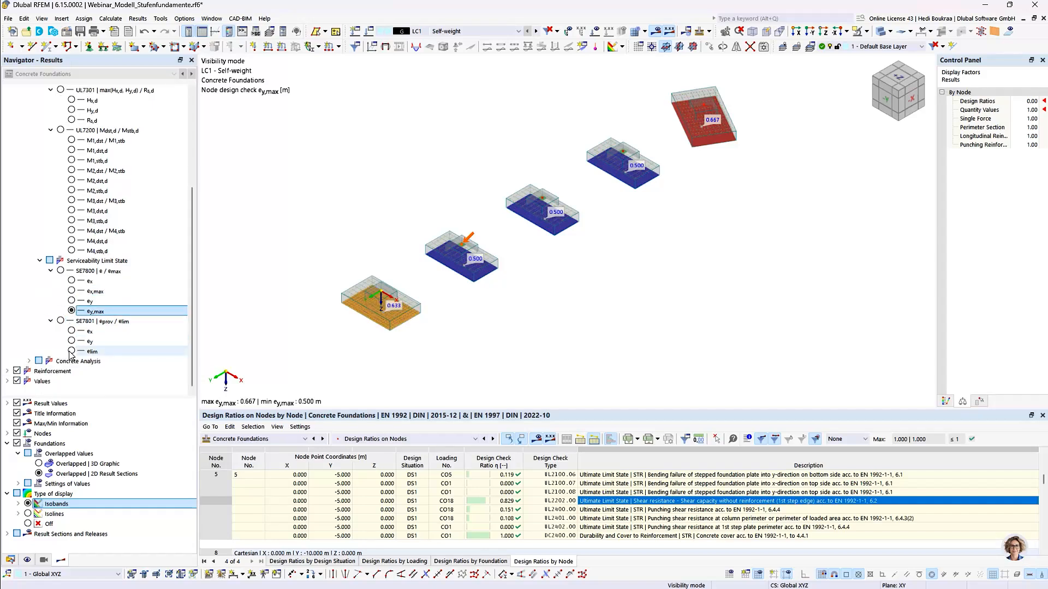
{"action": "left_click", "coordinate": [60, 321]}
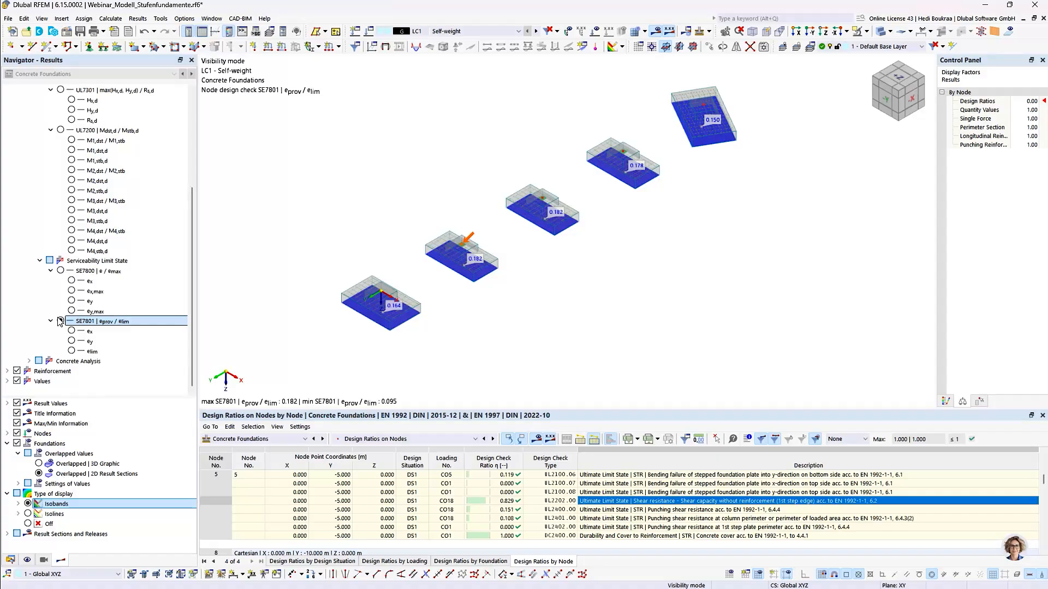
{"action": "left_click", "coordinate": [71, 351]}
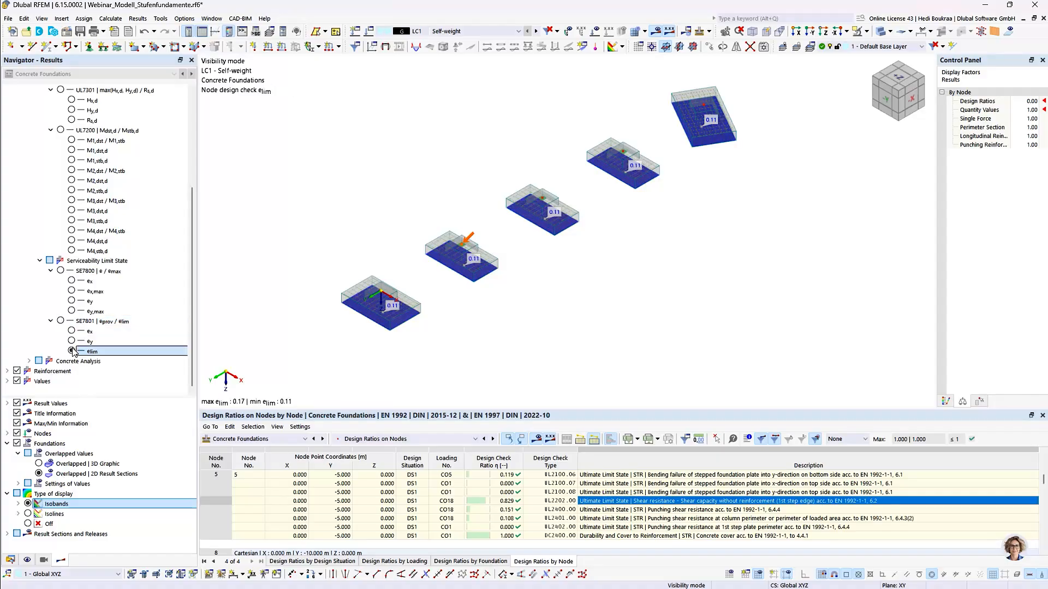
{"action": "left_click", "coordinate": [71, 341]}
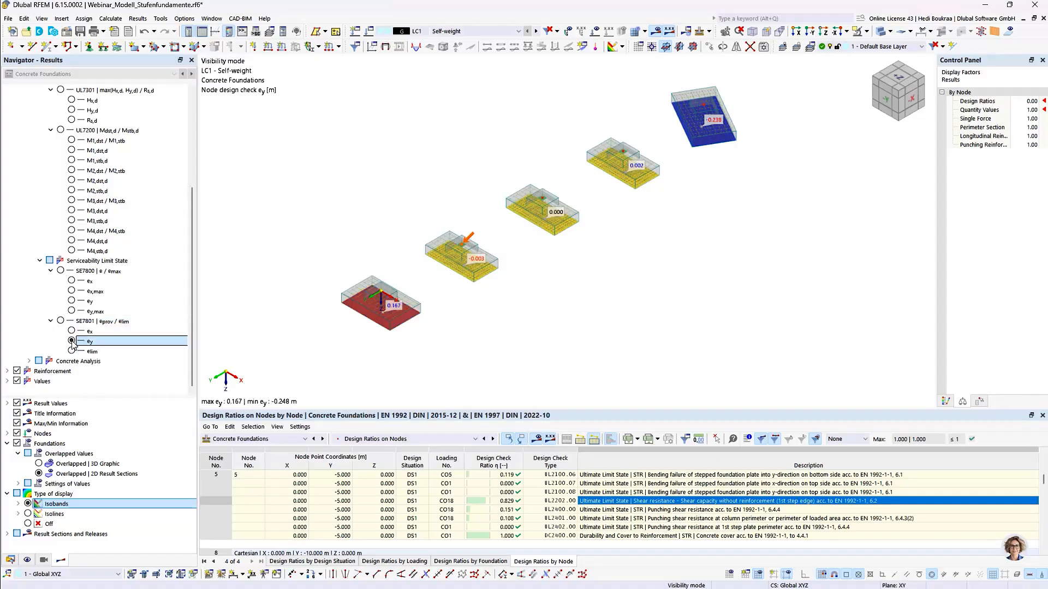
{"action": "left_click", "coordinate": [72, 331]}
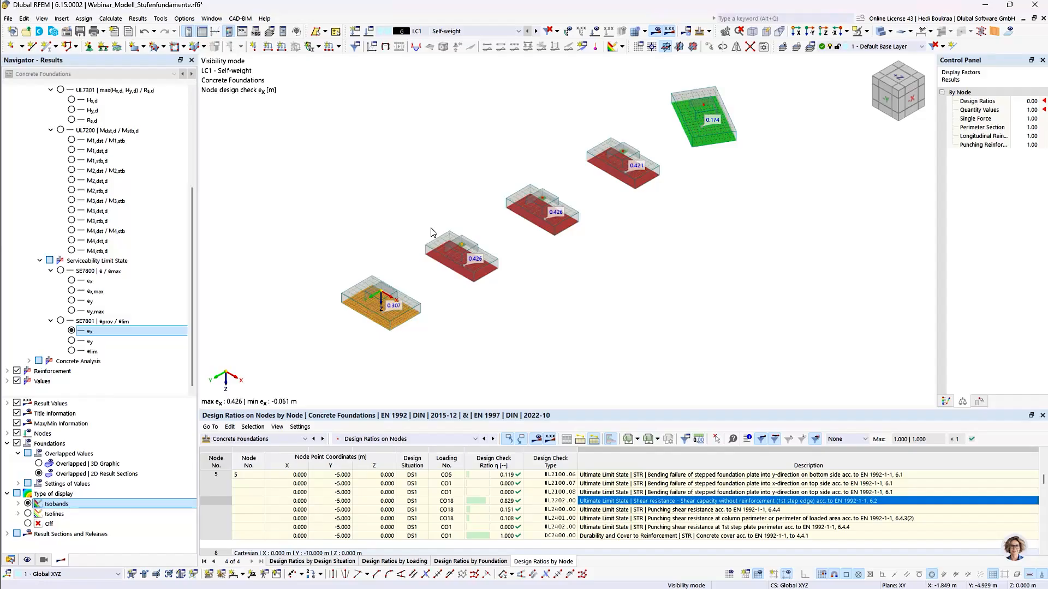
Isolate the foundation at node 5 together with its related objects and fill the view with it
{"action": "left_click", "coordinate": [446, 249]}
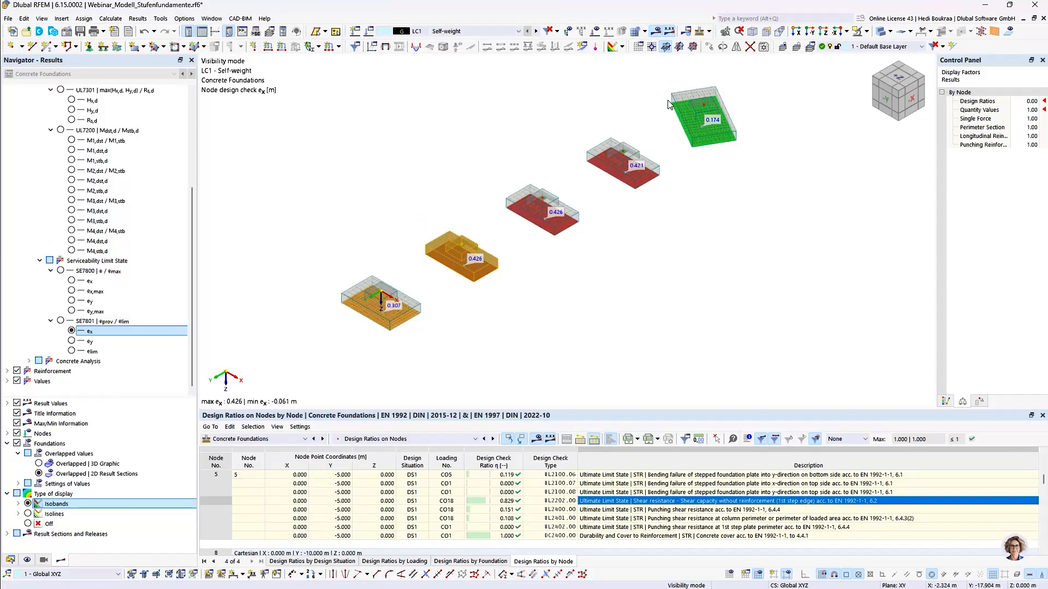
{"action": "left_click", "coordinate": [867, 33]}
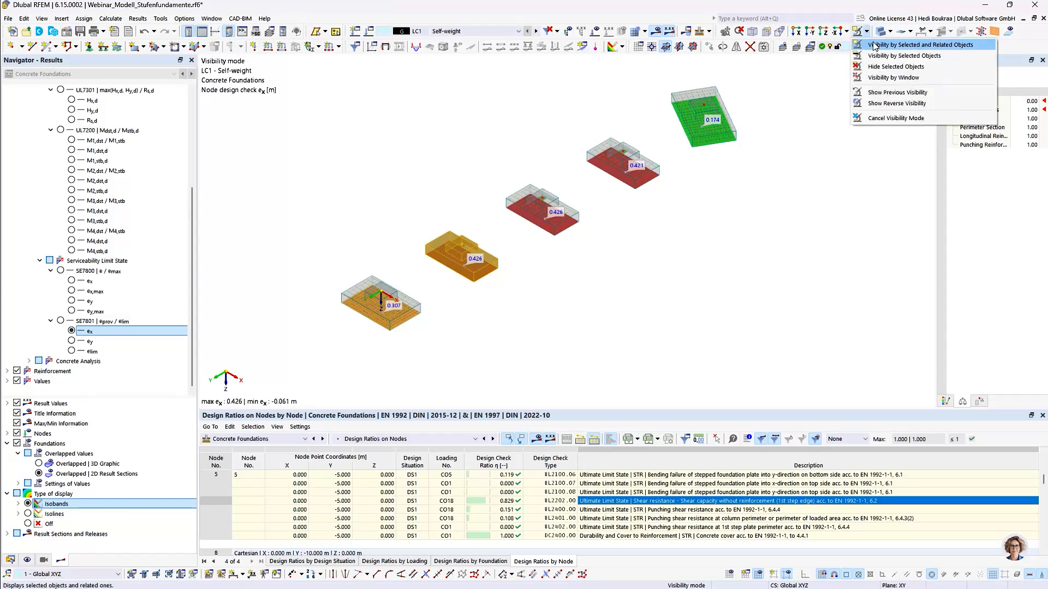
{"action": "left_click", "coordinate": [875, 46]}
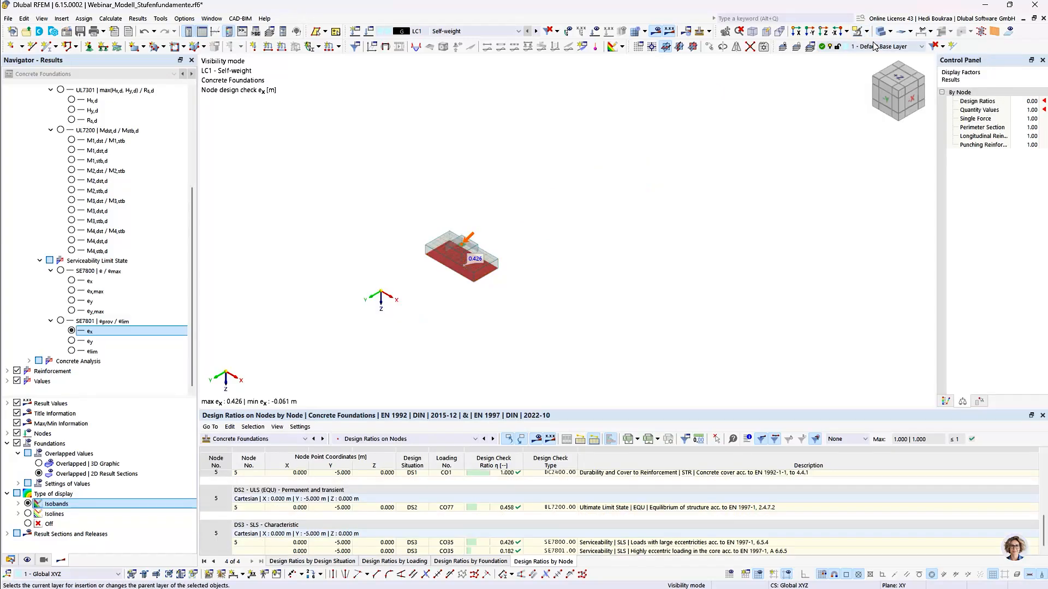
{"action": "left_click", "coordinate": [899, 91]}
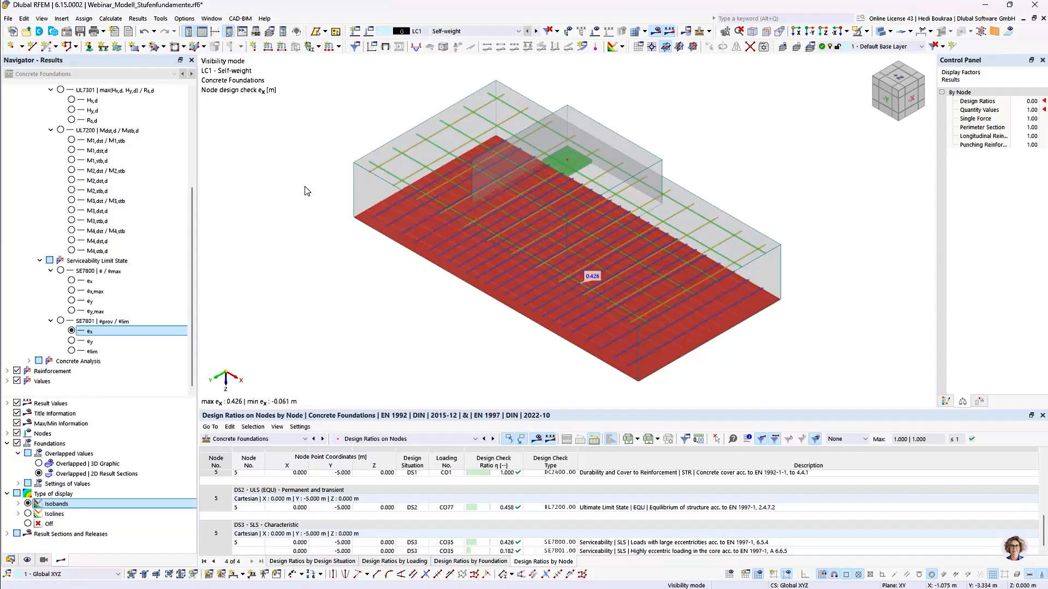
Create a printout report from the template 01 - Fundament Webinar Beispiel, reviewing its concrete foundation items, and save and show it
{"action": "left_click", "coordinate": [117, 34]}
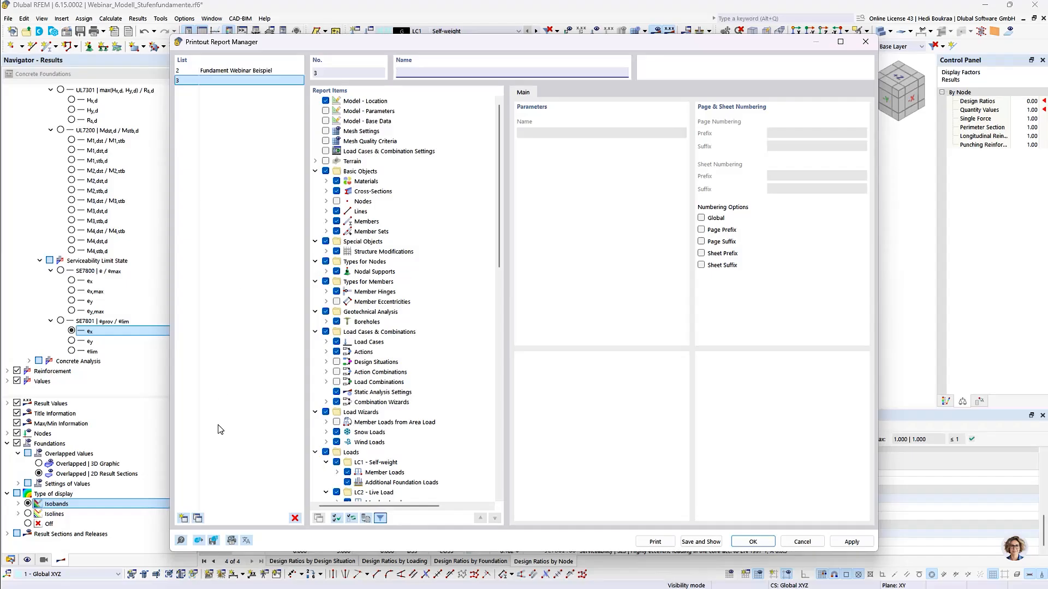
{"action": "left_click", "coordinate": [199, 541]}
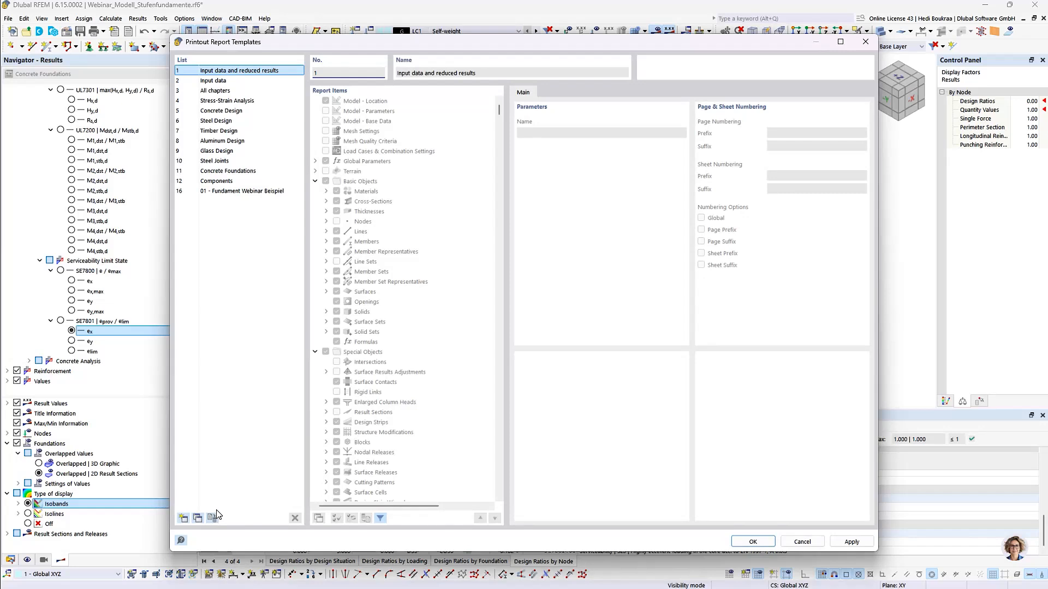
{"action": "left_click", "coordinate": [226, 192]}
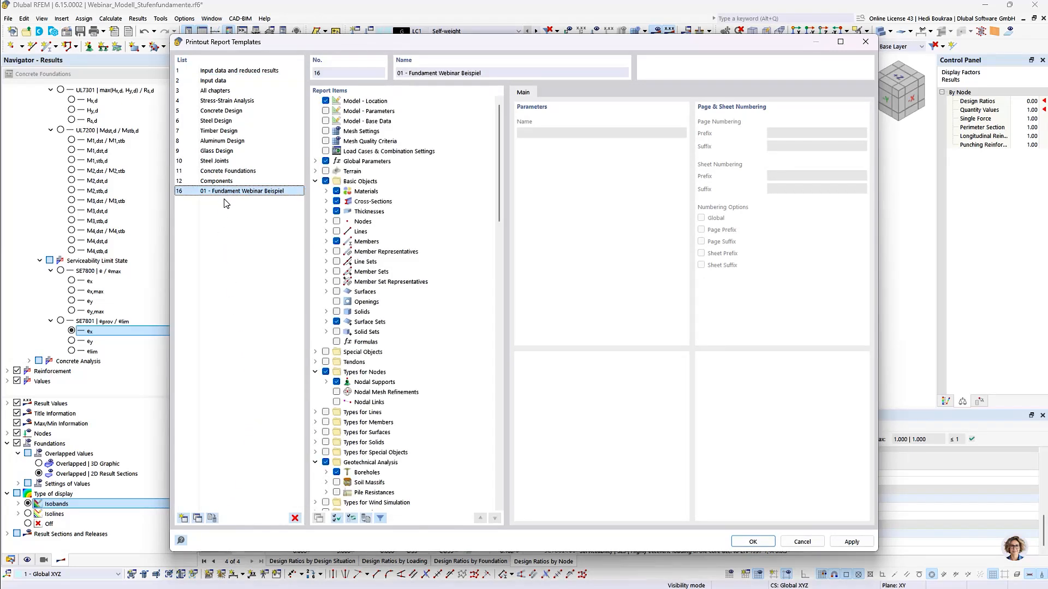
{"action": "scroll", "coordinate": [502, 189], "scroll_direction": "down", "scroll_amount": 1}
{"action": "left_click_drag", "start_coordinate": [502, 189], "coordinate": [498, 466]}
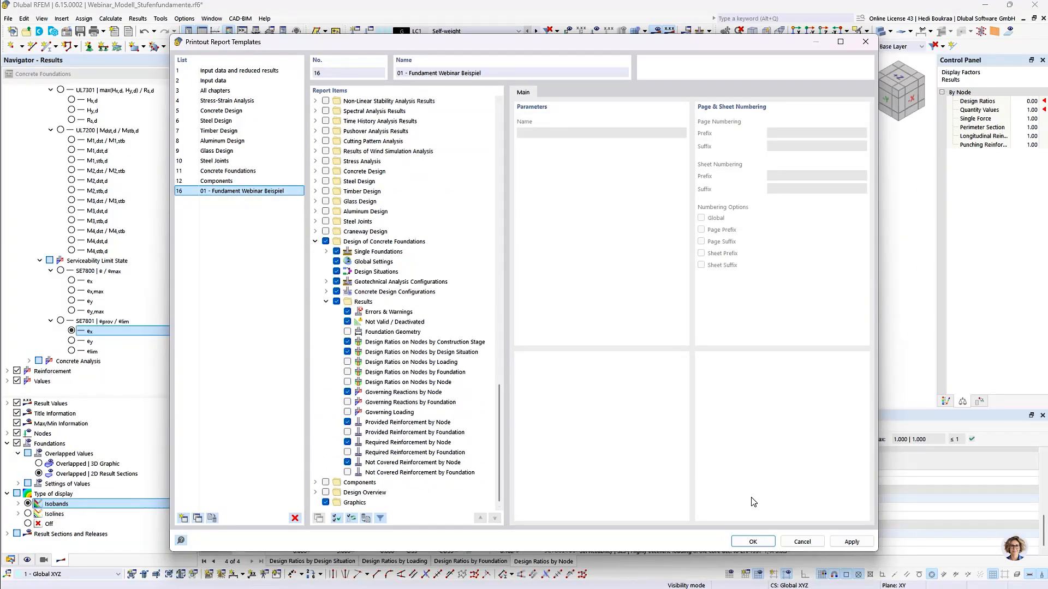
{"action": "left_click", "coordinate": [752, 541]}
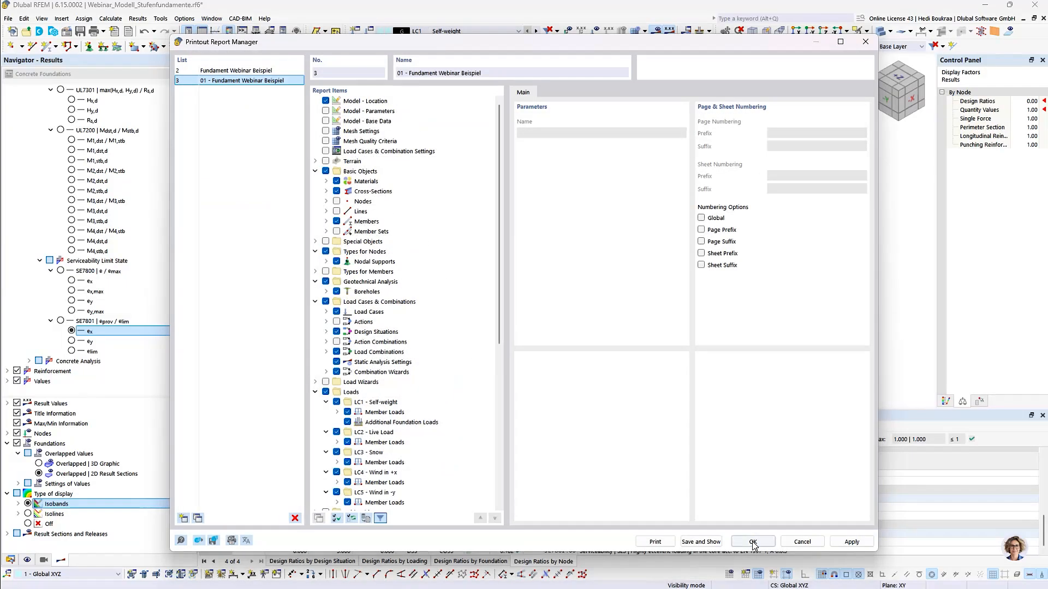
{"action": "left_click", "coordinate": [702, 542]}
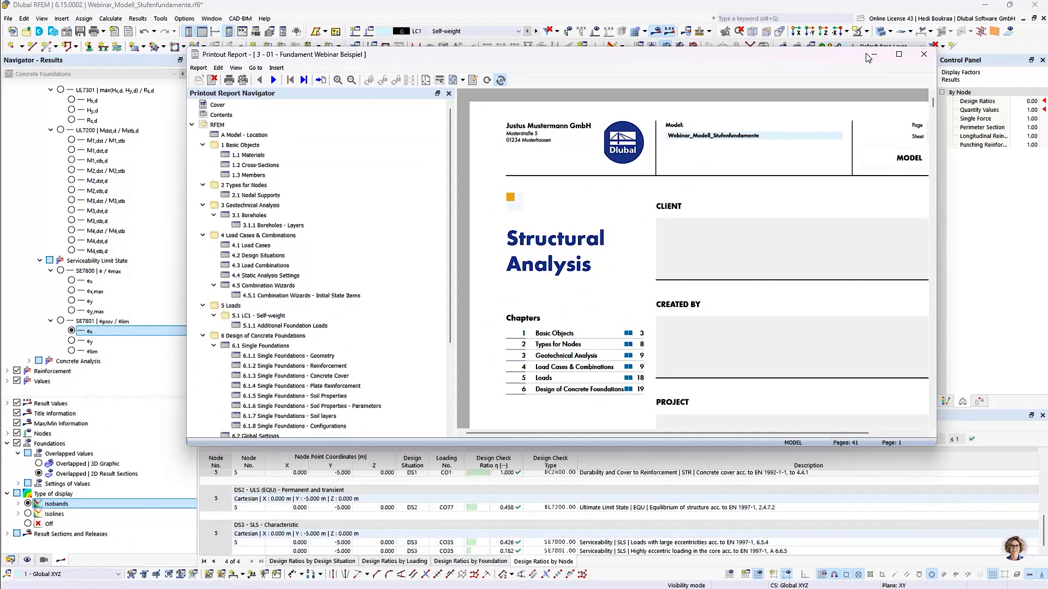
Enlarge the printout report and review its Basic Objects, Nodal Supports, Boreholes - Layers and Boreholes chapters
{"action": "left_click", "coordinate": [899, 54]}
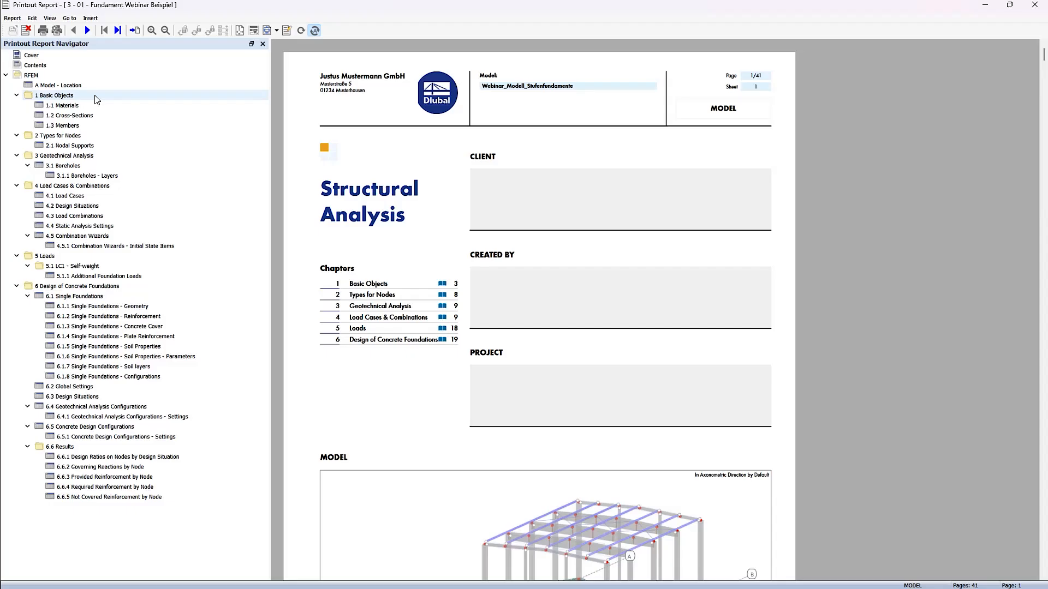
{"action": "left_click", "coordinate": [57, 96]}
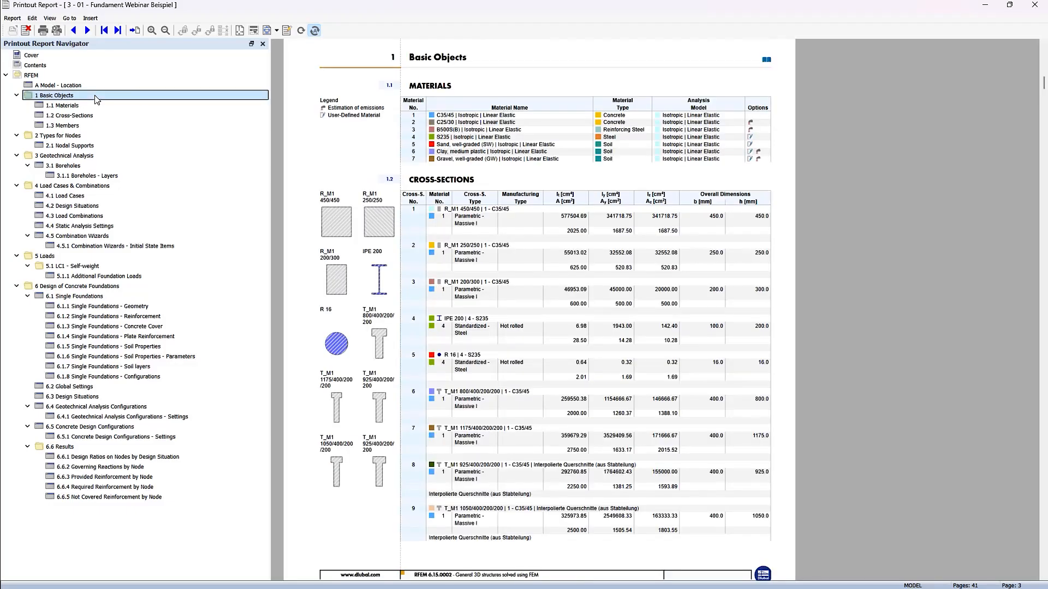
{"action": "left_click", "coordinate": [77, 146]}
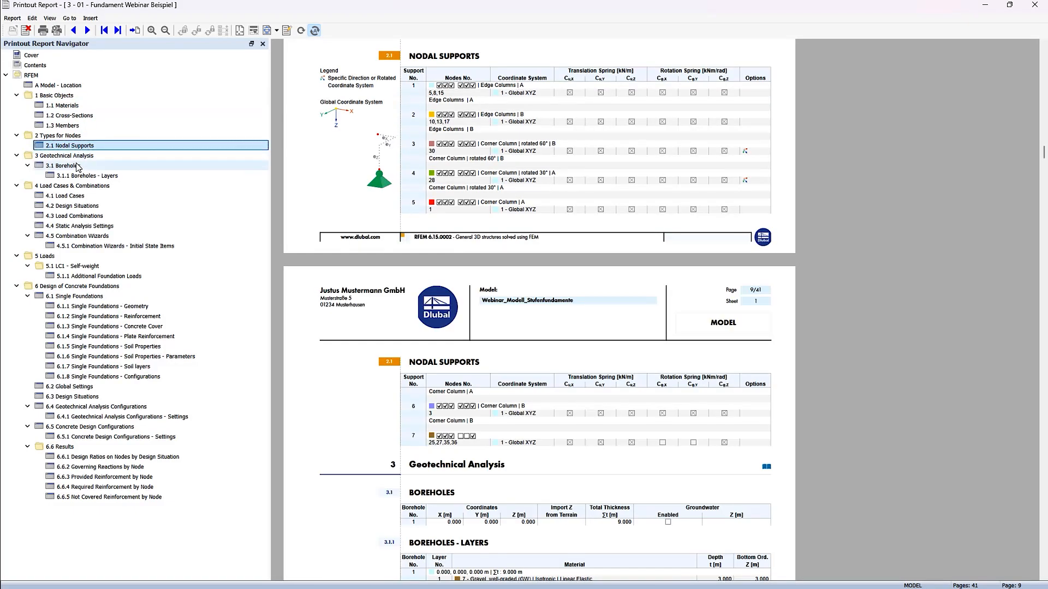
{"action": "left_click", "coordinate": [78, 176]}
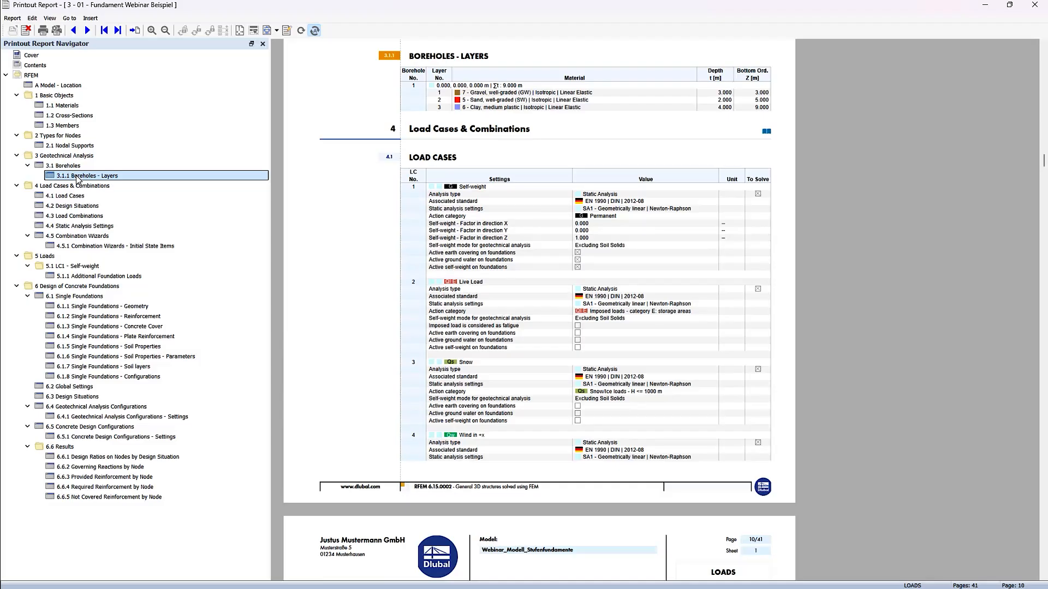
{"action": "left_click", "coordinate": [64, 166]}
Review the report's load cases, design situations and load combinations
{"action": "left_click", "coordinate": [68, 197]}
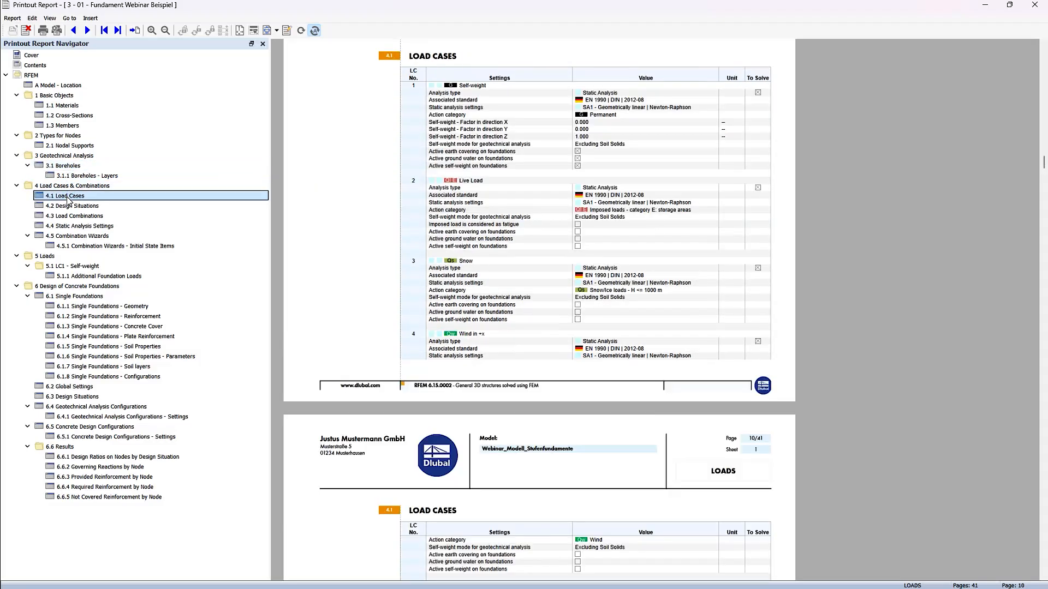
{"action": "left_click", "coordinate": [69, 207]}
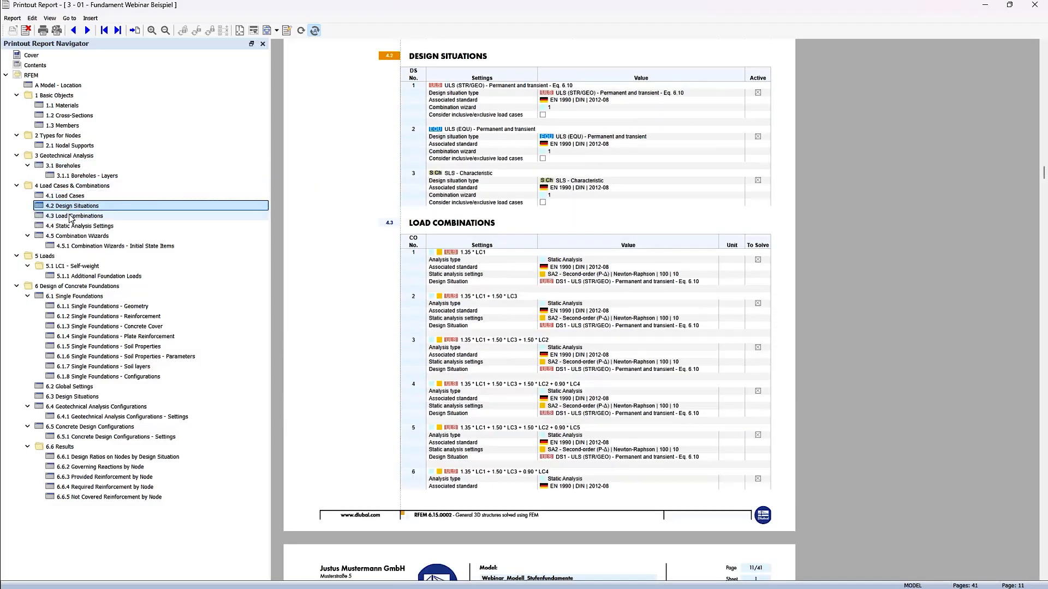
{"action": "left_click", "coordinate": [71, 217]}
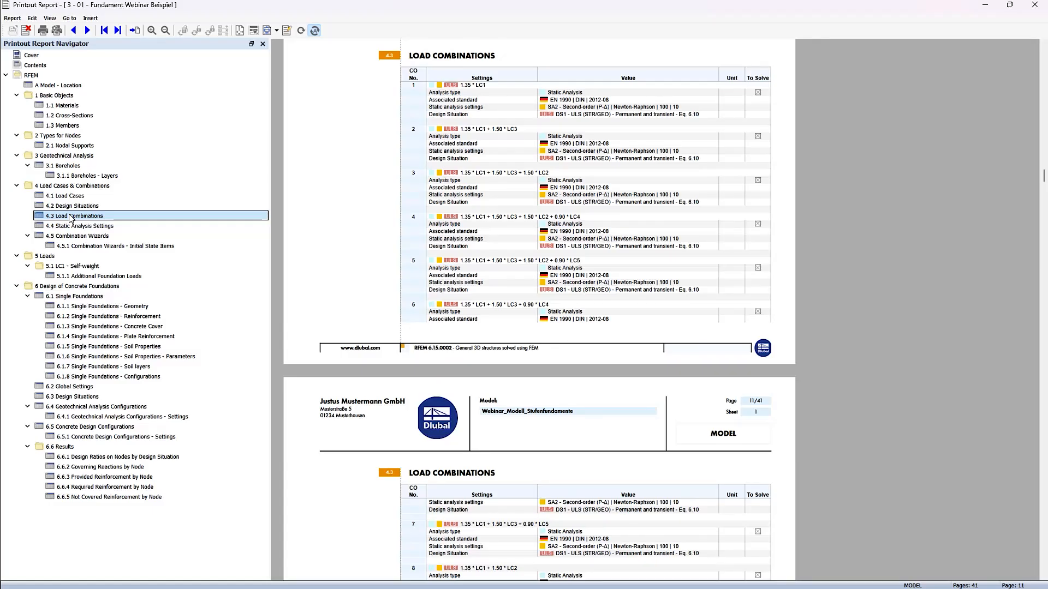
Read through the additional foundation loads of LC1 and the start of the Design of Concrete Foundations chapter
{"action": "left_click", "coordinate": [94, 276]}
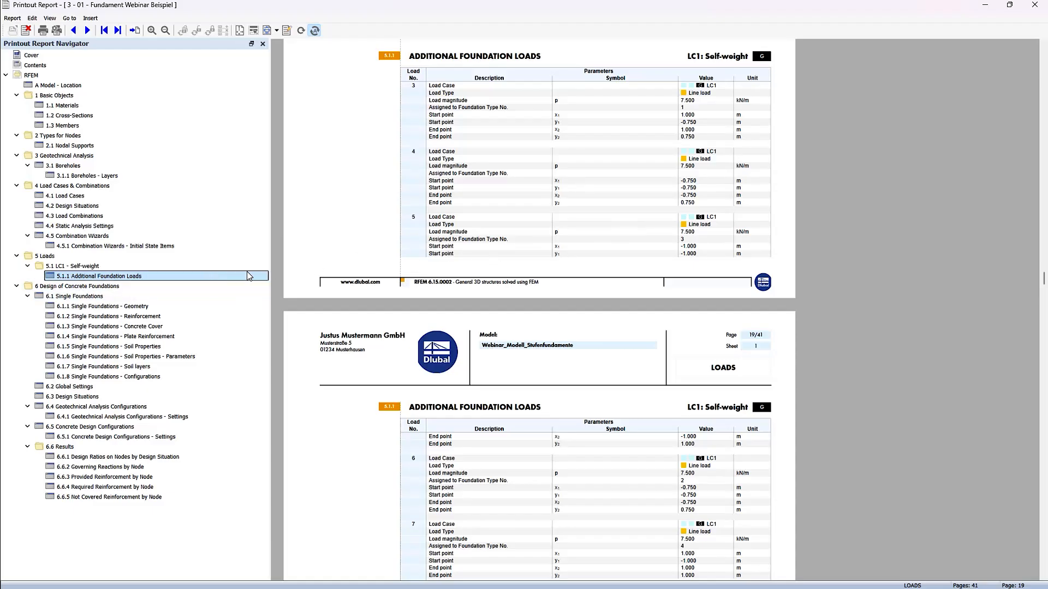
{"action": "scroll", "coordinate": [483, 274], "scroll_direction": "down", "scroll_amount": 4}
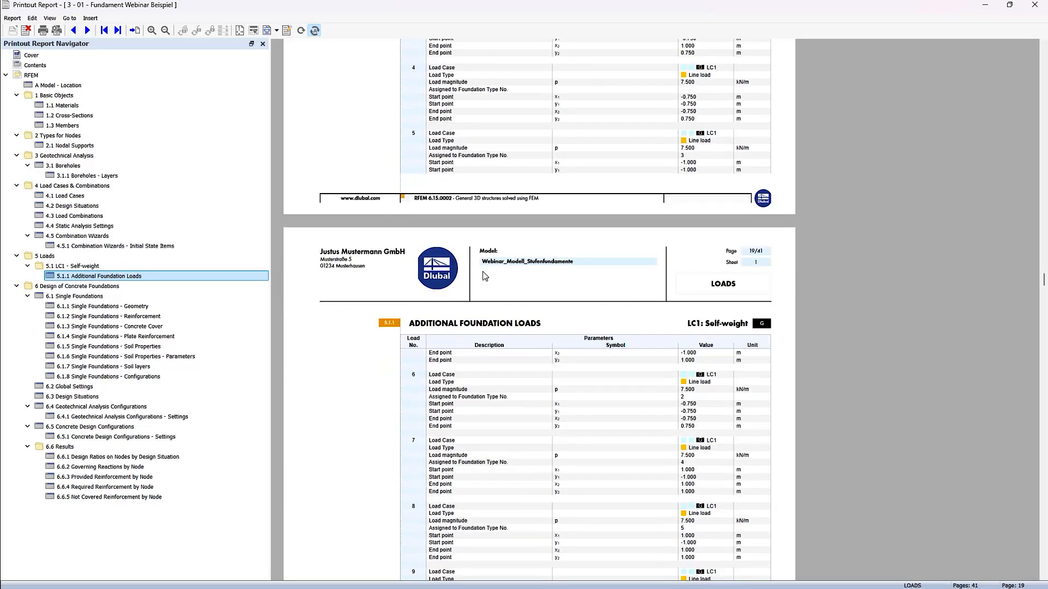
{"action": "scroll", "coordinate": [487, 274], "scroll_direction": "down", "scroll_amount": 6}
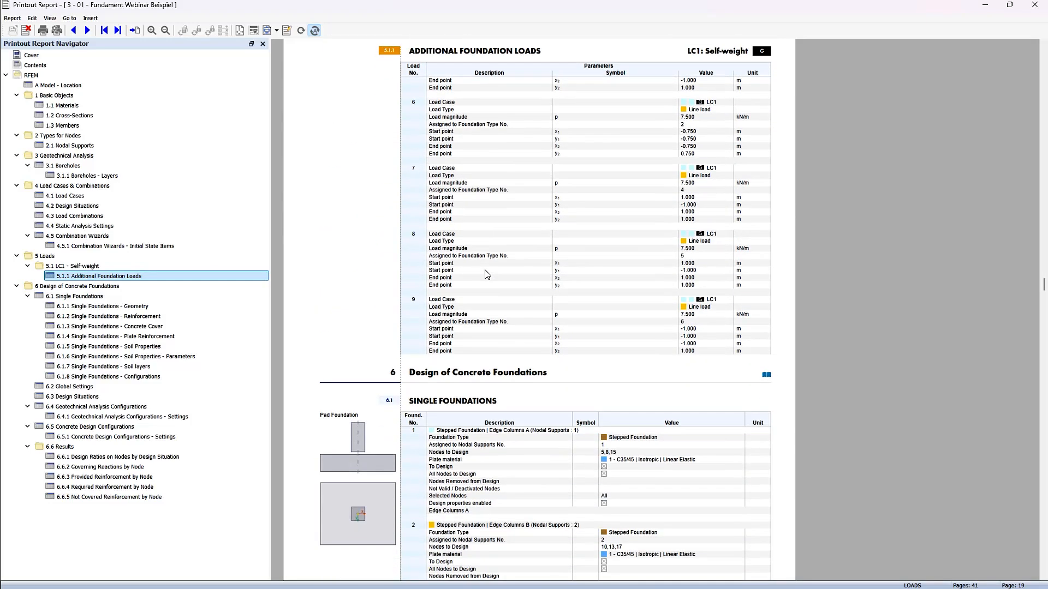
{"action": "scroll", "coordinate": [487, 275], "scroll_direction": "down", "scroll_amount": 1}
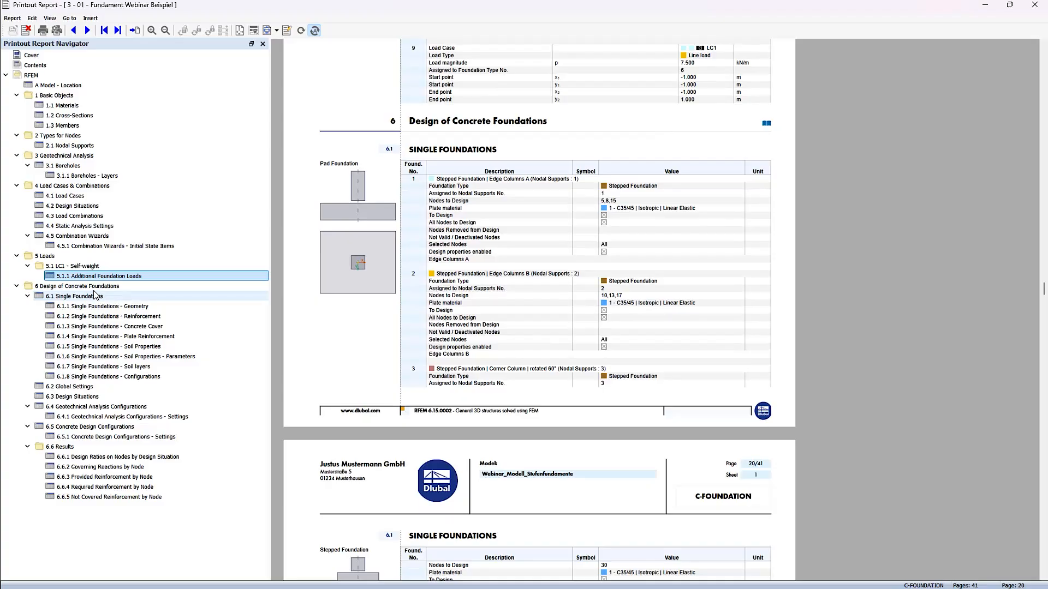
{"action": "scroll", "coordinate": [95, 296], "scroll_direction": "down", "scroll_amount": 3}
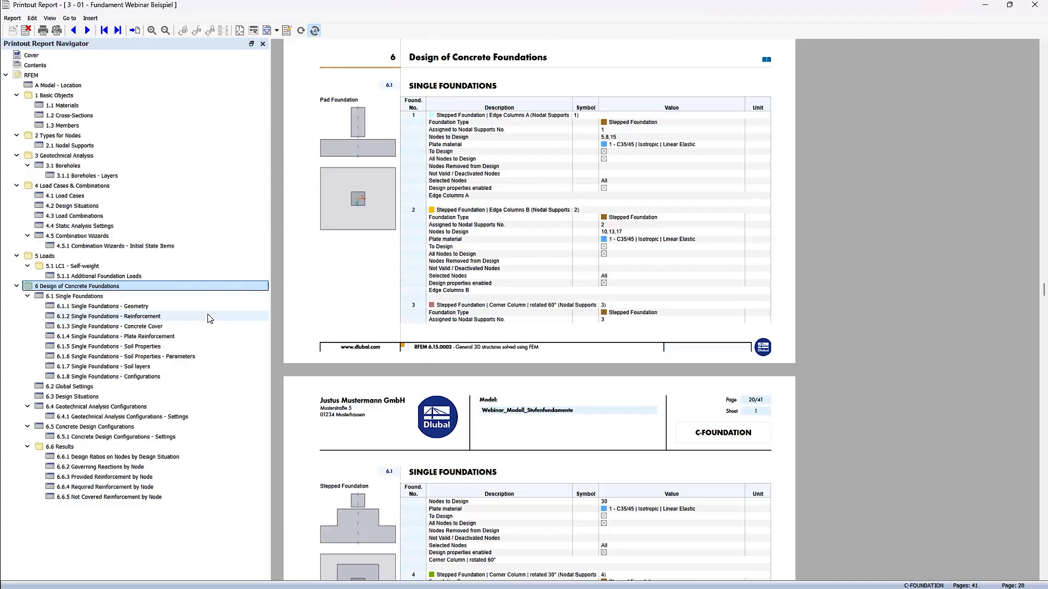
Review the single foundations' geometry, concrete cover, plate reinforcement and soil properties in the report
{"action": "left_click", "coordinate": [191, 307]}
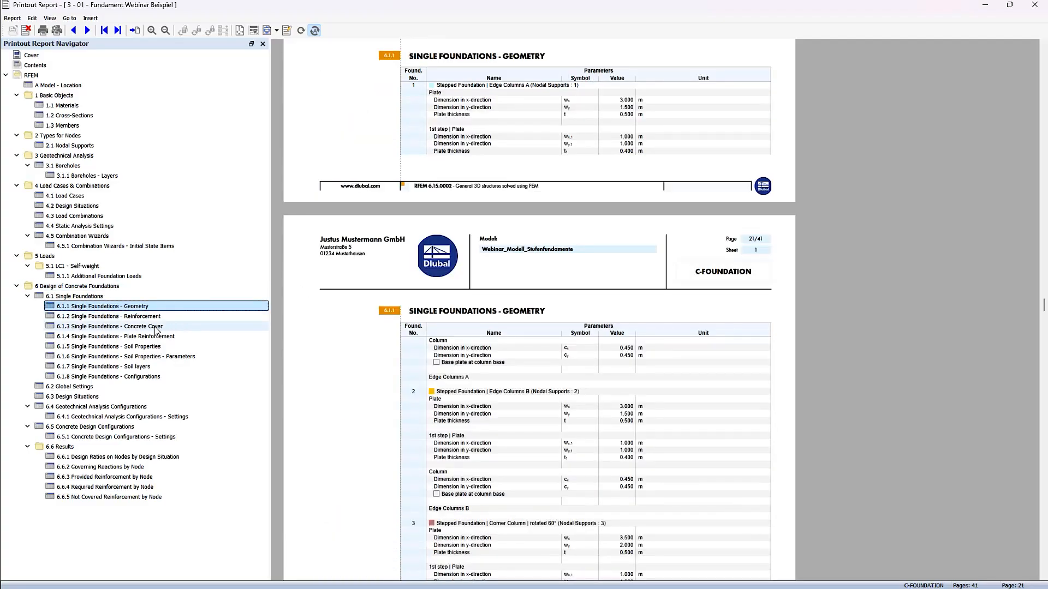
{"action": "left_click", "coordinate": [130, 328]}
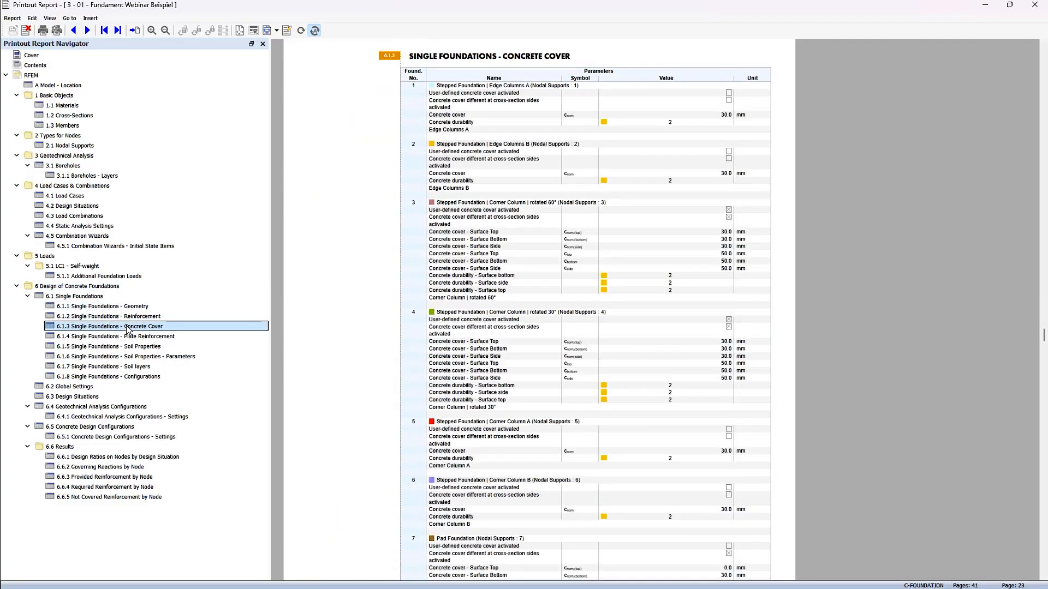
{"action": "left_click", "coordinate": [134, 338]}
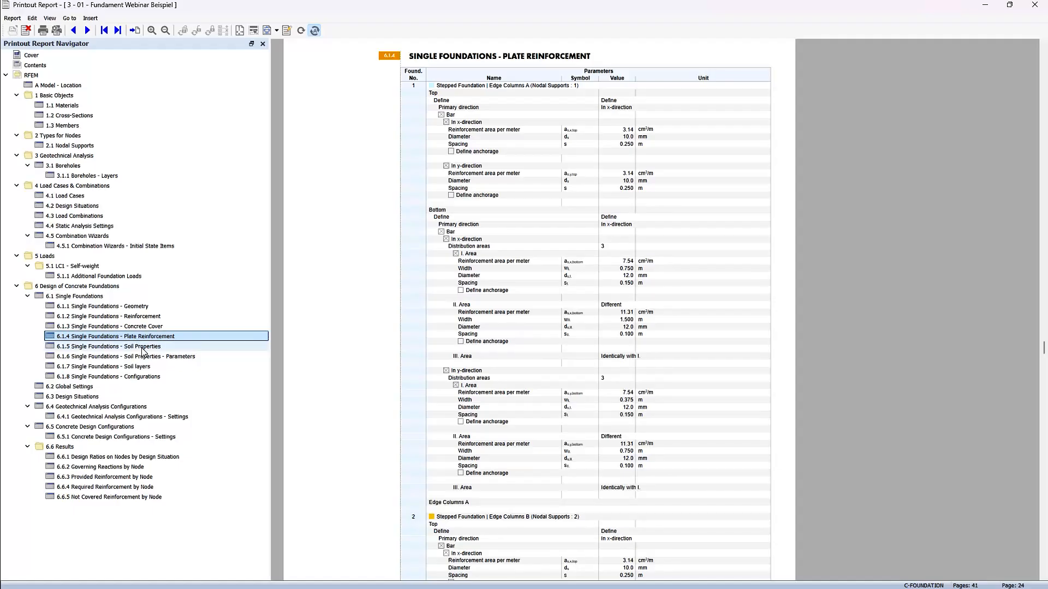
{"action": "left_click", "coordinate": [142, 348]}
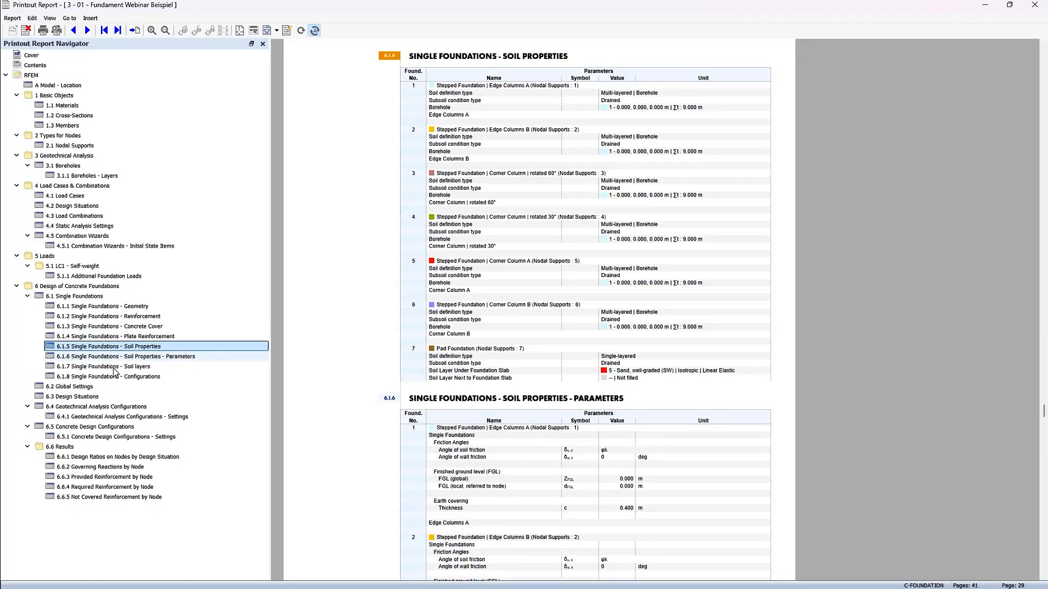
Examine the report's results: design ratios by design situation, governing reactions, and provided, required and not covered reinforcement by node
{"action": "left_click", "coordinate": [60, 448]}
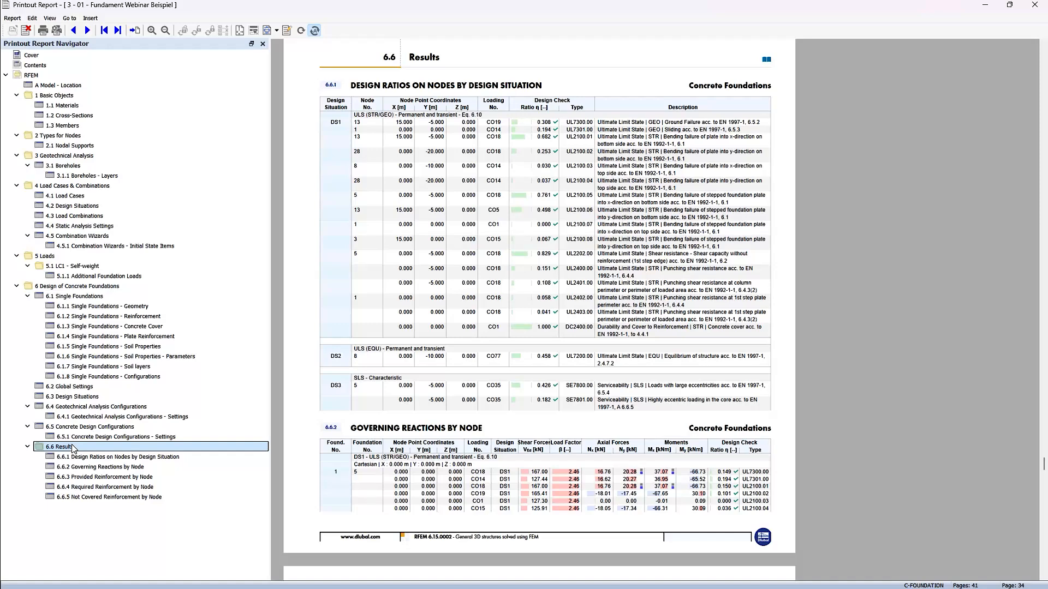
{"action": "left_click", "coordinate": [130, 458]}
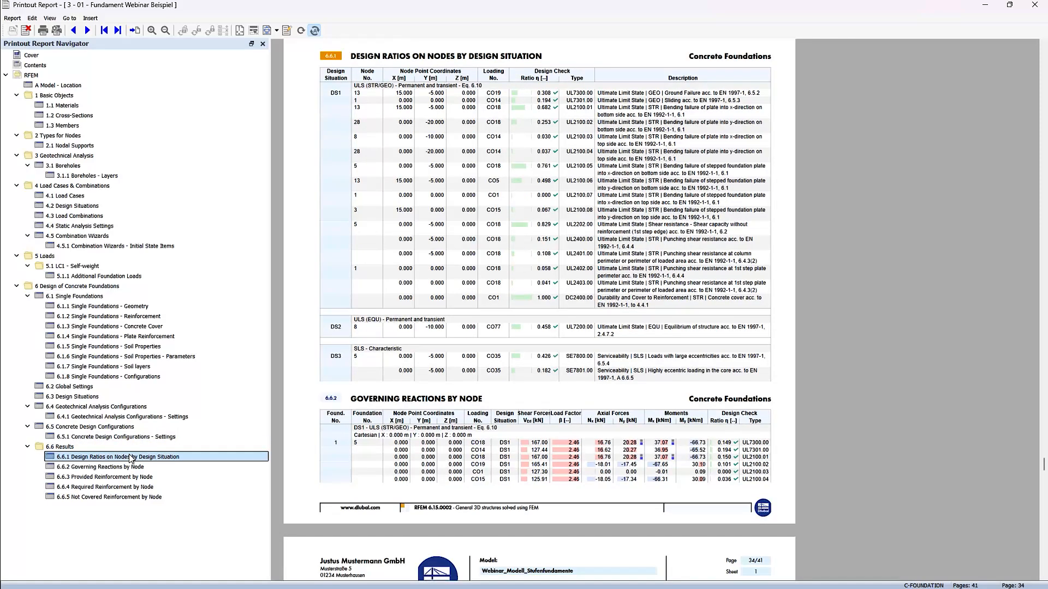
{"action": "left_click", "coordinate": [141, 467]}
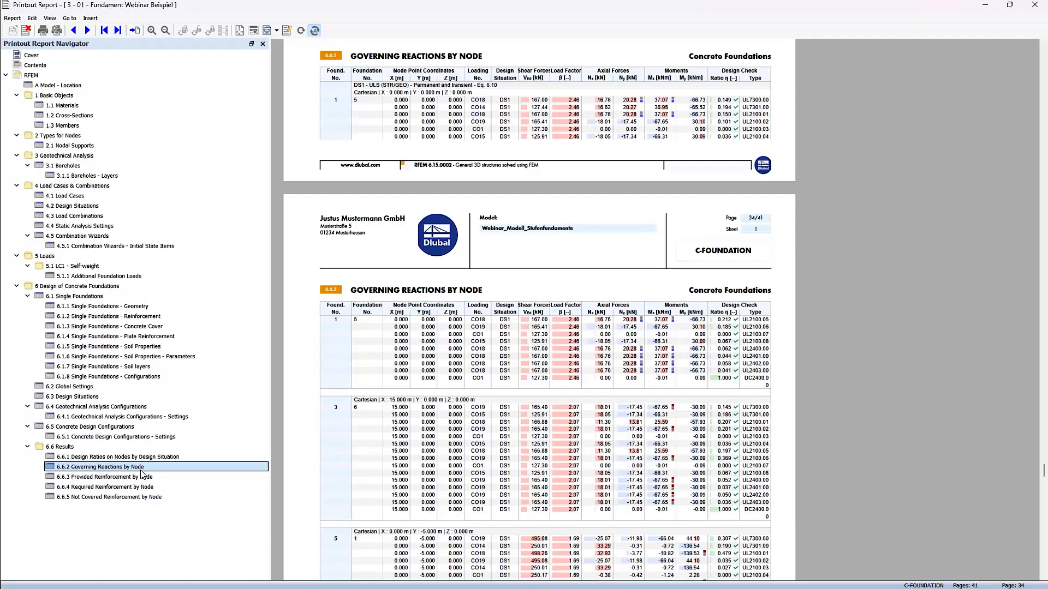
{"action": "left_click", "coordinate": [143, 478]}
{"action": "left_click", "coordinate": [143, 488]}
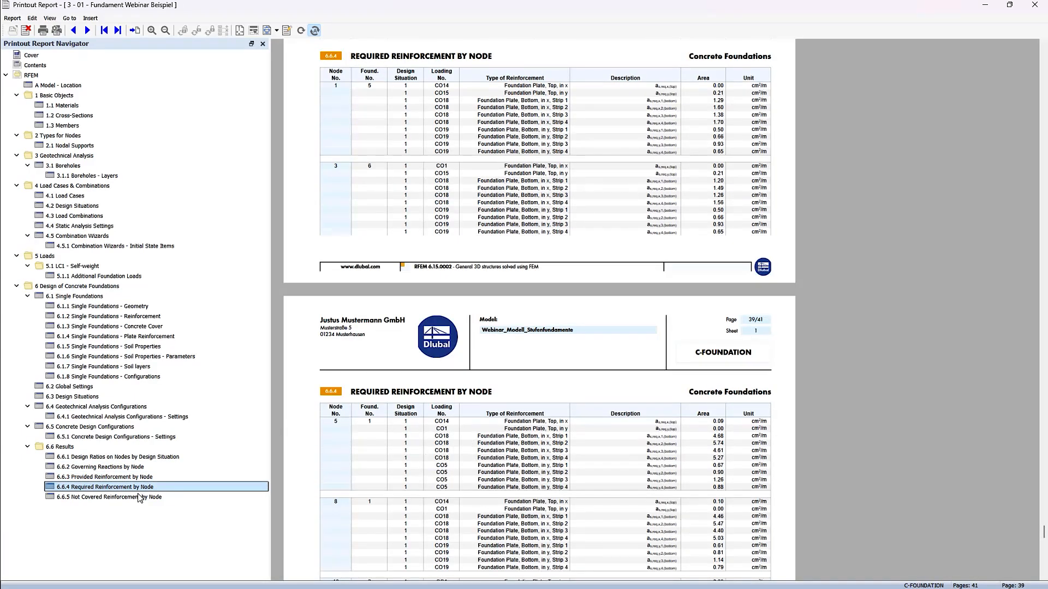
{"action": "left_click", "coordinate": [140, 498]}
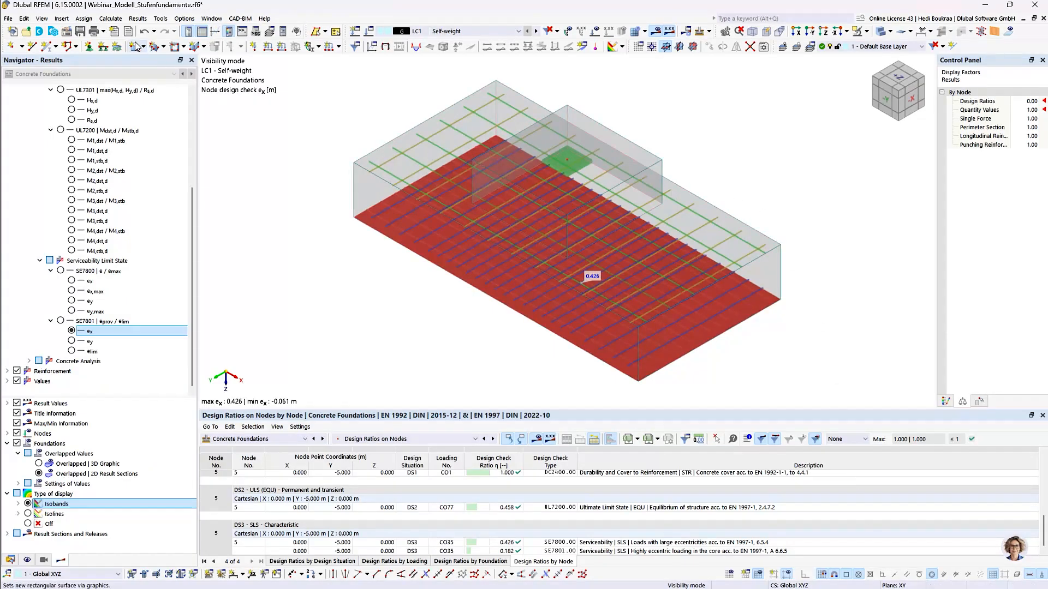
Start printing the model graphics to the printout report 2 Fundament Webinar Beispiel using the Multi-print option
{"action": "left_click", "coordinate": [103, 32]}
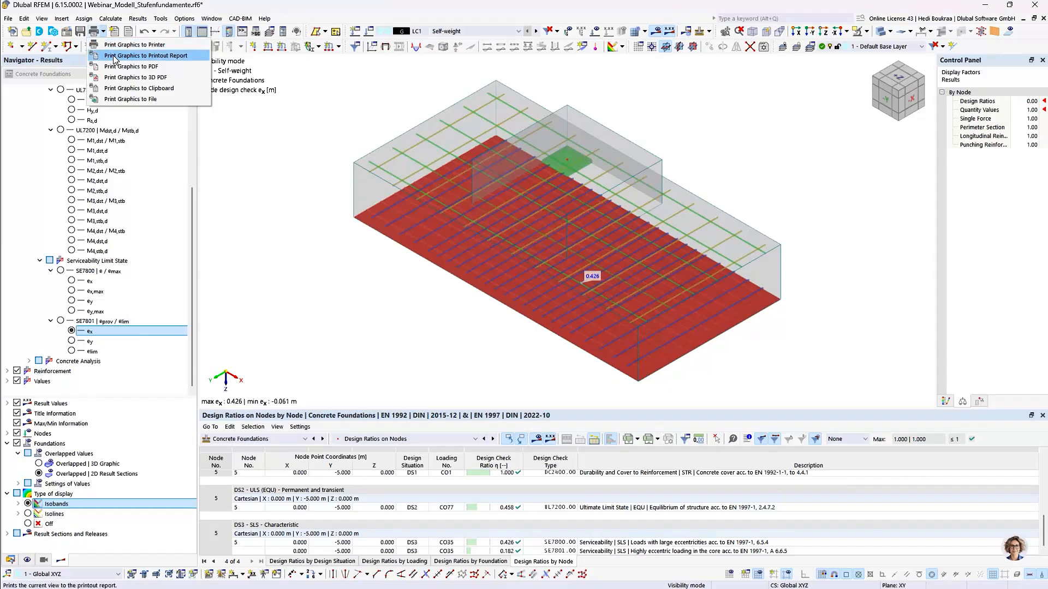
{"action": "left_click", "coordinate": [113, 55]}
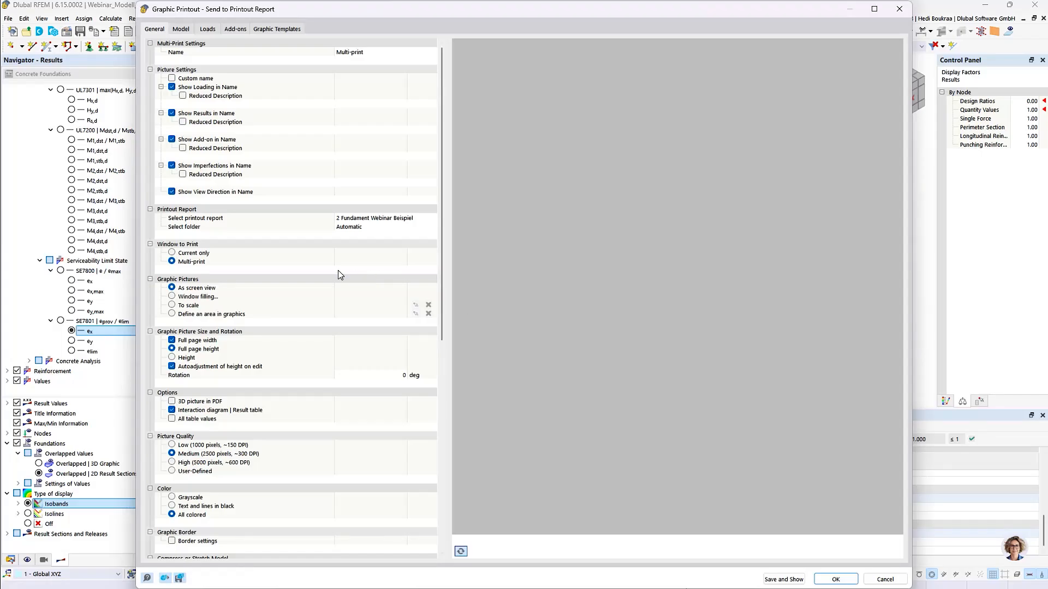
{"action": "left_click", "coordinate": [190, 266]}
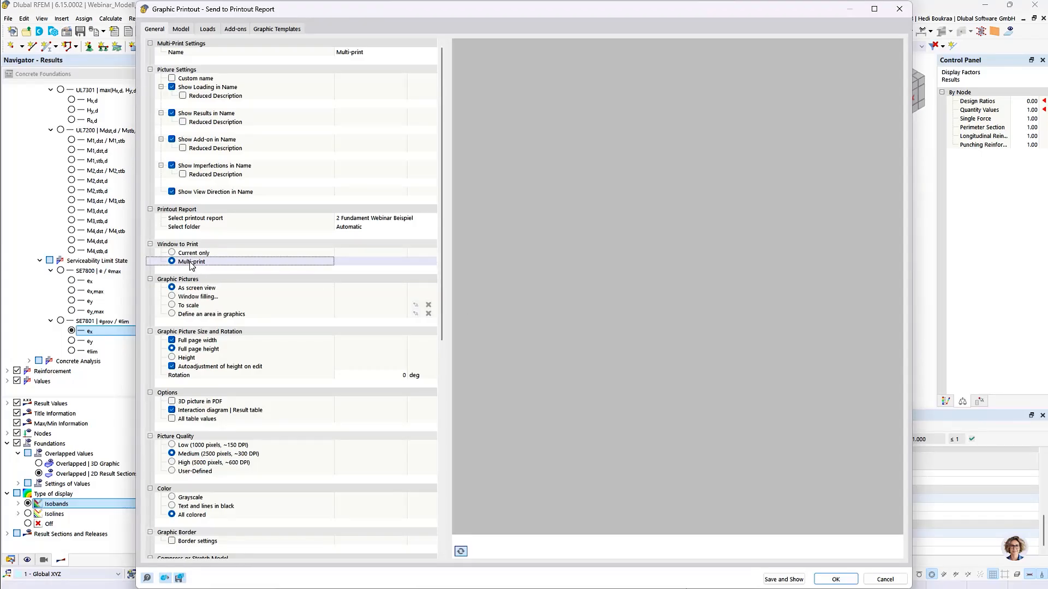
Include pictures of the ultimate limit state check UL2400 vEd,red / vRd,c and its quantity VEd,red in the multi-print
{"action": "left_click", "coordinate": [234, 30]}
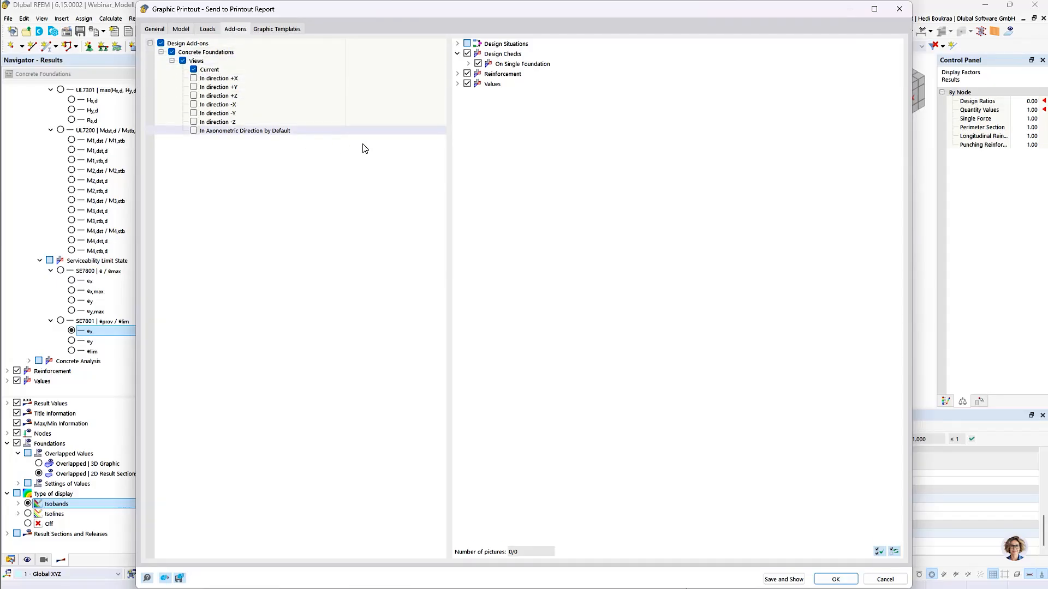
{"action": "left_click", "coordinate": [467, 65]}
{"action": "left_click", "coordinate": [479, 93]}
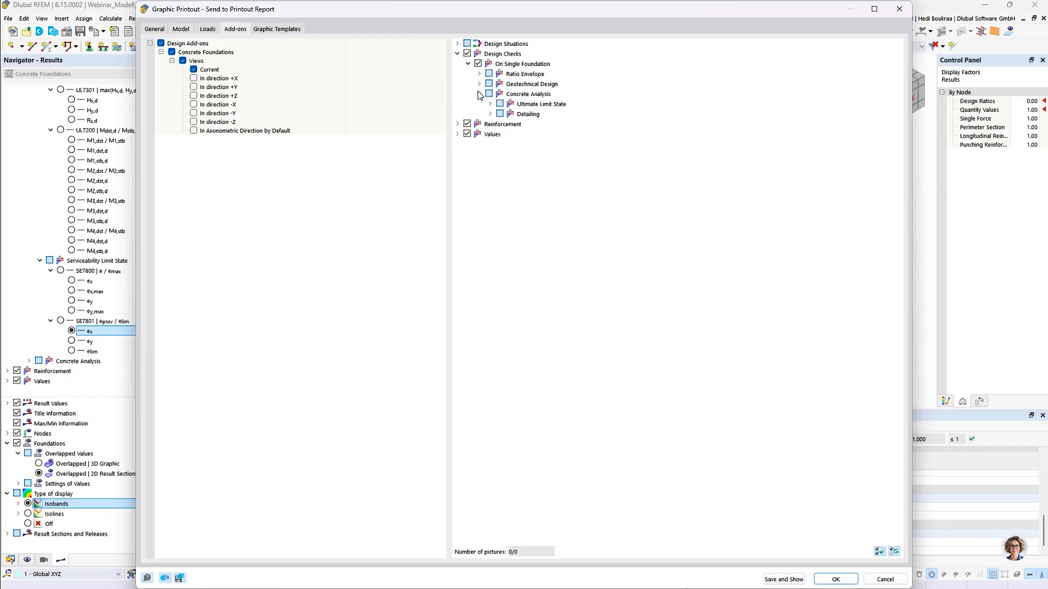
{"action": "left_click", "coordinate": [490, 104]}
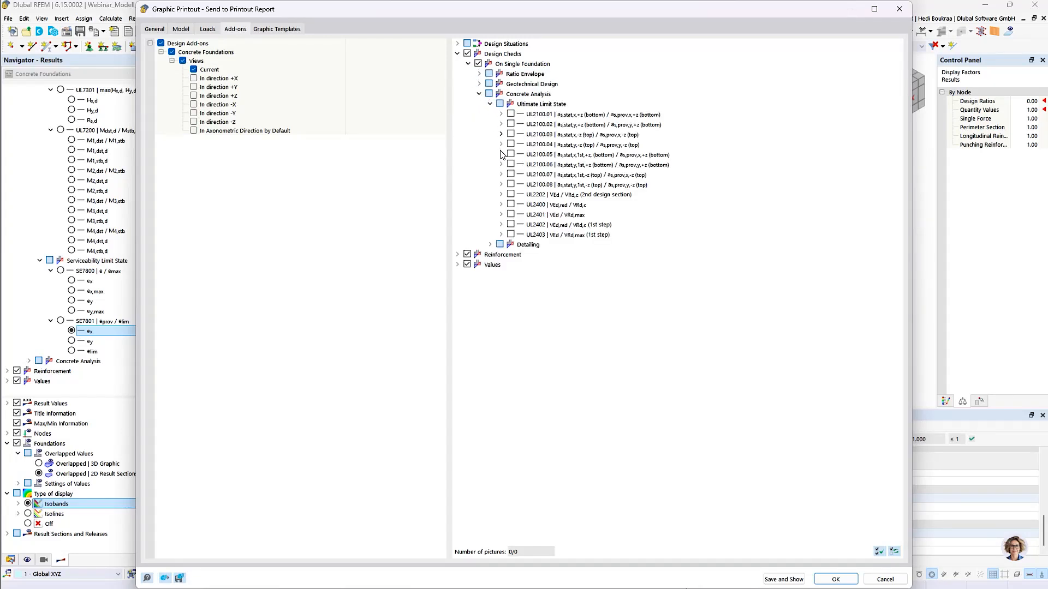
{"action": "left_click", "coordinate": [511, 204]}
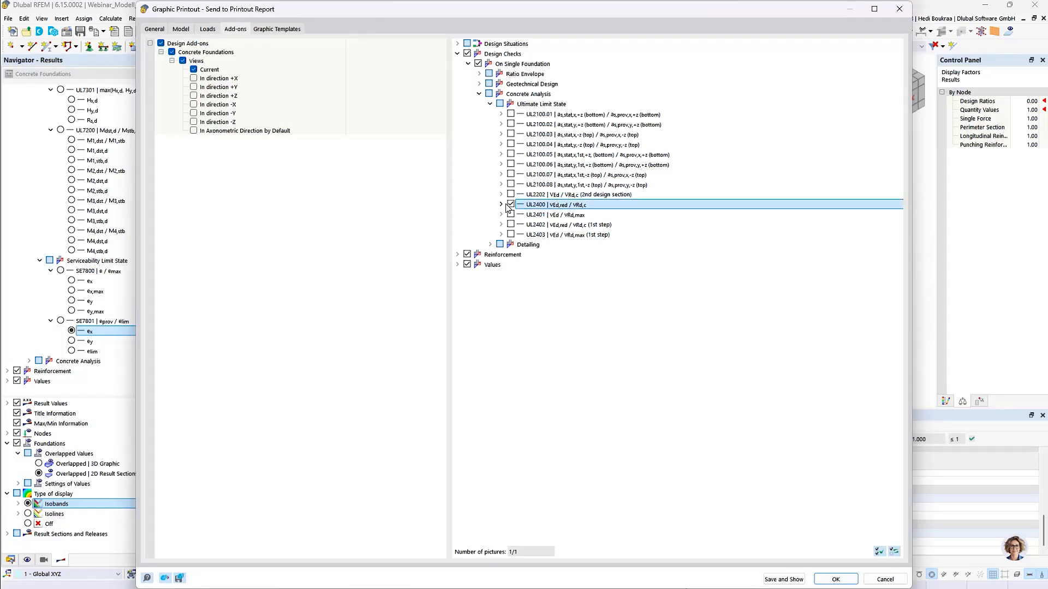
{"action": "left_click", "coordinate": [501, 205]}
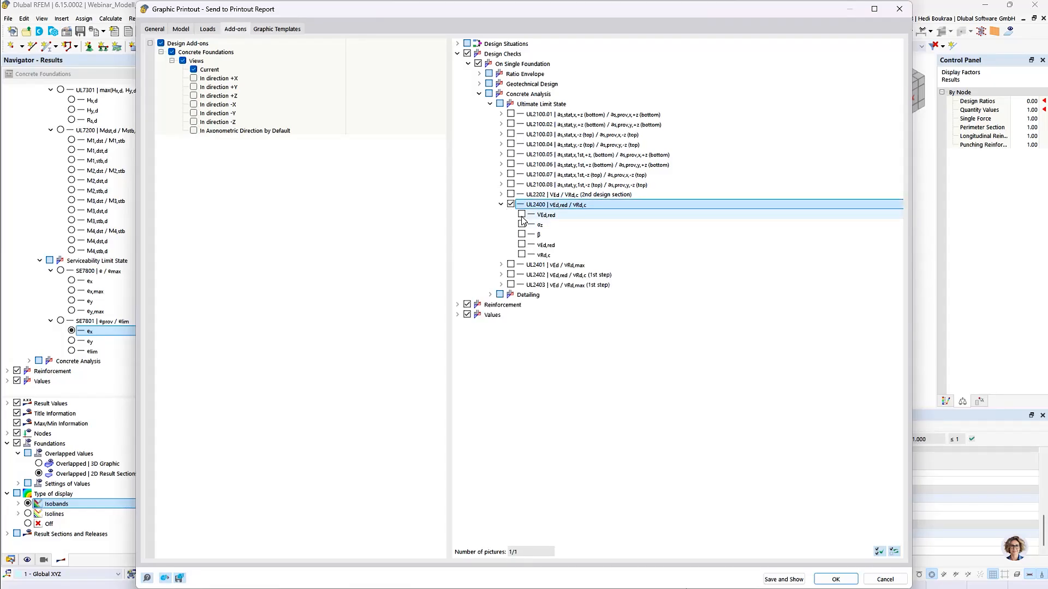
{"action": "left_click", "coordinate": [522, 215]}
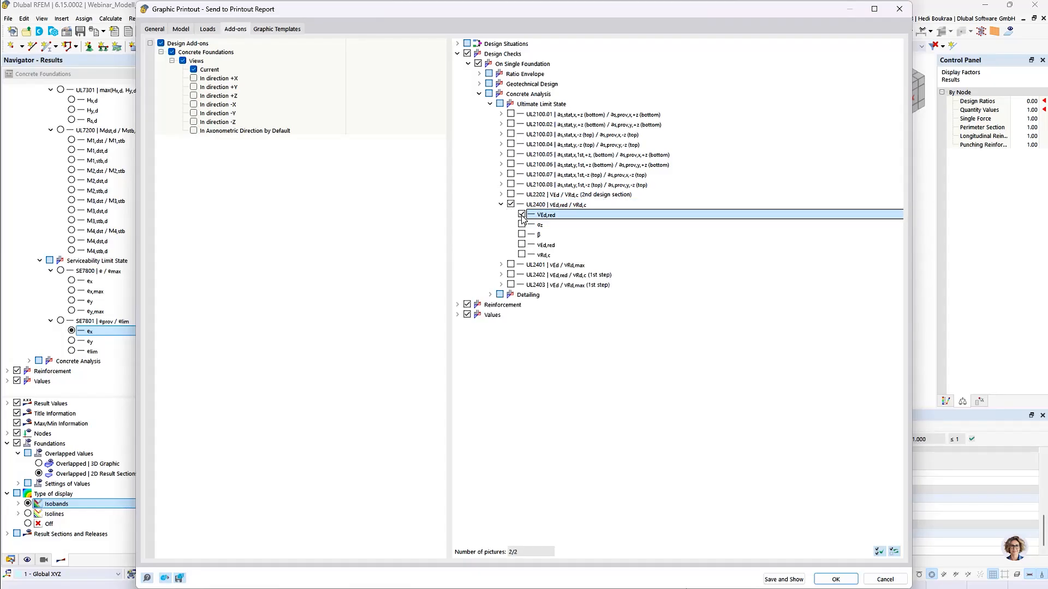
Add pictures of the required bottom plate reinforcement as,req,x,+z and as,req,y,+z to the multi-print
{"action": "left_click", "coordinate": [457, 305]}
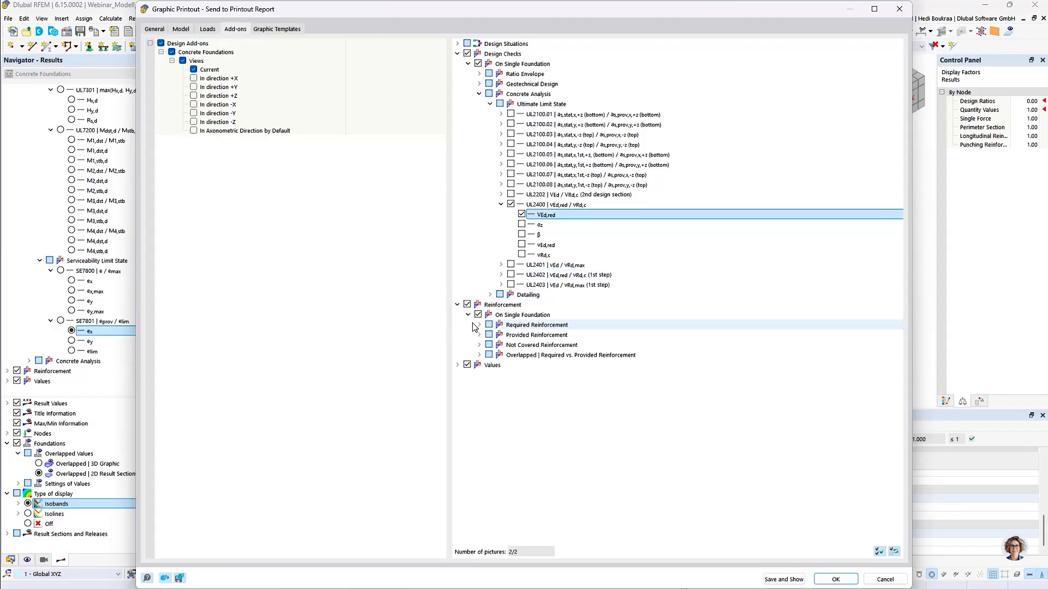
{"action": "left_click", "coordinate": [479, 325]}
{"action": "left_click", "coordinate": [490, 335]}
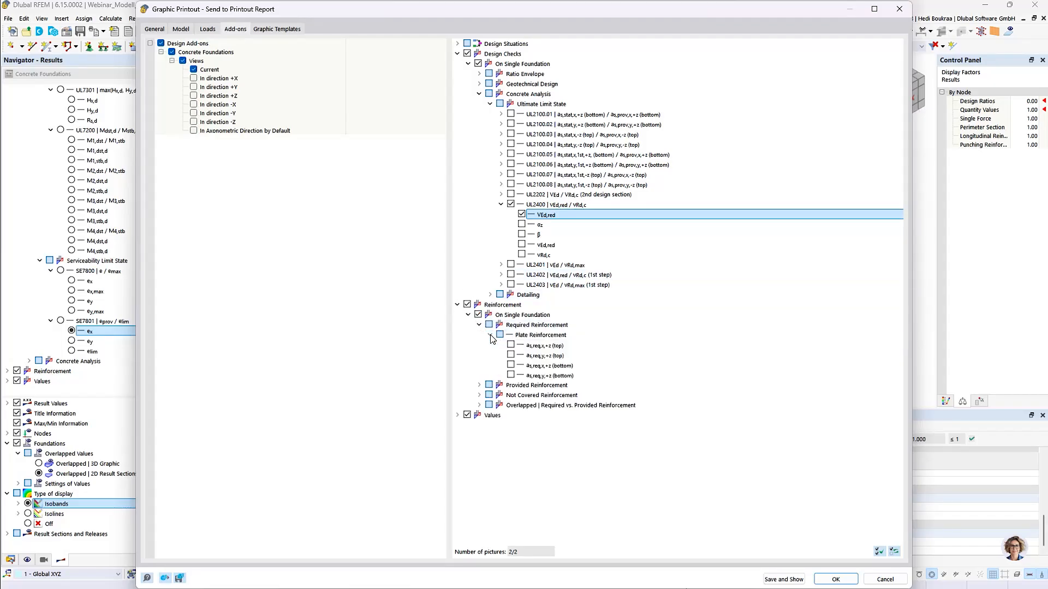
{"action": "left_click", "coordinate": [511, 365]}
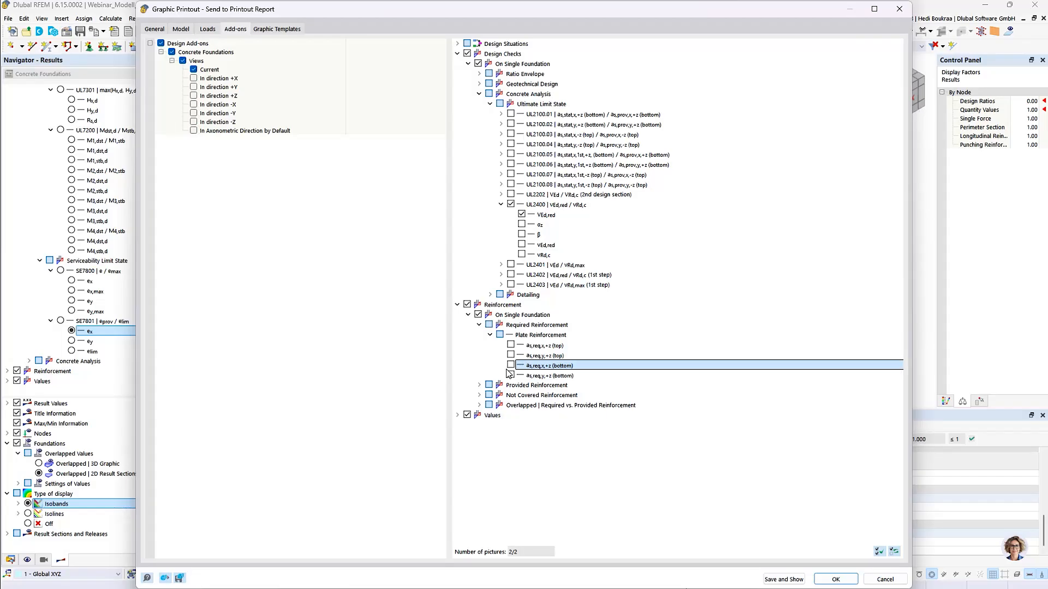
{"action": "left_click", "coordinate": [511, 375]}
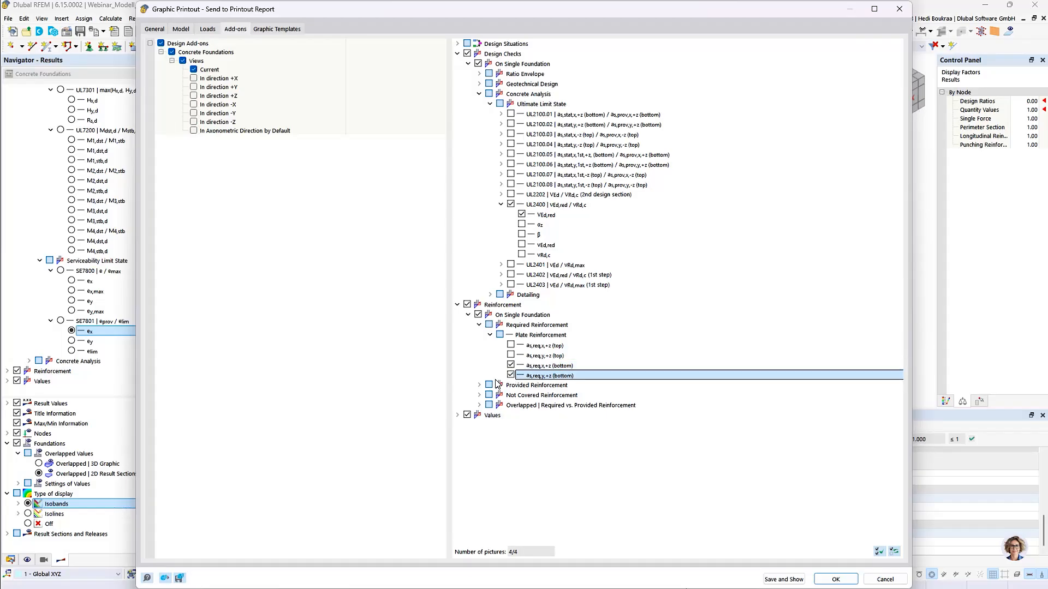
Add pictures of the overlapped required vs. provided bottom reinforcement as,x,overlapped,+z and as,y,overlapped,+z to the multi-print
{"action": "left_click", "coordinate": [478, 405]}
{"action": "left_click", "coordinate": [500, 435]}
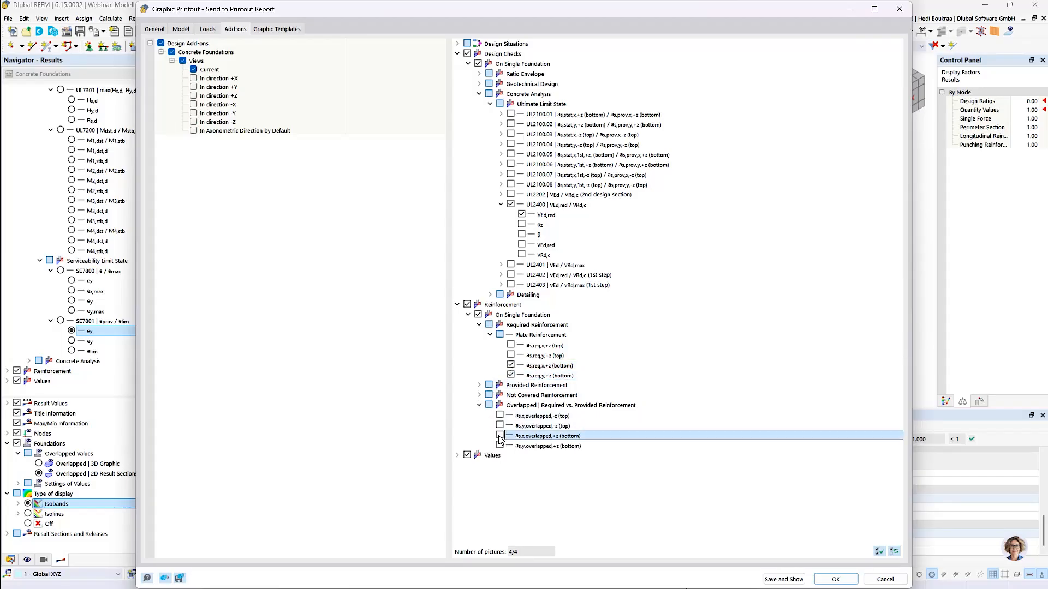
{"action": "left_click", "coordinate": [500, 446]}
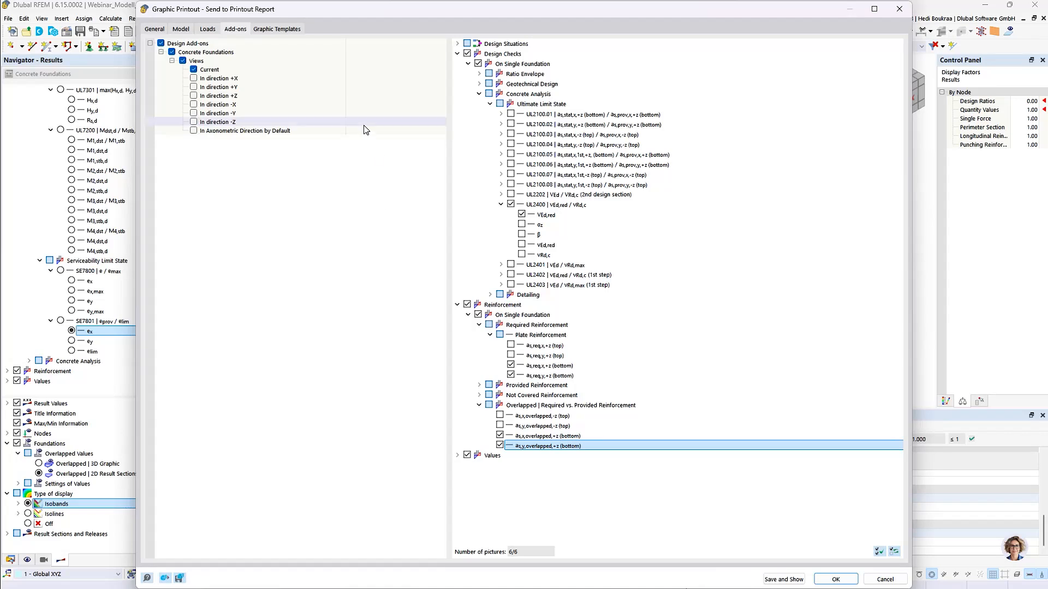
Include the graphic template 3 | Single Foundations | temp webinar in the multi-print, restricted to item 1
{"action": "left_click", "coordinate": [277, 31]}
{"action": "left_click", "coordinate": [263, 105]}
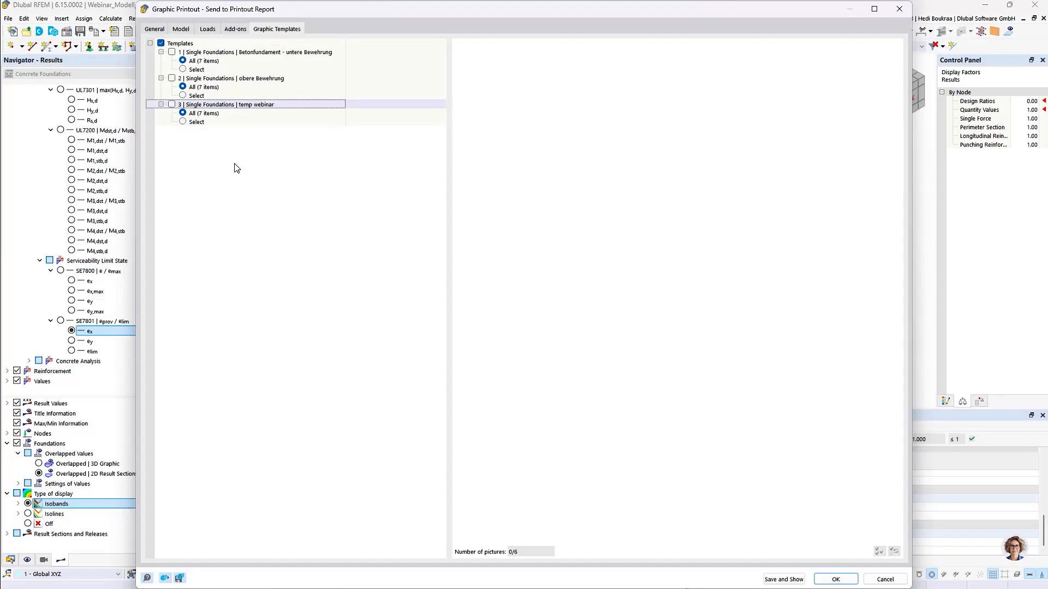
{"action": "key", "text": "space"}
{"action": "left_click", "coordinate": [183, 122]}
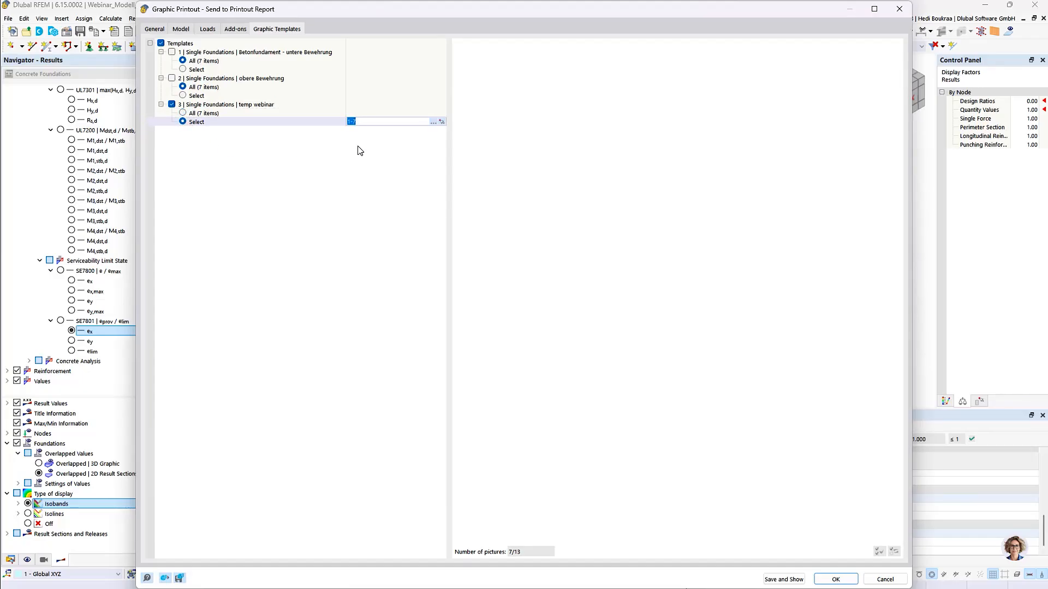
{"action": "type", "text": "1"}
{"action": "key", "text": "Return"}
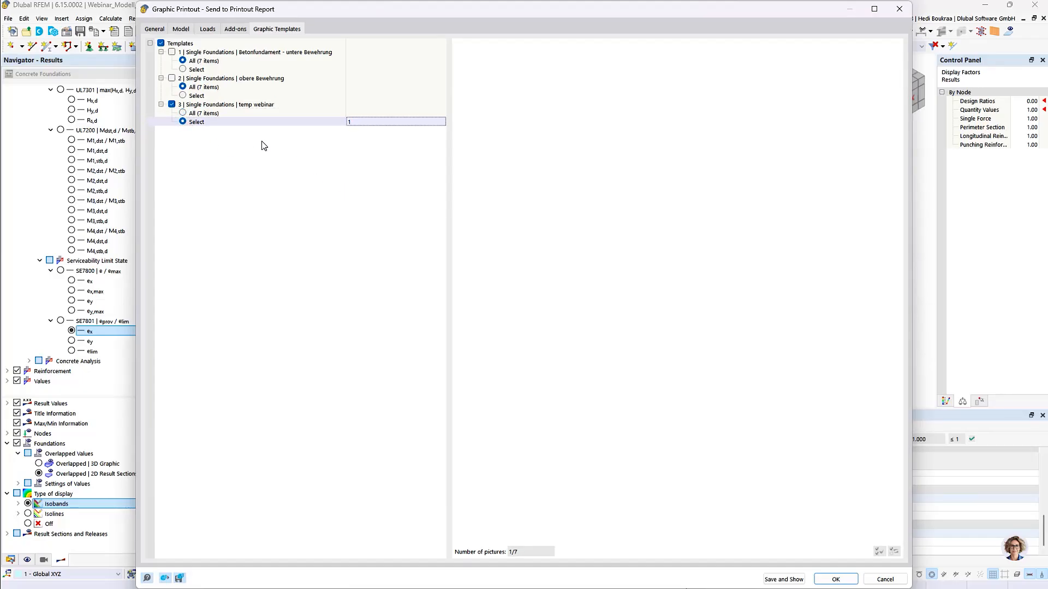
Choose report 3, 01 - Fundament Webinar Beispiel, as the destination, save the pictures to it and show the report
{"action": "left_click", "coordinate": [156, 28]}
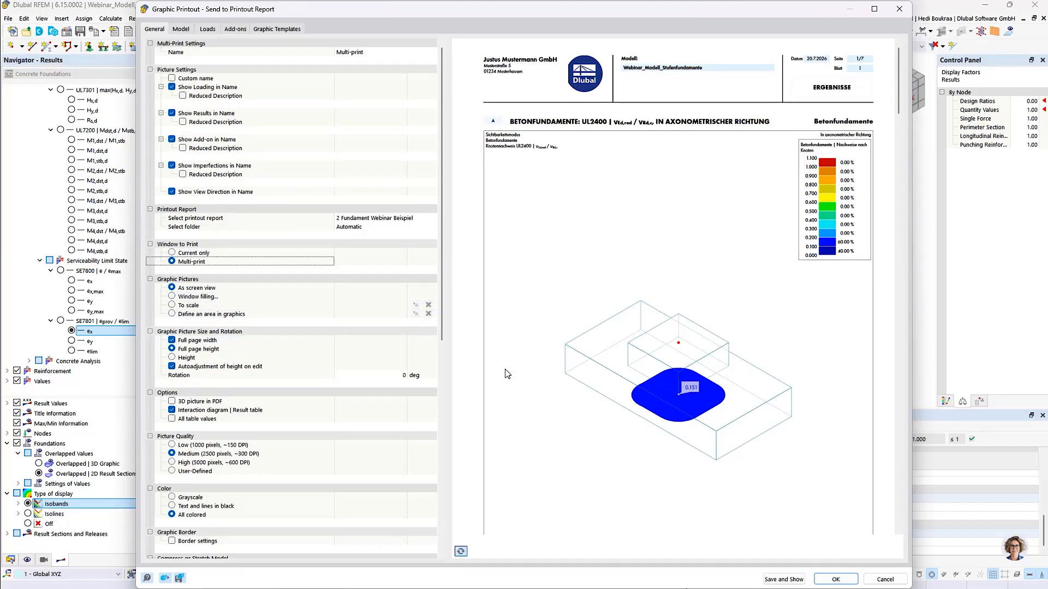
{"action": "left_click", "coordinate": [396, 218]}
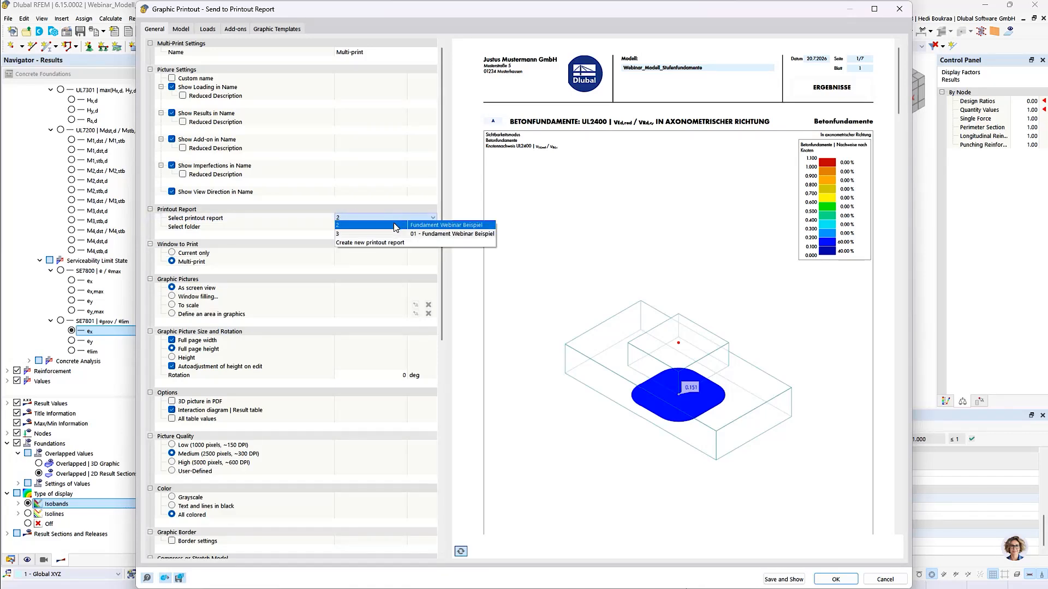
{"action": "left_click", "coordinate": [393, 234]}
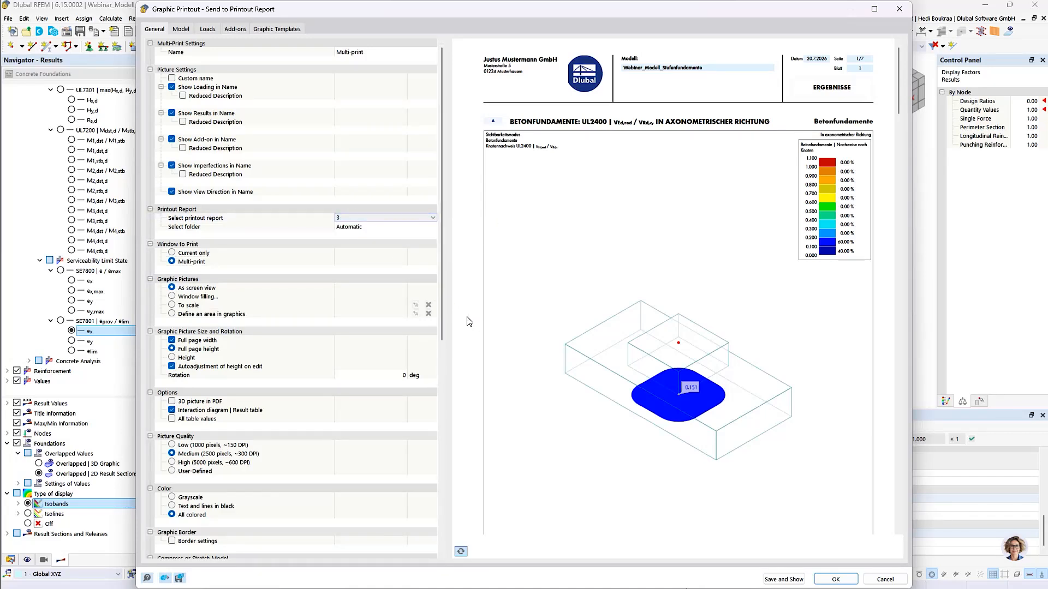
{"action": "left_click", "coordinate": [784, 579]}
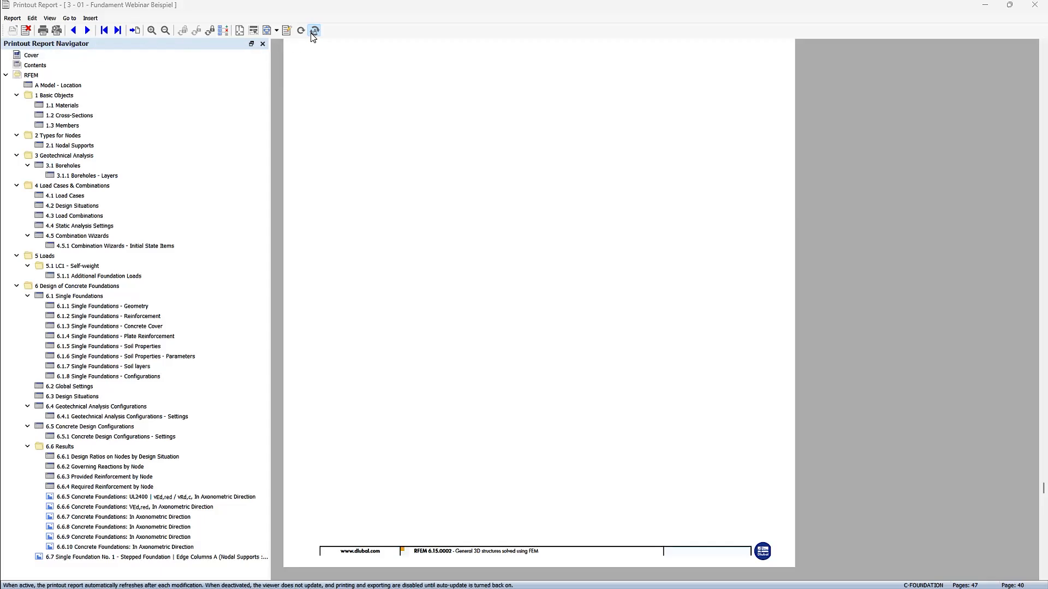
Examine the report's new foundation graphics: UL2400 check, VEd,red, required and overlapped bottom reinforcement, and the stepped foundation's reinforcement drawing
{"action": "left_click", "coordinate": [196, 497]}
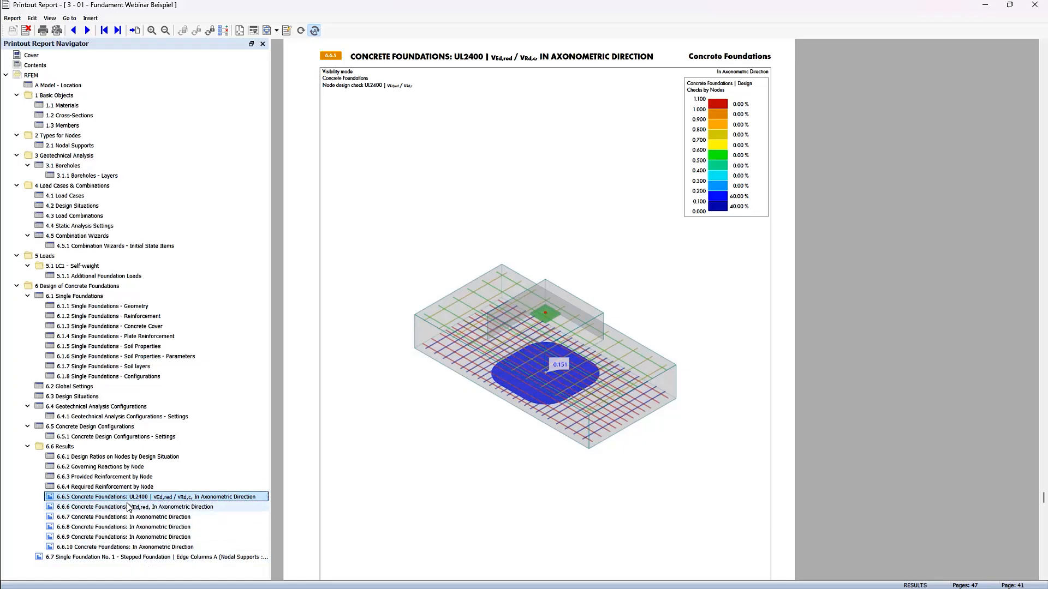
{"action": "left_click", "coordinate": [169, 507]}
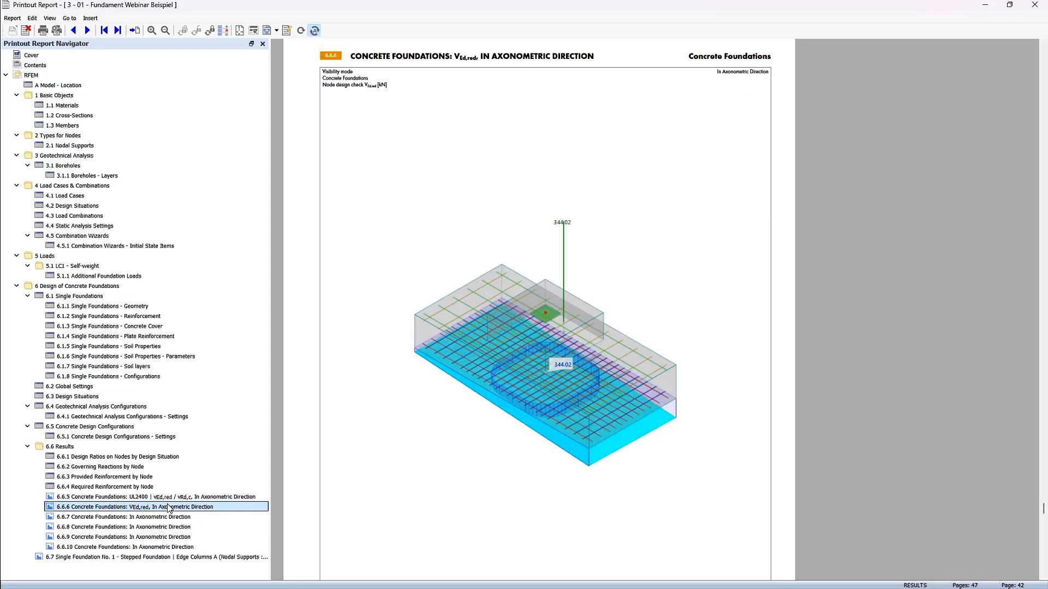
{"action": "left_click", "coordinate": [169, 517]}
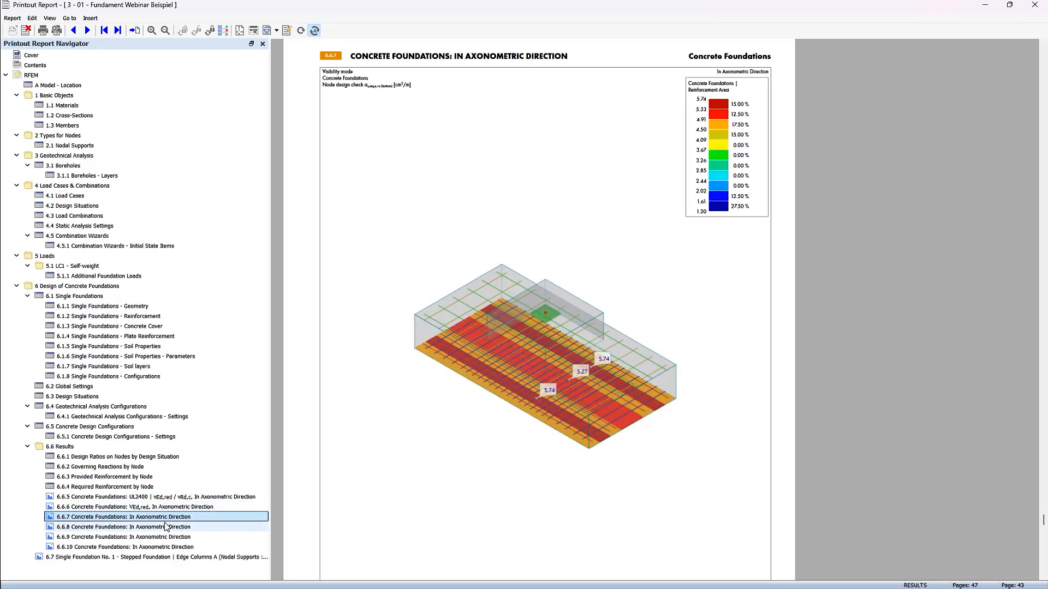
{"action": "left_click", "coordinate": [167, 527]}
{"action": "left_click", "coordinate": [167, 537]}
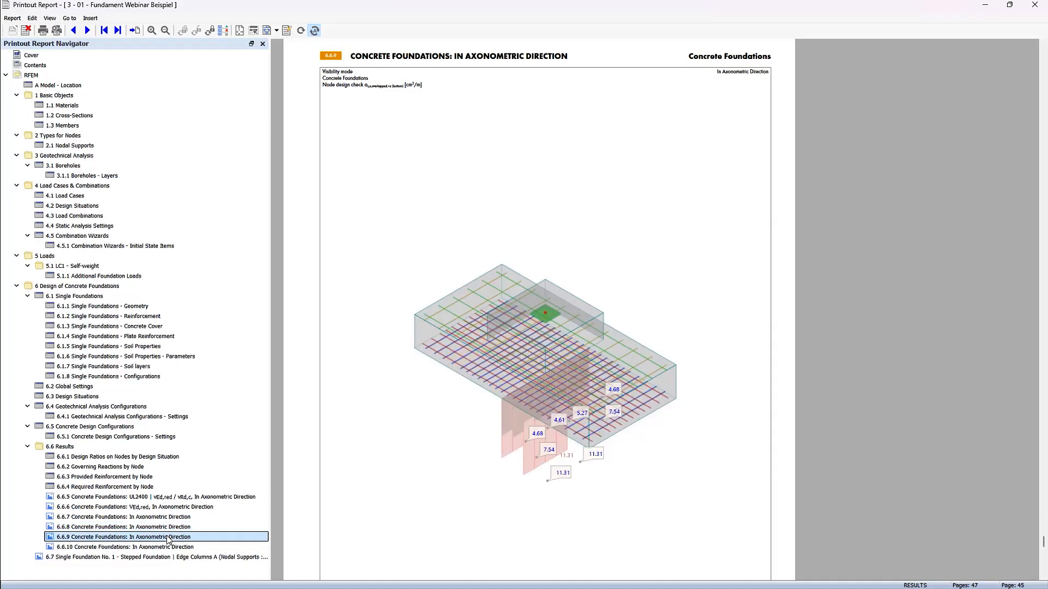
{"action": "left_click", "coordinate": [171, 547]}
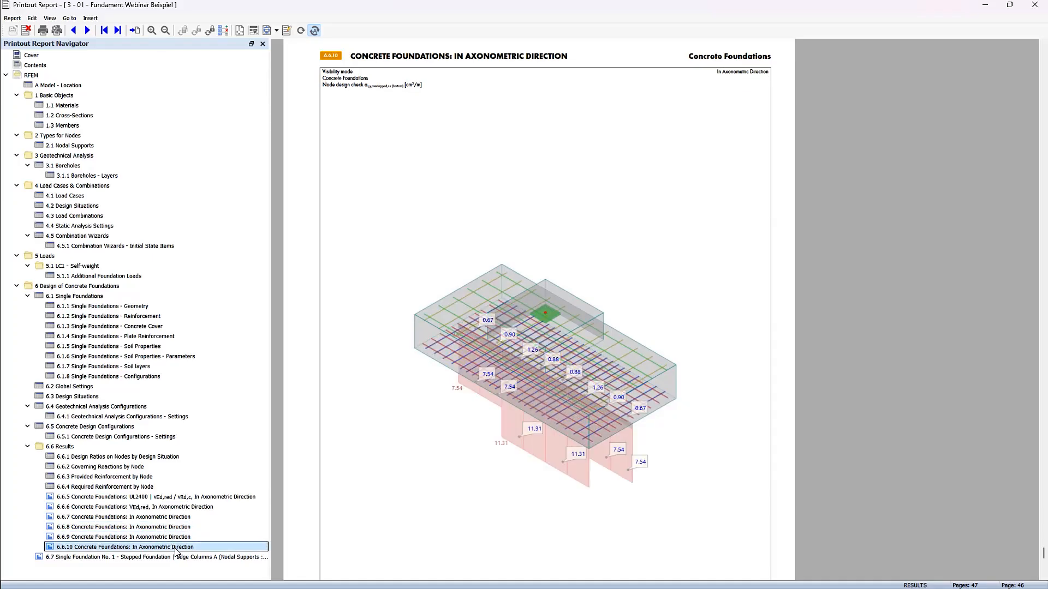
{"action": "left_click", "coordinate": [183, 557]}
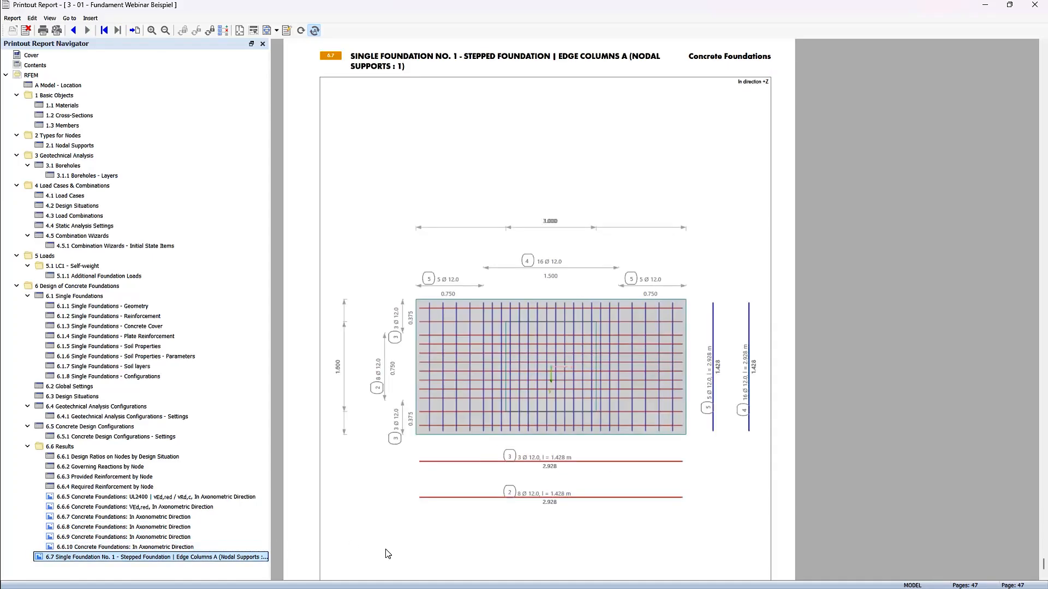
{"action": "scroll", "coordinate": [394, 556], "scroll_direction": "down", "scroll_amount": 1}
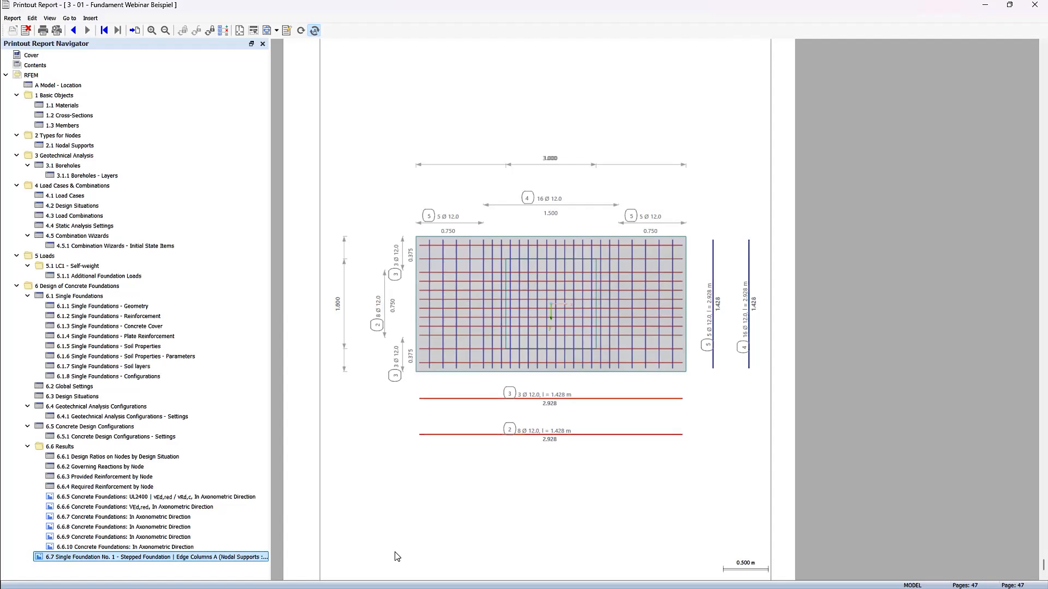